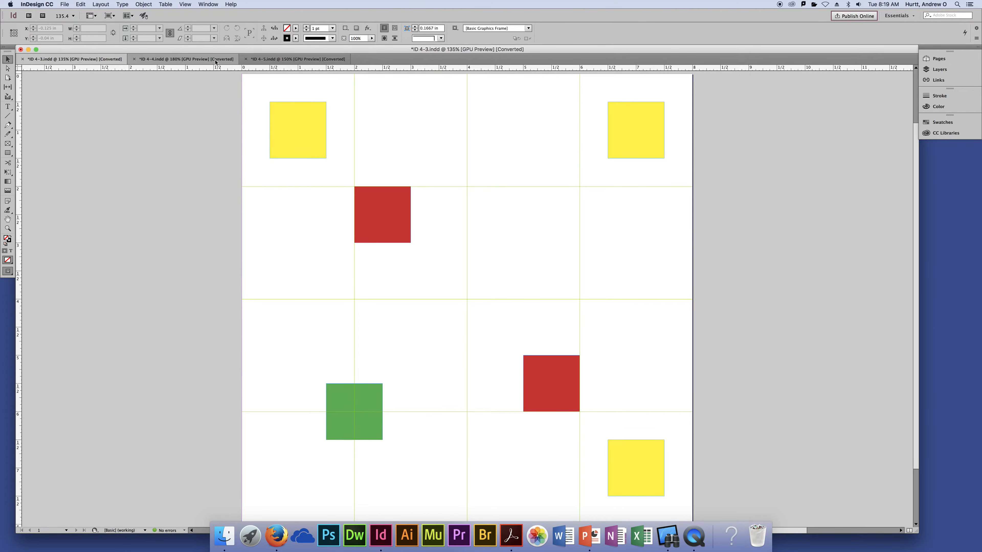
Step: Look over the open documents ID 4-4.indd and ID 4-5.indd, and return to ID 4-3.indd
{"action": "left_click", "coordinate": [215, 60]}
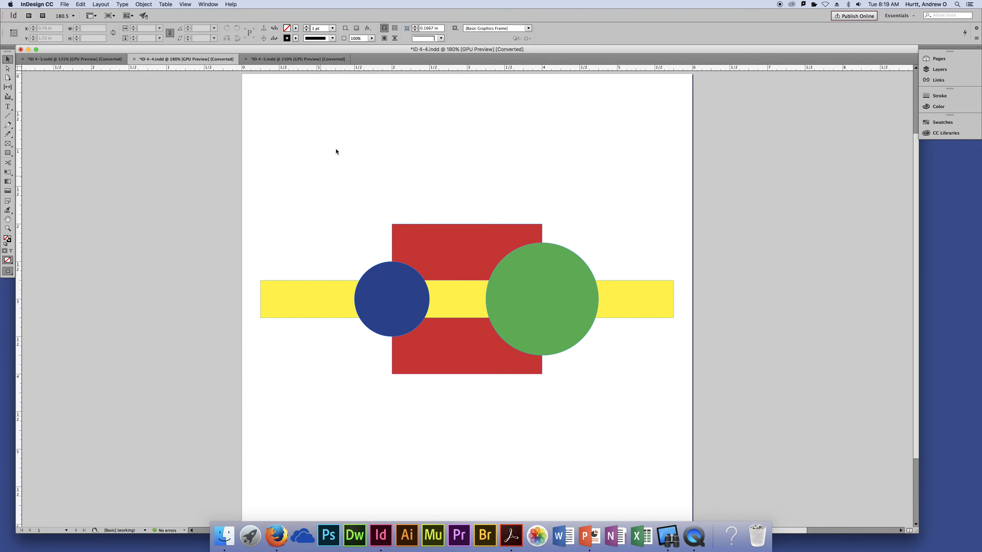
{"action": "left_click", "coordinate": [306, 60]}
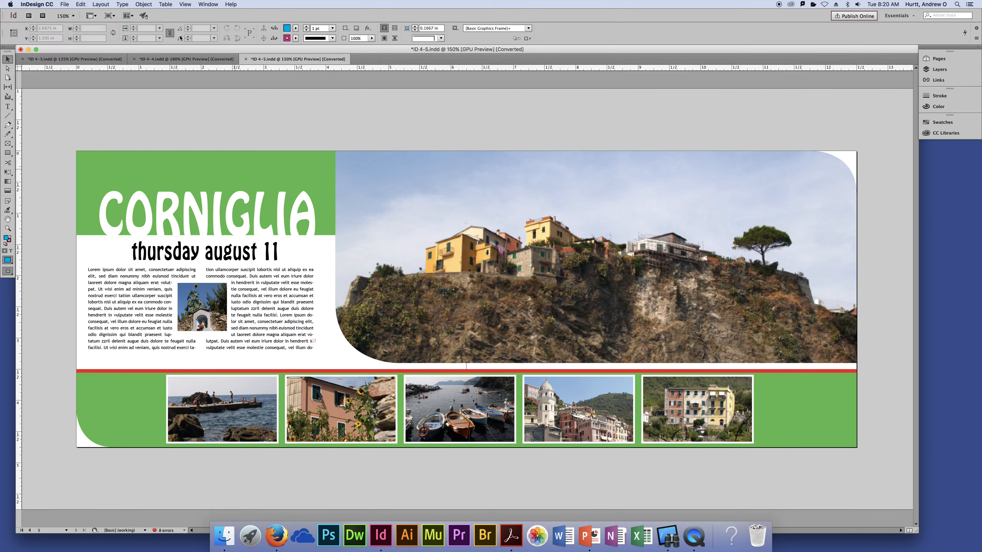
{"action": "left_click", "coordinate": [101, 59]}
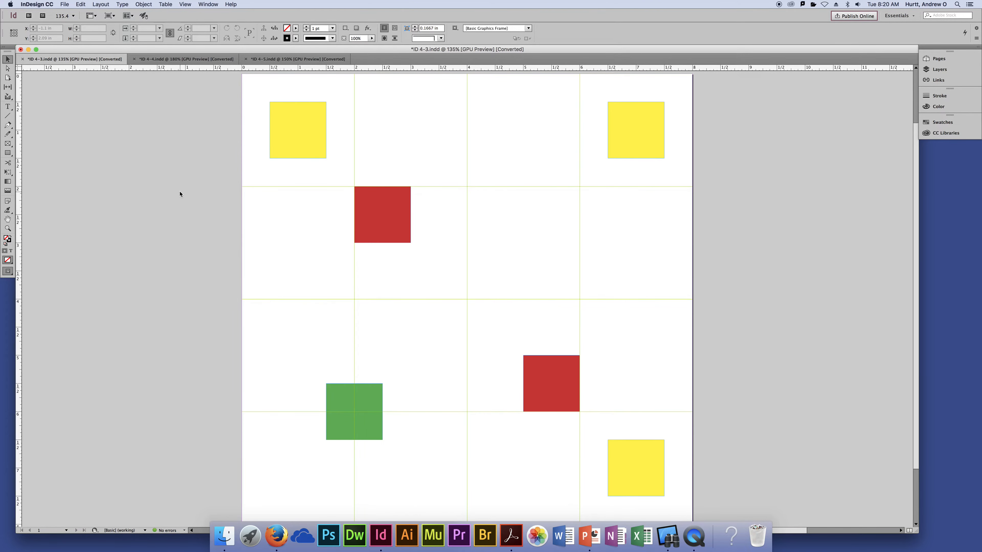
Step: Swap the fill and stroke of the upper red square at 400% view so the red becomes its outline
{"action": "key", "text": "super+4"}
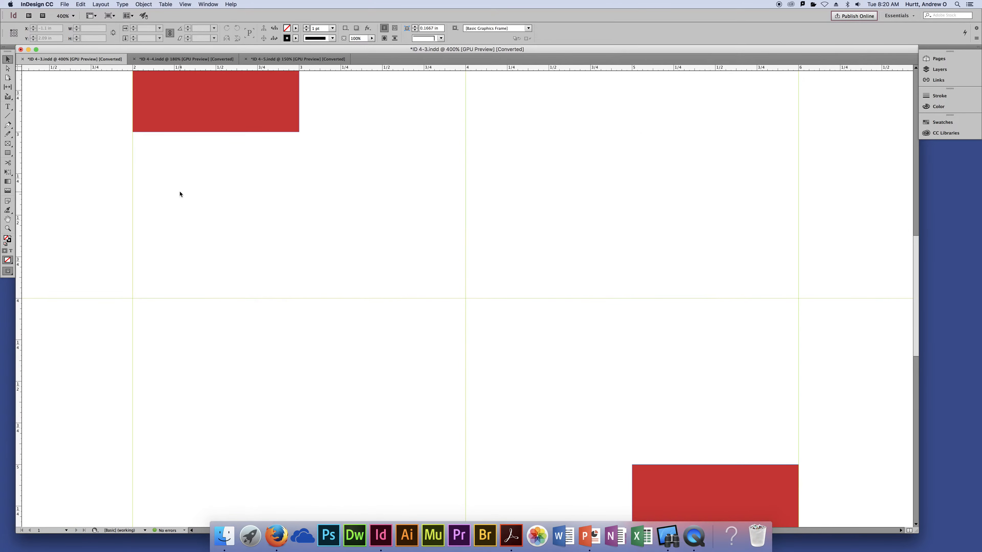
{"action": "left_click_drag", "start_coordinate": [222, 206], "coordinate": [308, 396]}
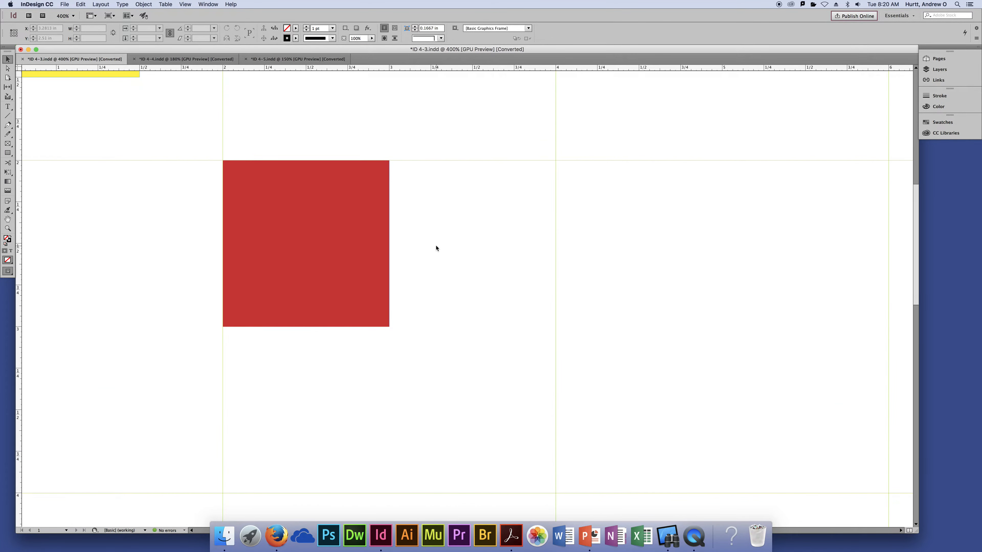
{"action": "left_click_drag", "start_coordinate": [421, 235], "coordinate": [456, 238]}
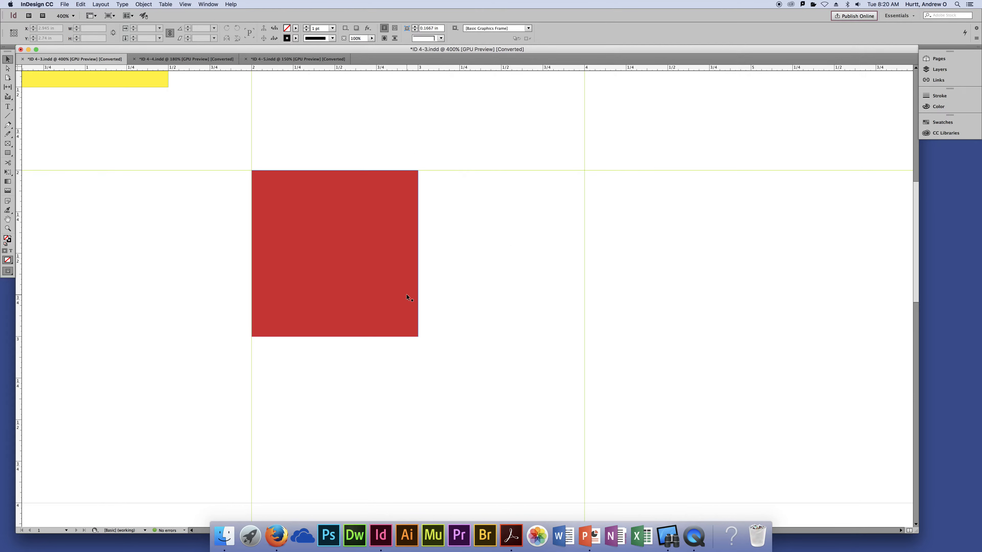
{"action": "left_click", "coordinate": [395, 260]}
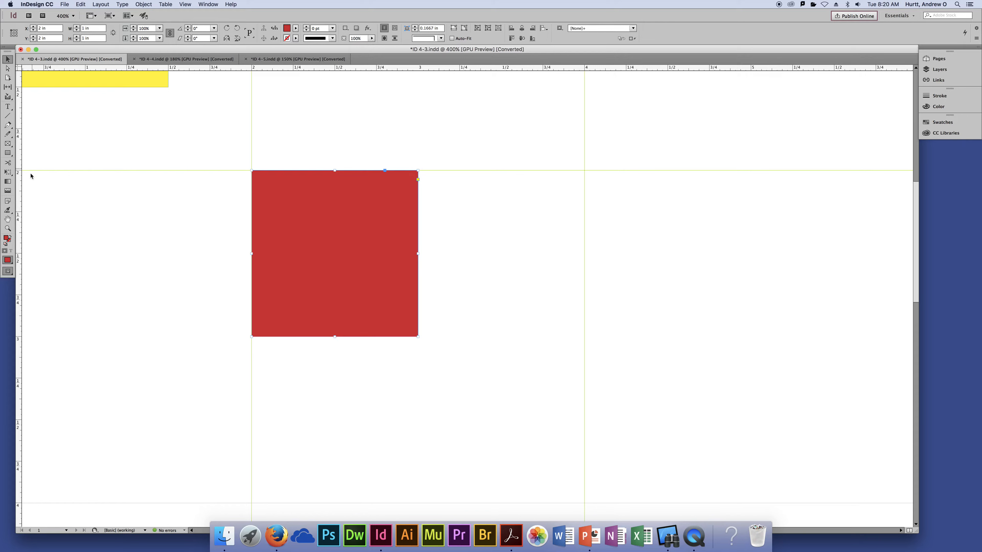
{"action": "left_click", "coordinate": [12, 238]}
{"action": "left_click", "coordinate": [476, 299]}
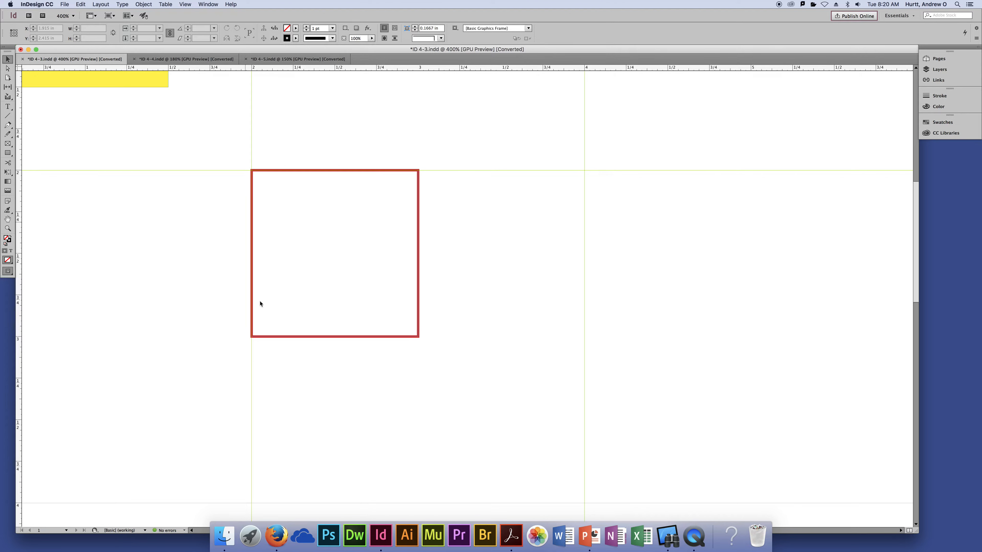
Step: Swap the square's fill and stroke repeatedly from the Color settings, ending with red as the fill
{"action": "left_click", "coordinate": [282, 278]}
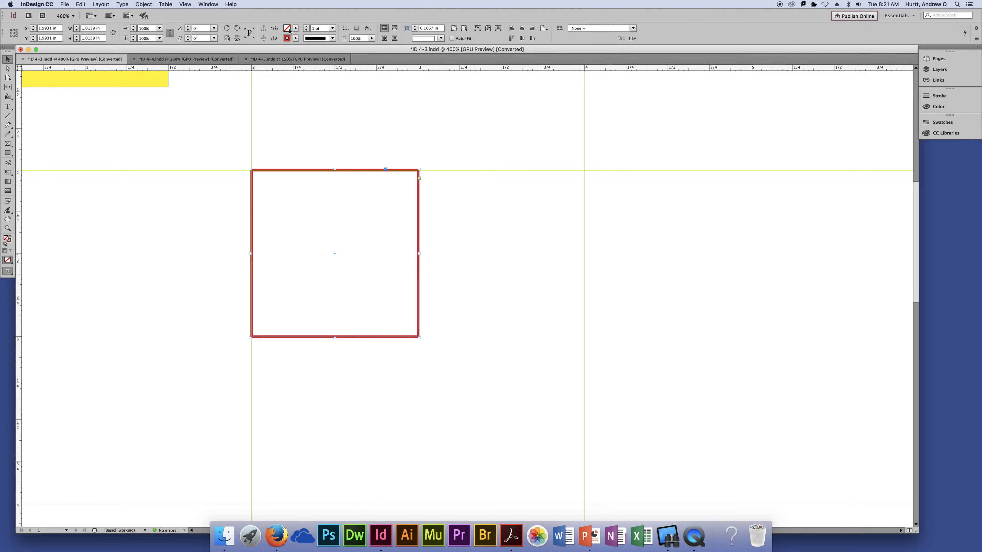
{"action": "left_click", "coordinate": [944, 110]}
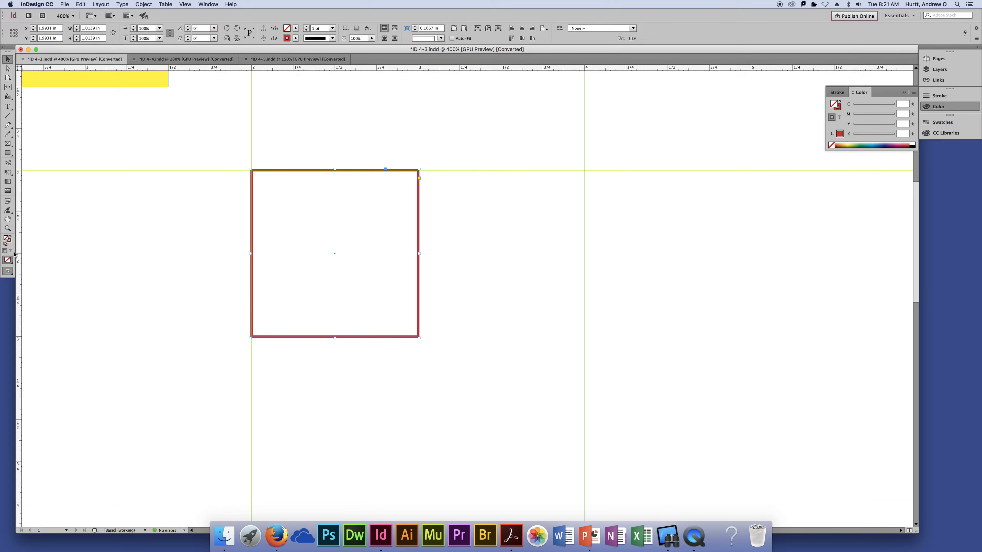
{"action": "left_click", "coordinate": [840, 103]}
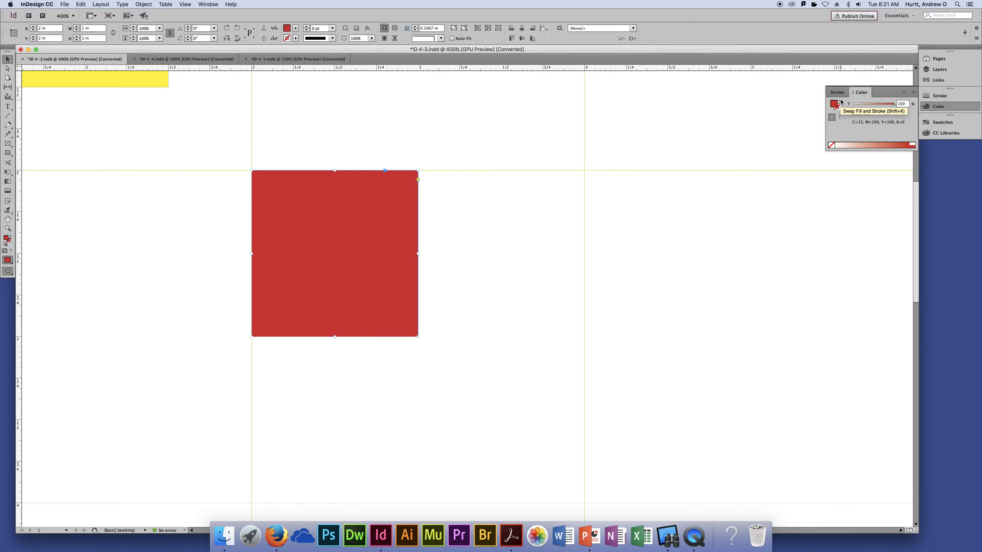
{"action": "left_click", "coordinate": [841, 101]}
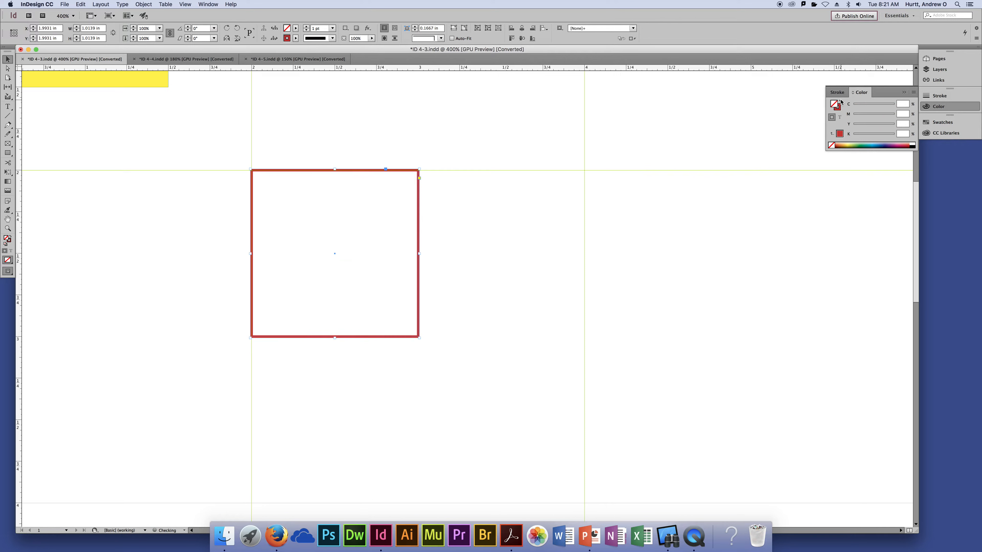
{"action": "left_click", "coordinate": [841, 101]}
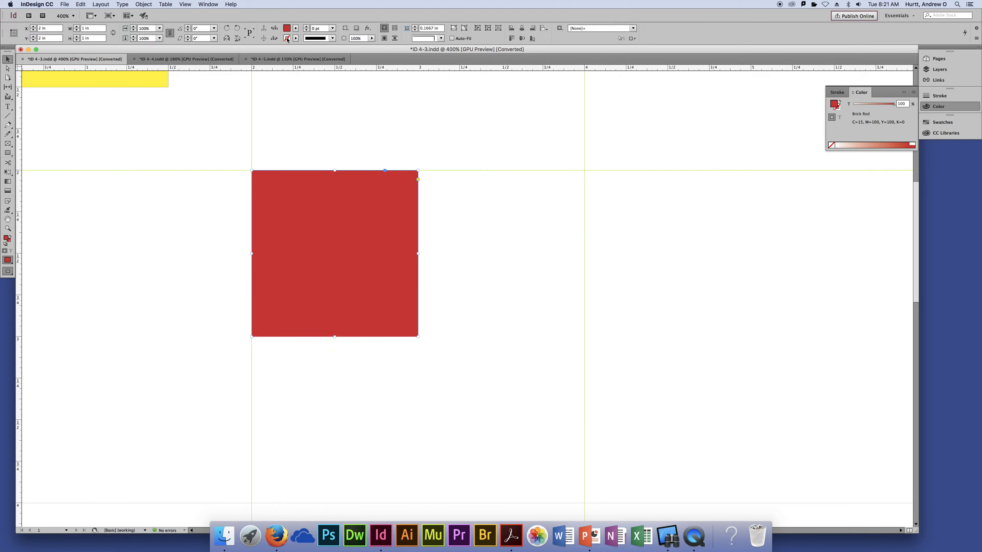
Step: Give the red square a C=100 M=0 Y=0 K=0 stroke, and swap its fill and stroke colors and back
{"action": "left_click", "coordinate": [296, 38]}
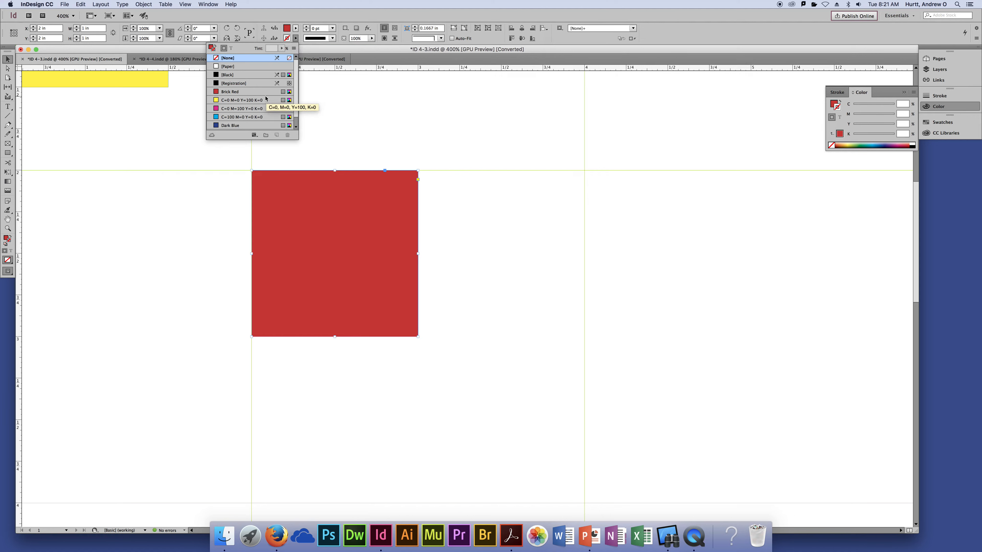
{"action": "left_click", "coordinate": [261, 117]}
{"action": "left_click_drag", "start_coordinate": [476, 204], "coordinate": [406, 251]}
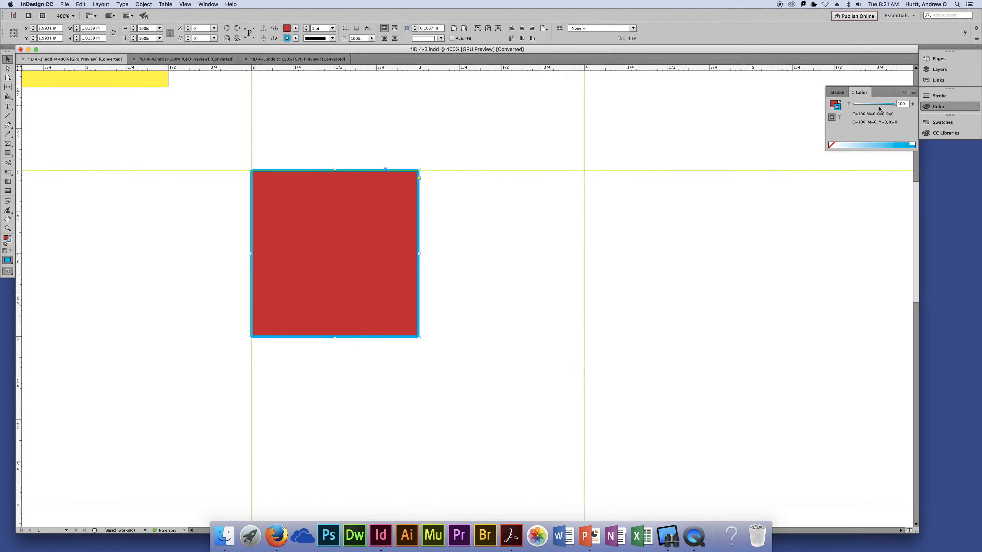
{"action": "left_click", "coordinate": [841, 103]}
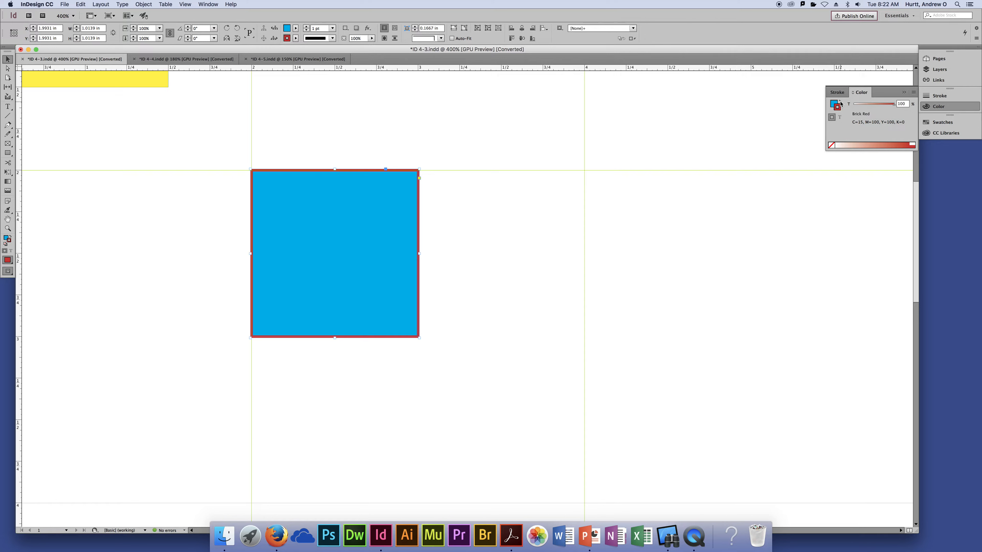
{"action": "left_click", "coordinate": [841, 102]}
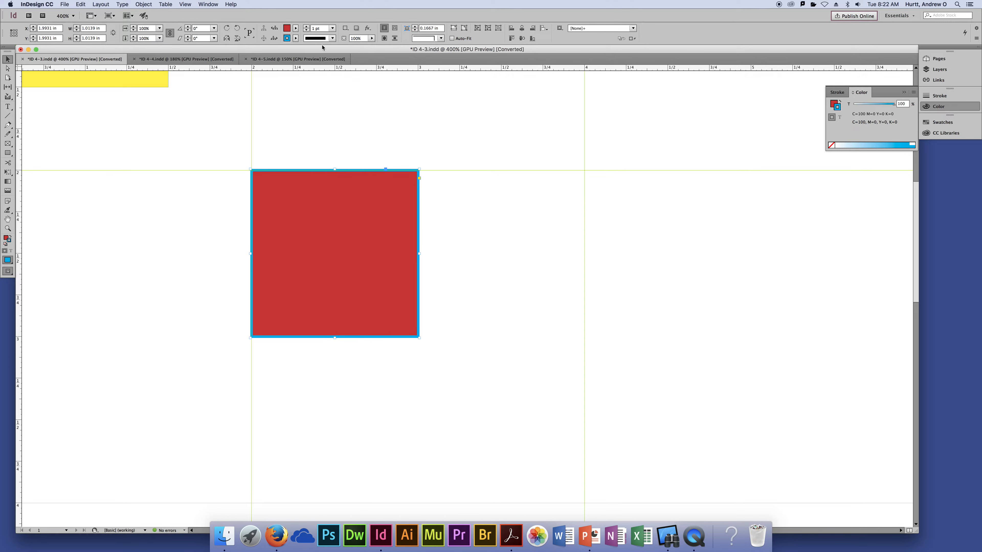
Step: Set the red square's stroke color to None and deselect it
{"action": "left_click", "coordinate": [296, 37]}
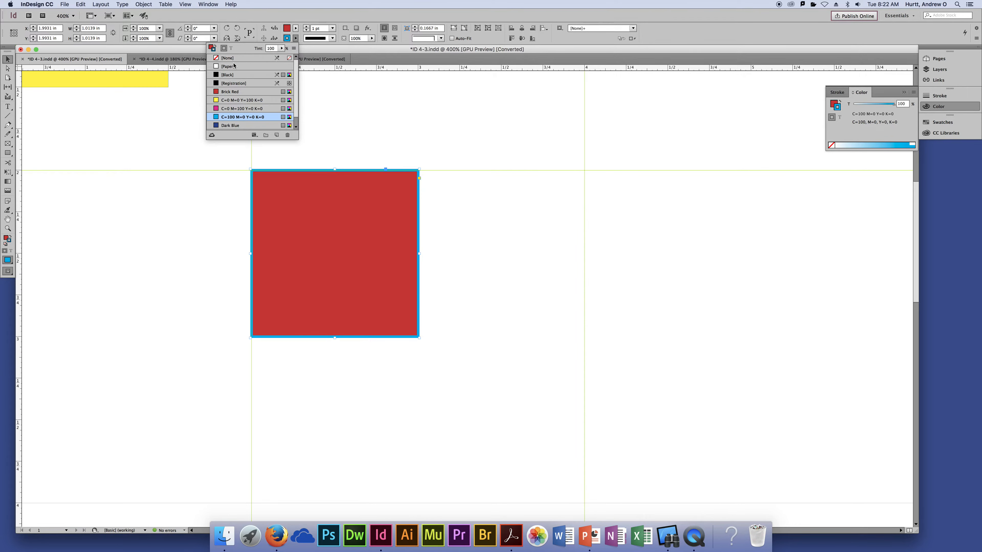
{"action": "left_click", "coordinate": [219, 57]}
{"action": "left_click", "coordinate": [717, 132]}
Step: Swap the red square's fill to its stroke and set the stroke weight to 3 pt
{"action": "left_click", "coordinate": [367, 246]}
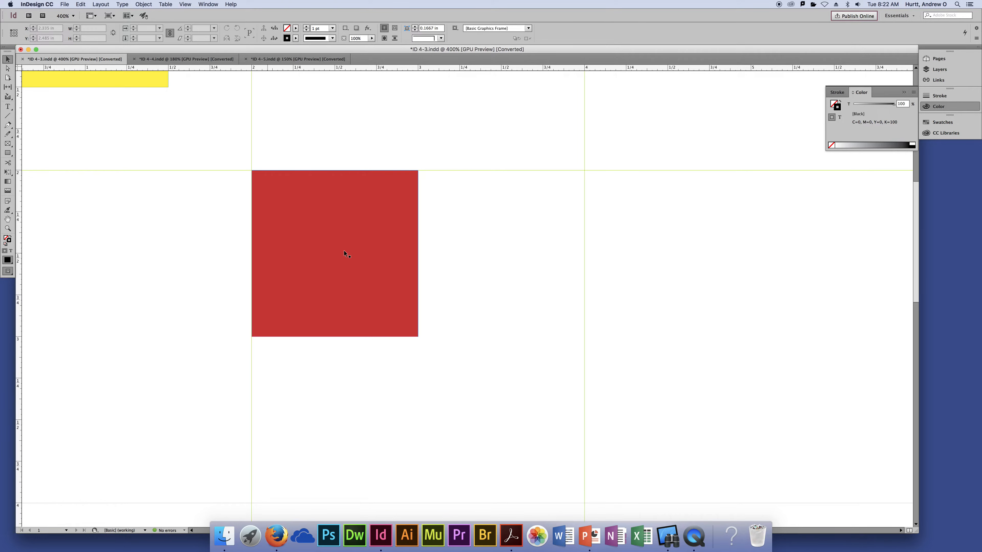
{"action": "left_click", "coordinate": [842, 101]}
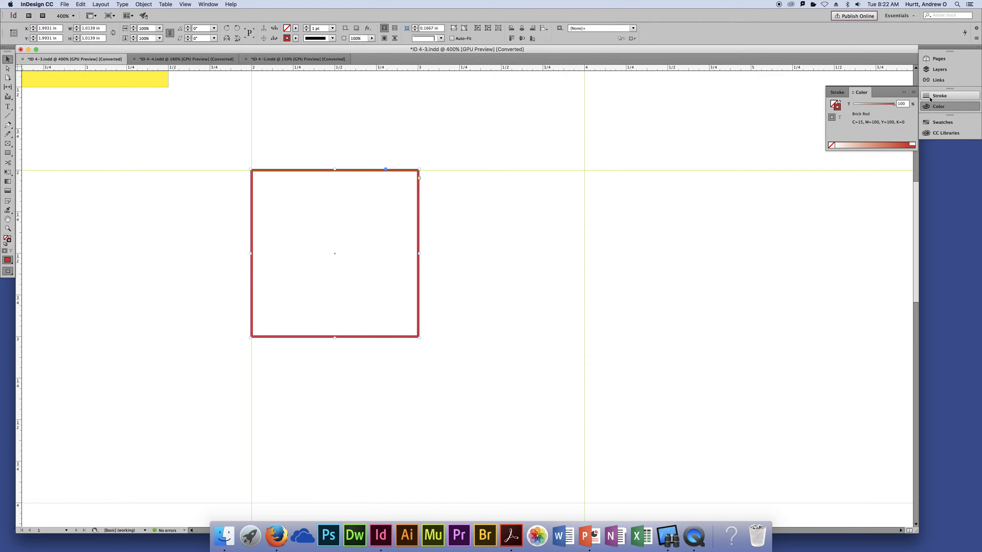
{"action": "left_click", "coordinate": [939, 96]}
{"action": "left_click", "coordinate": [858, 103]}
{"action": "left_click", "coordinate": [857, 103]}
{"action": "left_click", "coordinate": [857, 103]}
{"action": "left_click", "coordinate": [858, 106]}
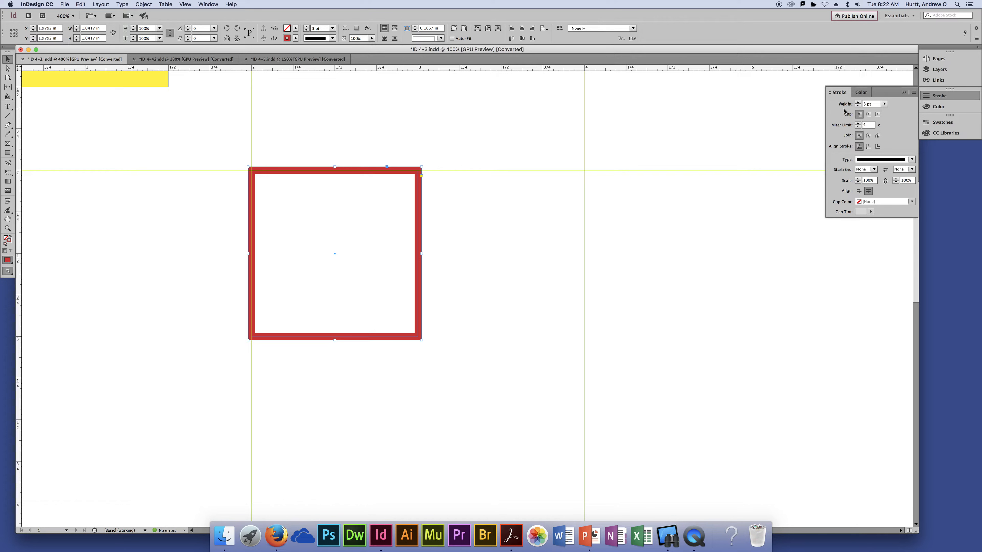
Step: Set the red outline's stroke weight to 4 pt and look through the available stroke types
{"action": "scroll", "coordinate": [456, 205], "scroll_direction": "left", "scroll_amount": 5}
{"action": "scroll", "coordinate": [455, 205], "scroll_direction": "up", "scroll_amount": 2}
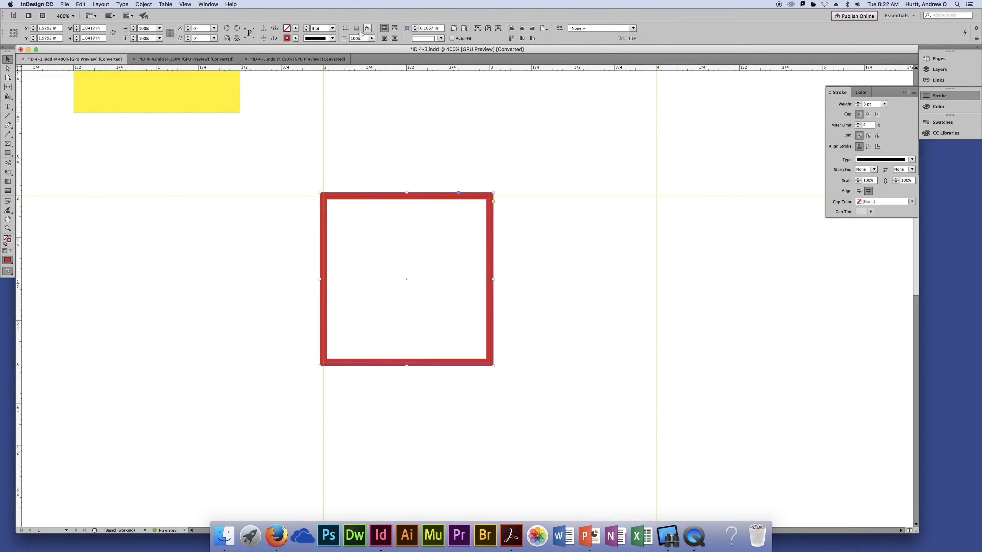
{"action": "left_click", "coordinate": [306, 26]}
{"action": "left_click", "coordinate": [306, 30]}
{"action": "left_click", "coordinate": [306, 27]}
{"action": "left_click", "coordinate": [333, 39]}
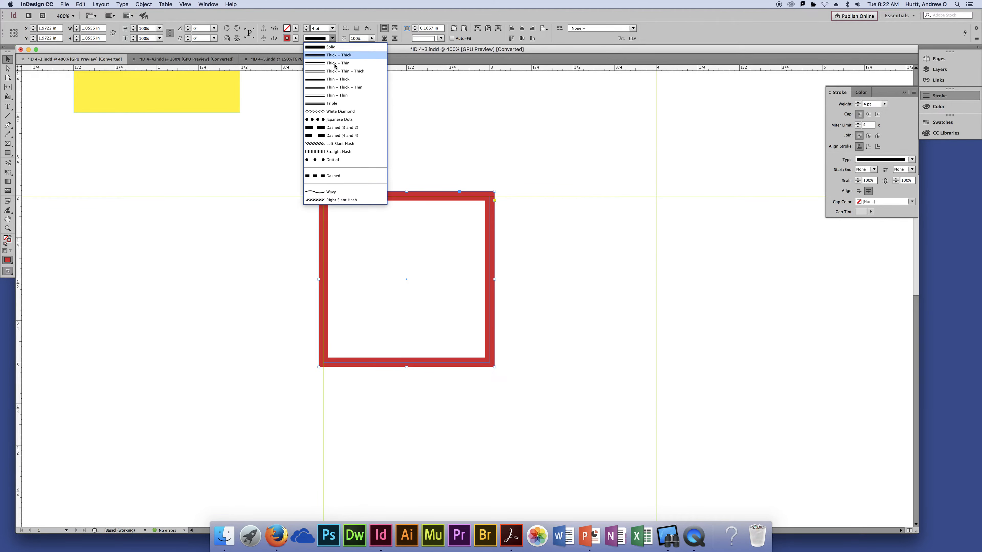
{"action": "left_click", "coordinate": [340, 16]}
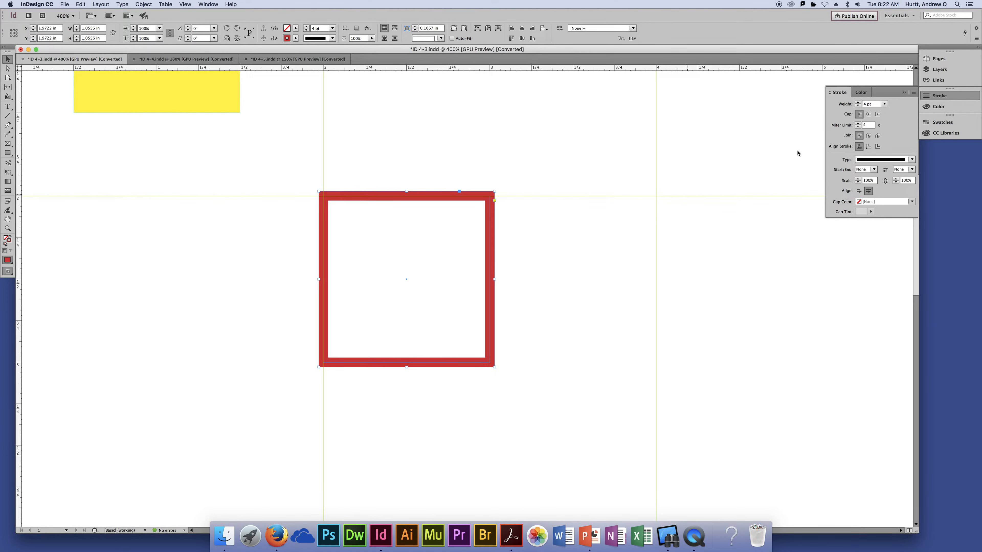
Step: Set the red outlined square's stroke to round caps and deselect it
{"action": "left_click", "coordinate": [869, 115]}
{"action": "left_click", "coordinate": [878, 114]}
{"action": "left_click", "coordinate": [544, 319]}
Step: Delete the right-hand side of the red outlined square with the Direct Selection tool
{"action": "key", "text": "a"}
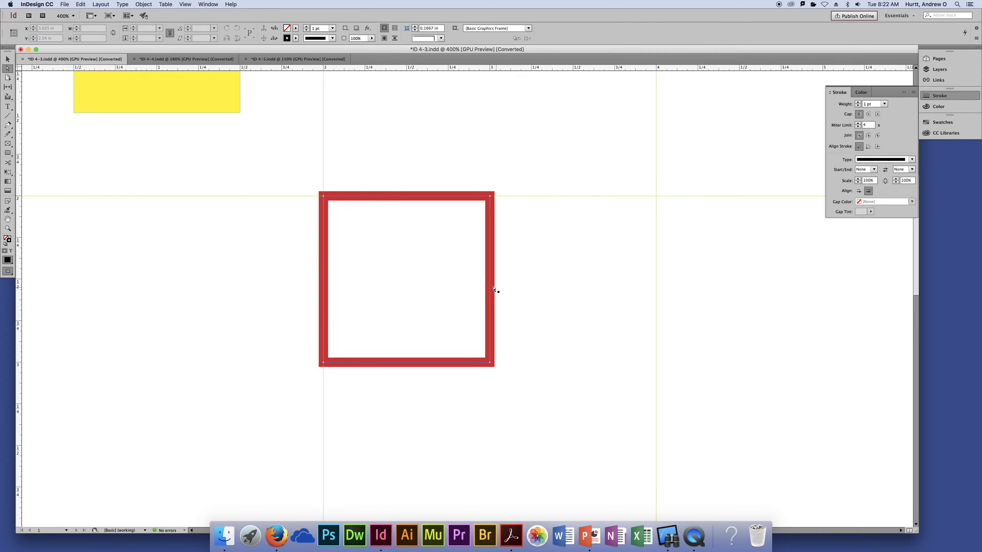
{"action": "left_click", "coordinate": [492, 289]}
{"action": "key", "text": "Delete"}
{"action": "left_click", "coordinate": [539, 282]}
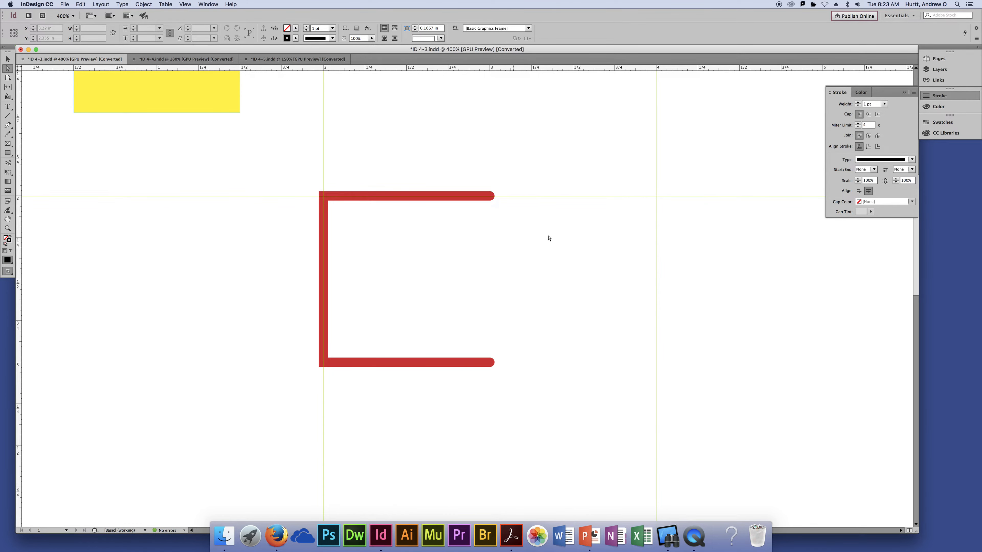
Step: Set the open red path to projecting caps and fill it with C=100 M=0 Y=0 K=0
{"action": "key", "text": "v"}
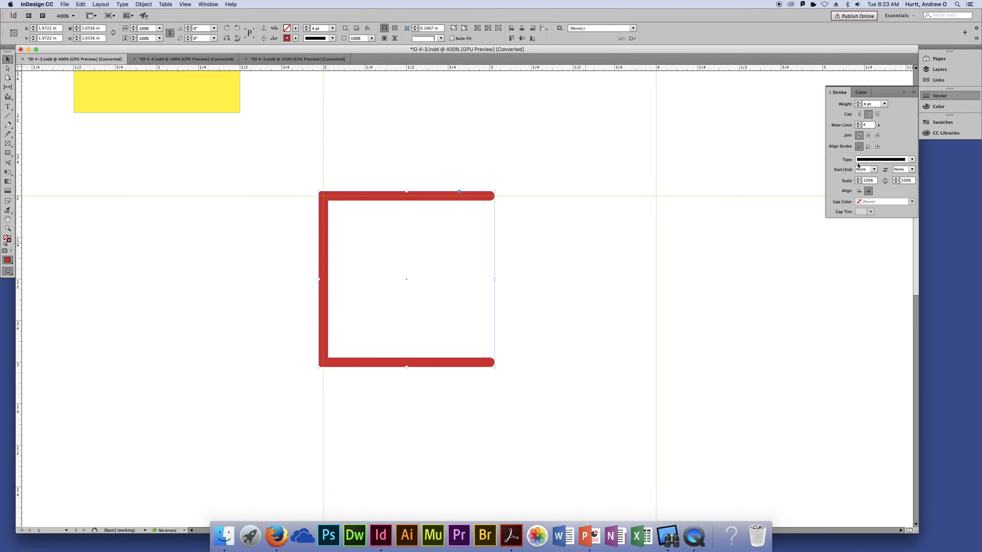
{"action": "left_click", "coordinate": [878, 115]}
{"action": "left_click", "coordinate": [295, 28]}
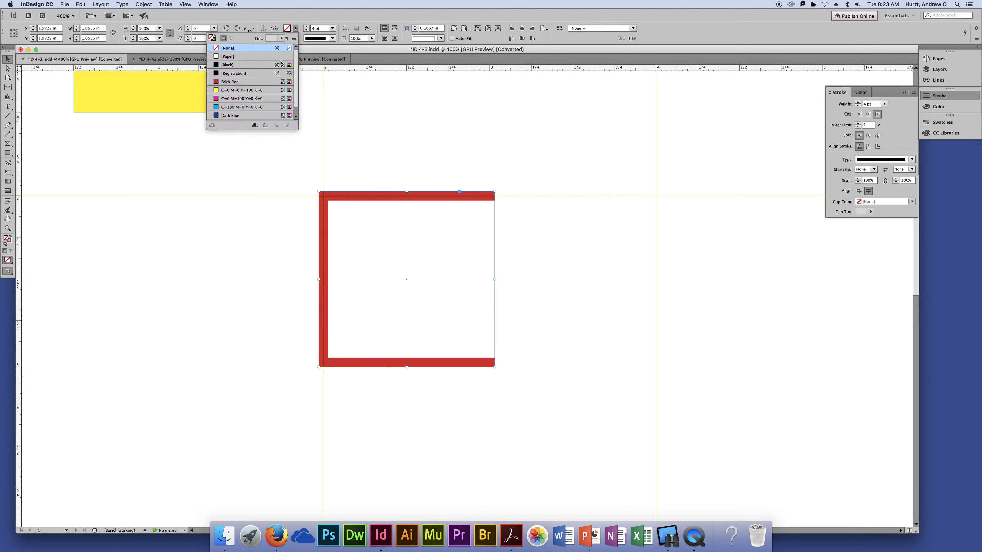
{"action": "left_click", "coordinate": [253, 110]}
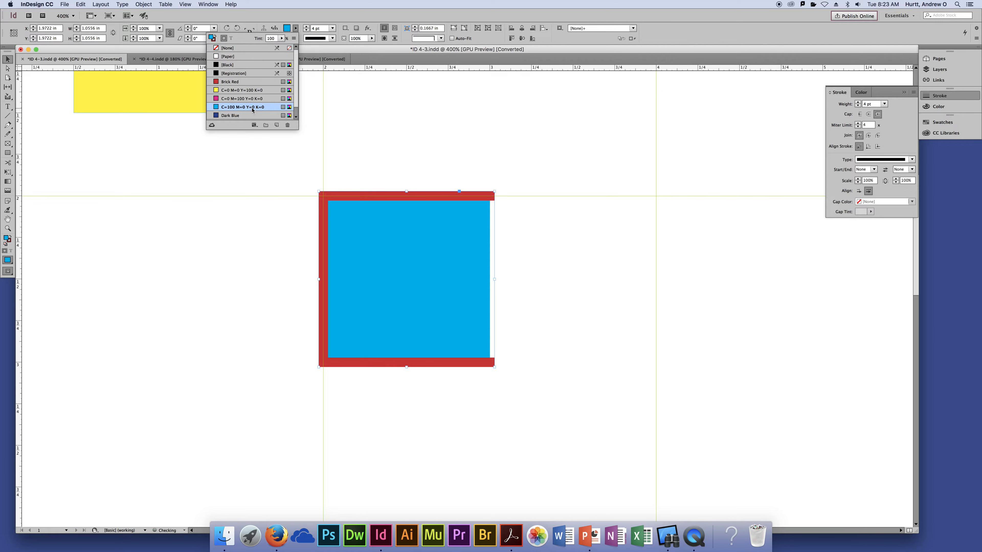
{"action": "left_click", "coordinate": [632, 285]}
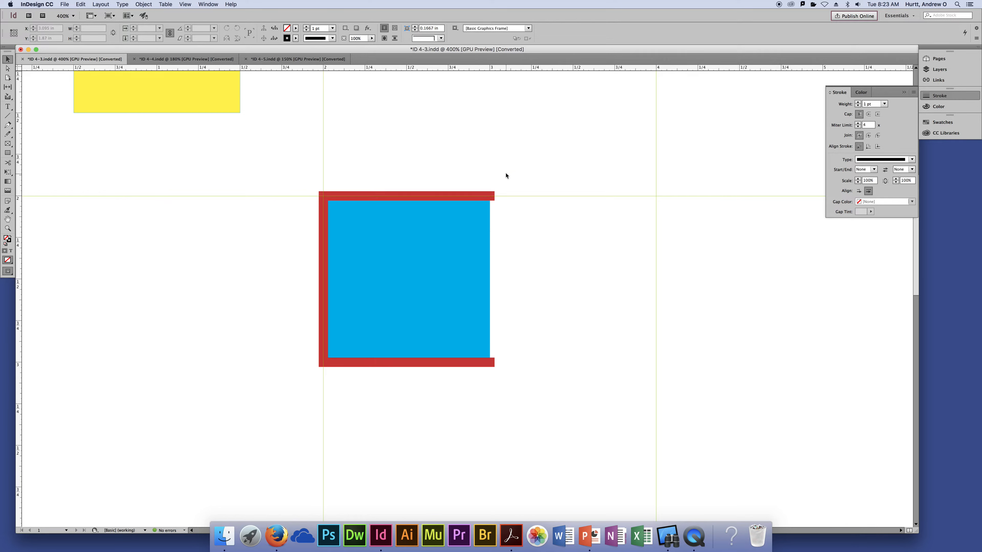
Step: Switch the open path to round caps, and undo the cap, fill and side-deletion changes back to the closed outline
{"action": "left_click", "coordinate": [491, 240]}
{"action": "left_click", "coordinate": [869, 115]}
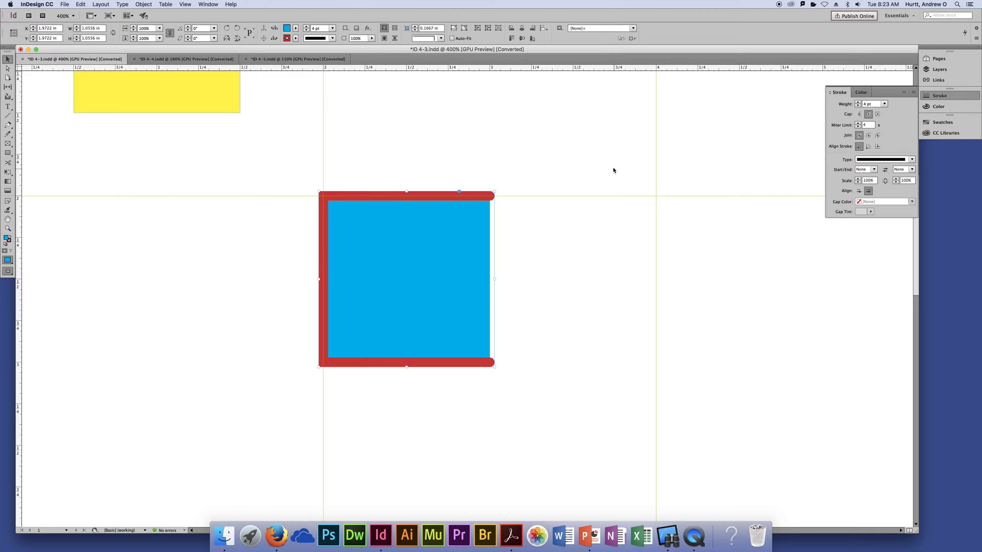
{"action": "key", "text": "slash"}
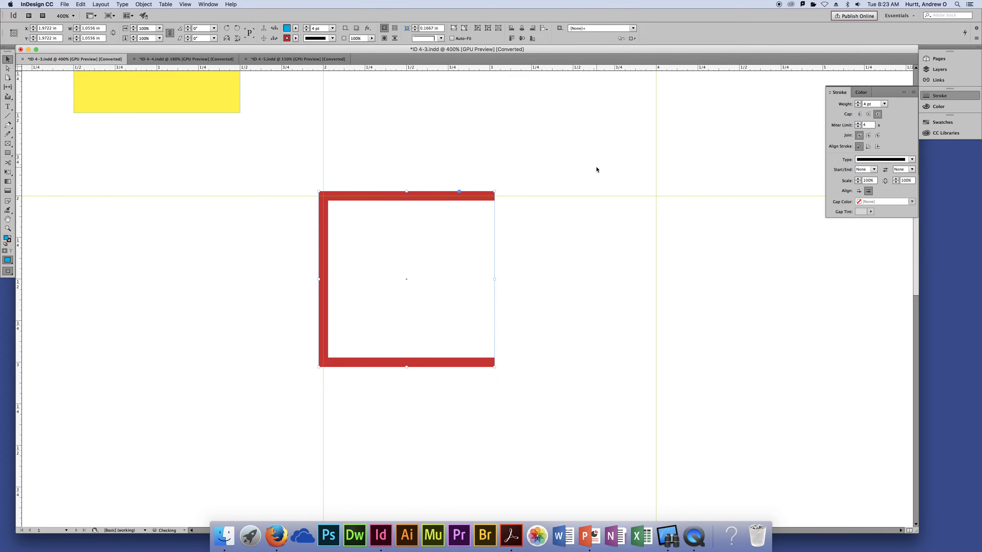
Step: Apply a round join to the corners of the red outlined square's stroke
{"action": "mouse_move", "coordinate": [517, 242]}
{"action": "left_mouse_down"}
{"action": "mouse_move", "coordinate": [513, 254]}
{"action": "mouse_move", "coordinate": [468, 277]}
{"action": "left_mouse_up"}
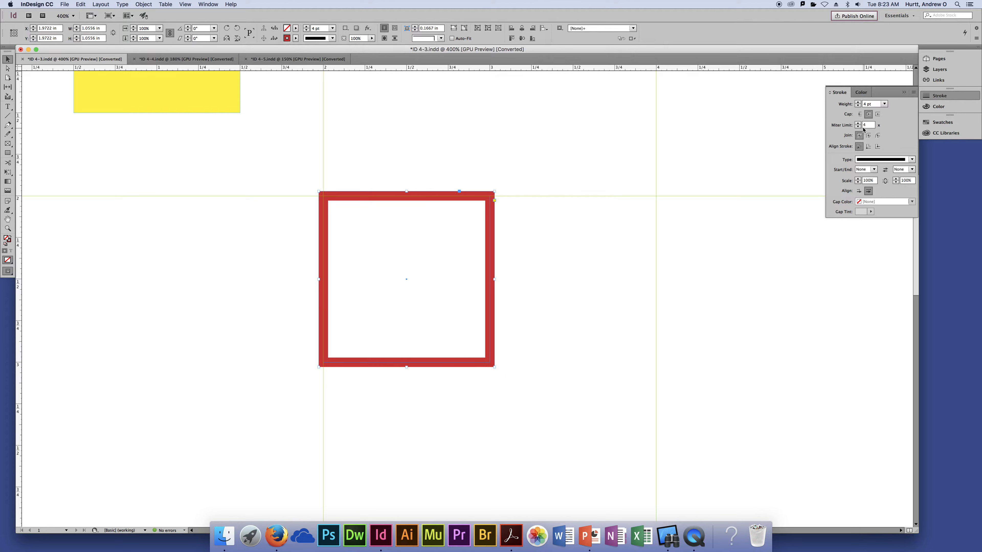
{"action": "left_click", "coordinate": [869, 136]}
{"action": "left_click", "coordinate": [598, 151]}
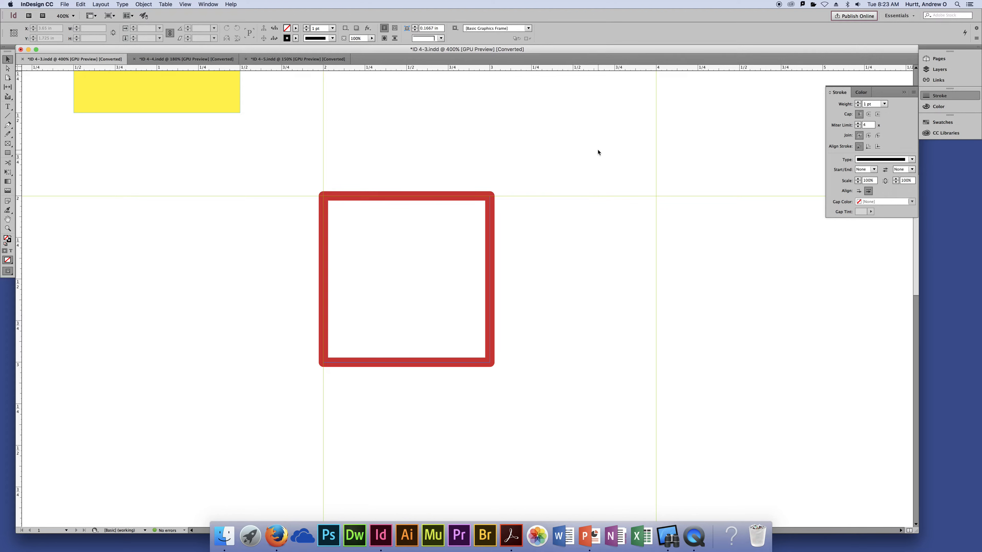
{"action": "left_click_drag", "start_coordinate": [526, 175], "coordinate": [417, 270]}
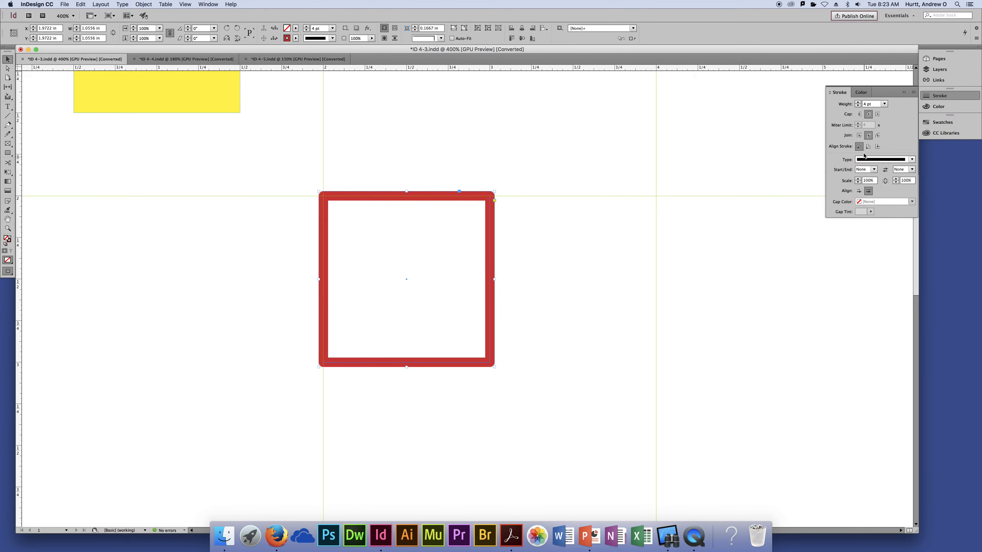
Step: Try a bevel join on the red outlined square's stroke, and return the corners to a round join
{"action": "left_click", "coordinate": [877, 136]}
{"action": "left_click", "coordinate": [604, 255]}
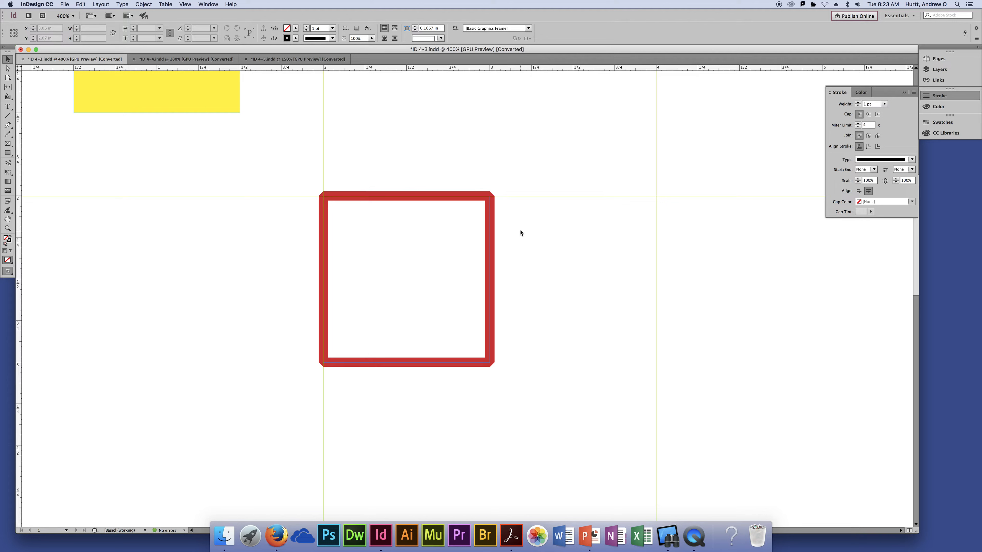
{"action": "left_click_drag", "start_coordinate": [553, 169], "coordinate": [459, 240]}
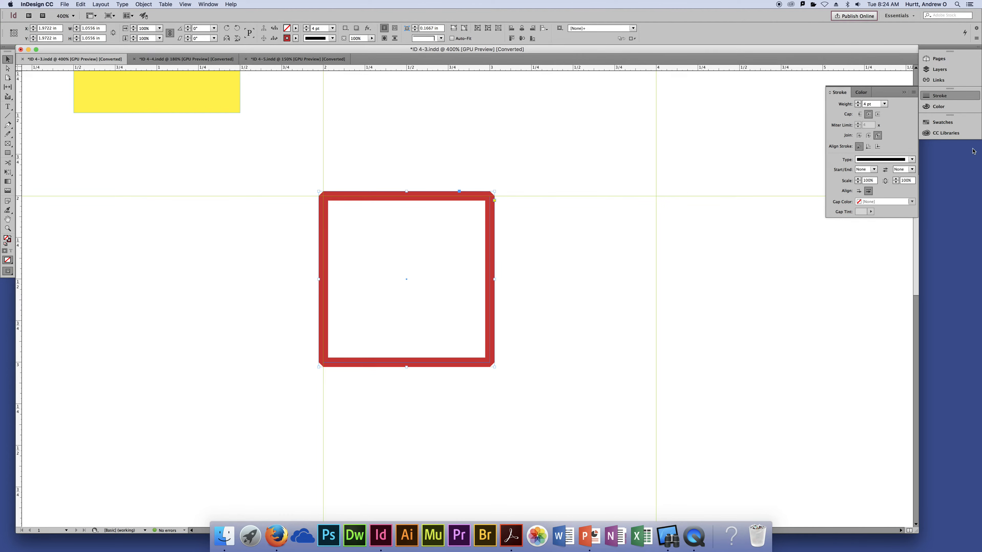
{"action": "left_click", "coordinate": [869, 136]}
{"action": "left_click", "coordinate": [611, 222]}
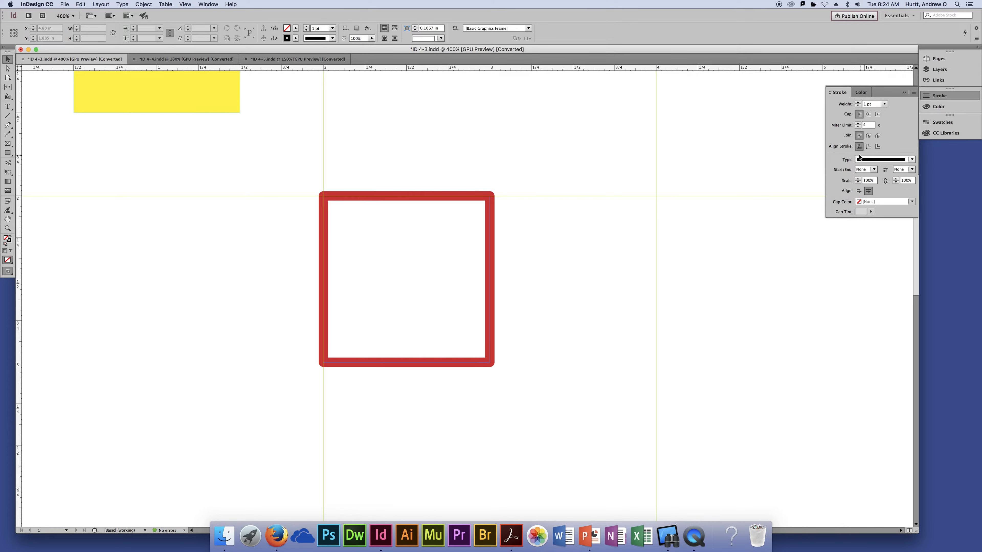
Step: Fill the red outlined square with the C=100 M=0 Y=0 K=0 swatch
{"action": "left_click_drag", "start_coordinate": [511, 174], "coordinate": [440, 248]}
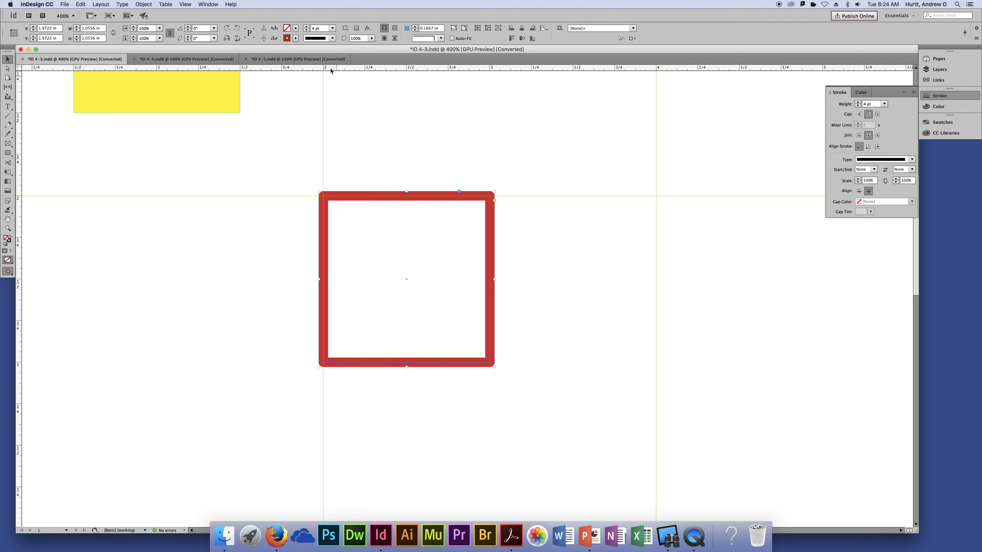
{"action": "left_click", "coordinate": [295, 29]}
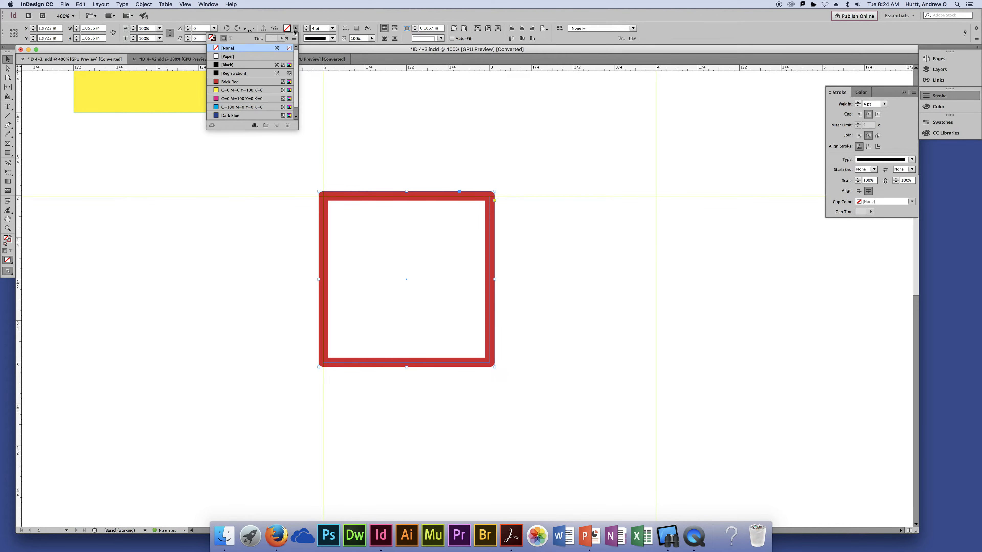
{"action": "left_click", "coordinate": [252, 107]}
{"action": "left_click", "coordinate": [554, 242]}
{"action": "key", "text": "super+equal"}
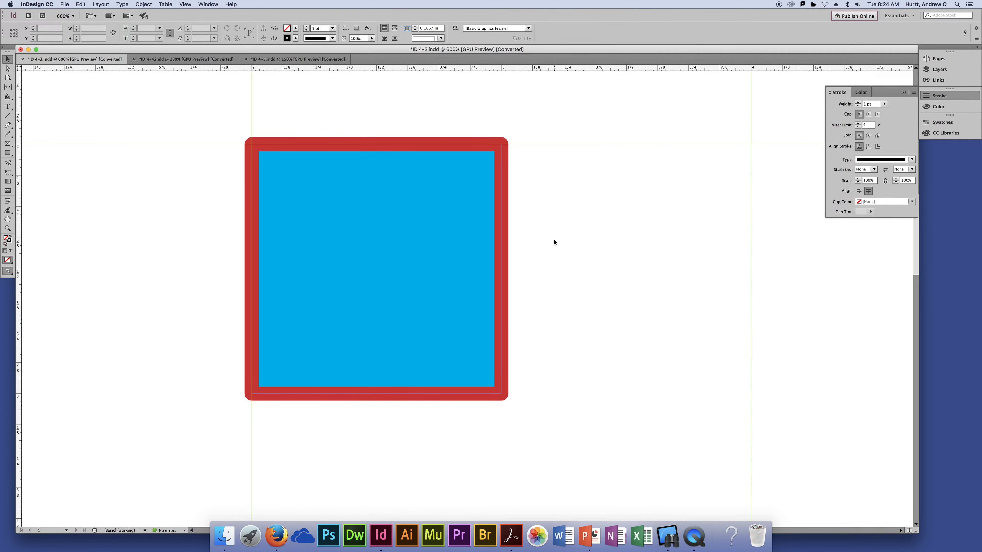
{"action": "left_click_drag", "start_coordinate": [464, 212], "coordinate": [507, 237]}
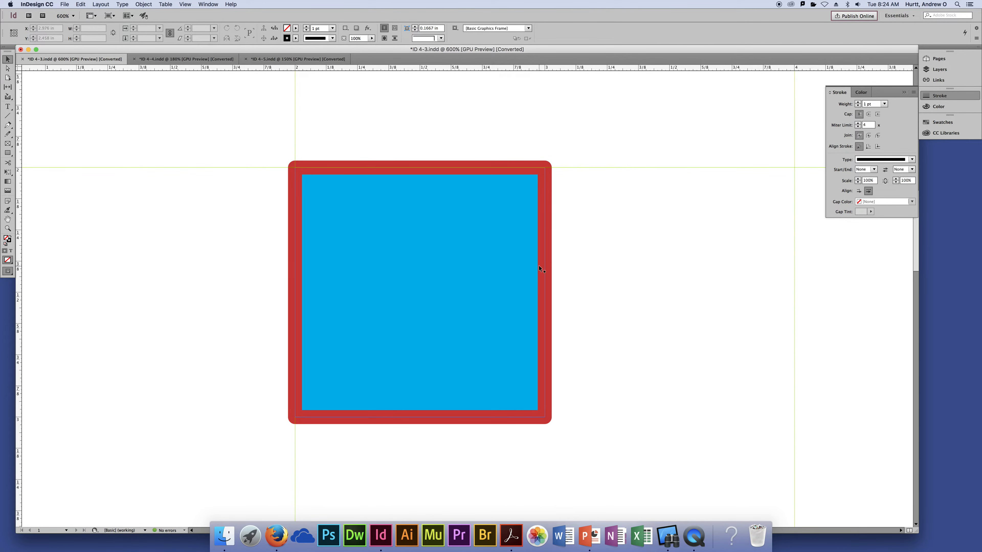
Step: Align the square's stroke to the inside of its path, and switch the alignment to the outside
{"action": "left_click", "coordinate": [547, 232]}
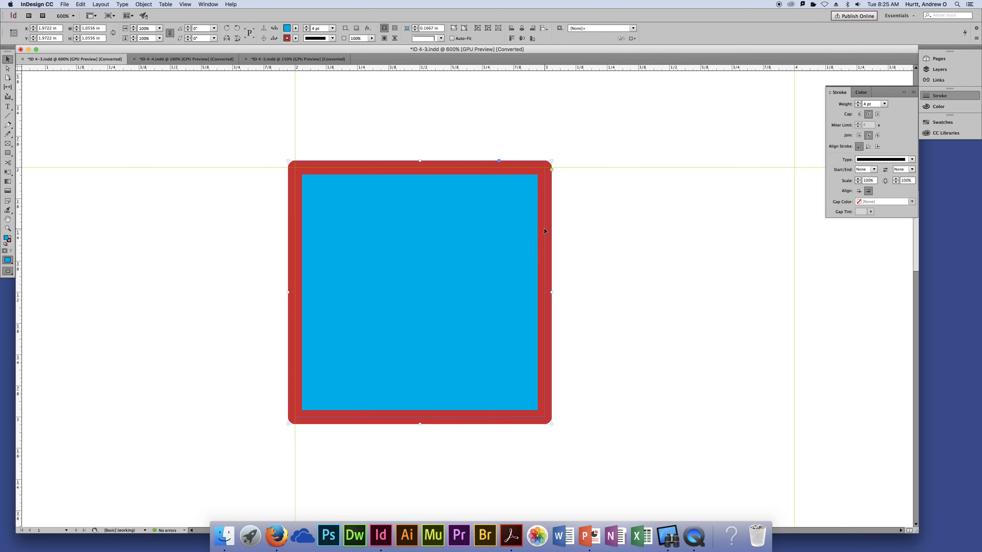
{"action": "left_click", "coordinate": [870, 149]}
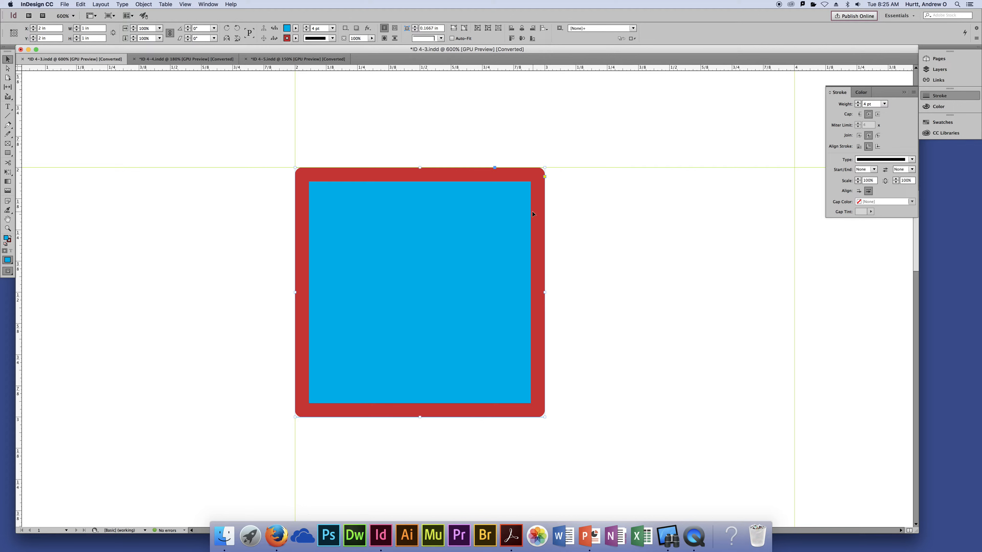
{"action": "left_click", "coordinate": [877, 146]}
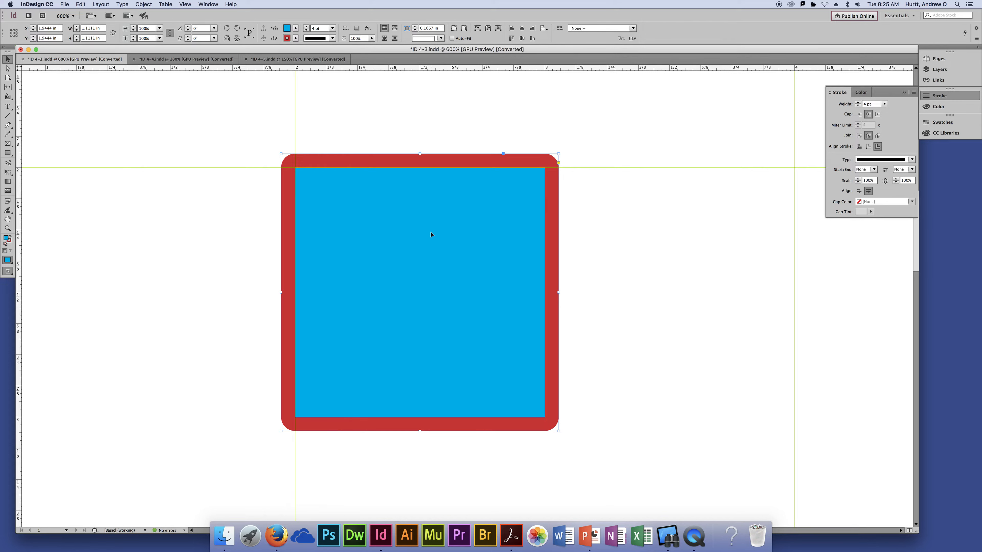
Step: Align the square's stroke to the center of its path and increase the stroke weight to 8 pt
{"action": "left_click", "coordinate": [859, 146]}
{"action": "left_click", "coordinate": [668, 199]}
{"action": "left_click", "coordinate": [529, 226]}
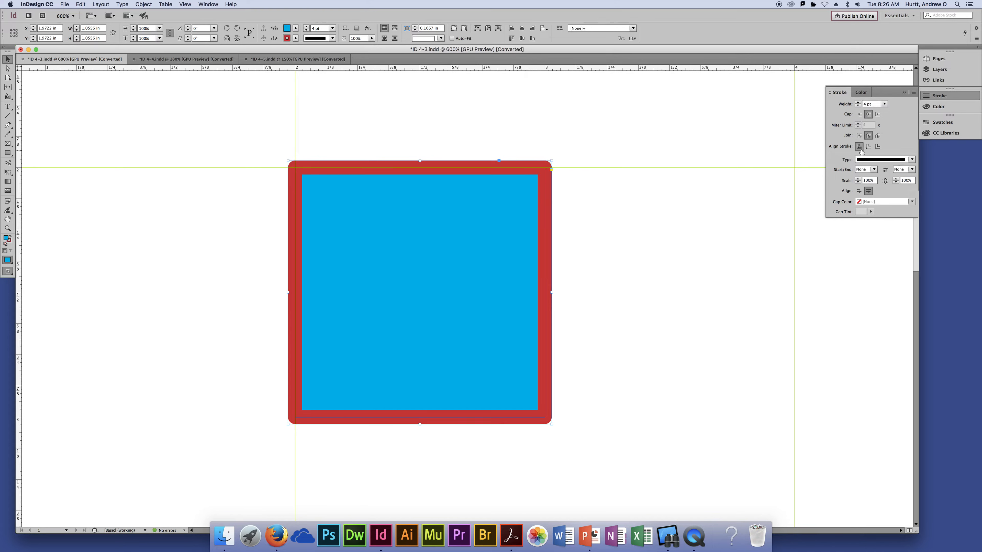
{"action": "left_click", "coordinate": [858, 103]}
{"action": "left_click", "coordinate": [858, 102]}
{"action": "left_click", "coordinate": [858, 102]}
{"action": "left_click", "coordinate": [858, 103]}
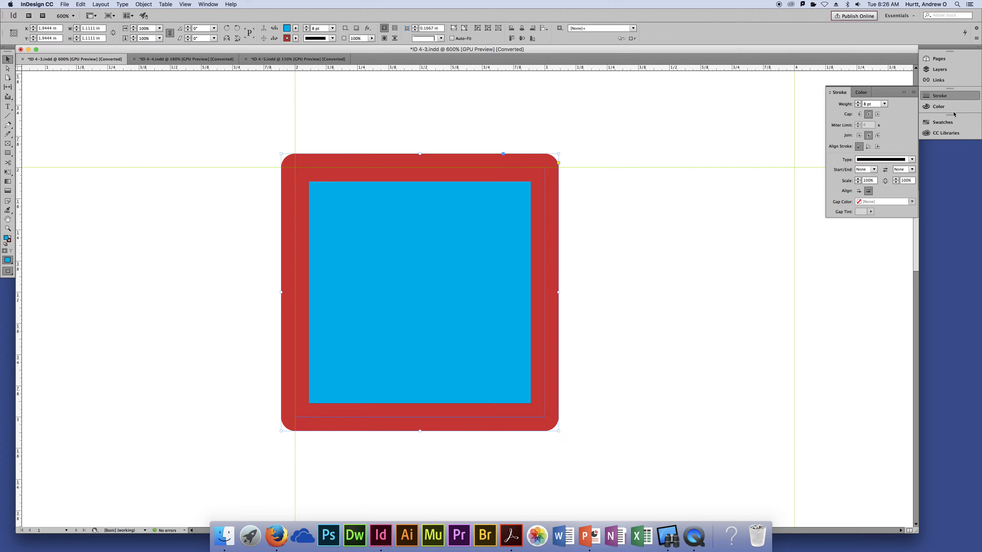
Step: Align the square's stroke to the outside of its path and reduce the stroke weight to 4 pt
{"action": "left_click", "coordinate": [877, 146]}
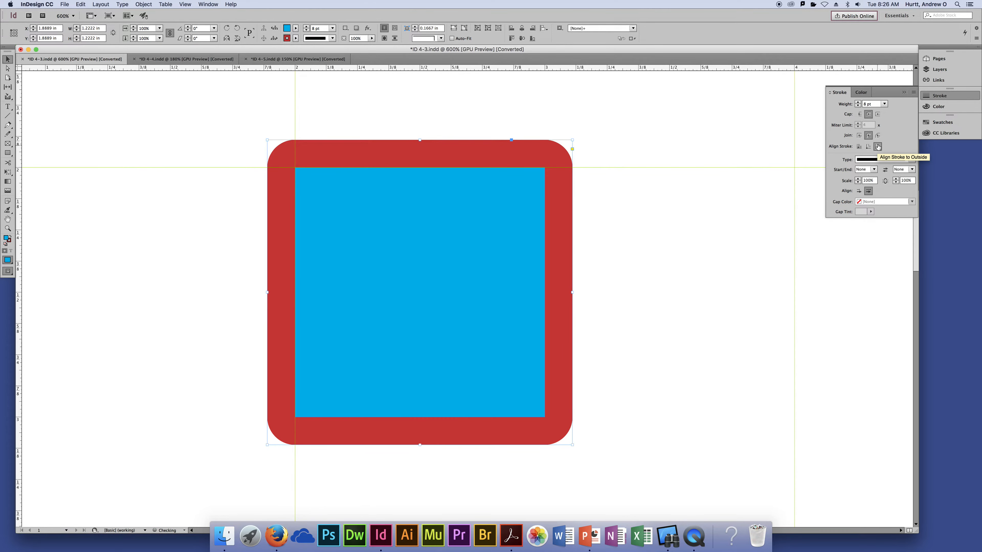
{"action": "left_click", "coordinate": [858, 106]}
{"action": "left_click", "coordinate": [858, 106]}
{"action": "left_click", "coordinate": [858, 105]}
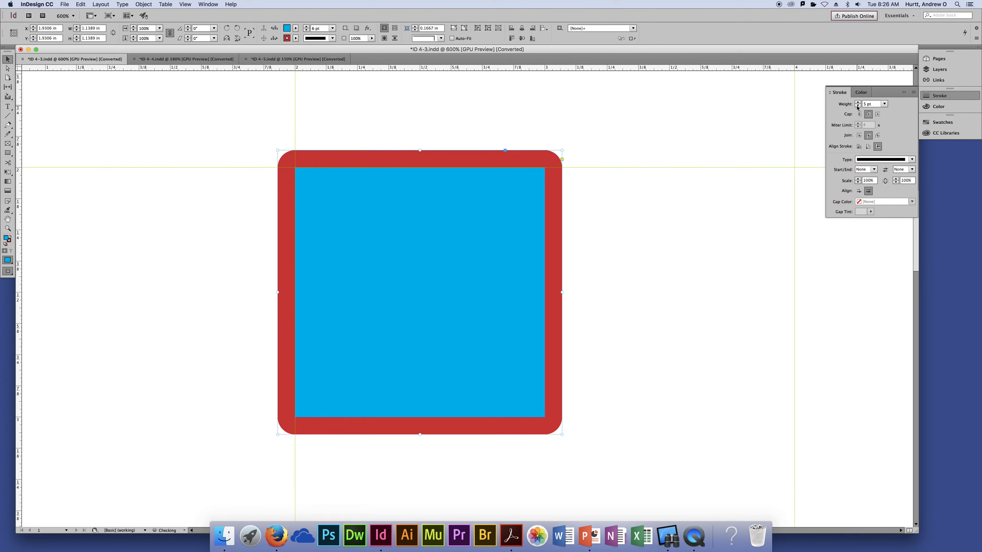
{"action": "left_click", "coordinate": [858, 105]}
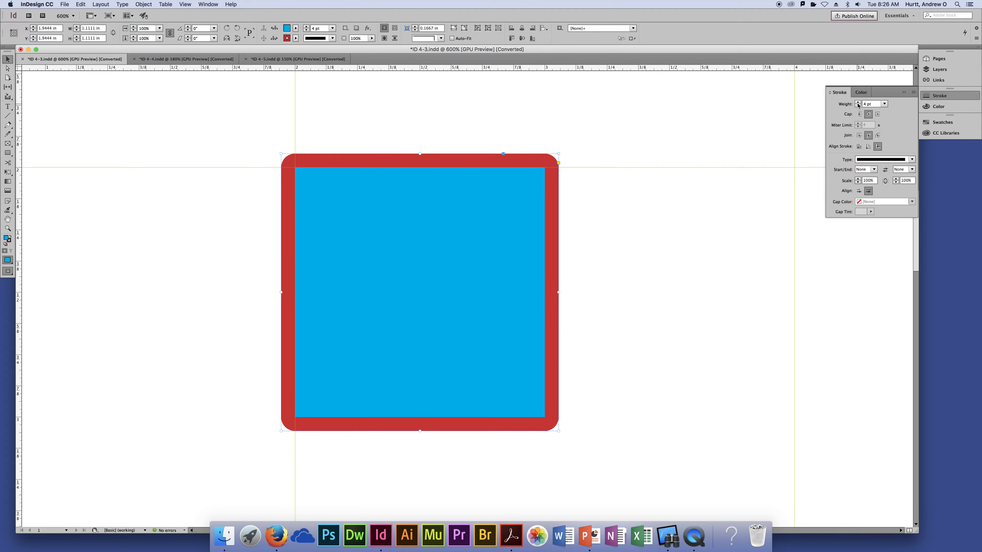
{"action": "left_click", "coordinate": [696, 248]}
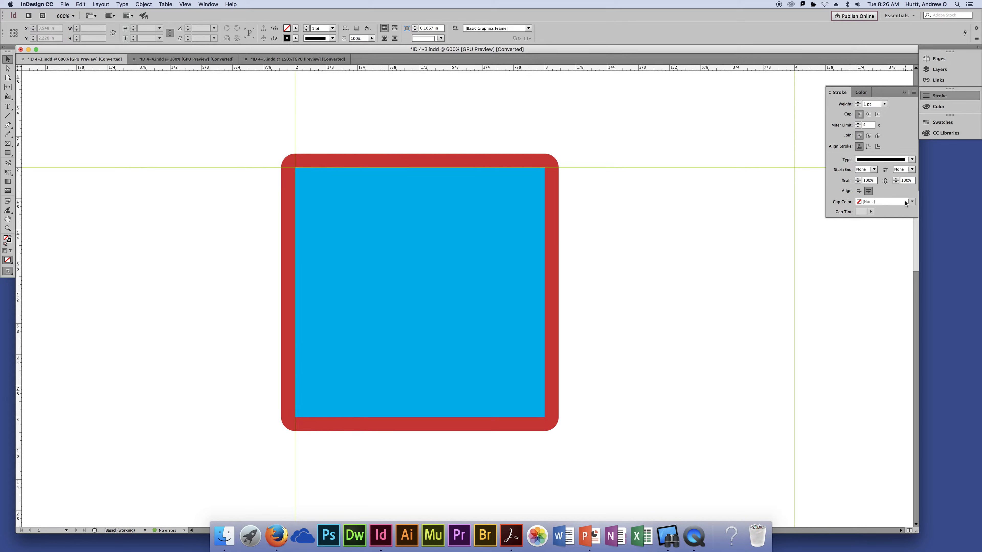
Step: Apply the Triple stroke type to the blue square, and switch its stroke type to Thin - Thick
{"action": "left_click", "coordinate": [912, 159]}
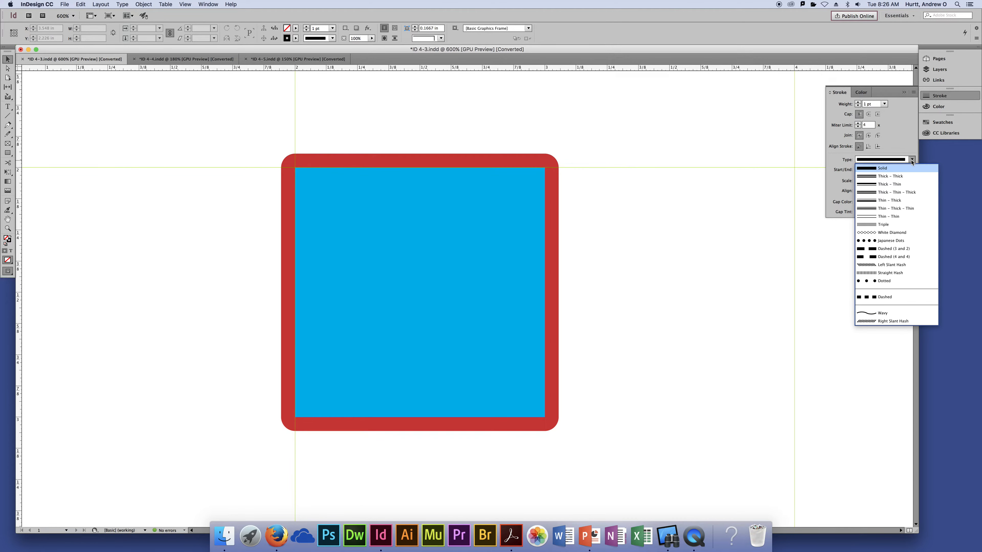
{"action": "left_click", "coordinate": [876, 221]}
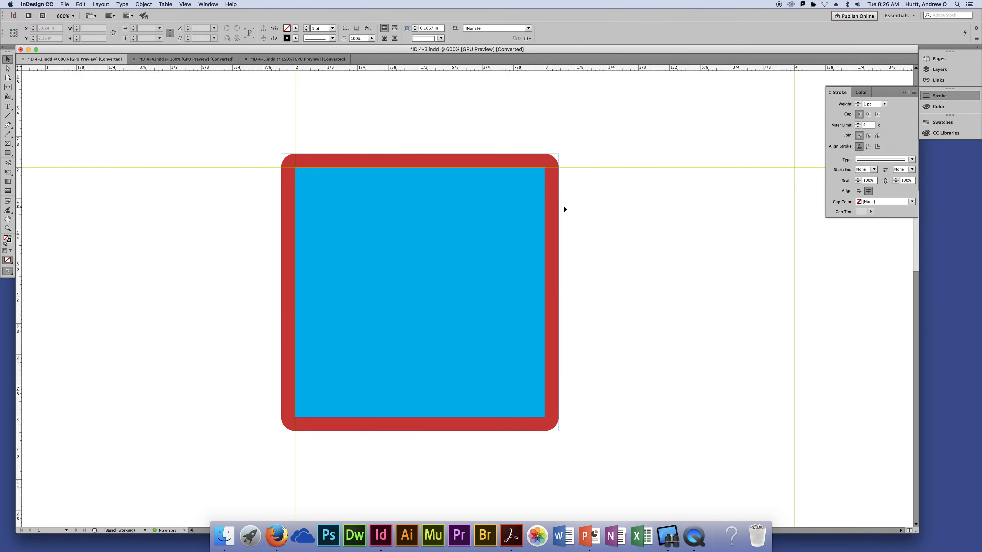
{"action": "left_click", "coordinate": [456, 264]}
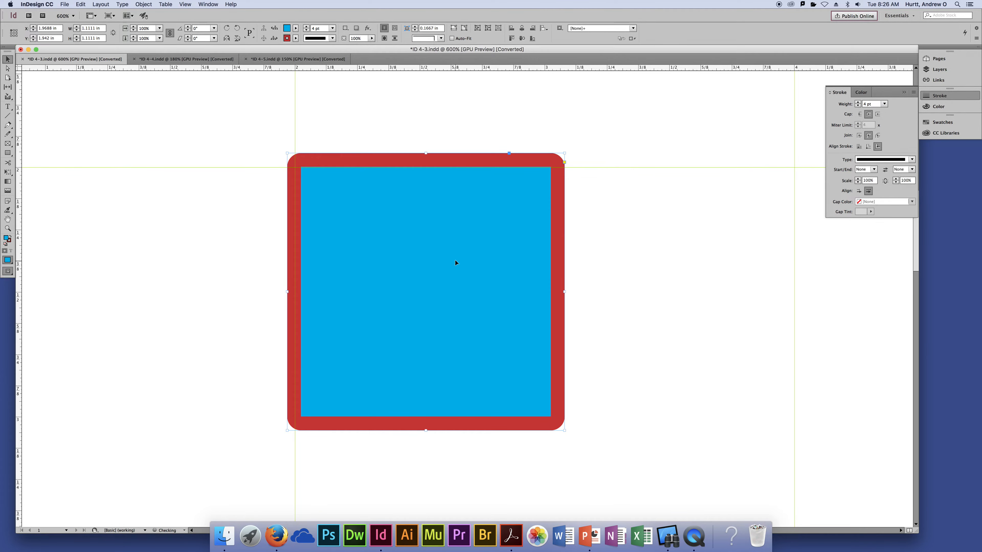
{"action": "left_click", "coordinate": [911, 159]}
{"action": "left_click", "coordinate": [885, 224]}
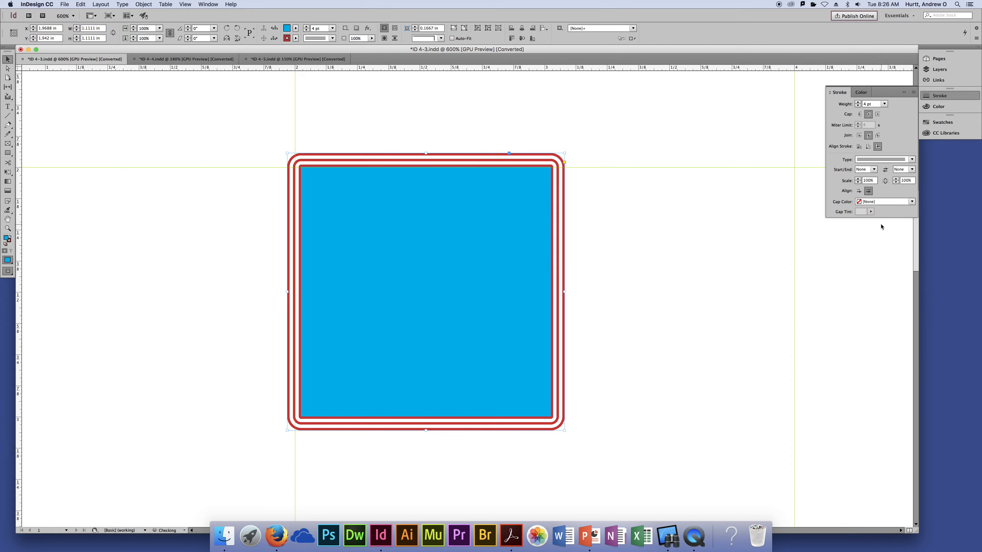
{"action": "left_click", "coordinate": [911, 160]}
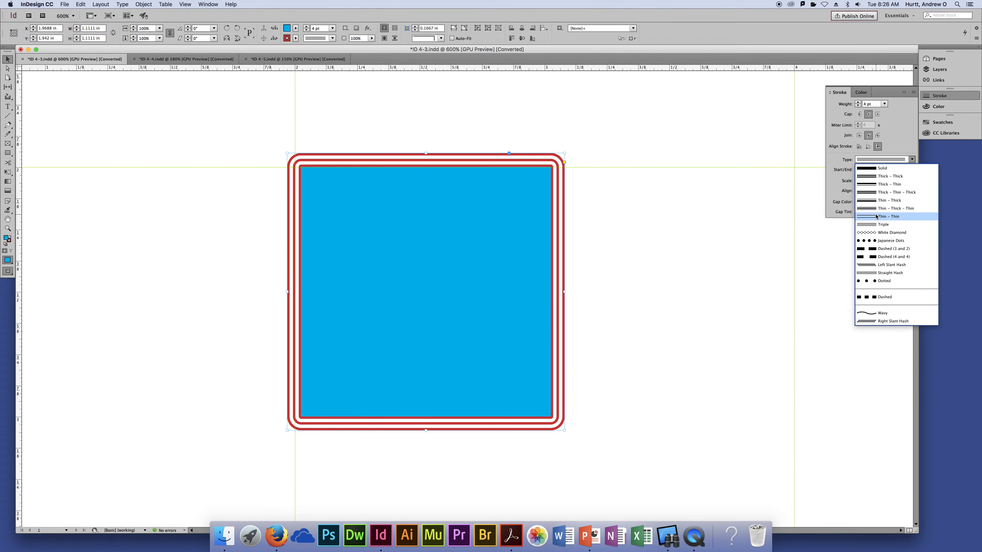
{"action": "left_click", "coordinate": [878, 201]}
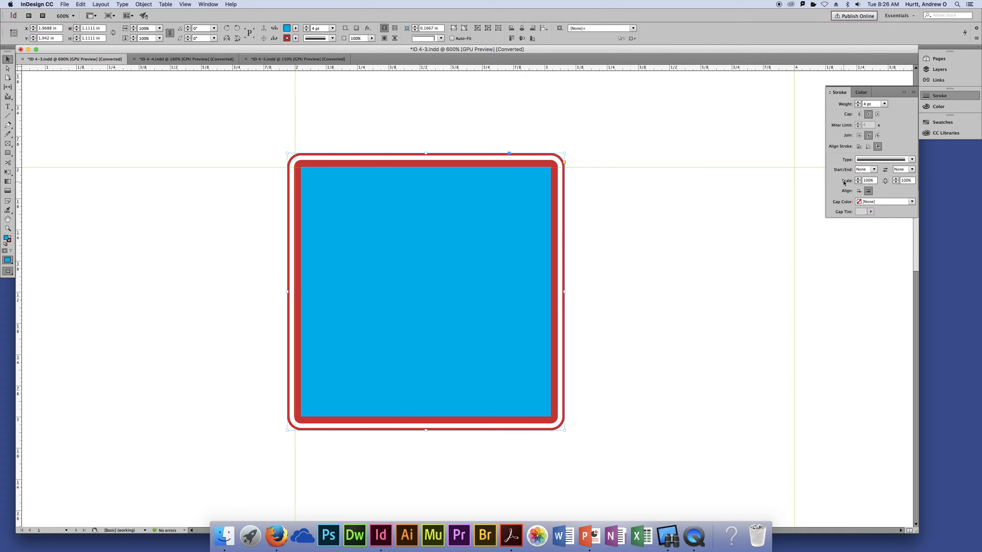
Step: Set both the start and end shapes of the square's stroke to Circle
{"action": "left_click", "coordinate": [874, 170]}
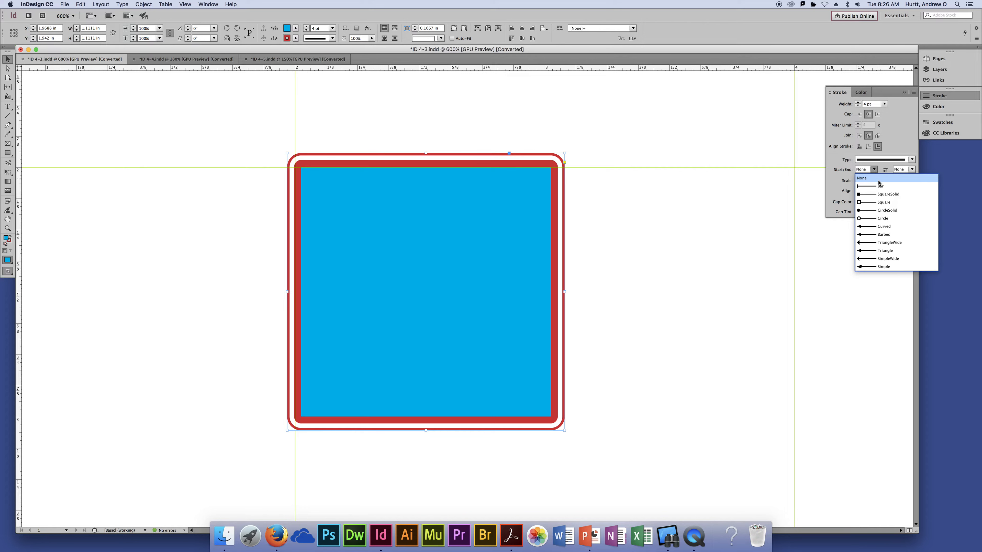
{"action": "left_click", "coordinate": [882, 220]}
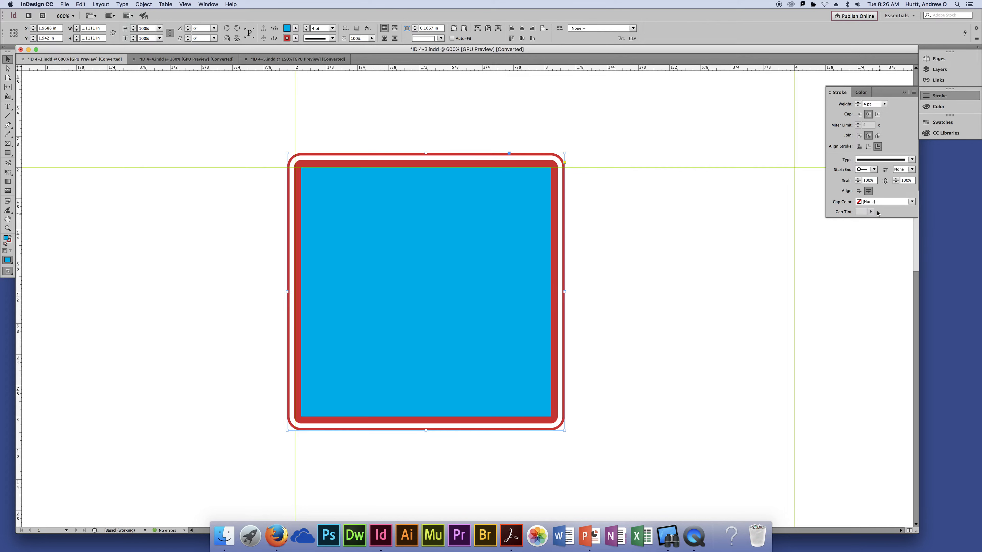
{"action": "left_click", "coordinate": [912, 170]}
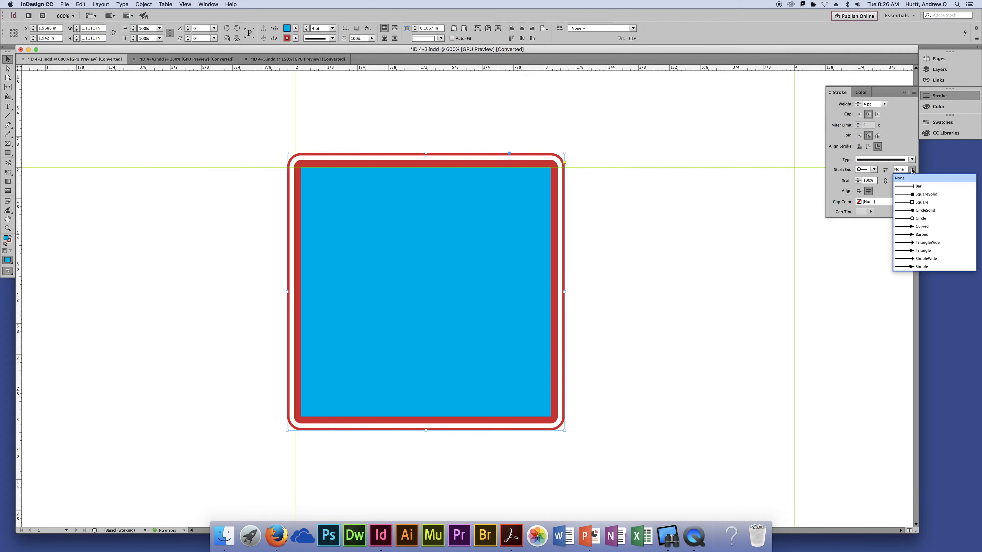
{"action": "left_click", "coordinate": [921, 219]}
{"action": "left_click", "coordinate": [569, 204]}
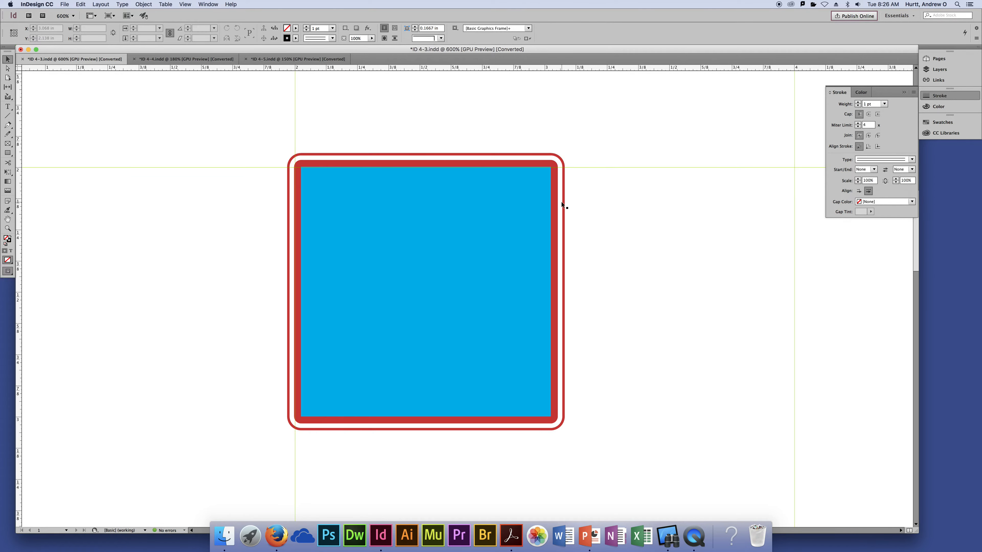
Step: Delete the right-hand side of the blue square with the Direct Selection tool to open its path
{"action": "key", "text": "a"}
{"action": "left_click", "coordinate": [557, 220]}
{"action": "left_click_drag", "start_coordinate": [588, 218], "coordinate": [464, 271]}
{"action": "key", "text": "Delete"}
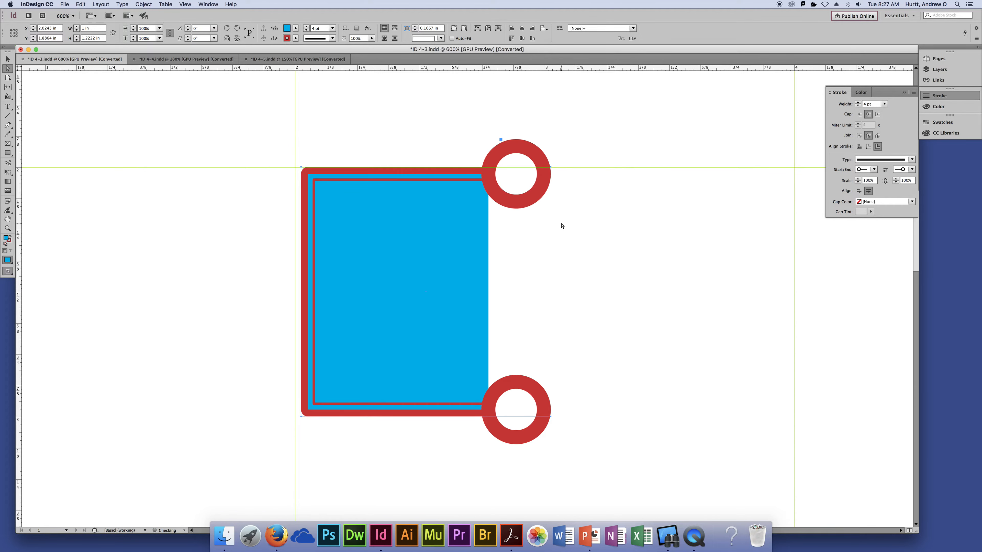
{"action": "key", "text": "v"}
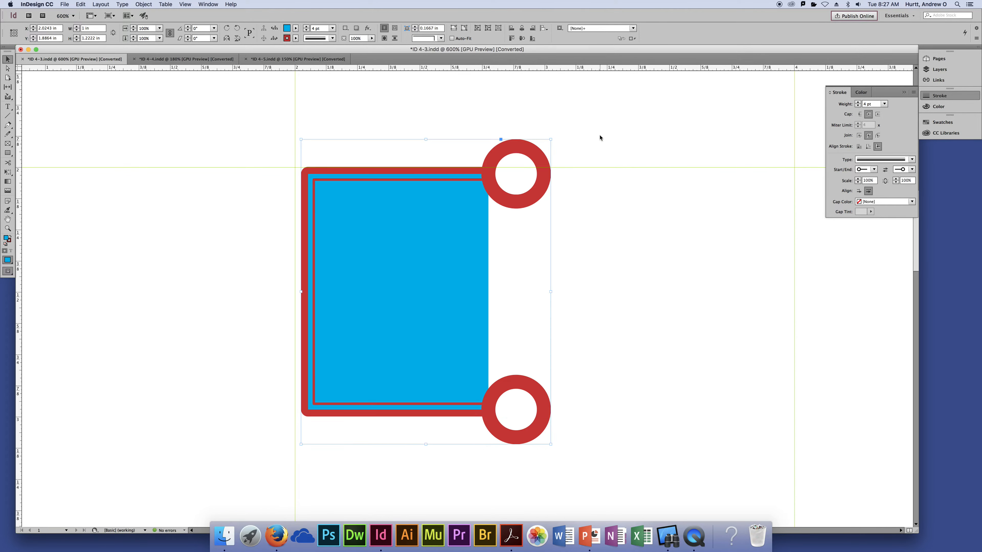
Step: Reduce the open path's stroke weight to 1 pt
{"action": "left_click", "coordinate": [857, 106]}
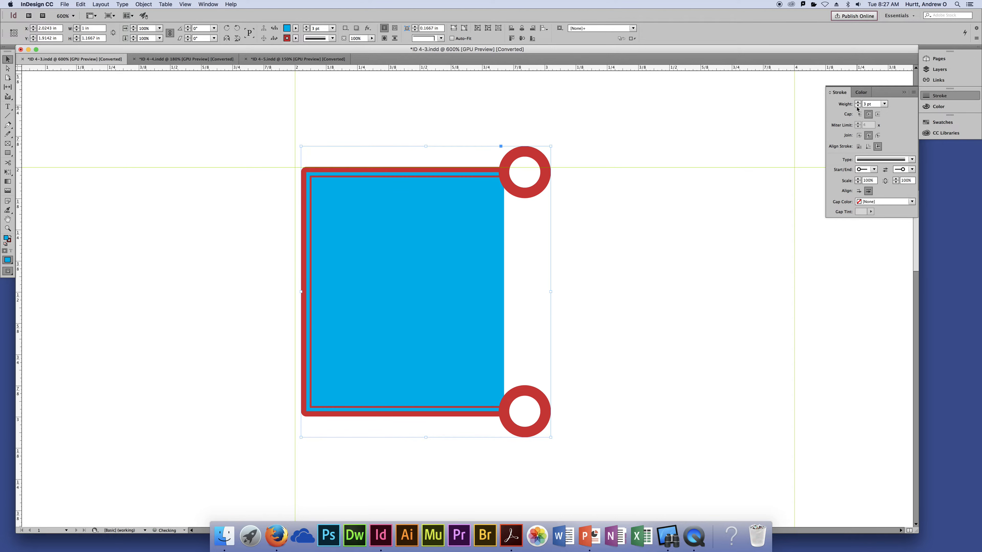
{"action": "left_click", "coordinate": [858, 106]}
{"action": "left_click", "coordinate": [857, 105]}
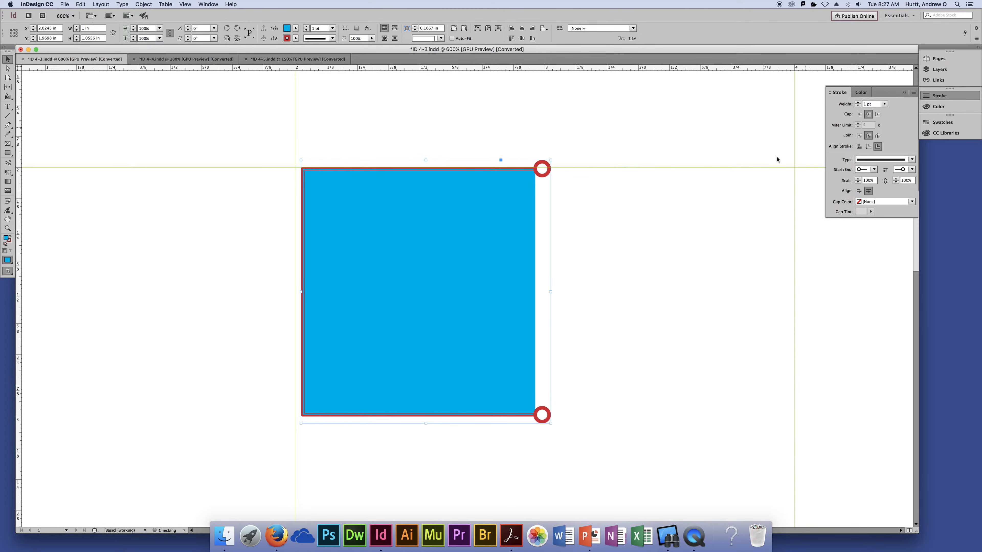
{"action": "left_click", "coordinate": [640, 250]}
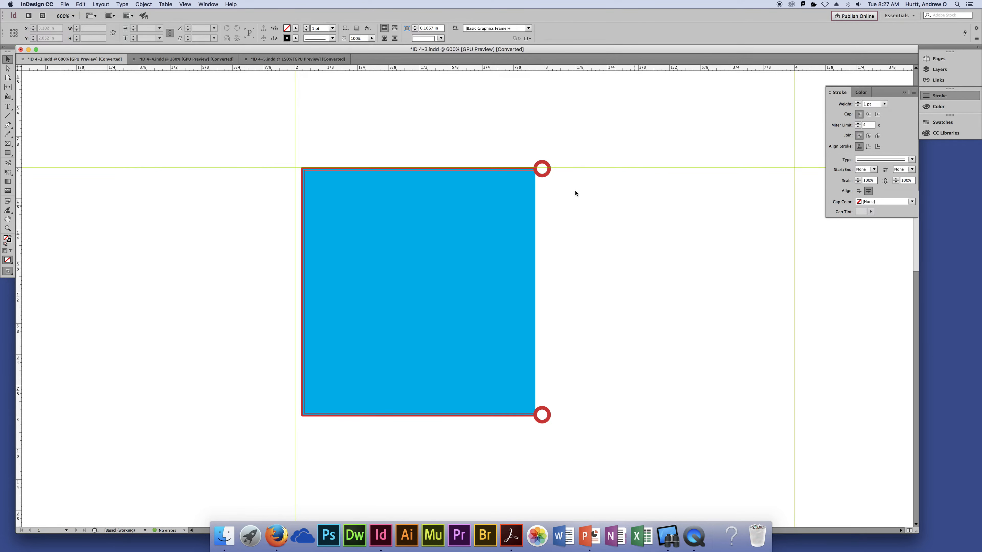
Step: Change the start shape of the open path's stroke to Bar
{"action": "left_click_drag", "start_coordinate": [477, 150], "coordinate": [509, 170]}
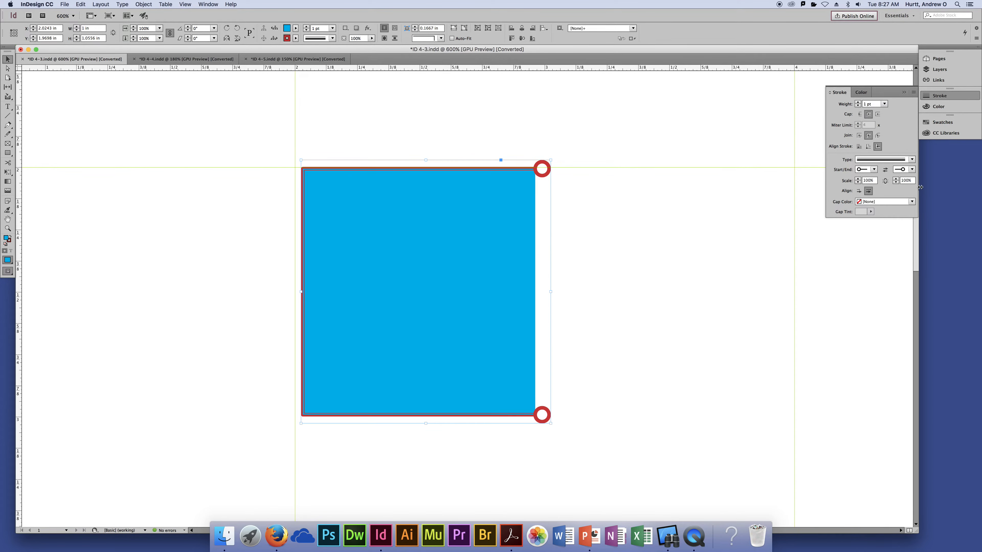
{"action": "left_click", "coordinate": [874, 171]}
{"action": "left_click", "coordinate": [868, 189]}
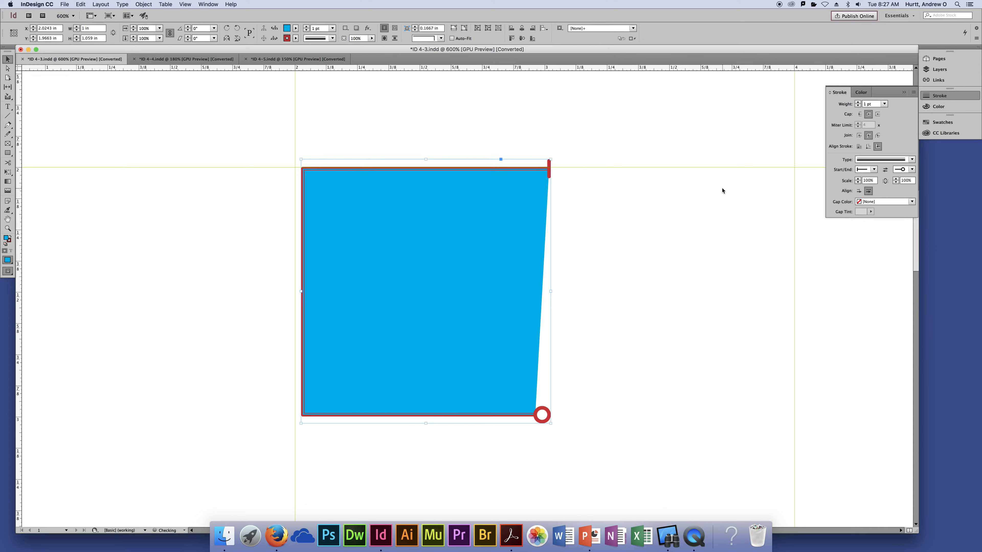
{"action": "left_click", "coordinate": [670, 247]}
Step: Change the end shape of the open path's stroke to TriangleWide
{"action": "left_click_drag", "start_coordinate": [592, 383], "coordinate": [516, 430]}
{"action": "left_click", "coordinate": [911, 170]}
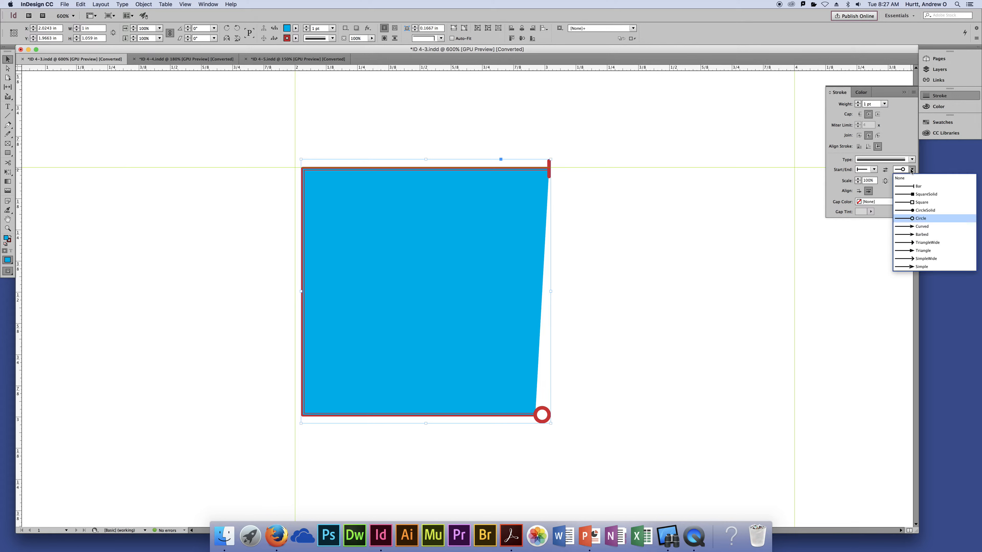
{"action": "left_click", "coordinate": [910, 243]}
{"action": "left_click", "coordinate": [728, 243]}
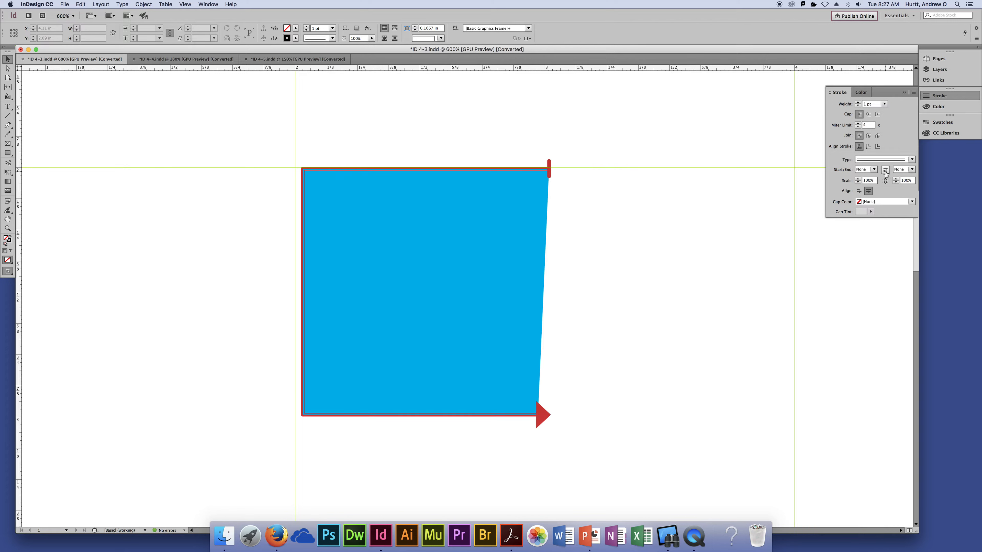
Step: Select the open path and swap the start and end shapes of its stroke
{"action": "left_click_drag", "start_coordinate": [576, 136], "coordinate": [534, 202]}
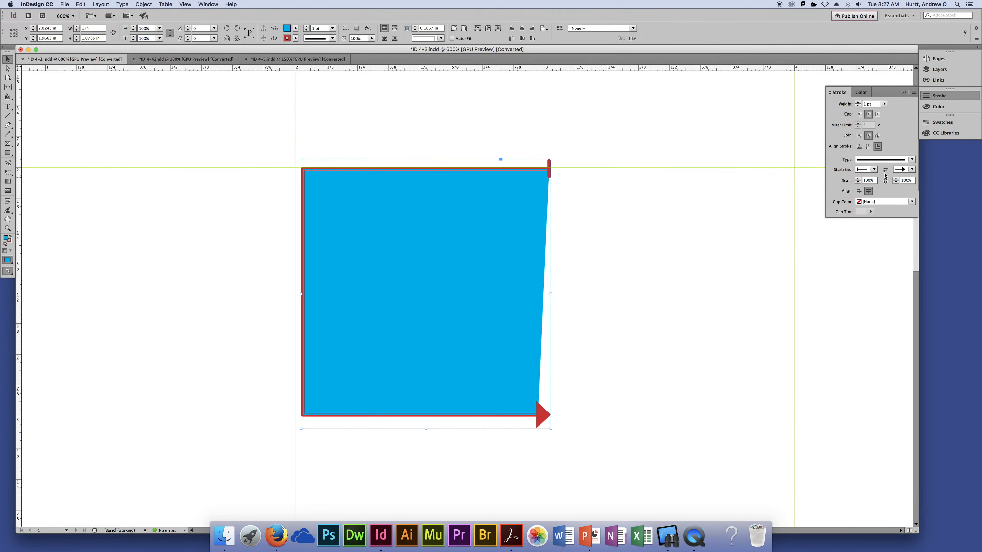
{"action": "left_click", "coordinate": [886, 171]}
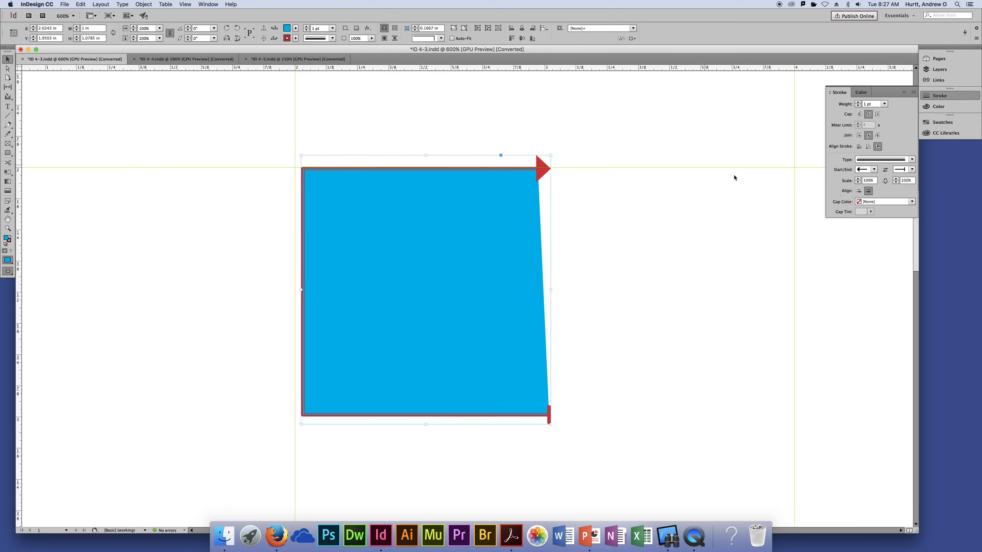
Step: Close the stroke settings and undo the blue square's start/end shape, 1 pt weight and side-deletion edits
{"action": "left_click", "coordinate": [933, 96]}
{"action": "key", "text": "super+z"}
{"action": "key", "text": "super+z"}
{"action": "key", "text": "super+z"}
{"action": "key", "text": "super+z"}
{"action": "key", "text": "super+z"}
{"action": "key", "text": "super+z"}
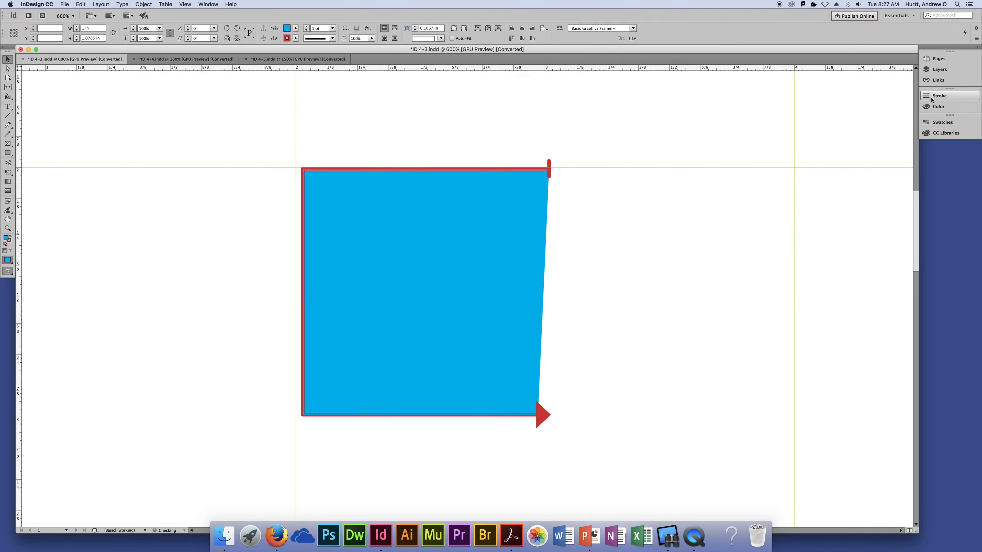
{"action": "key", "text": "super+z"}
{"action": "key", "text": "super+z"}
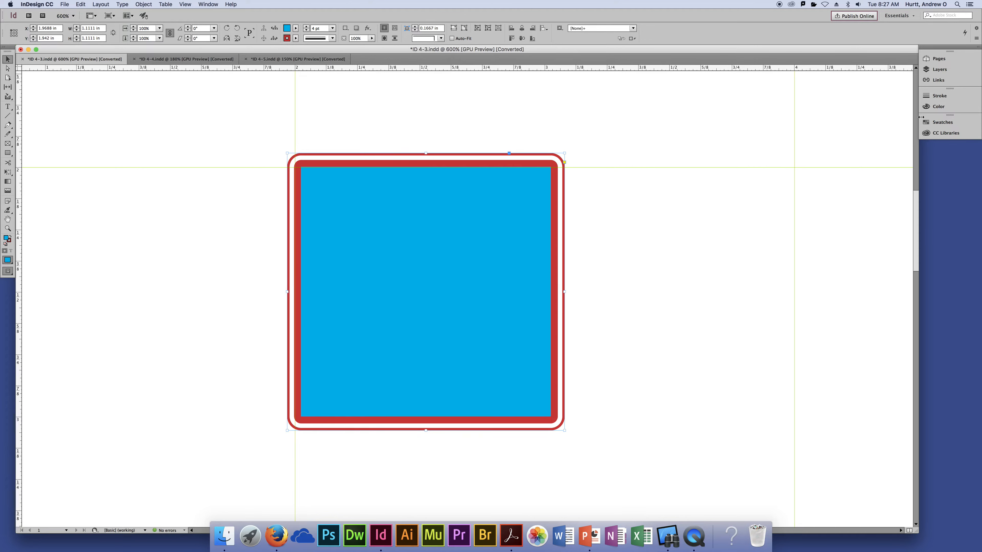
Step: Set the blue square's stroke color to None, deselect it and fit the page in the window
{"action": "left_click", "coordinate": [295, 38]}
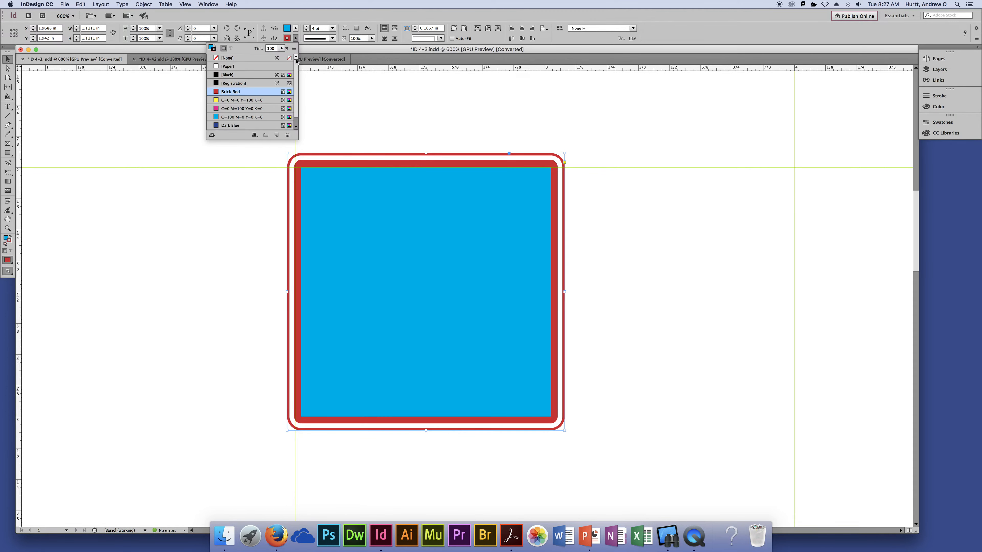
{"action": "left_click", "coordinate": [252, 58]}
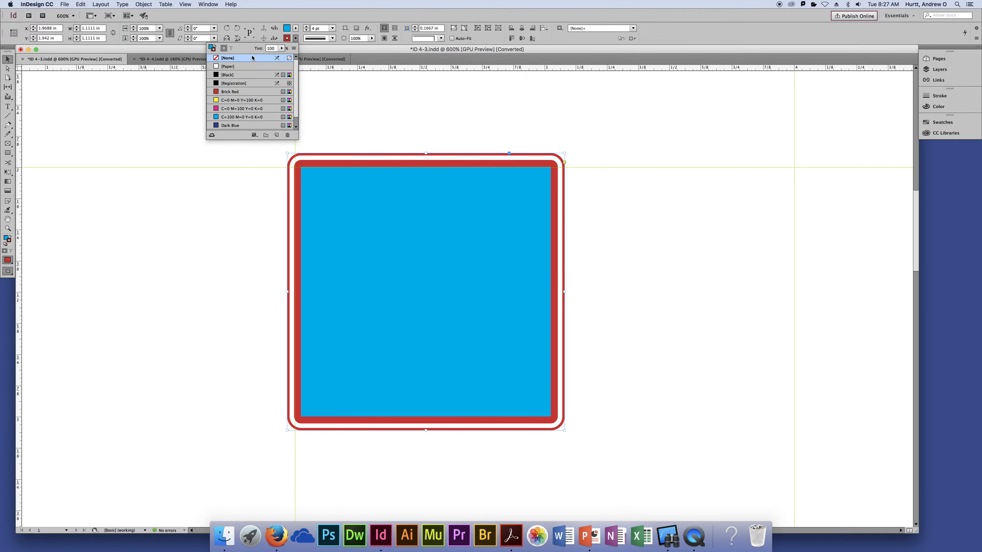
{"action": "left_click", "coordinate": [699, 267]}
{"action": "key", "text": "super+0"}
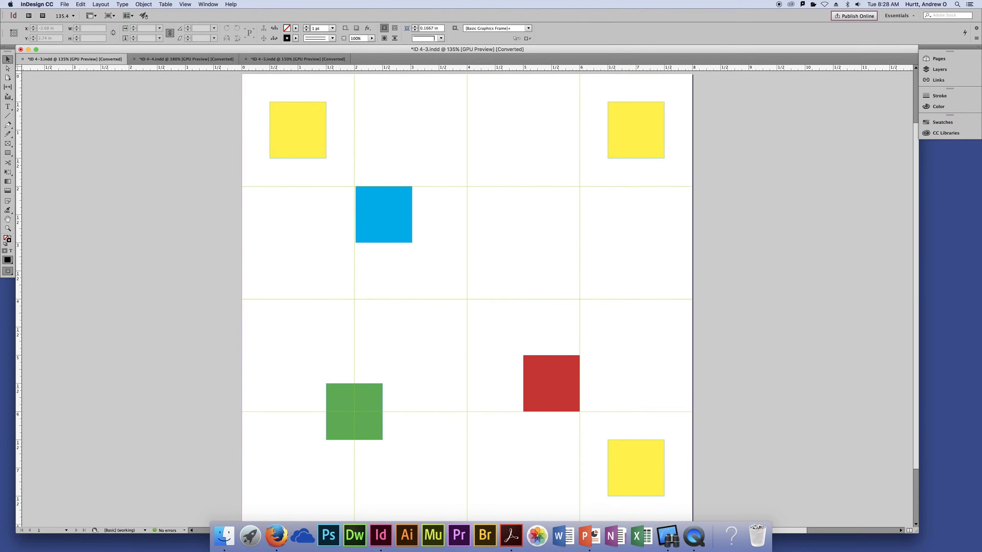
Step: Review the blue square's fill color, its color mix and tint, the document's swatches and the available swatch commands
{"action": "left_click", "coordinate": [391, 220]}
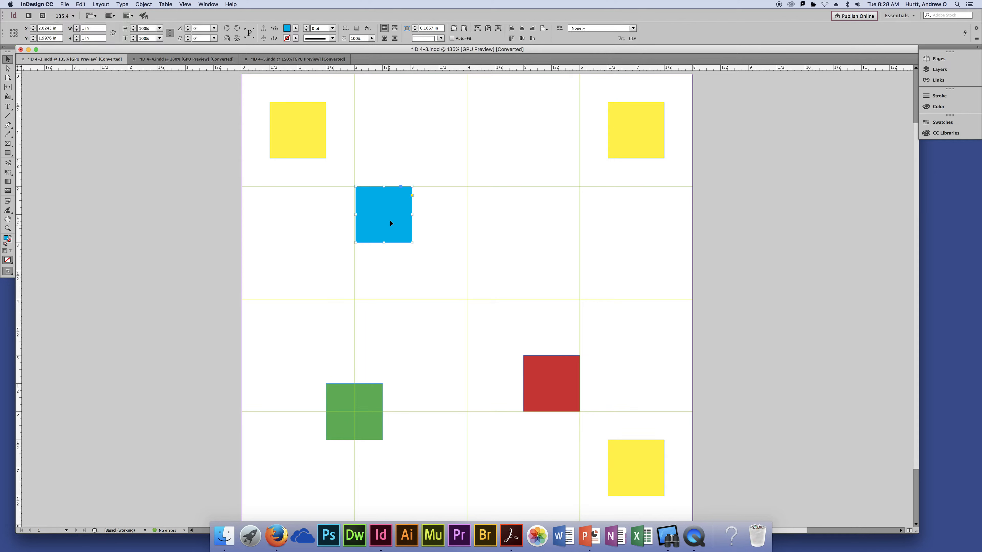
{"action": "left_click", "coordinate": [296, 28]}
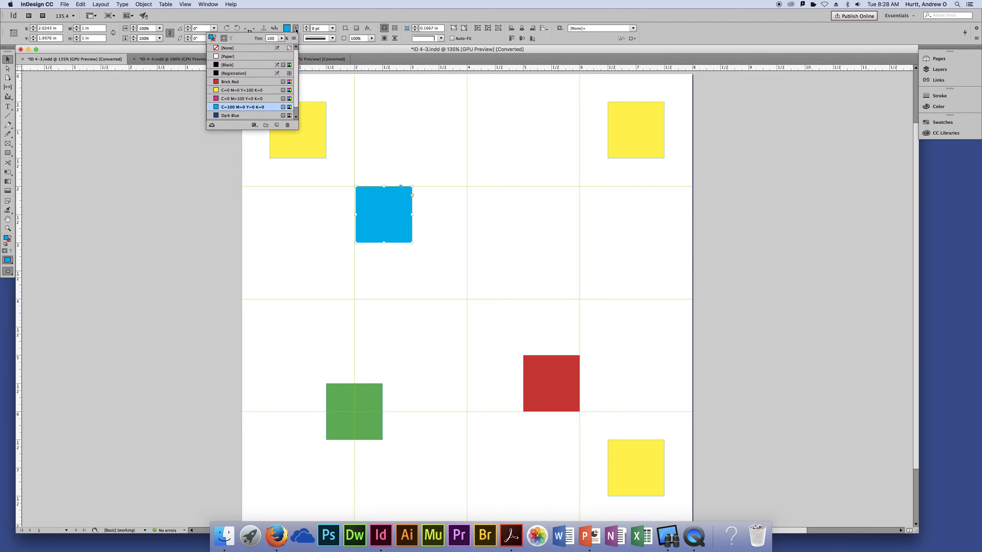
{"action": "left_click", "coordinate": [379, 179]}
{"action": "left_click", "coordinate": [931, 107]}
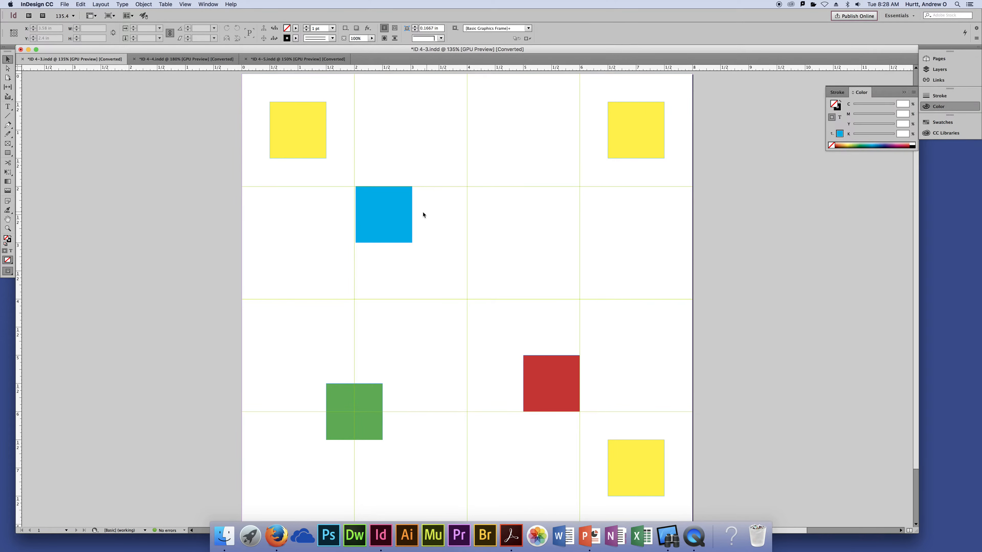
{"action": "left_click", "coordinate": [409, 223]}
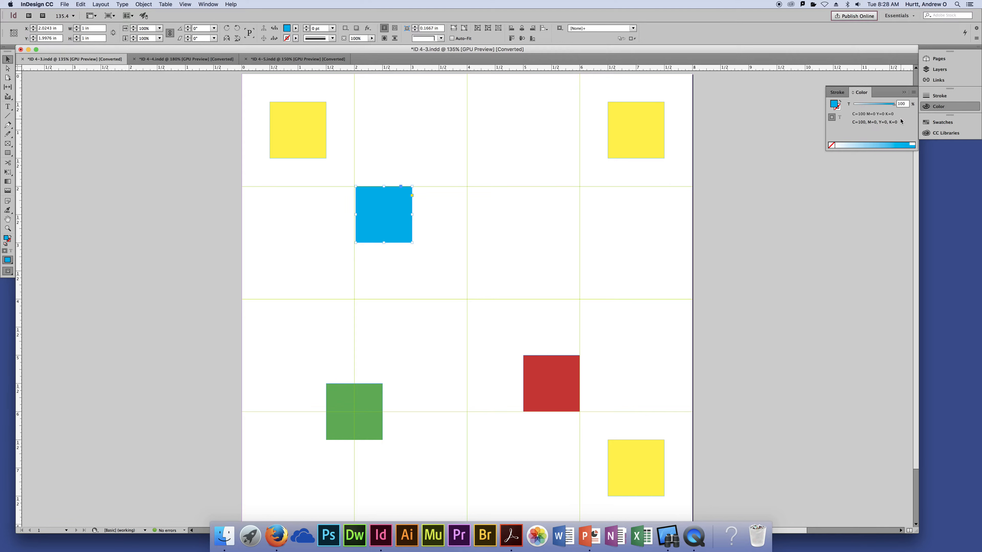
{"action": "left_click", "coordinate": [942, 122]}
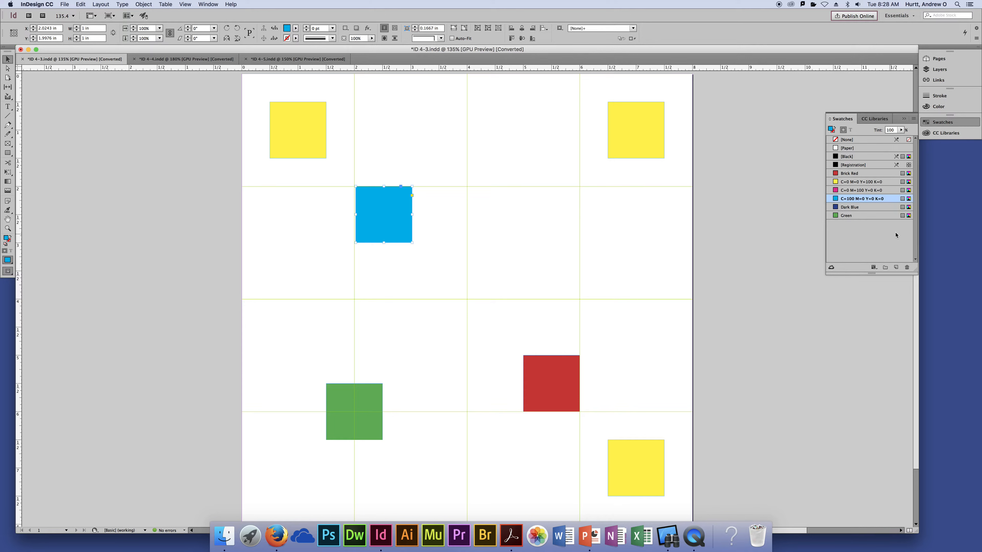
{"action": "left_click", "coordinate": [875, 119]}
{"action": "left_click", "coordinate": [845, 119]}
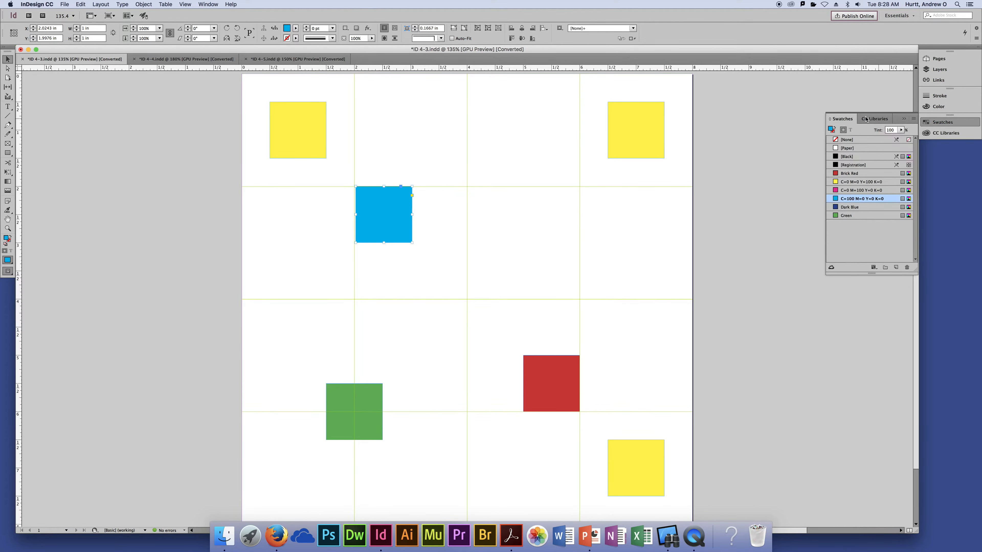
{"action": "left_click", "coordinate": [912, 119]}
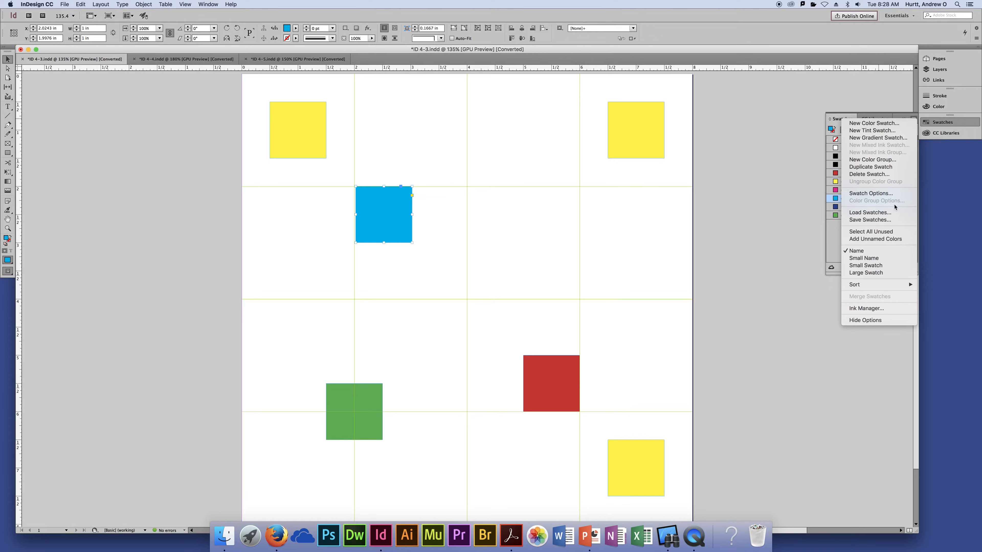
{"action": "left_click", "coordinate": [682, 196]}
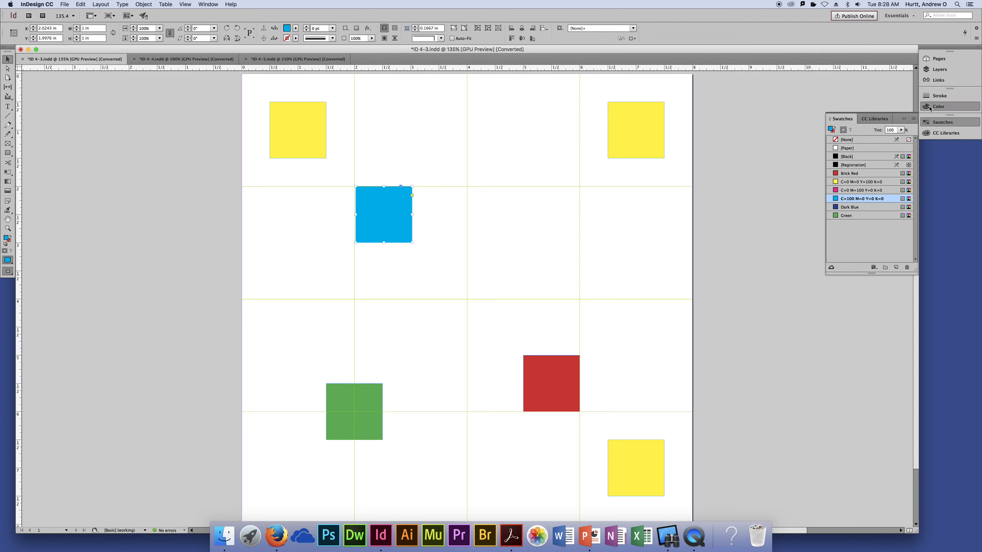
{"action": "left_click", "coordinate": [939, 106]}
{"action": "left_click", "coordinate": [701, 217]}
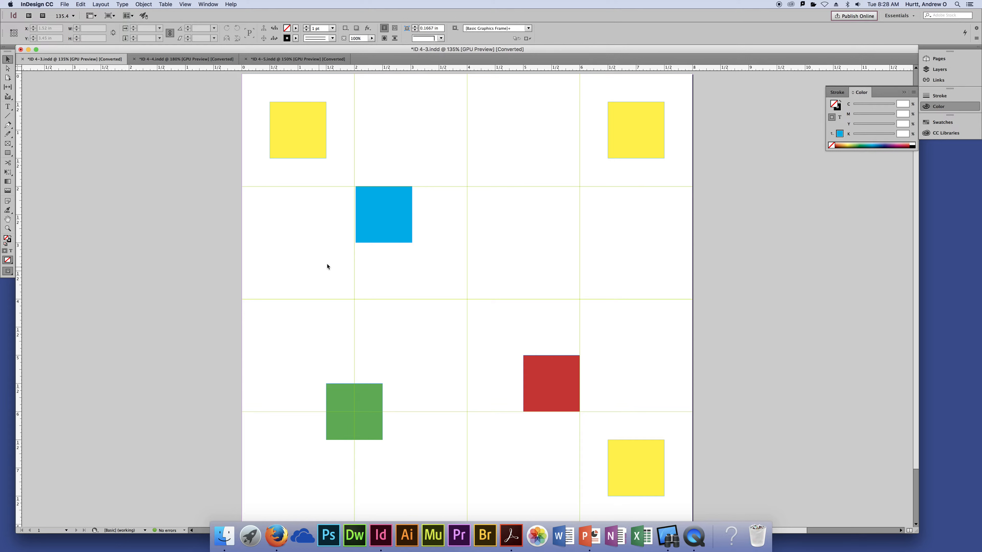
Step: Try aligning the vertical centers of the two upper yellow squares and the blue square, undoing each alignment
{"action": "left_click", "coordinate": [384, 216]}
{"action": "left_click", "coordinate": [248, 281]}
{"action": "left_click_drag", "start_coordinate": [263, 97], "coordinate": [706, 266]}
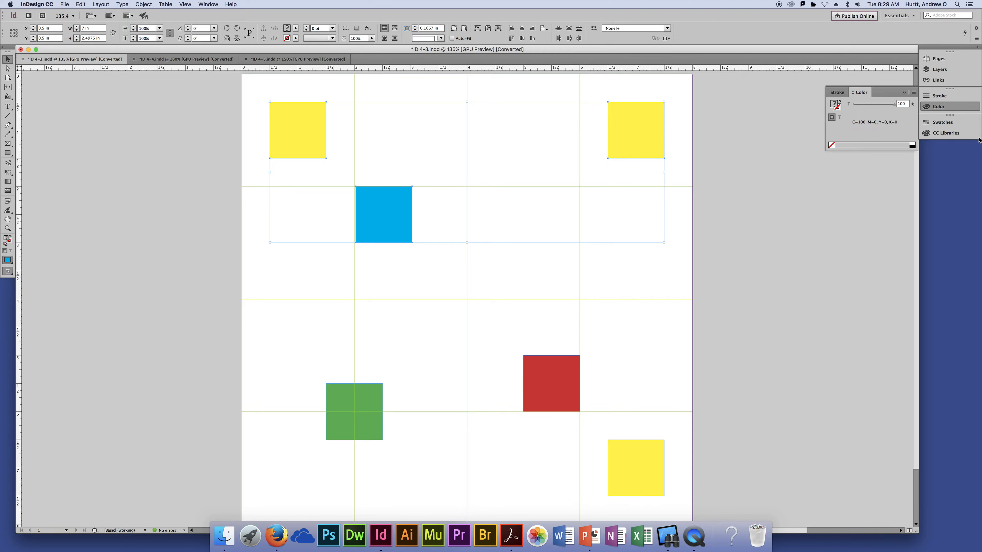
{"action": "left_click", "coordinate": [211, 4]}
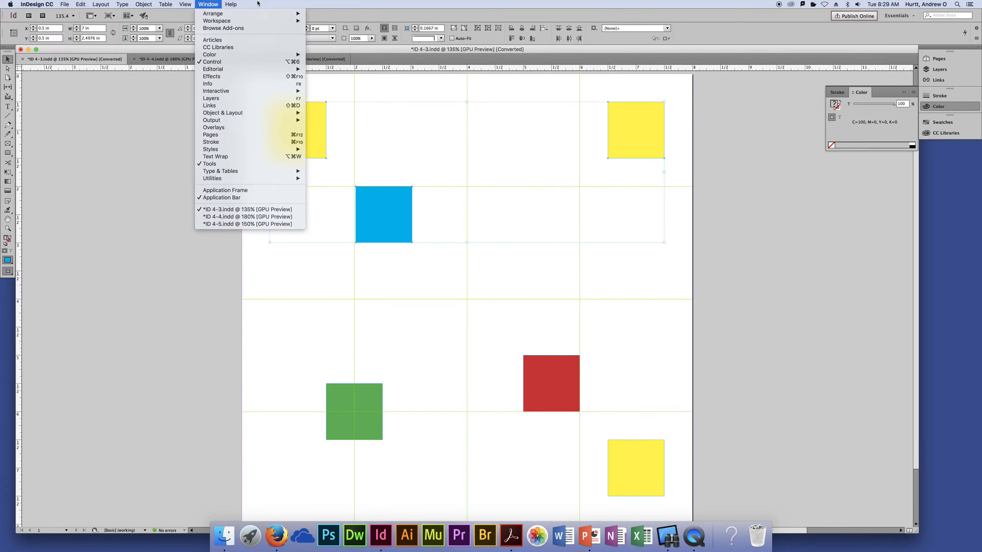
{"action": "left_click", "coordinate": [555, 58]}
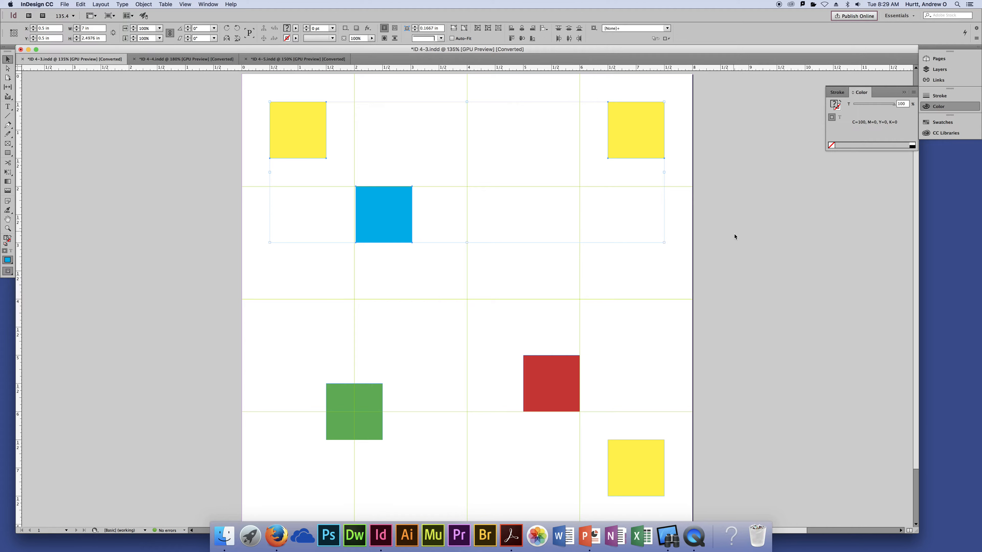
{"action": "left_click", "coordinate": [521, 39]}
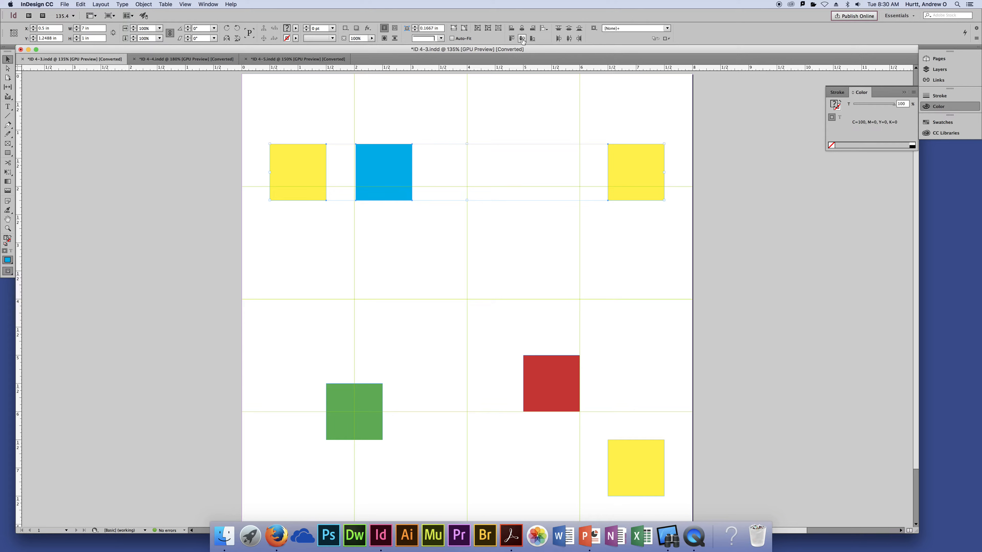
{"action": "key", "text": "super+z"}
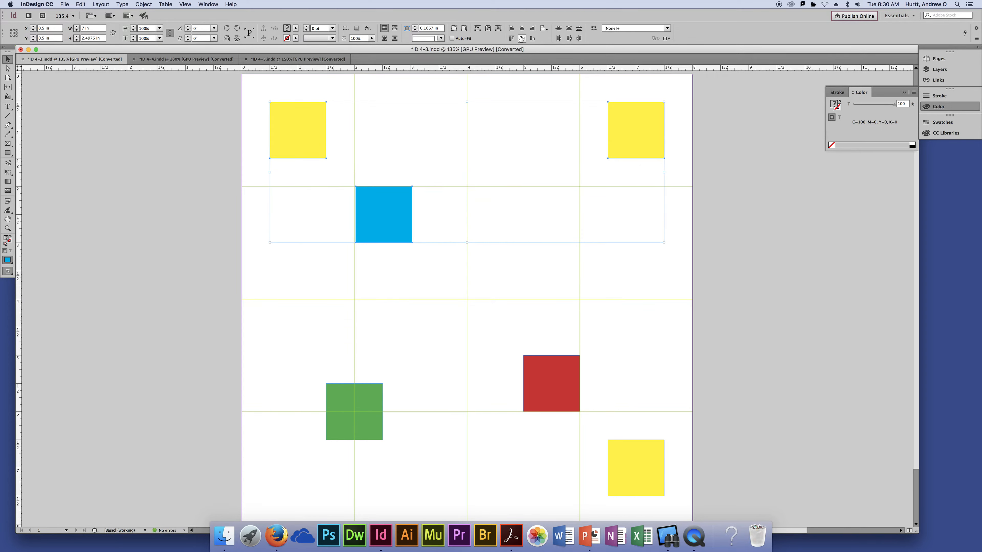
{"action": "left_click", "coordinate": [522, 38]}
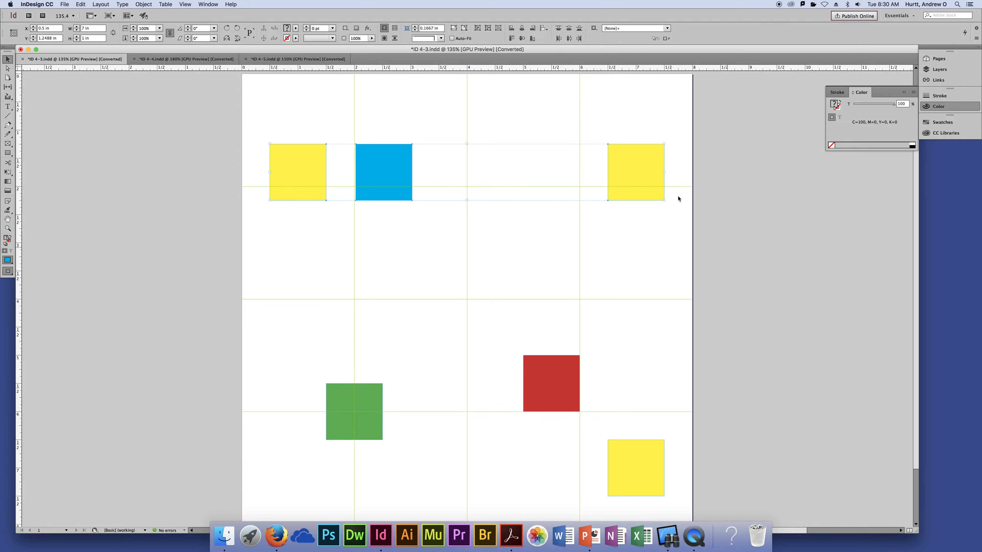
{"action": "key", "text": "super+z"}
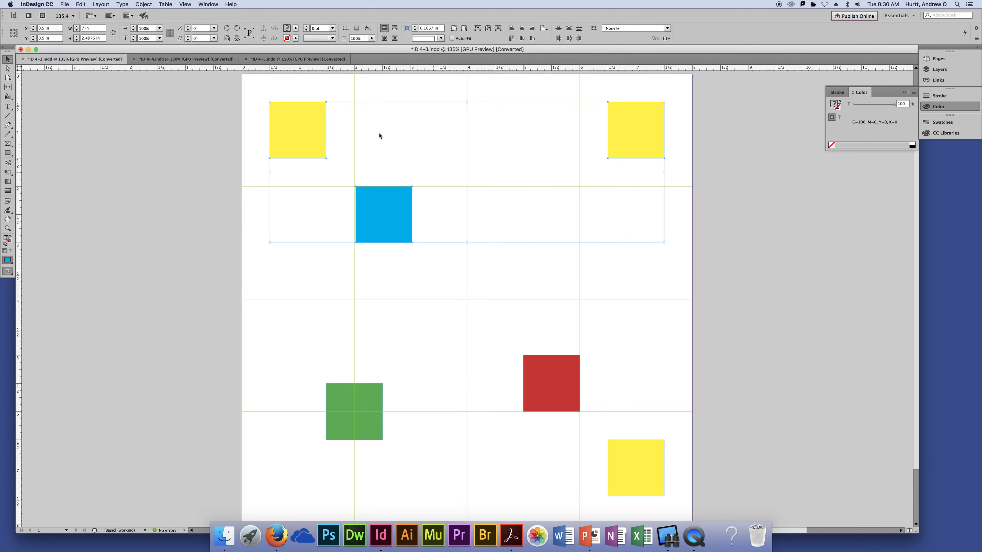
Step: Try aligning the three squares' vertical centers to the upper-left yellow square as key object, undo it and deselect
{"action": "left_click", "coordinate": [318, 136]}
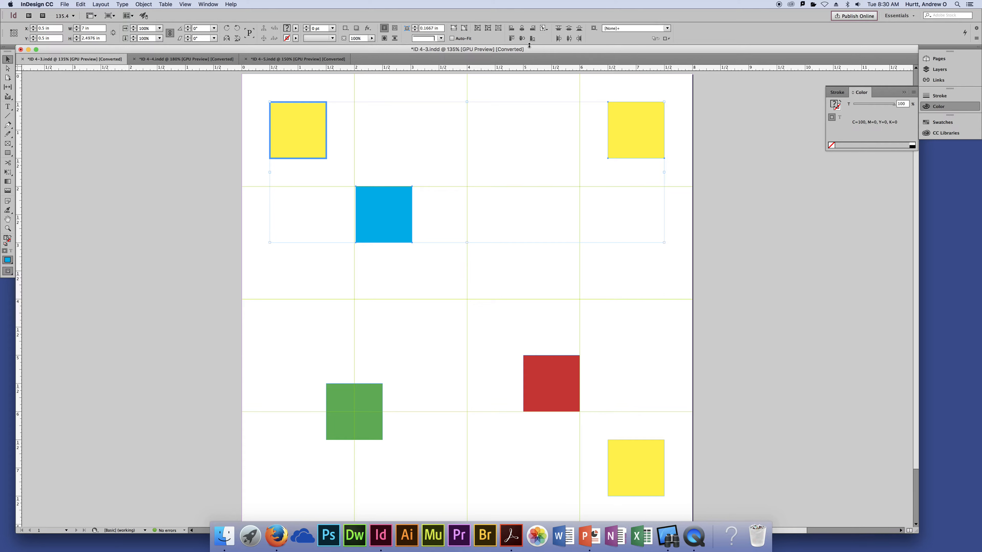
{"action": "left_click", "coordinate": [523, 39]}
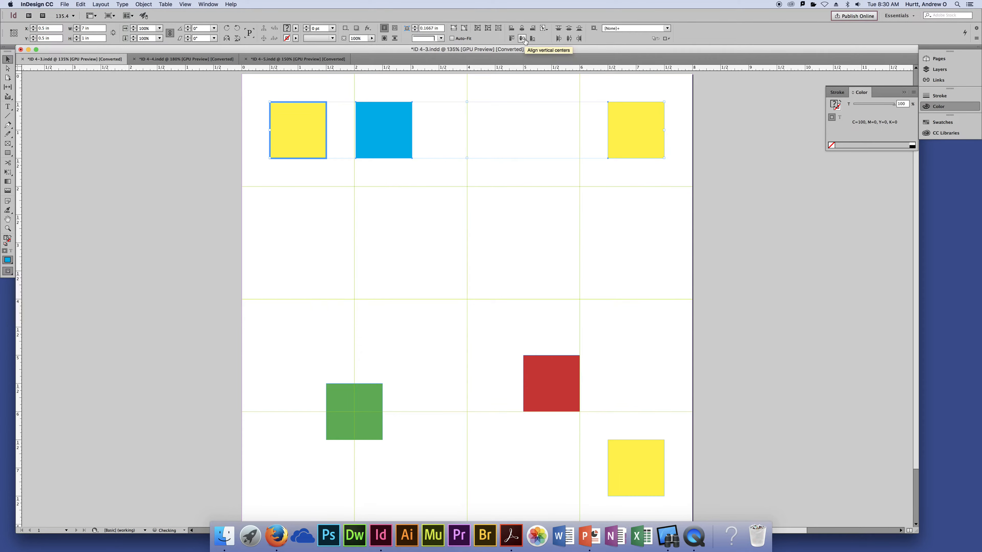
{"action": "key", "text": "super+z"}
{"action": "left_click", "coordinate": [660, 265]}
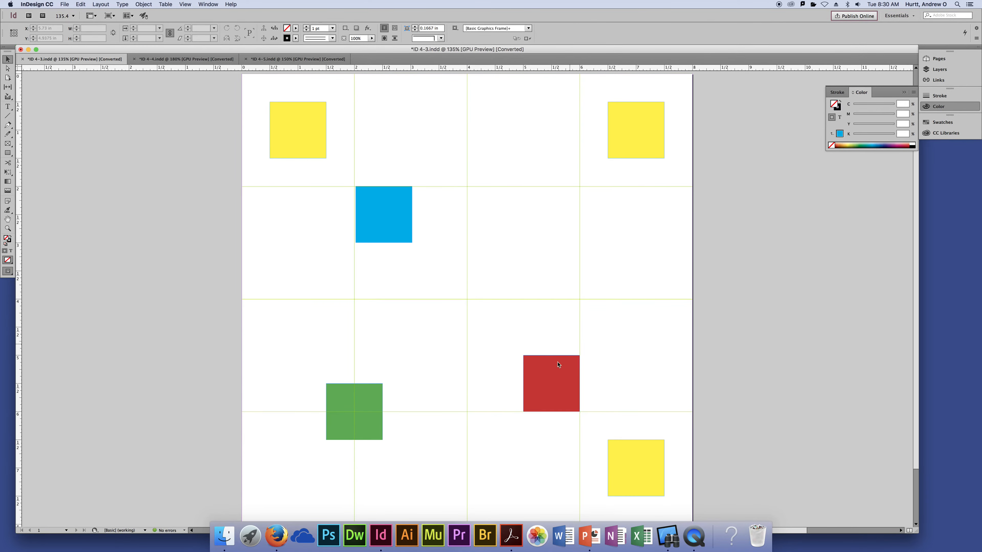
Step: Select the two upper yellow, blue and red squares, align their vertical centers to the upper-left yellow key object, and undo the alignment
{"action": "left_click_drag", "start_coordinate": [204, 97], "coordinate": [729, 383]}
{"action": "left_click", "coordinate": [315, 134]}
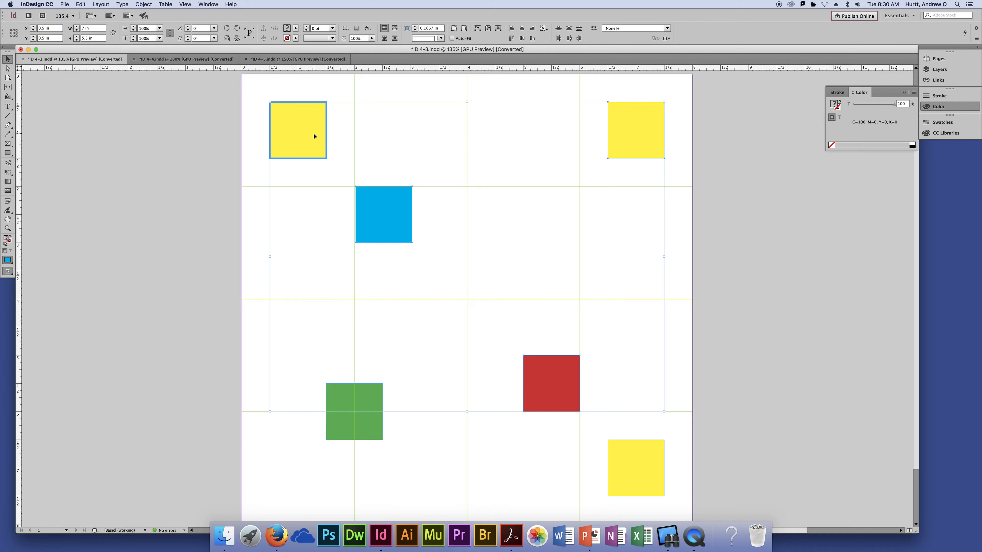
{"action": "left_click", "coordinate": [522, 38]}
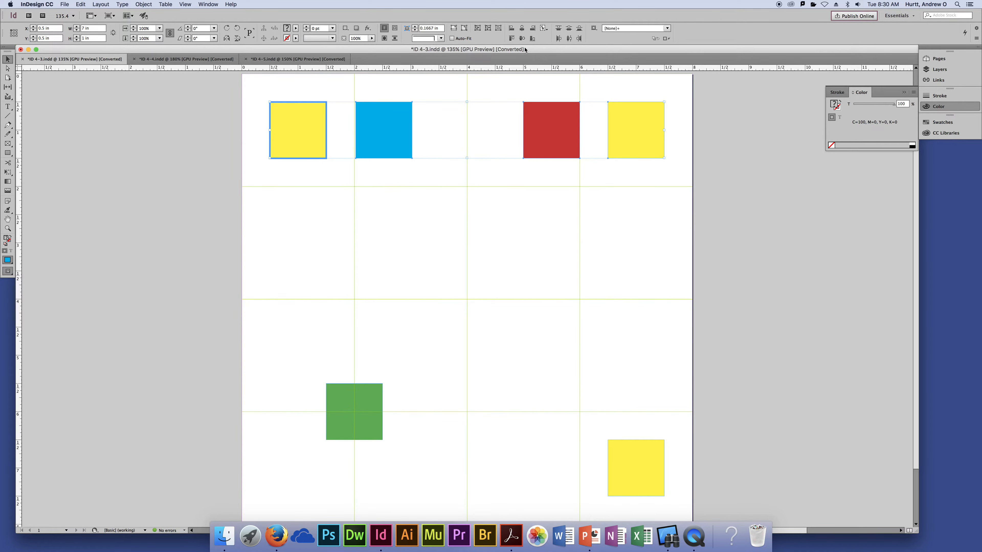
{"action": "key", "text": "super+z"}
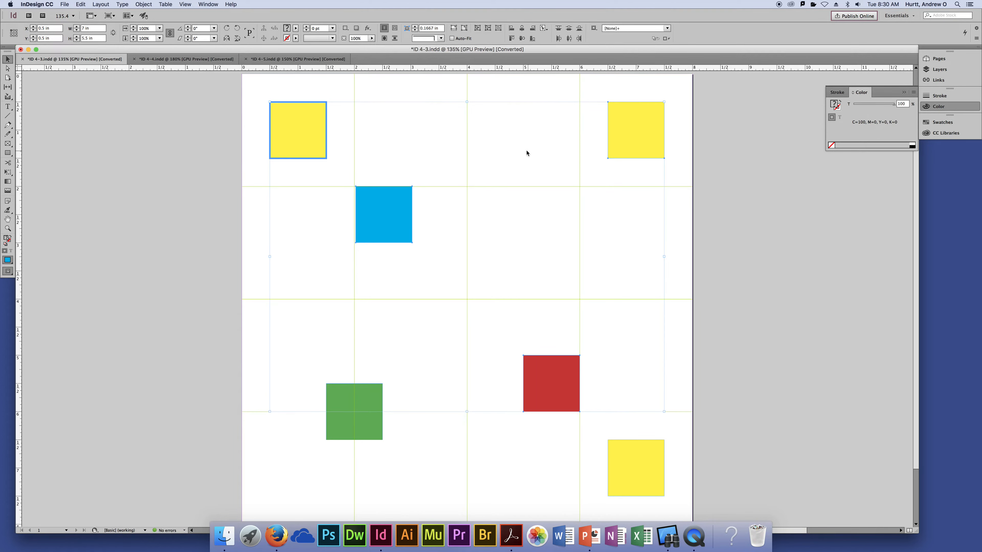
Step: Make the red square the key object and align the vertical centers of the four selected squares to it
{"action": "left_click", "coordinate": [296, 129]}
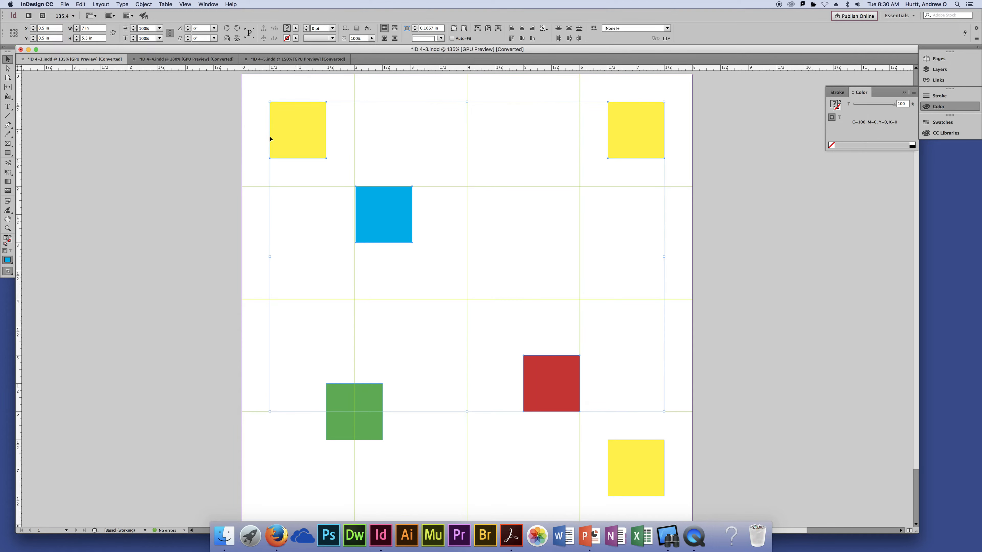
{"action": "left_click", "coordinate": [288, 140]}
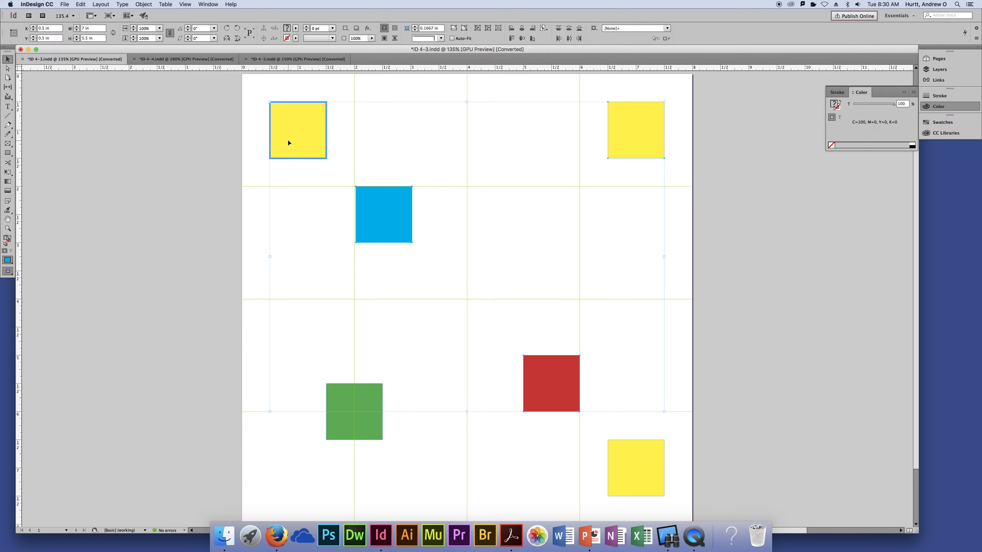
{"action": "left_click", "coordinate": [288, 140]}
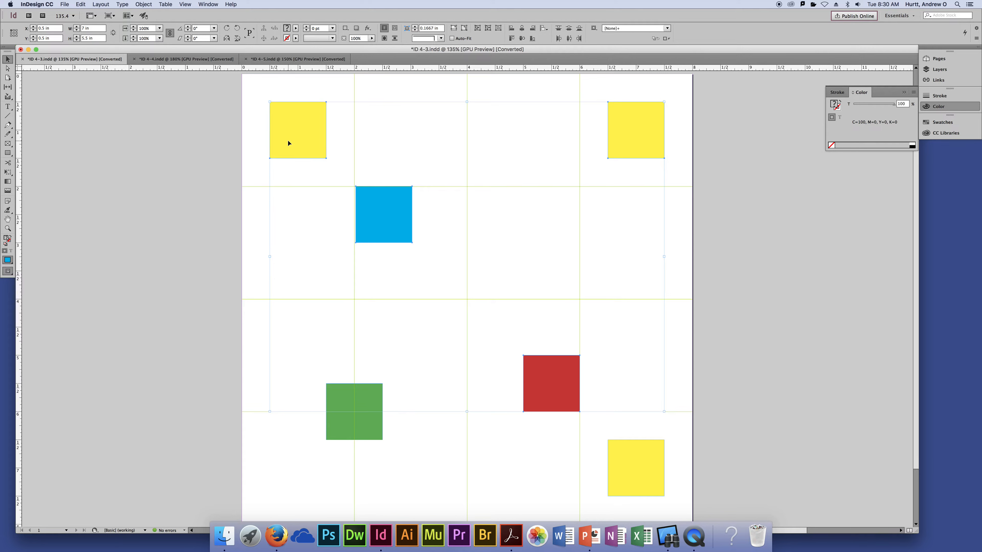
{"action": "left_click", "coordinate": [287, 131]}
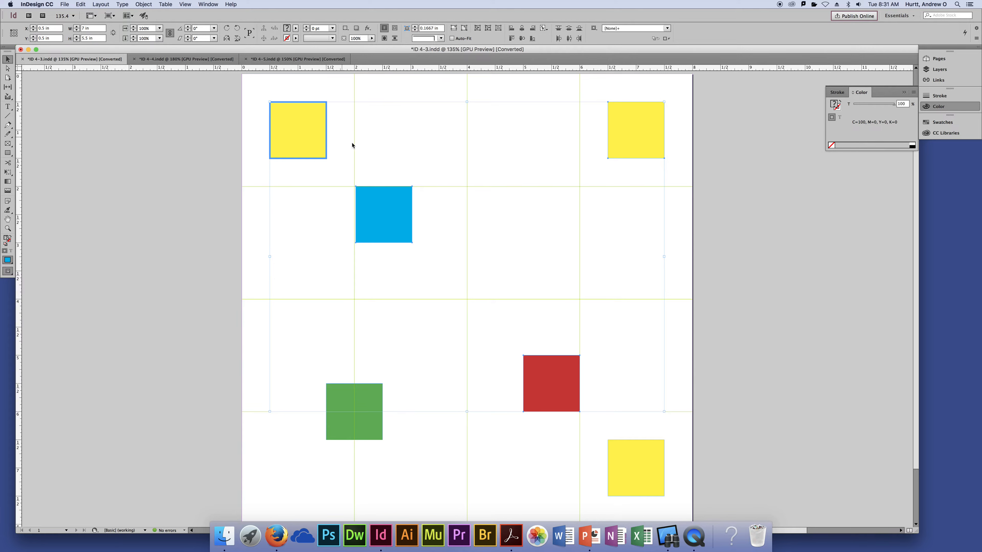
{"action": "left_click", "coordinate": [557, 400]}
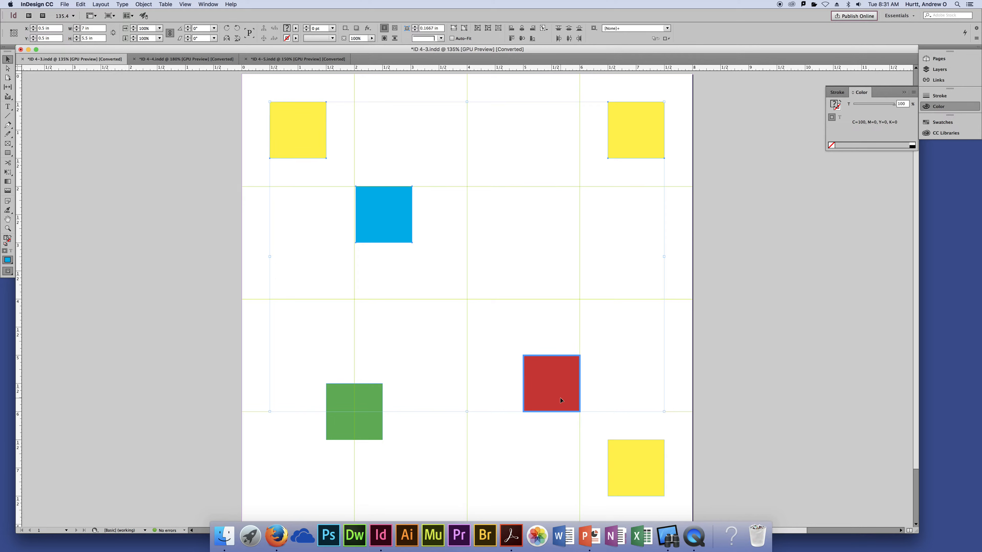
{"action": "left_click", "coordinate": [522, 39]}
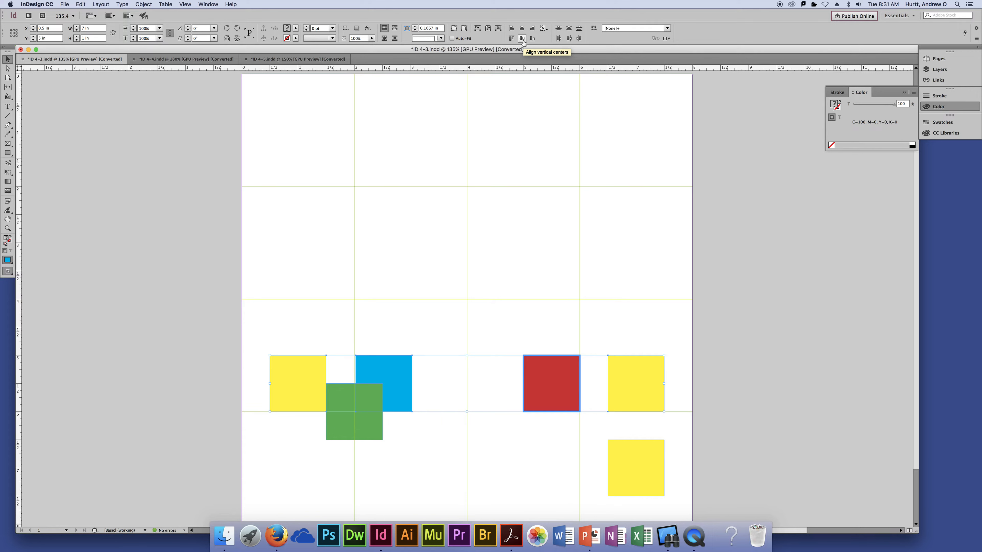
Step: Undo the vertical-center alignment, try aligning the four squares' right edges to the red key object, undo that and deselect
{"action": "key", "text": "super+z"}
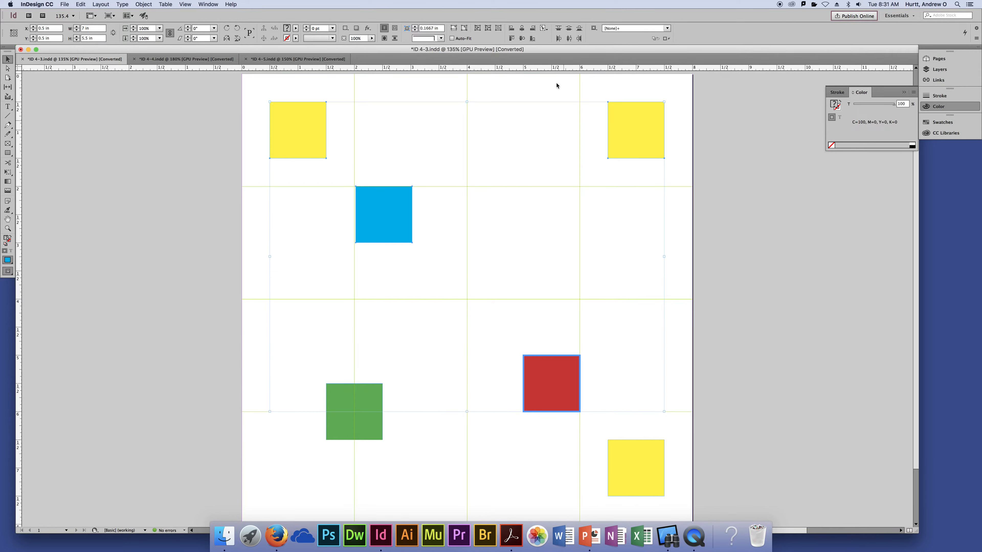
{"action": "left_click", "coordinate": [534, 29]}
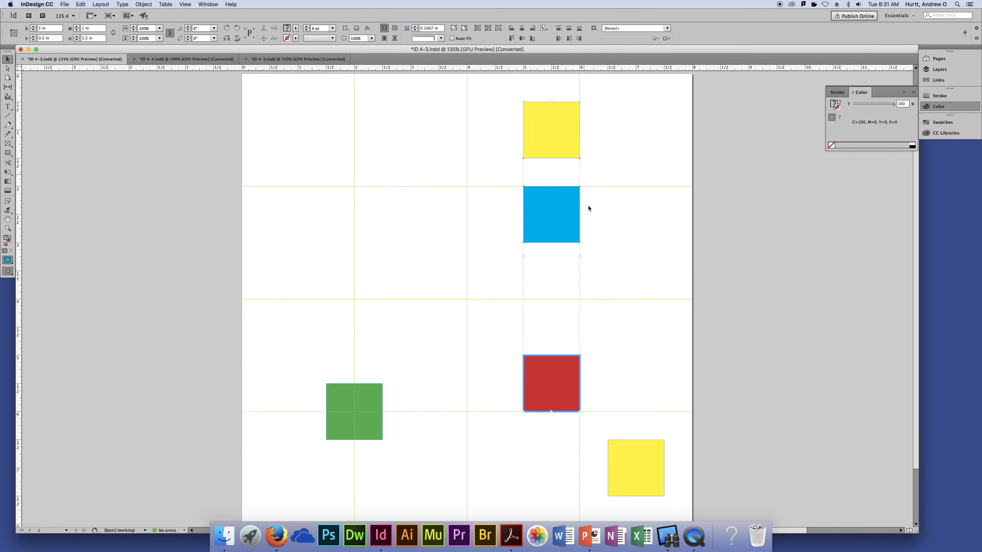
{"action": "key", "text": "super+z"}
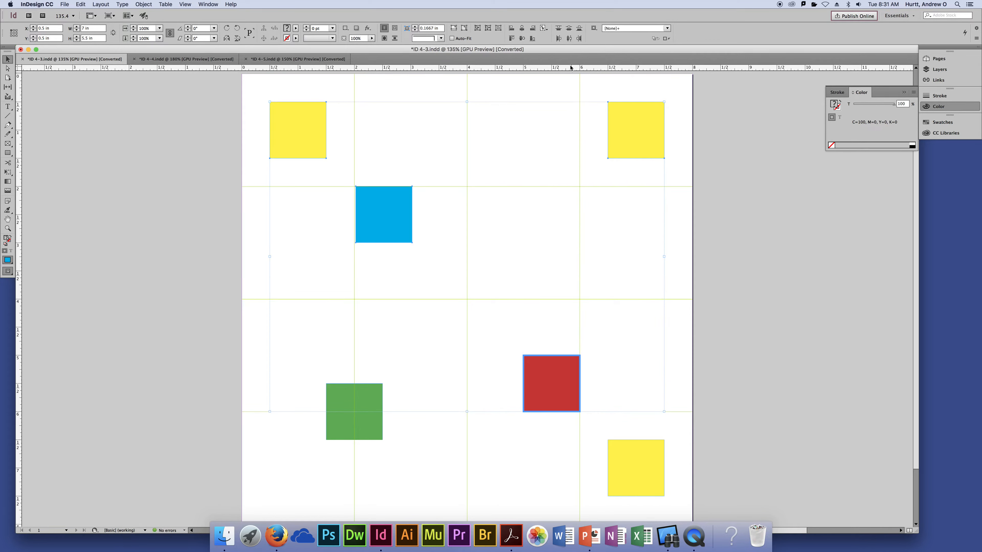
{"action": "left_click", "coordinate": [730, 195]}
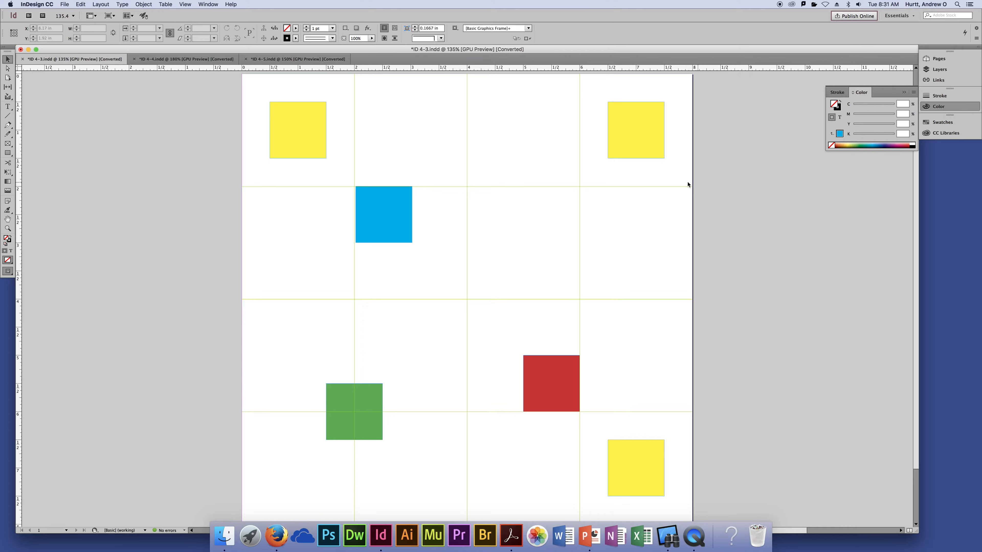
Step: Duplicate the upper-left yellow square three times in line between the two upper yellow squares
{"action": "left_click", "coordinate": [321, 136]}
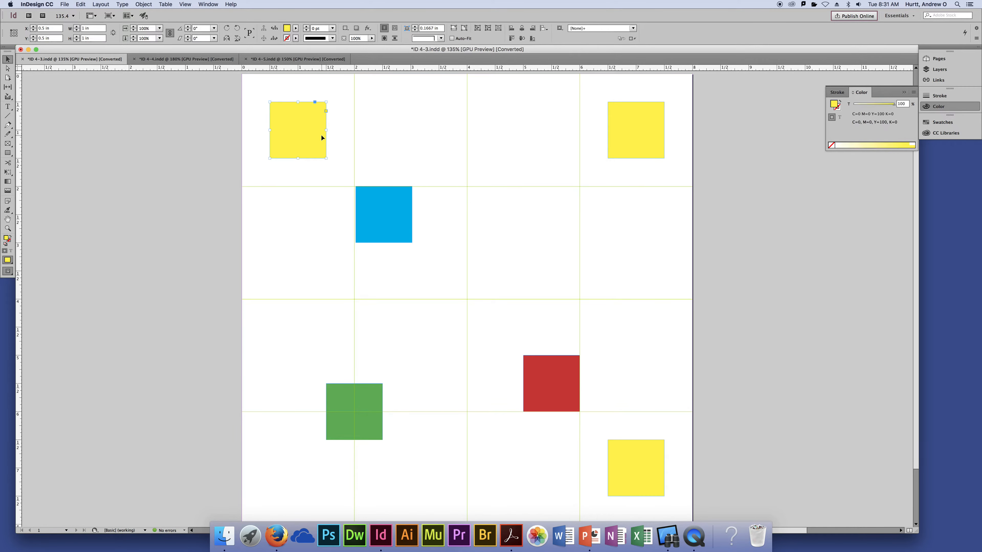
{"action": "left_click_drag", "start_coordinate": [319, 141], "coordinate": [529, 146]}
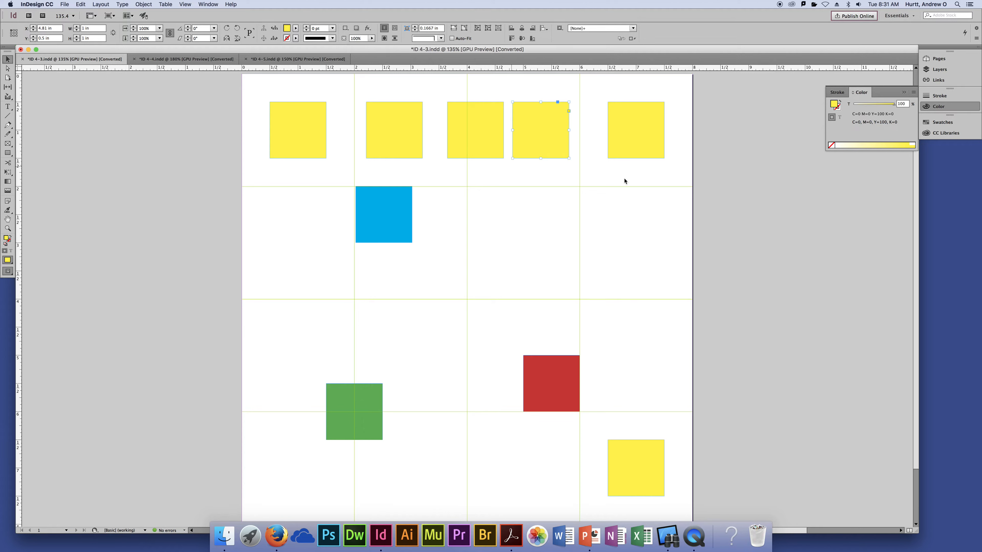
{"action": "left_click_drag", "start_coordinate": [634, 140], "coordinate": [646, 147]}
{"action": "key", "text": "super+z"}
Step: Select all five yellow squares in the top row and distribute their horizontal centers
{"action": "left_click_drag", "start_coordinate": [690, 94], "coordinate": [244, 146]}
{"action": "left_click", "coordinate": [705, 156]}
{"action": "left_click_drag", "start_coordinate": [686, 91], "coordinate": [235, 136]}
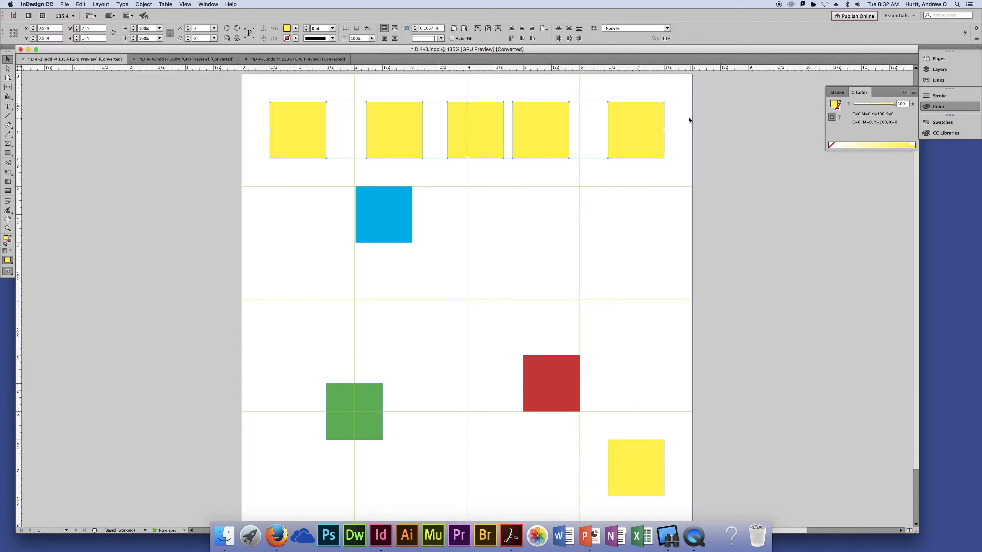
{"action": "left_click_drag", "start_coordinate": [692, 115], "coordinate": [191, 131]}
{"action": "left_click", "coordinate": [569, 38]}
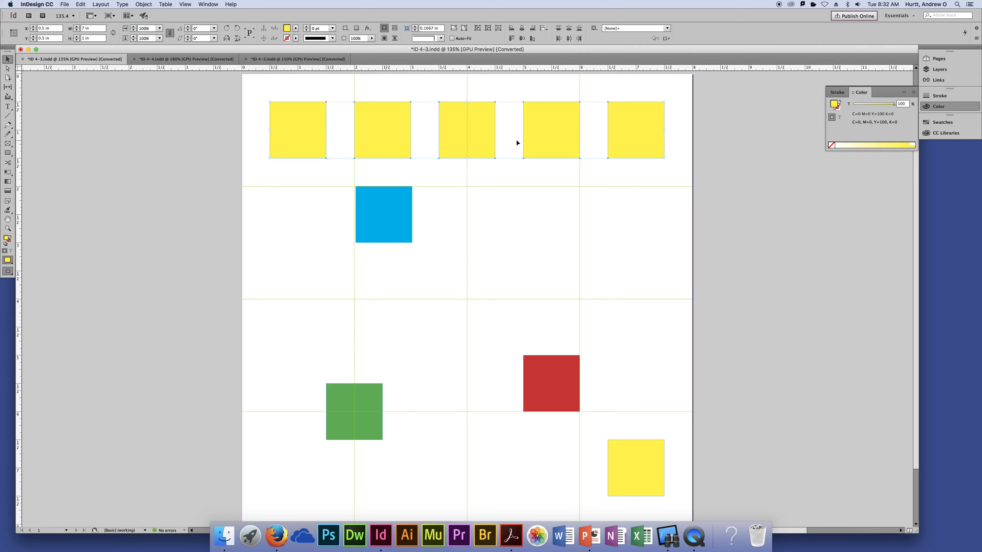
Step: Undo and redo the horizontal distribution twice to compare the spacing of the squares
{"action": "key", "text": "super+z"}
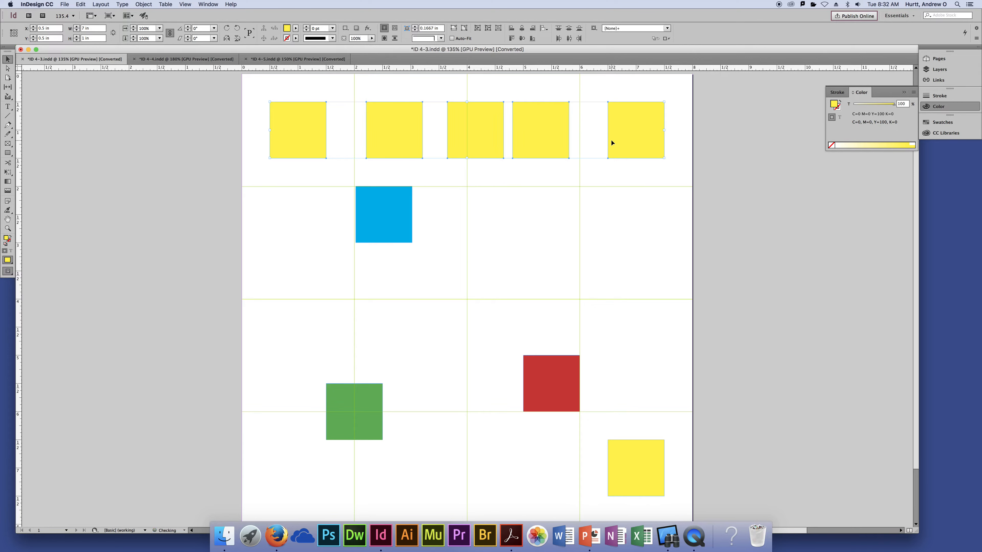
{"action": "key", "text": "super+shift+z"}
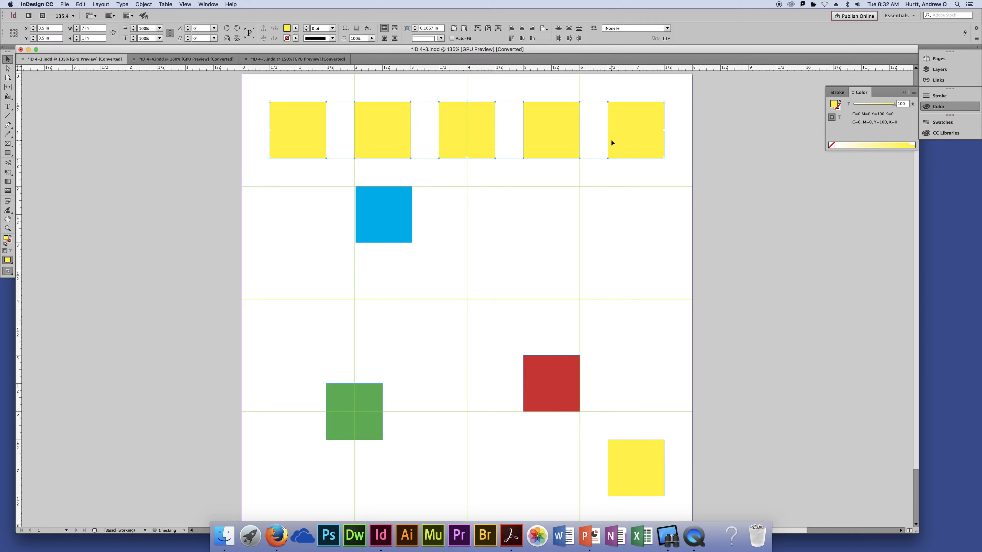
{"action": "key", "text": "super+z"}
{"action": "key", "text": "super+shift+z"}
Step: Delete the three middle yellow squares from the top row
{"action": "left_click", "coordinate": [514, 155]}
{"action": "left_click", "coordinate": [488, 140]}
{"action": "key", "text": "Delete"}
{"action": "left_click", "coordinate": [548, 145]}
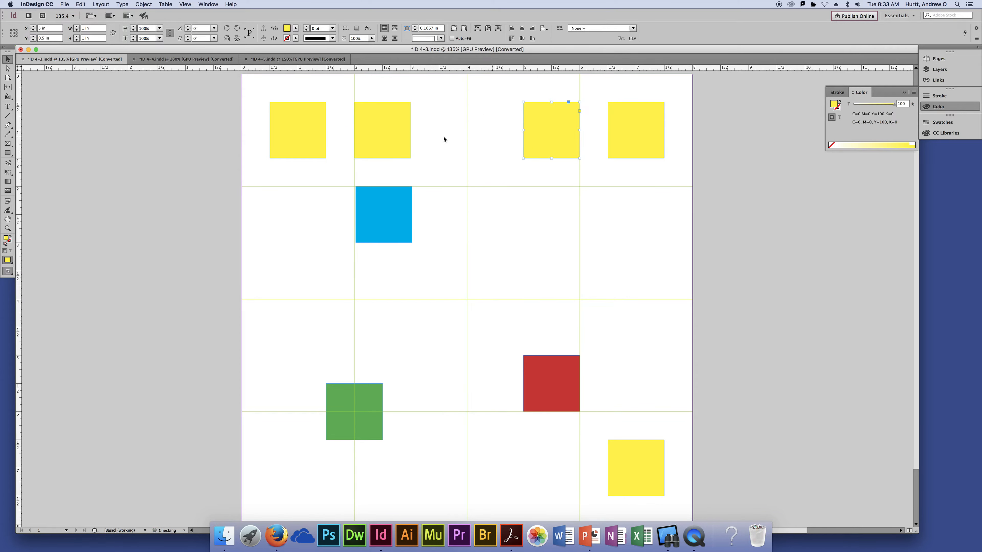
{"action": "left_click", "coordinate": [386, 140]}
{"action": "key", "text": "Delete"}
{"action": "left_click", "coordinate": [541, 132]}
{"action": "key", "text": "Delete"}
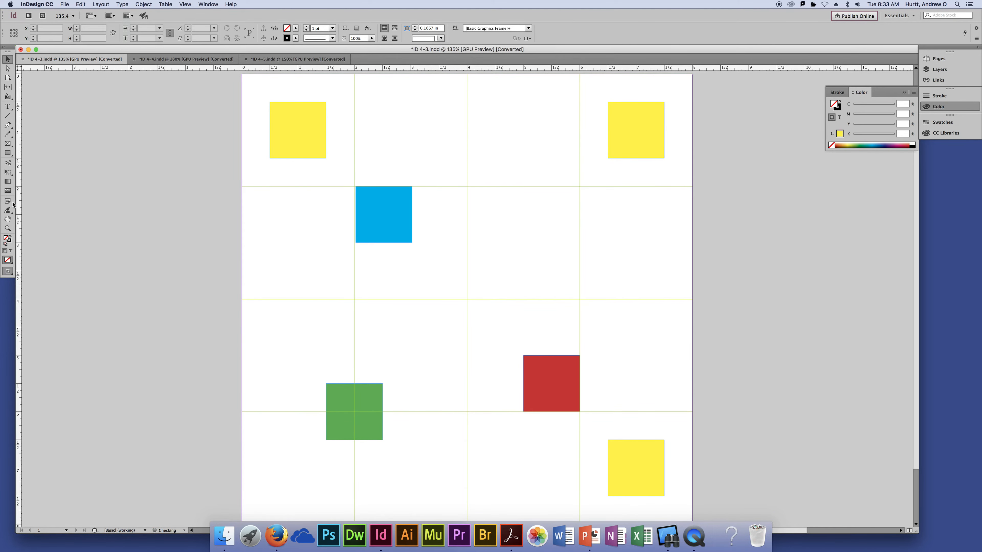
Step: Draw a 1 in circle beside the upper-left square with the Ellipse tool and sample that square's yellow fill onto it
{"action": "left_click", "coordinate": [8, 144]}
{"action": "left_click", "coordinate": [9, 144]}
{"action": "left_click", "coordinate": [7, 153]}
{"action": "left_click", "coordinate": [24, 160]}
{"action": "left_click_drag", "start_coordinate": [408, 129], "coordinate": [456, 103]}
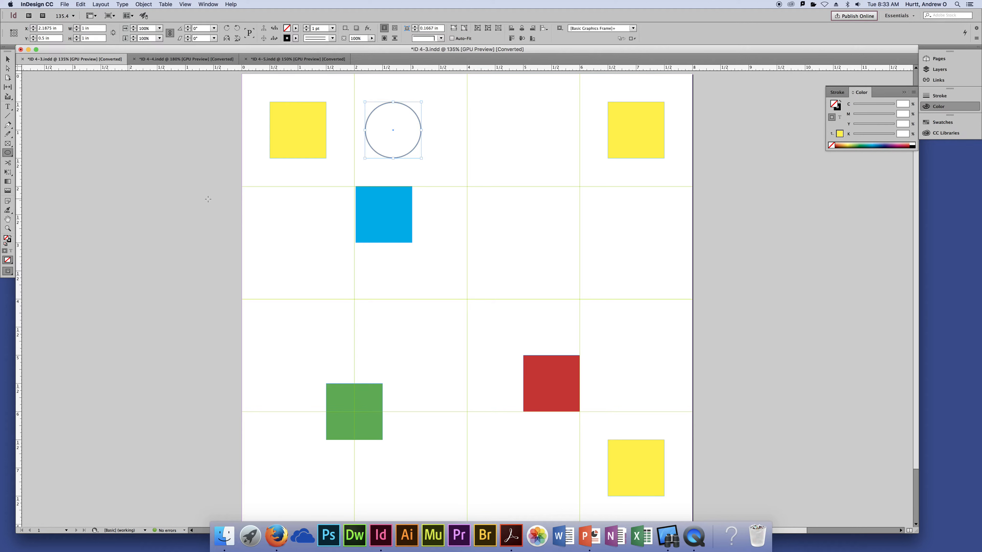
{"action": "key", "text": "i"}
{"action": "left_click", "coordinate": [288, 122]}
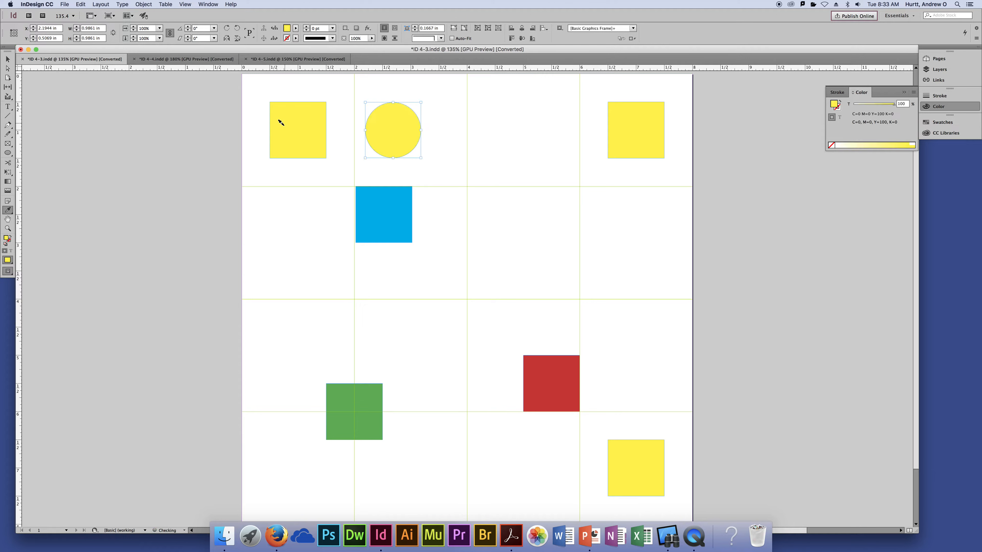
{"action": "key", "text": "v"}
Step: Create a 3-sided polygon 1.3889 in wide and high beside the page and sample the upper-left square's yellow fill onto it
{"action": "left_click_drag", "start_coordinate": [11, 155], "coordinate": [30, 169]}
{"action": "left_click", "coordinate": [165, 146]}
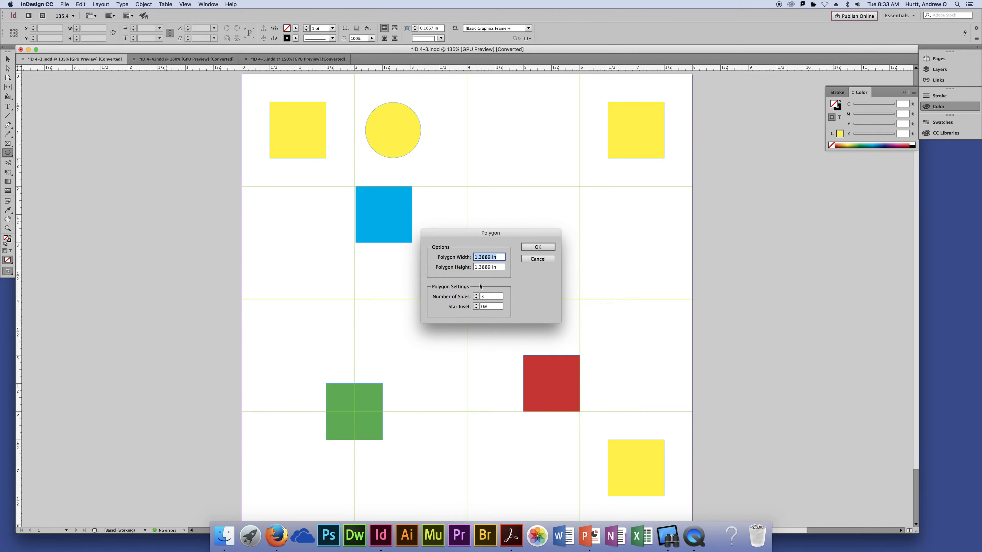
{"action": "left_click", "coordinate": [538, 246]}
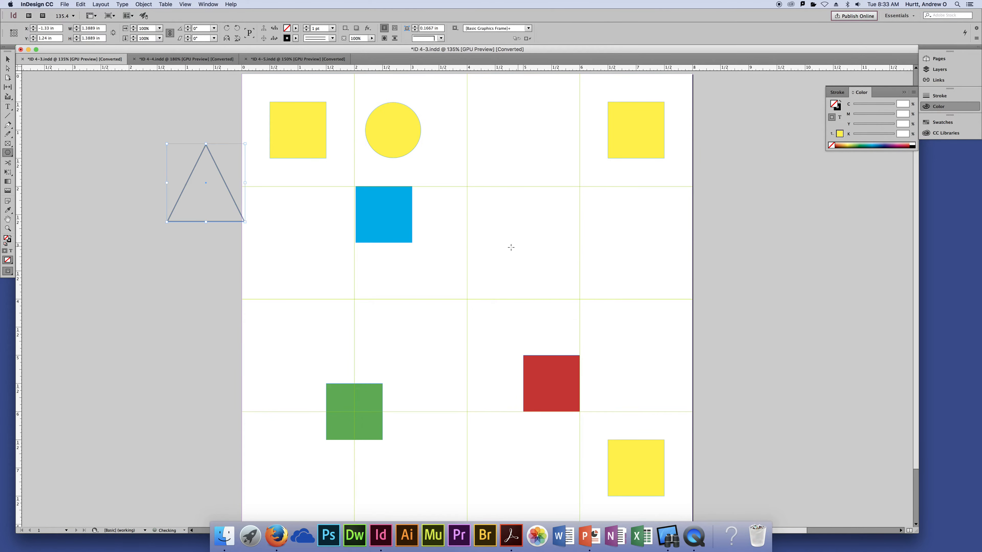
{"action": "key", "text": "v"}
{"action": "key", "text": "i"}
{"action": "left_click", "coordinate": [301, 141]}
{"action": "key", "text": "v"}
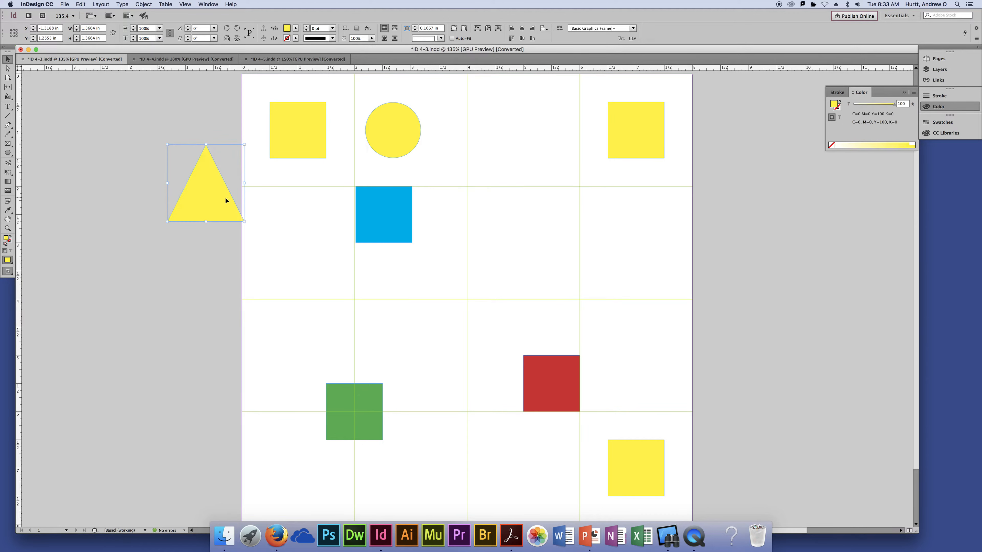
Step: Move the triangle into the top row, scale it to about 1 in, and duplicate the upper-left square to the row's middle
{"action": "left_click_drag", "start_coordinate": [467, 165], "coordinate": [493, 151]}
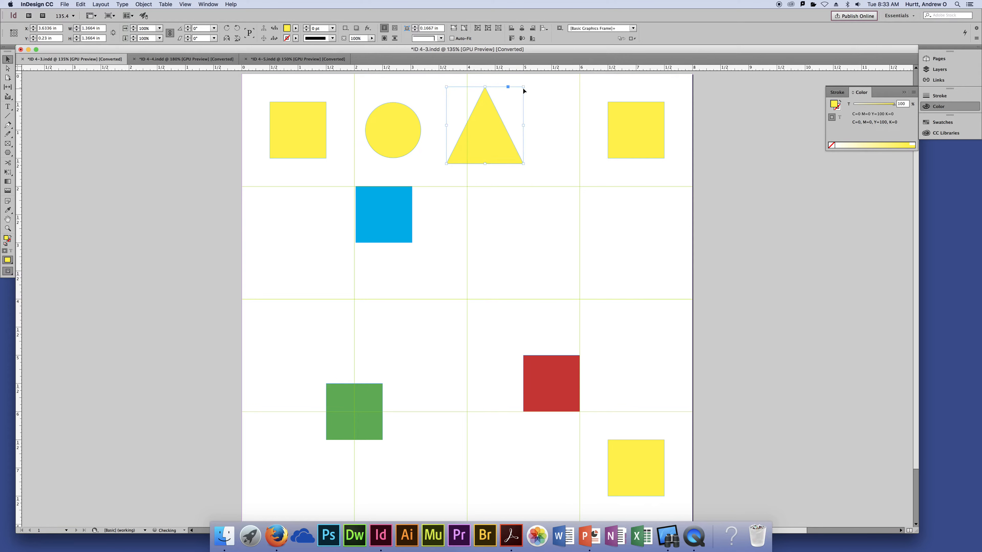
{"action": "left_click_drag", "start_coordinate": [523, 88], "coordinate": [539, 155]}
{"action": "left_click", "coordinate": [590, 164]}
{"action": "left_click", "coordinate": [568, 176]}
{"action": "left_click_drag", "start_coordinate": [298, 140], "coordinate": [467, 141]}
{"action": "left_click", "coordinate": [632, 186]}
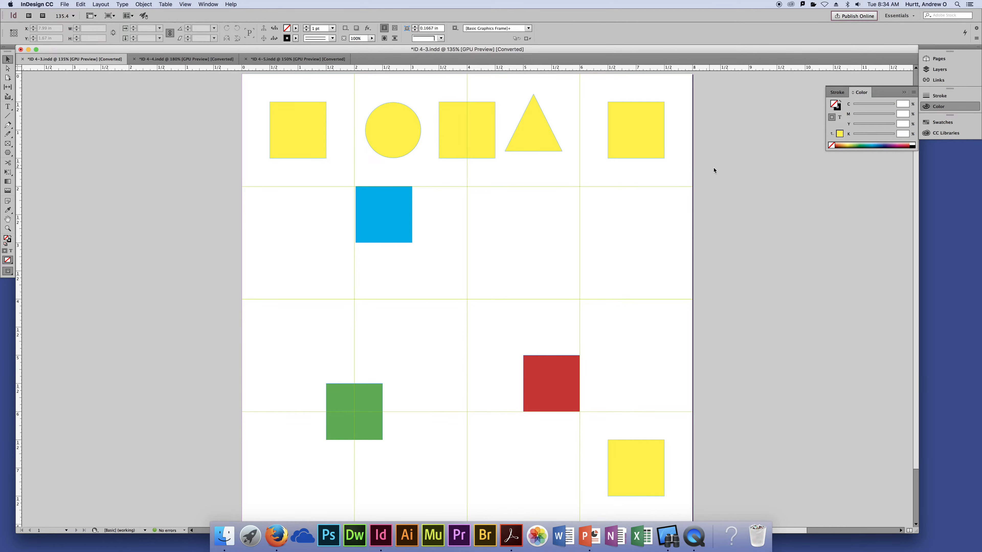
Step: Align the five top-row shapes' vertical centers, first without a key object and undone, and again with the upper-left square as key object
{"action": "left_click_drag", "start_coordinate": [709, 122], "coordinate": [256, 144]}
{"action": "left_click", "coordinate": [522, 38]}
{"action": "key", "text": "super+z"}
{"action": "left_click", "coordinate": [297, 145]}
{"action": "left_click", "coordinate": [522, 38]}
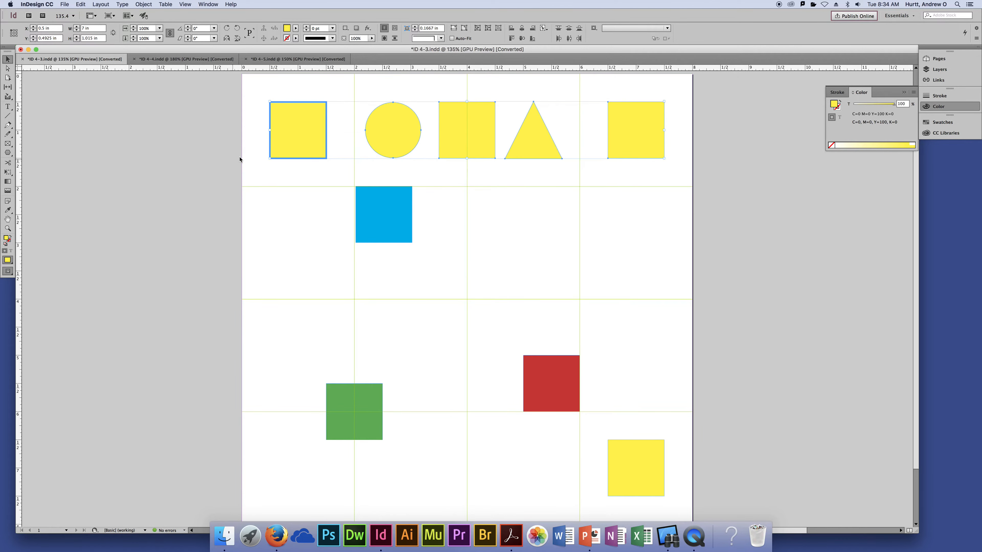
Step: Clear the key object, distribute the horizontal centers of the five top-row shapes and deselect them
{"action": "left_click", "coordinate": [309, 132]}
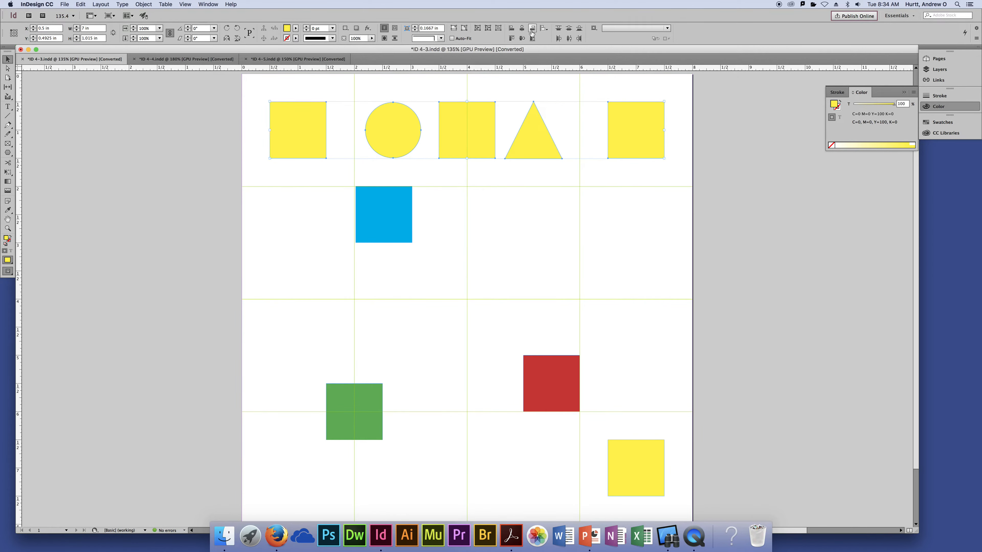
{"action": "left_click", "coordinate": [570, 39]}
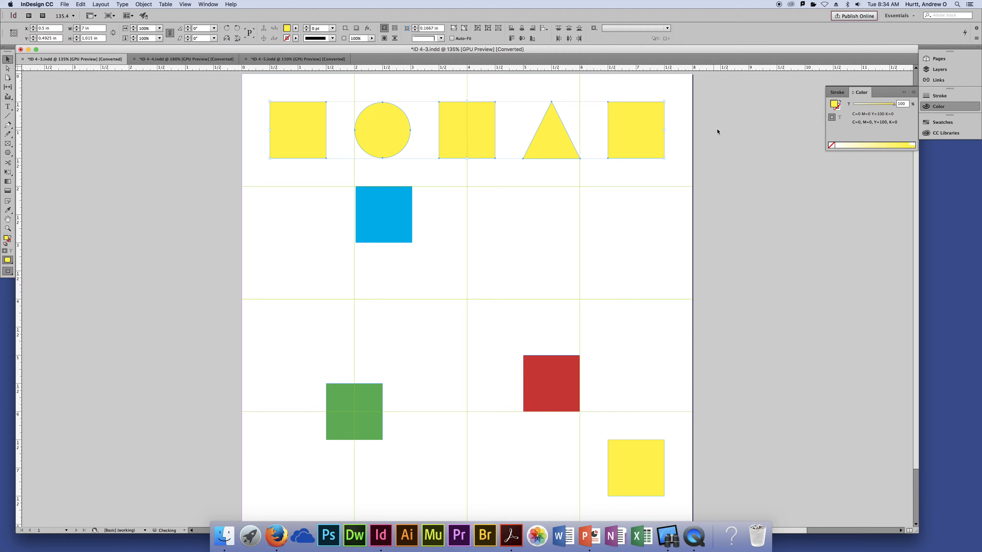
{"action": "left_click", "coordinate": [725, 135]}
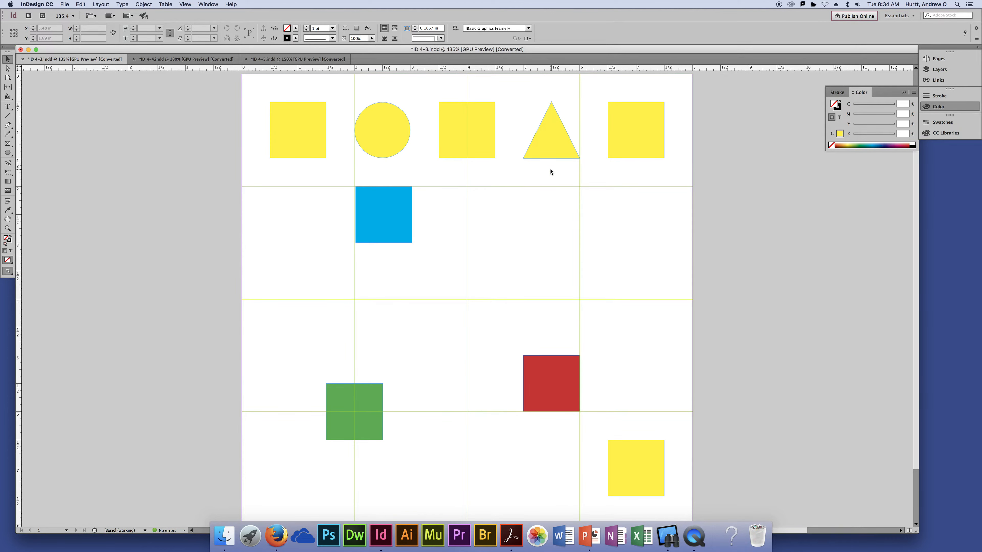
Step: Nudge the middle square, triangle and right square of the top row 0.125 in to the left
{"action": "key", "text": "super+minus"}
{"action": "key", "text": "super+minus"}
{"action": "key", "text": "super+minus"}
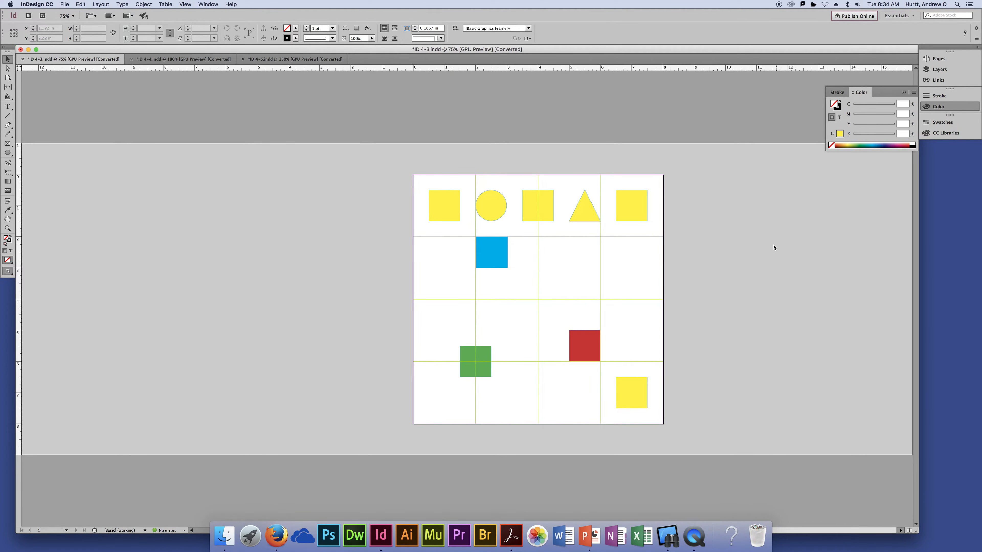
{"action": "key", "text": "space"}
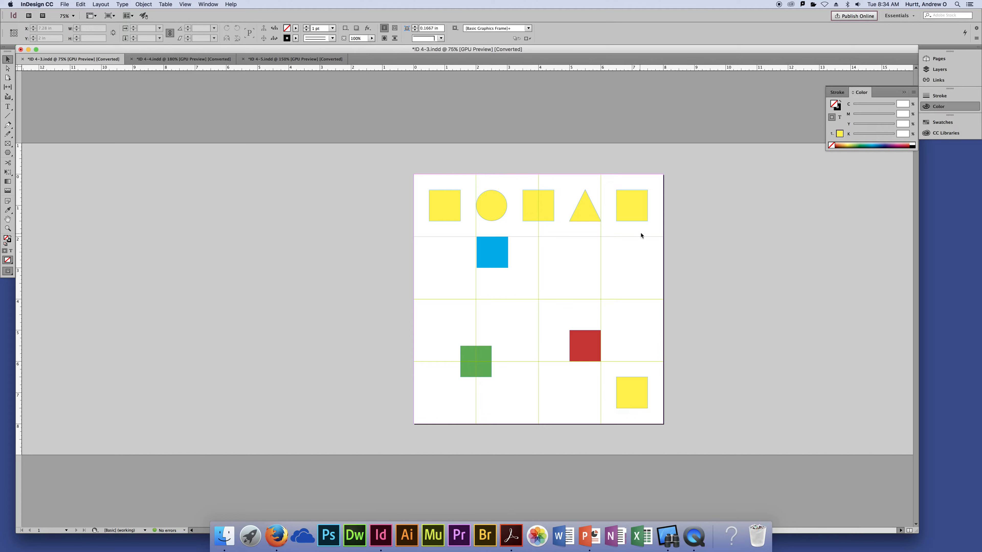
{"action": "left_click_drag", "start_coordinate": [663, 231], "coordinate": [529, 190]}
{"action": "key", "text": "Left"}
{"action": "key", "text": "Left"}
{"action": "key", "text": "Left"}
{"action": "key", "text": "Left"}
{"action": "key", "text": "Left"}
{"action": "key", "text": "Left"}
{"action": "key", "text": "Left"}
{"action": "key", "text": "Left"}
{"action": "key", "text": "Left"}
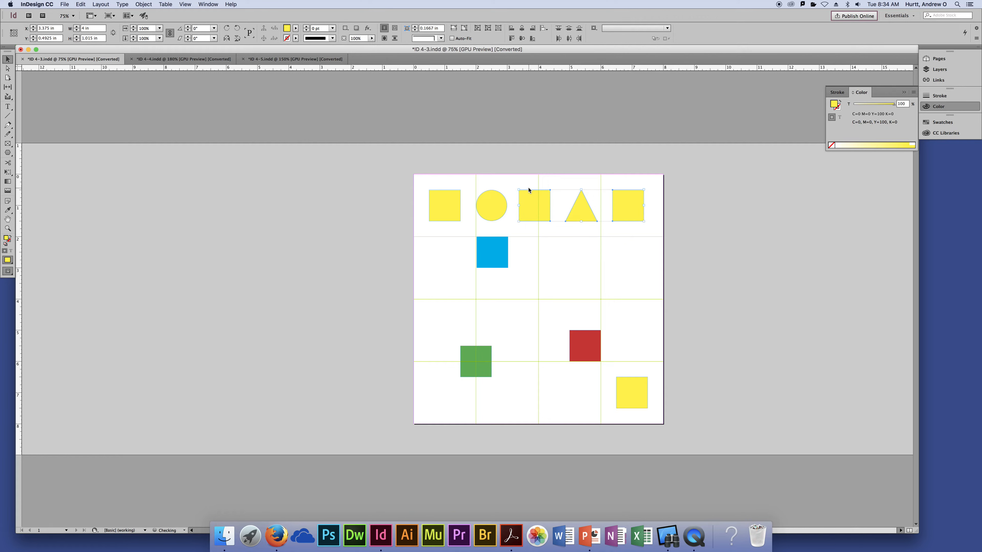
Step: Nudge the circle and the three shapes to its right another 0.125 in to the left, and deselect them
{"action": "left_click_drag", "start_coordinate": [645, 231], "coordinate": [480, 169]}
{"action": "key", "text": "Left"}
{"action": "key", "text": "Left"}
{"action": "key", "text": "Left"}
{"action": "key", "text": "Left"}
{"action": "key", "text": "Left"}
{"action": "key", "text": "Left"}
{"action": "key", "text": "Left"}
{"action": "key", "text": "Left"}
{"action": "key", "text": "Left"}
{"action": "left_click", "coordinate": [494, 176]}
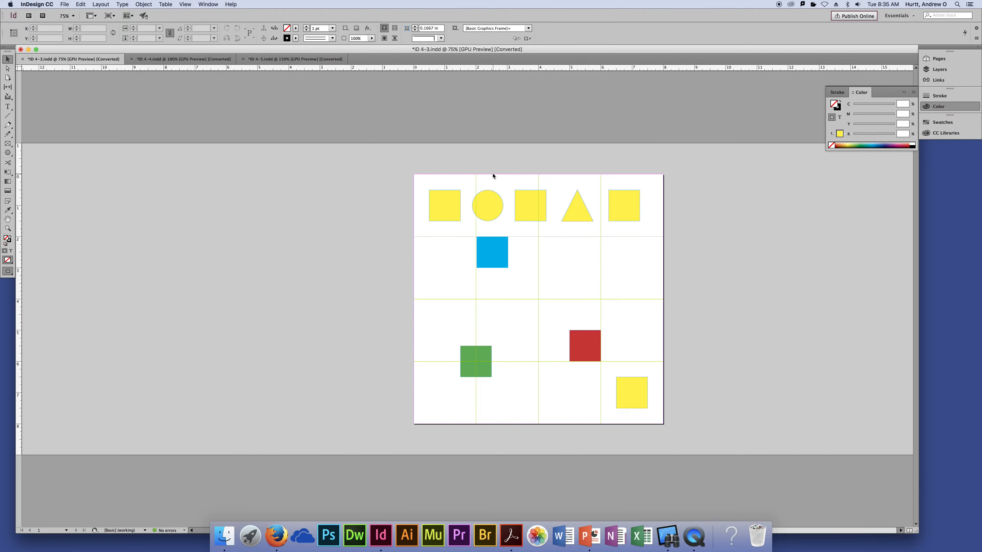
Step: Fit the page in the window and delete the triangle and the circle from the top row
{"action": "key", "text": "super+0"}
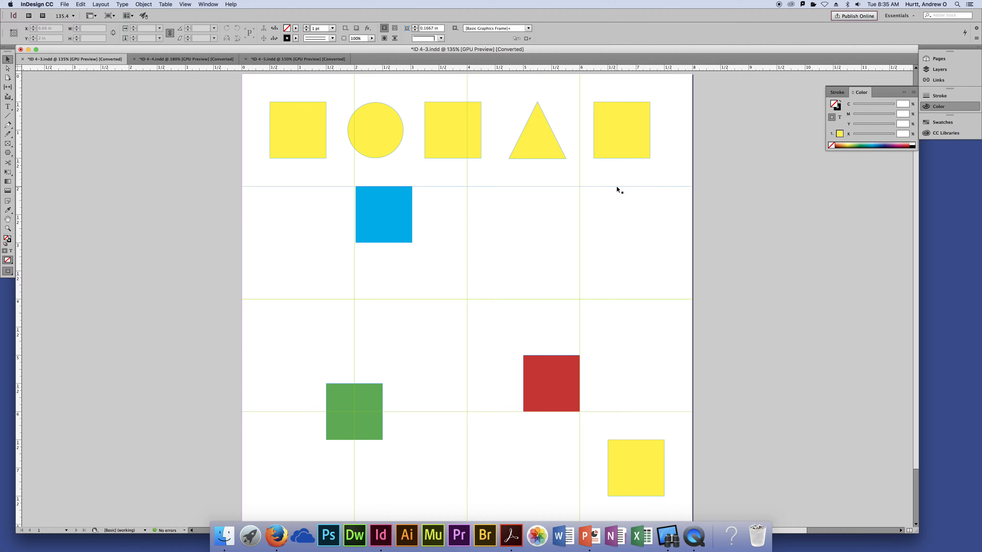
{"action": "left_click", "coordinate": [527, 151]}
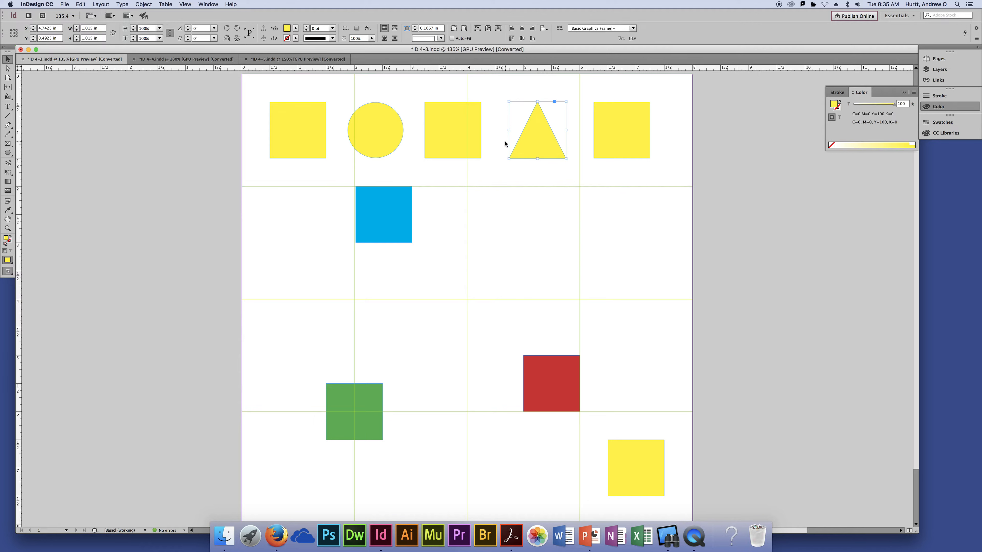
{"action": "left_click", "coordinate": [377, 134]}
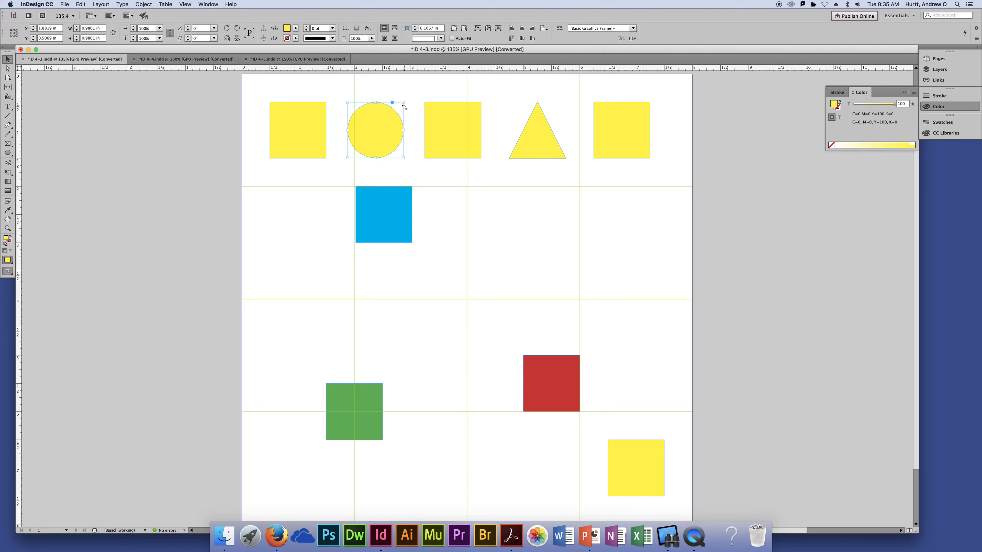
{"action": "left_click", "coordinate": [682, 194]}
{"action": "left_click", "coordinate": [535, 150]}
{"action": "key", "text": "Delete"}
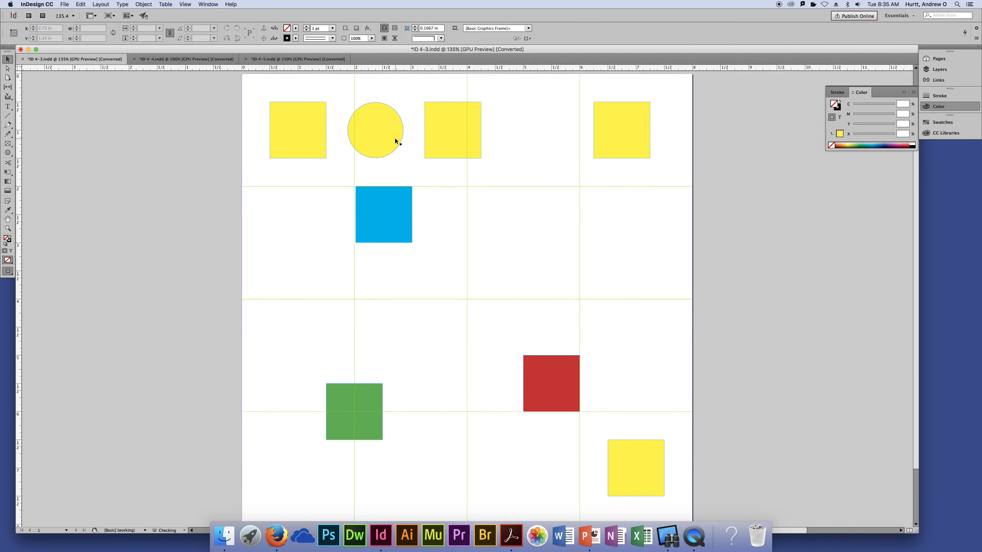
{"action": "left_click", "coordinate": [396, 138]}
{"action": "key", "text": "Delete"}
Step: Duplicate the middle yellow square into the gaps on both sides of it and deselect
{"action": "left_click_drag", "start_coordinate": [452, 138], "coordinate": [380, 139]}
{"action": "left_click_drag", "start_coordinate": [449, 139], "coordinate": [517, 151]}
{"action": "left_click", "coordinate": [633, 178]}
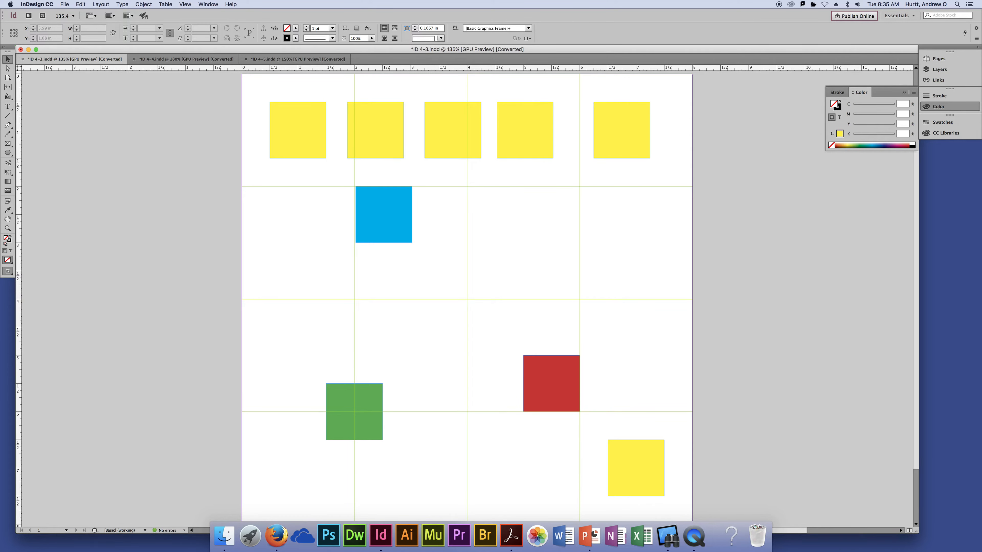
Step: Distribute the horizontal centers of the five top-row squares and tighten their gaps evenly so the row spans about 5.35 in
{"action": "left_click_drag", "start_coordinate": [664, 122], "coordinate": [285, 139]}
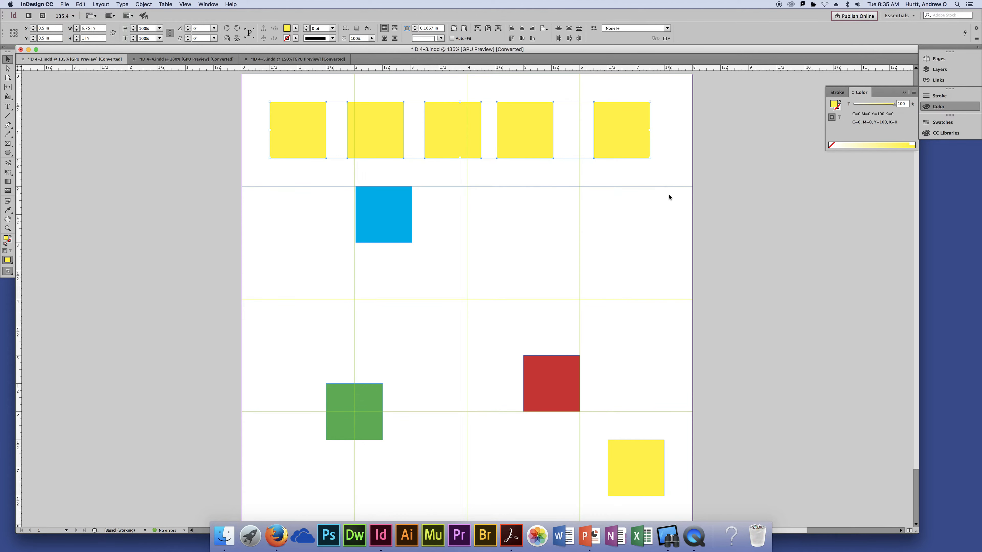
{"action": "left_click", "coordinate": [569, 39]}
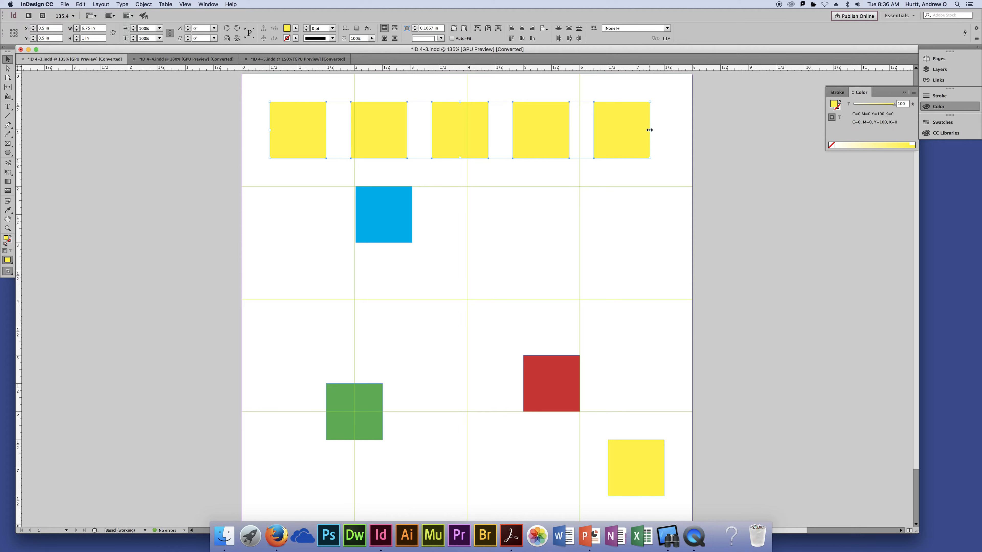
{"action": "left_click_drag", "start_coordinate": [651, 130], "coordinate": [571, 133]}
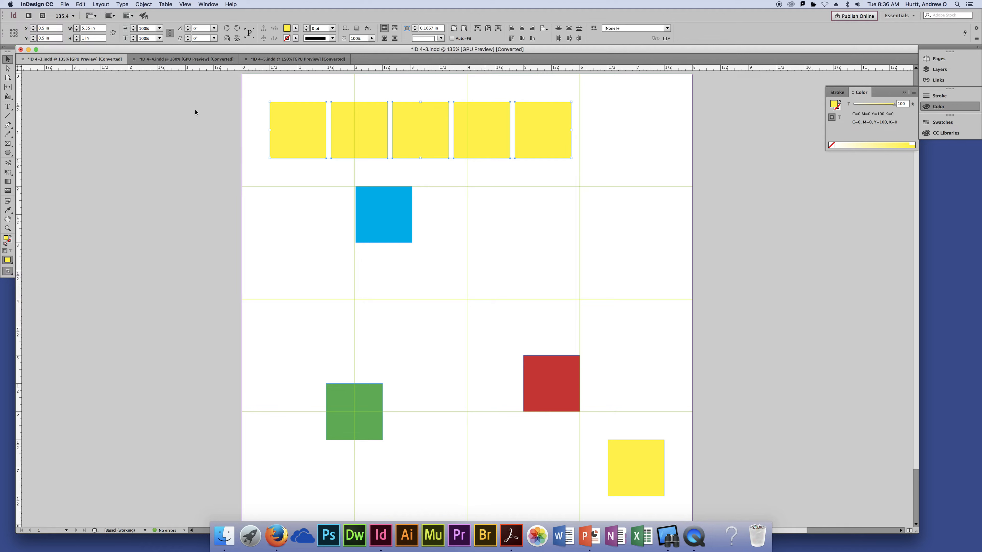
Step: Widen the gaps between the five top-row squares evenly so the row spans 7 in, and deselect them
{"action": "left_click_drag", "start_coordinate": [571, 130], "coordinate": [664, 135]}
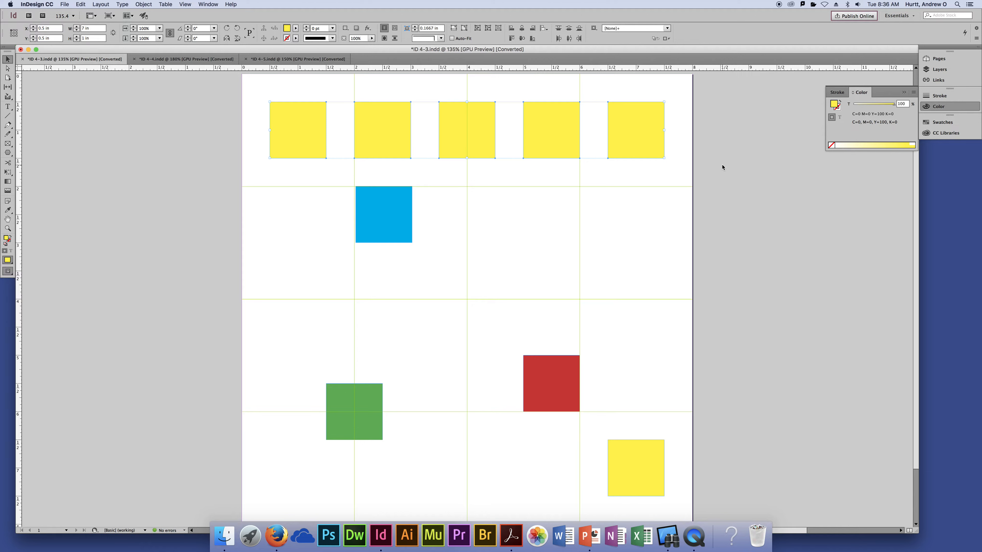
{"action": "left_click", "coordinate": [673, 220]}
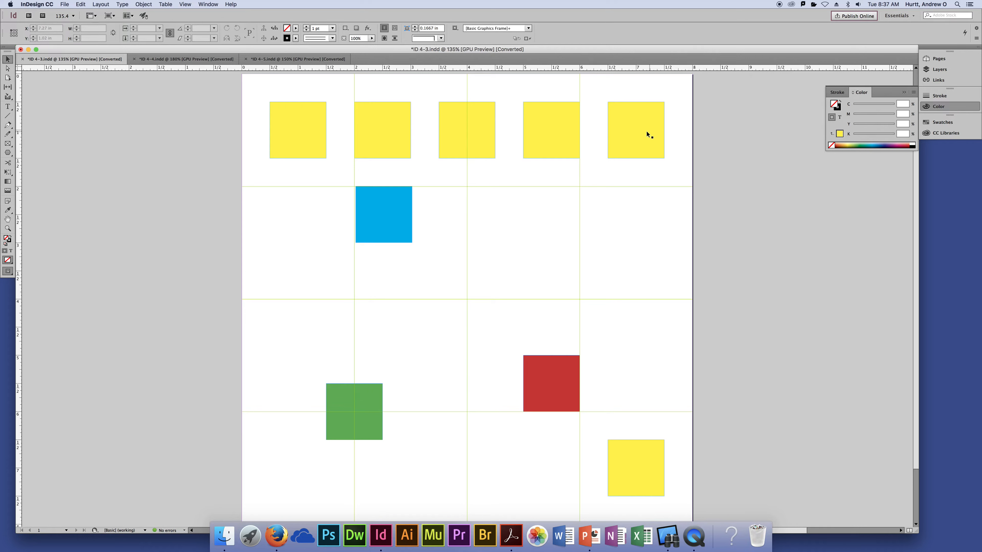
Step: Try moving only the fourth top-row square toward the fifth, return it to its original place and deselect it
{"action": "mouse_move", "coordinate": [539, 128]}
{"action": "left_mouse_down"}
{"action": "mouse_move", "coordinate": [526, 127]}
{"action": "mouse_move", "coordinate": [551, 129]}
{"action": "mouse_move", "coordinate": [541, 133]}
{"action": "left_mouse_up"}
{"action": "left_click", "coordinate": [608, 169]}
{"action": "mouse_move", "coordinate": [542, 132]}
{"action": "left_mouse_down"}
{"action": "mouse_move", "coordinate": [501, 132]}
{"action": "mouse_move", "coordinate": [558, 129]}
{"action": "mouse_move", "coordinate": [549, 128]}
{"action": "left_mouse_up"}
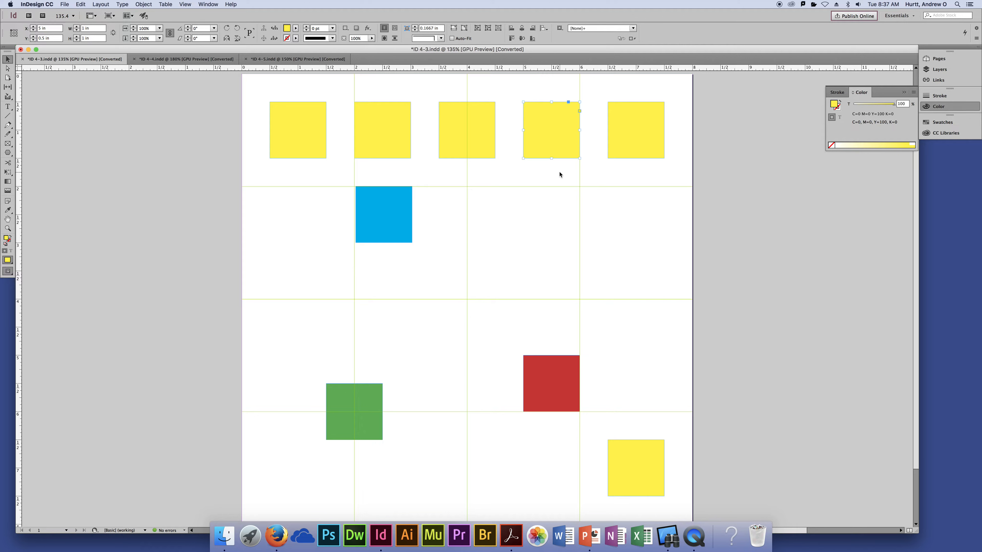
{"action": "left_click_drag", "start_coordinate": [552, 151], "coordinate": [571, 143]}
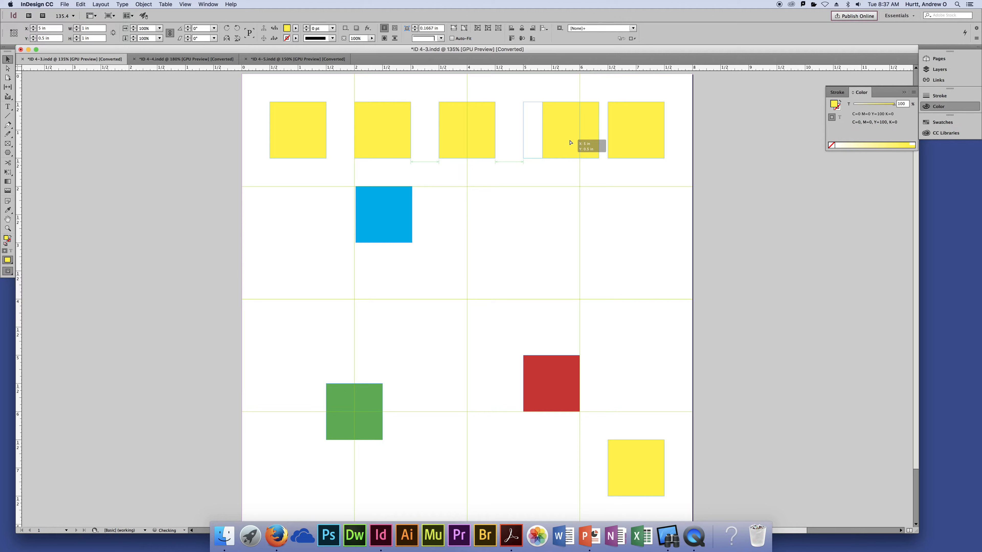
{"action": "left_click_drag", "start_coordinate": [571, 143], "coordinate": [570, 142]}
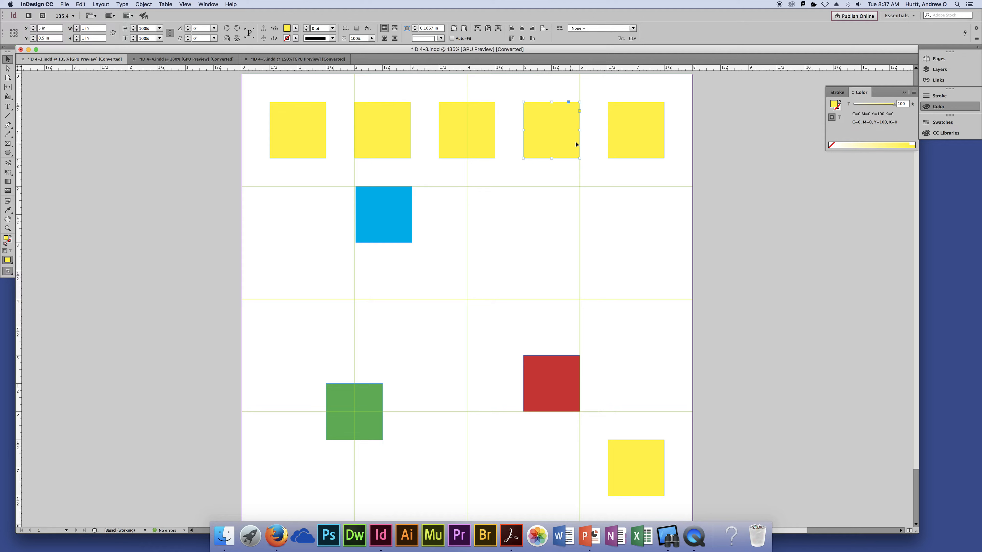
{"action": "left_click", "coordinate": [606, 172]}
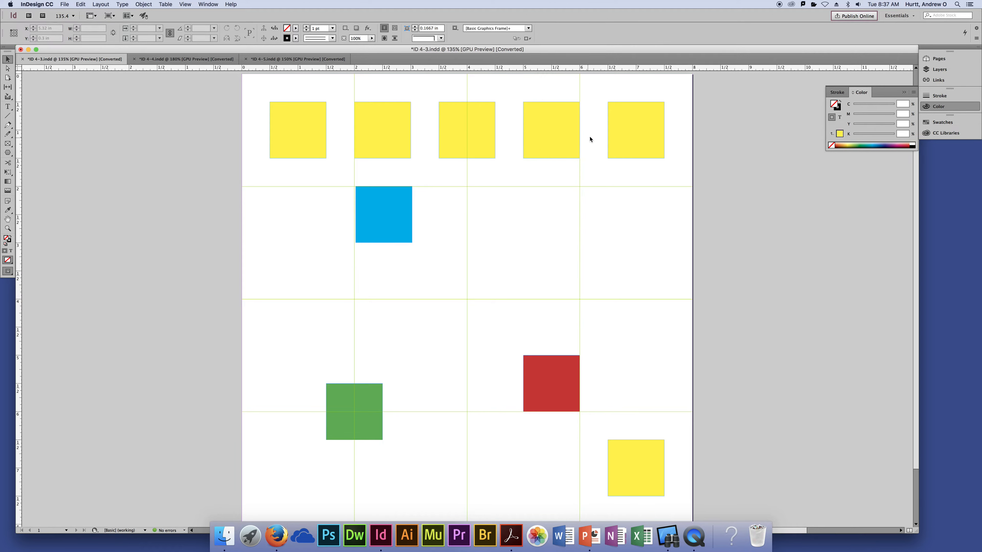
Step: Tighten the gaps between the five top-row squares evenly so the row spans 5.5 in, and deselect them
{"action": "left_click_drag", "start_coordinate": [683, 94], "coordinate": [285, 115]}
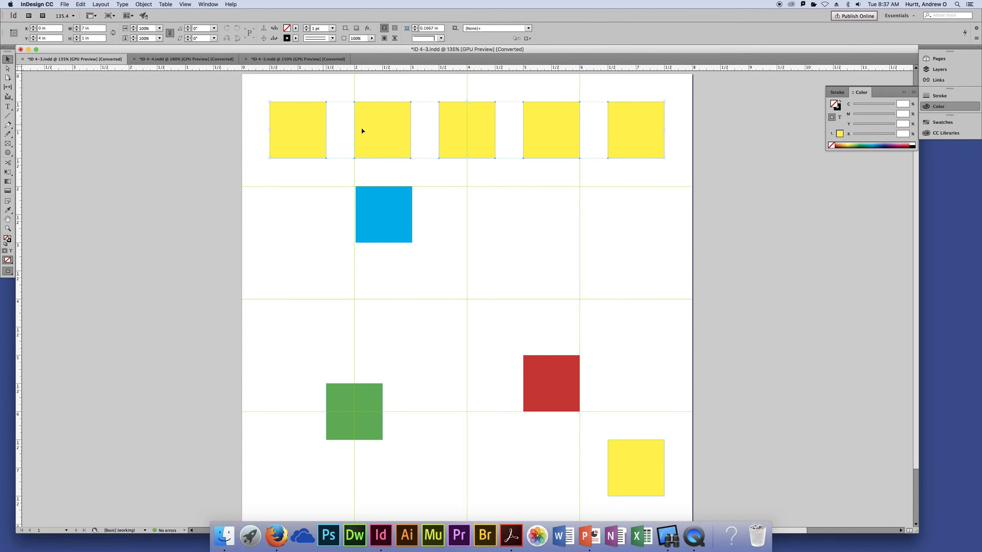
{"action": "left_click_drag", "start_coordinate": [666, 132], "coordinate": [580, 131]}
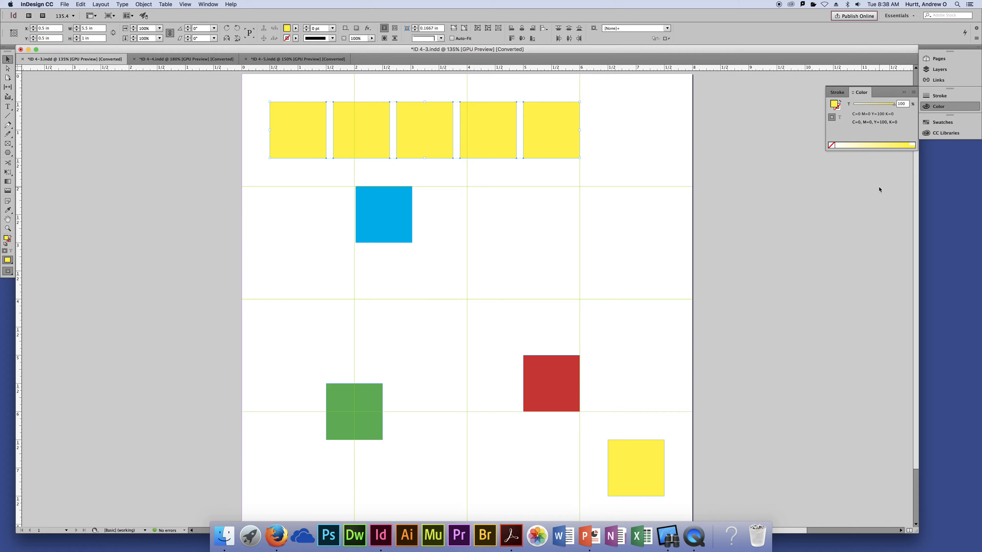
{"action": "left_click", "coordinate": [631, 159]}
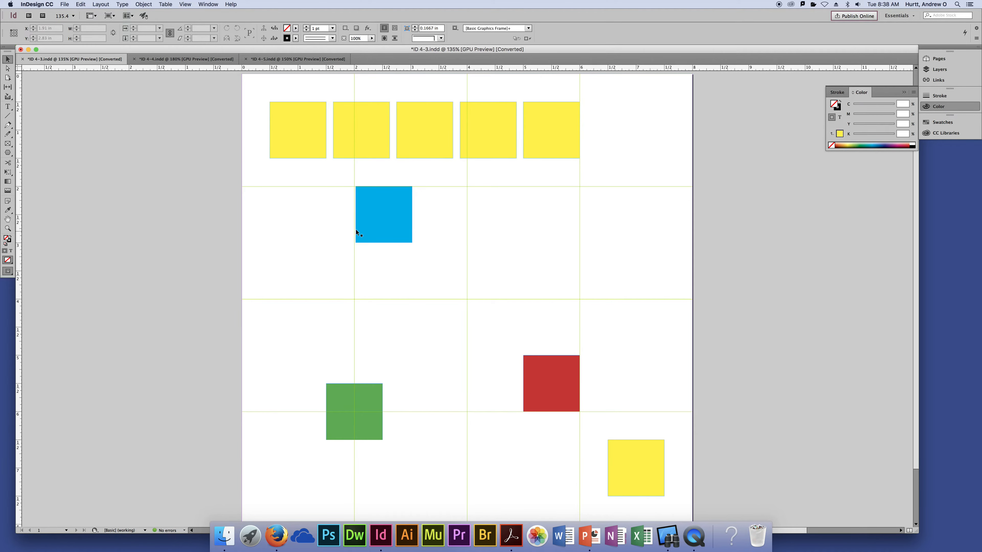
Step: Delete all top-row squares except the first, and move the blue square down to about X 2.375 in, Y 2.94 in
{"action": "left_click_drag", "start_coordinate": [562, 168], "coordinate": [364, 125]}
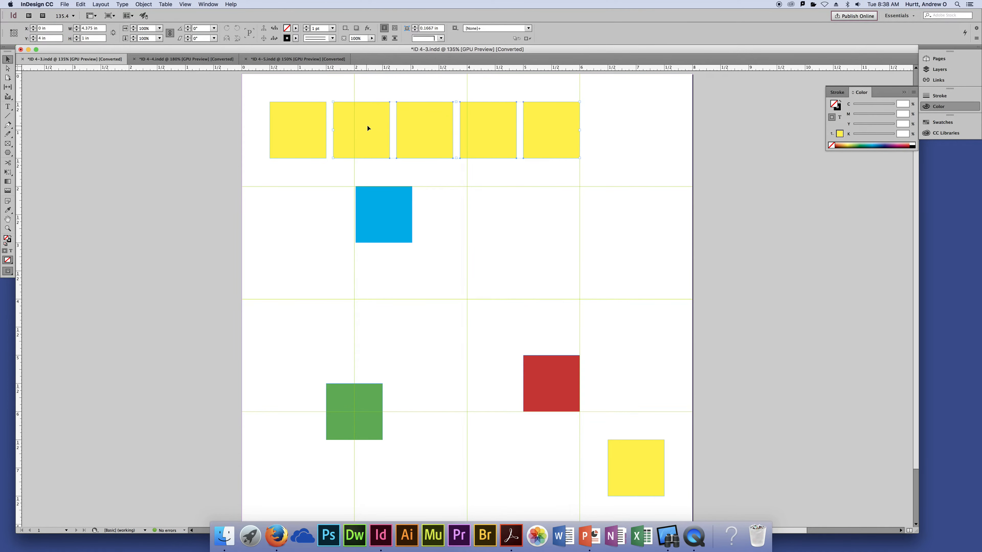
{"action": "key", "text": "Delete"}
{"action": "left_click_drag", "start_coordinate": [400, 215], "coordinate": [420, 269]}
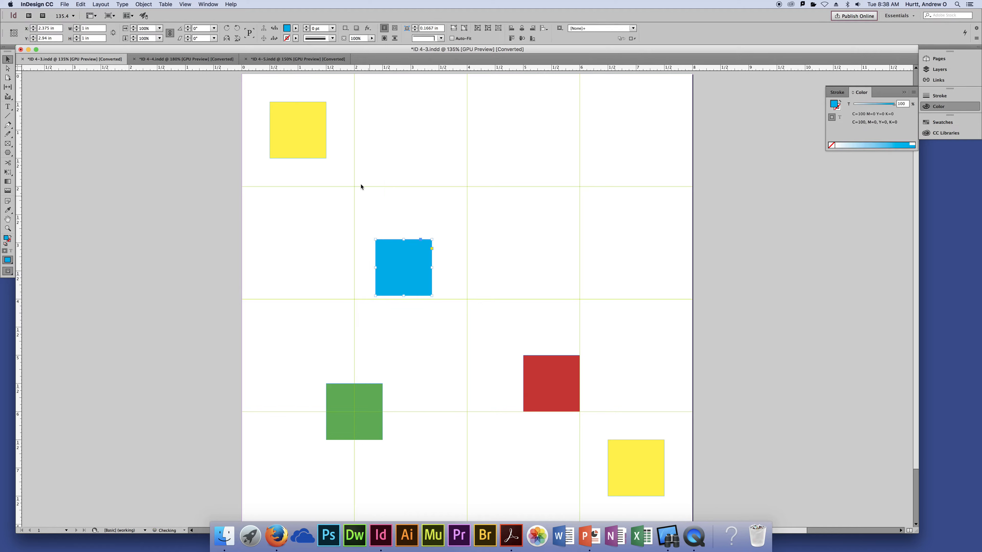
{"action": "left_click", "coordinate": [395, 145]}
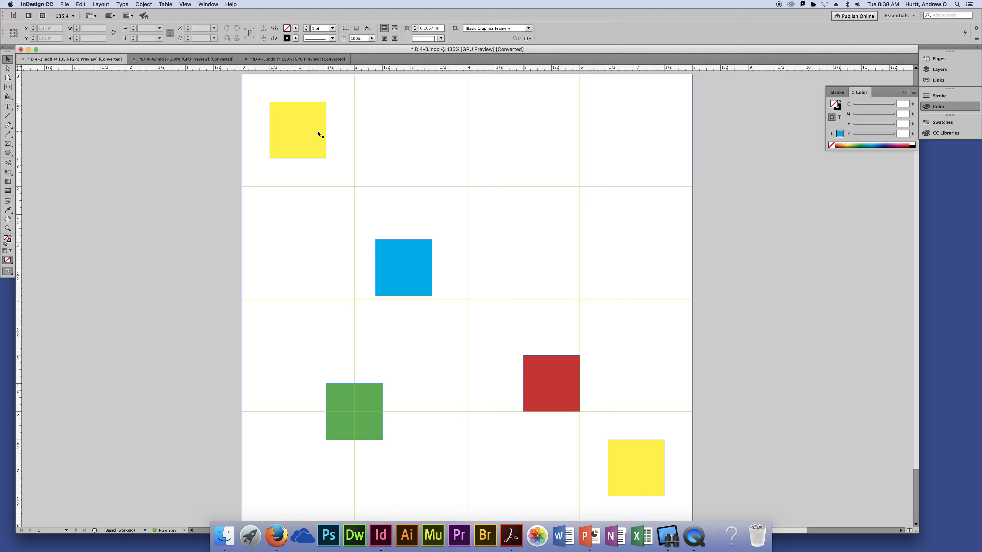
Step: Duplicate the top yellow square about 1.32 in to its right and start Step and Repeat on the copy
{"action": "left_click_drag", "start_coordinate": [308, 131], "coordinate": [383, 138]}
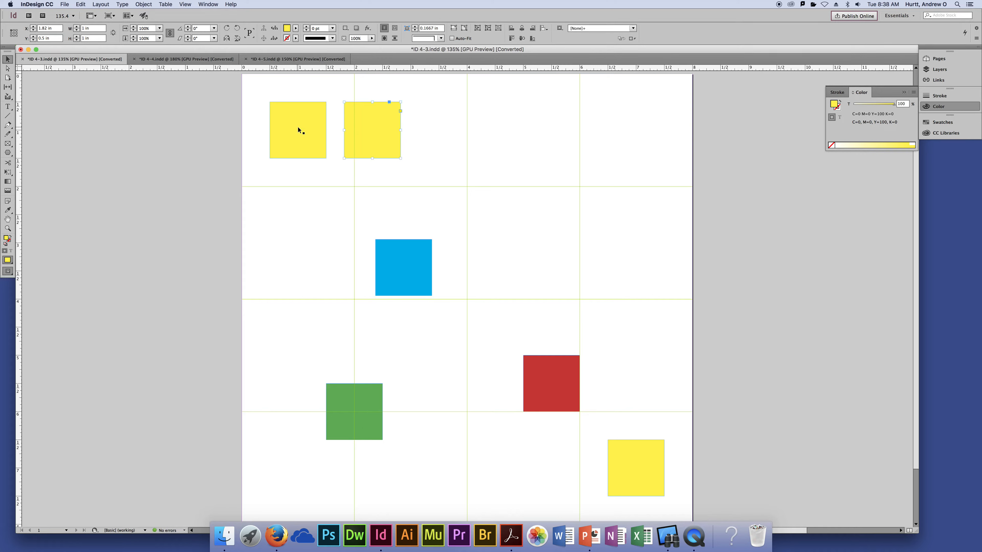
{"action": "left_click", "coordinate": [122, 4]}
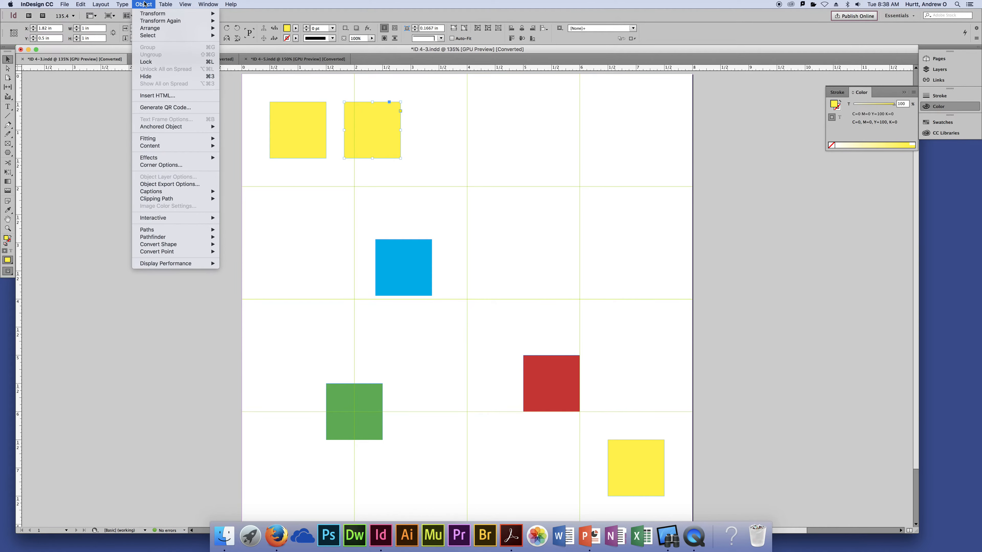
{"action": "mouse_move", "coordinate": [111, 7]}
{"action": "mouse_move", "coordinate": [80, 6]}
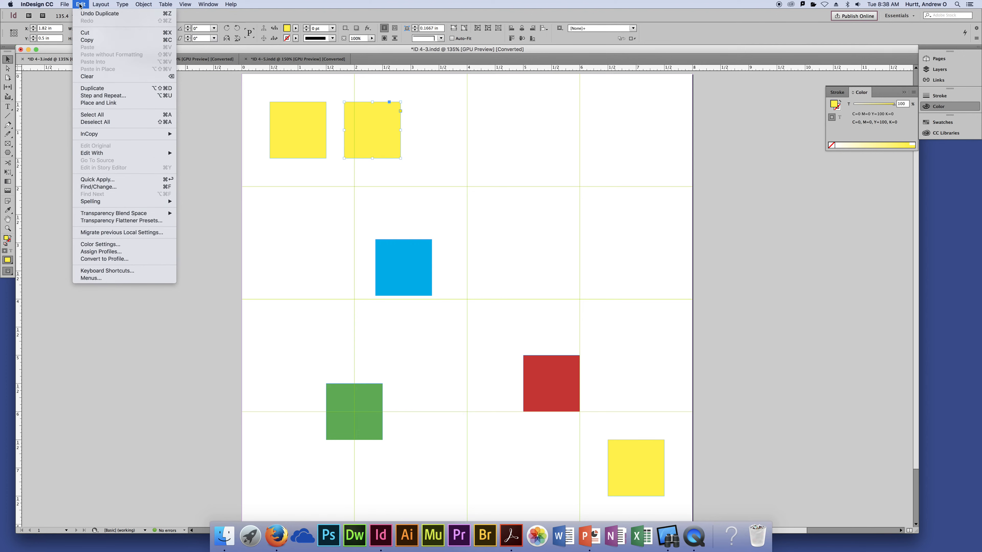
{"action": "left_click", "coordinate": [130, 96]}
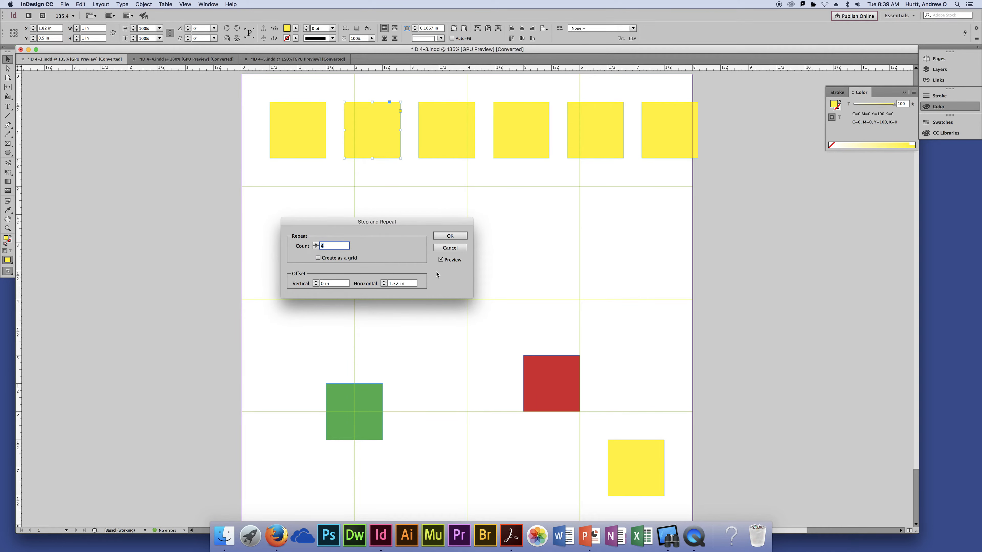
Step: Toggle the Step and Repeat preview off and on, try counts of 5 and 2, and return the count to 4
{"action": "left_click", "coordinate": [440, 260]}
{"action": "left_click", "coordinate": [441, 259]}
{"action": "left_click", "coordinate": [316, 244]}
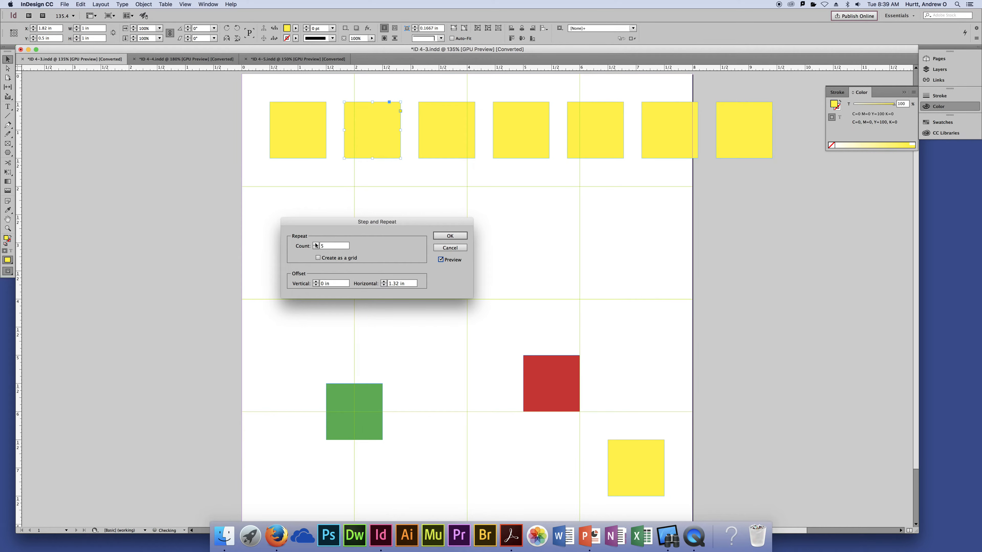
{"action": "left_click", "coordinate": [316, 248]}
{"action": "left_click", "coordinate": [316, 248]}
{"action": "left_click", "coordinate": [316, 248]}
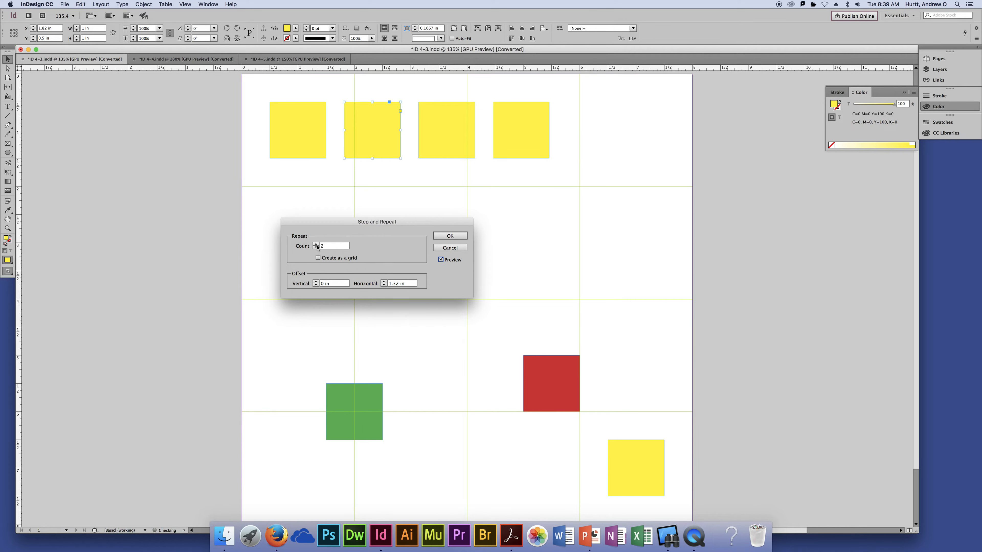
{"action": "left_click", "coordinate": [316, 244]}
{"action": "left_click", "coordinate": [316, 244]}
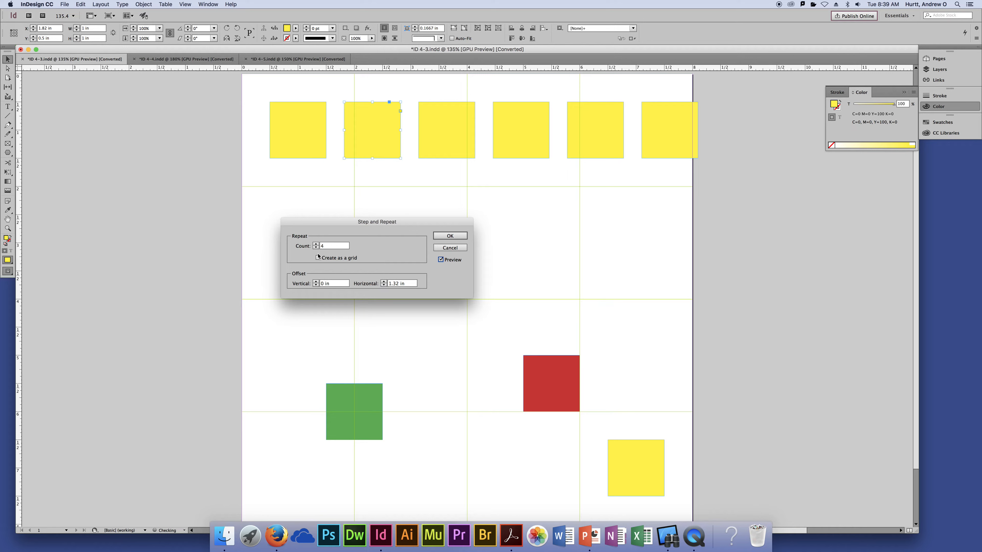
Step: Try vertical offsets of 2 in and 0.5 in for the repeated squares
{"action": "left_click", "coordinate": [334, 285]}
{"action": "type", "text": "2"}
{"action": "key", "text": "Tab"}
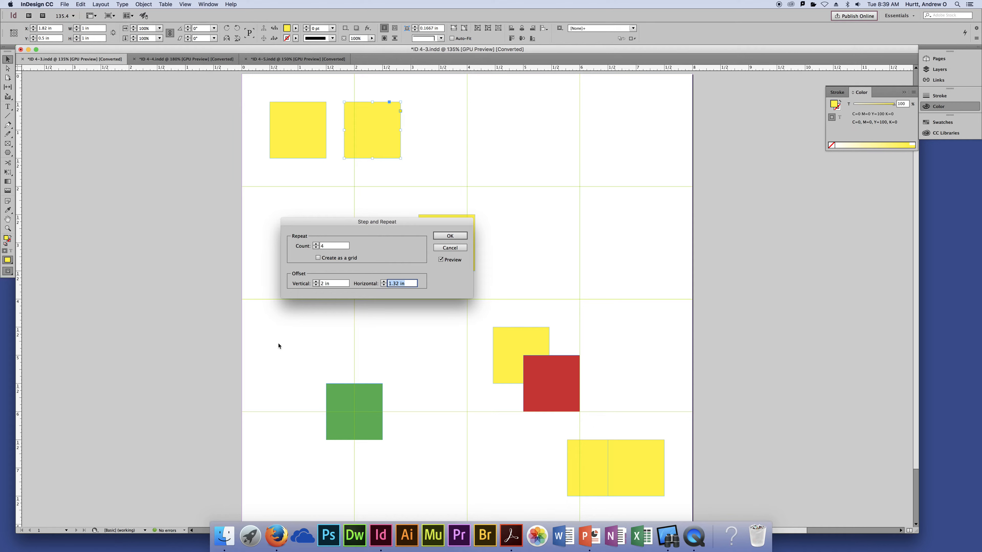
{"action": "left_click", "coordinate": [332, 284]}
{"action": "type", "text": "0.5"}
{"action": "key", "text": "Tab"}
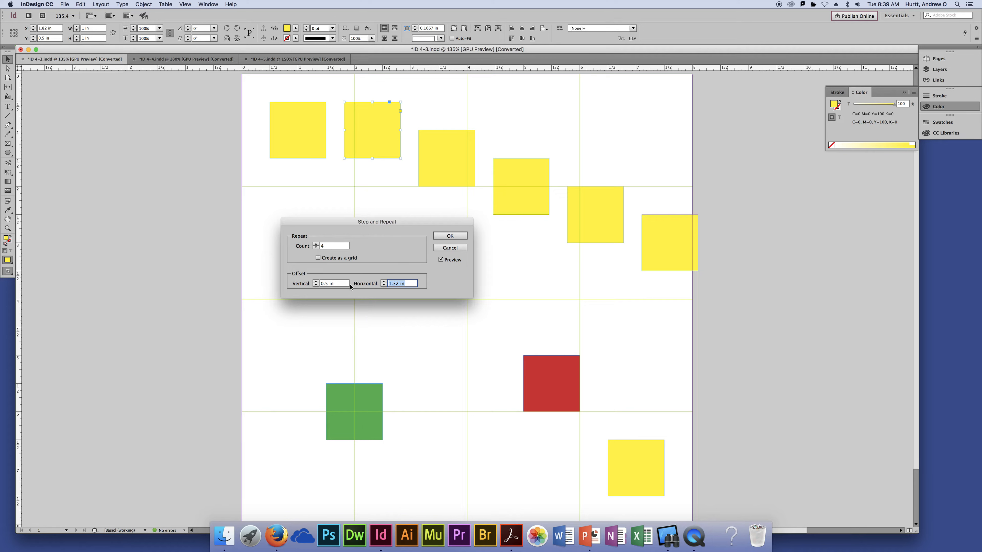
Step: Set the vertical offset to 0 in and create the four repeated squares with a 1.32 in horizontal offset
{"action": "key", "text": "shift+Tab"}
{"action": "type", "text": "0"}
{"action": "key", "text": "Return"}
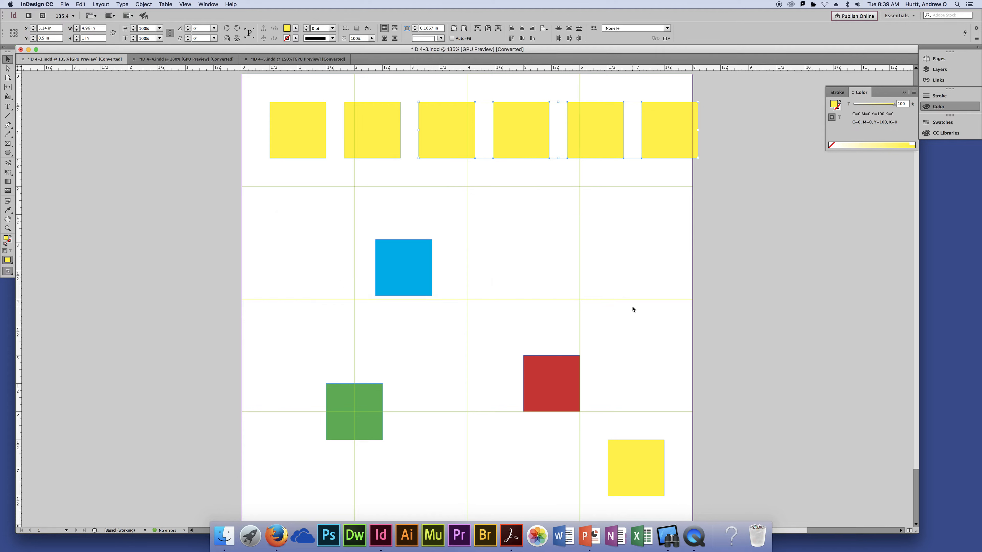
Step: Move the row of six yellow squares to X 0.25 in and duplicate it about 1.22 in below
{"action": "left_click_drag", "start_coordinate": [699, 177], "coordinate": [287, 124]}
{"action": "left_click_drag", "start_coordinate": [446, 138], "coordinate": [444, 208]}
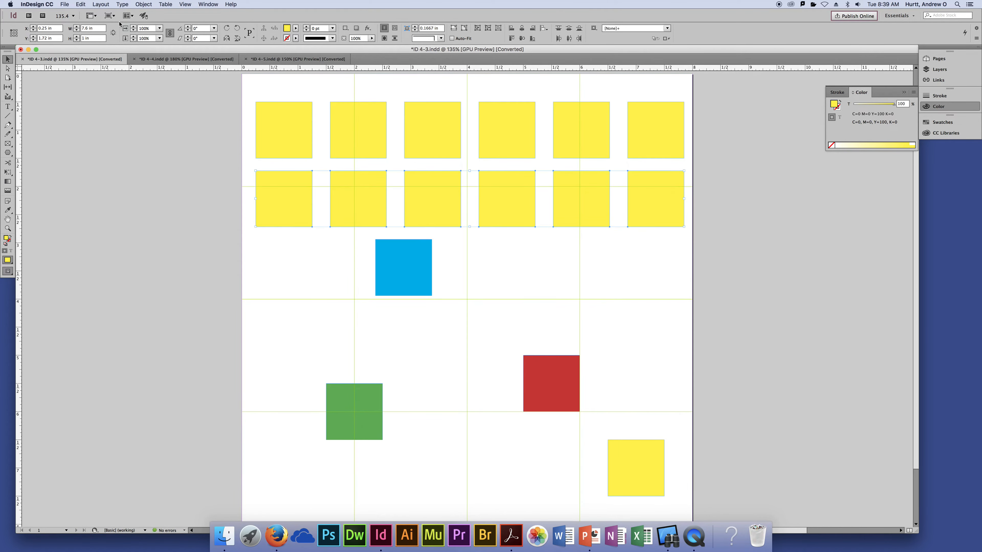
Step: Step and repeat the second row of squares with a count of 4, vertical offset 1.22 in and horizontal offset 0 in
{"action": "left_click", "coordinate": [81, 5]}
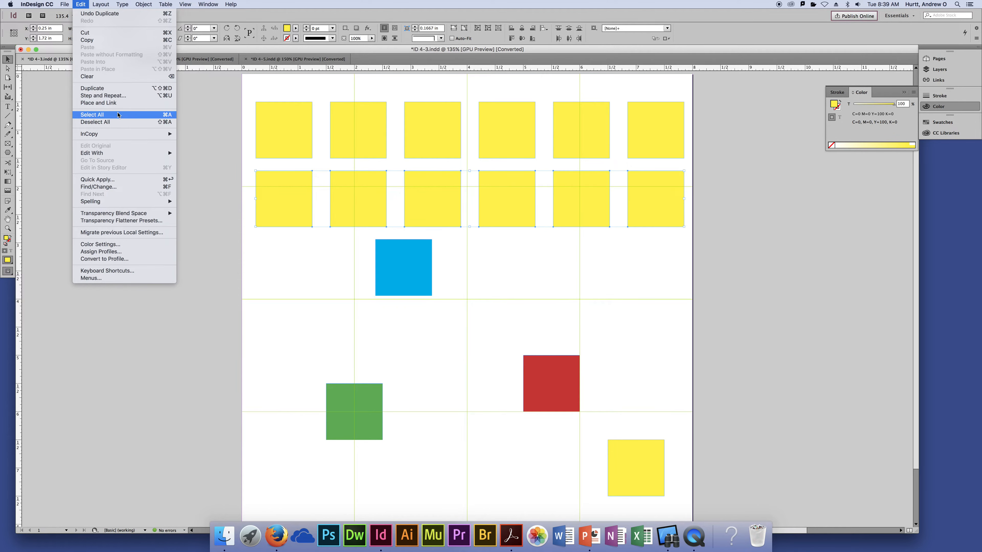
{"action": "left_click", "coordinate": [106, 96]}
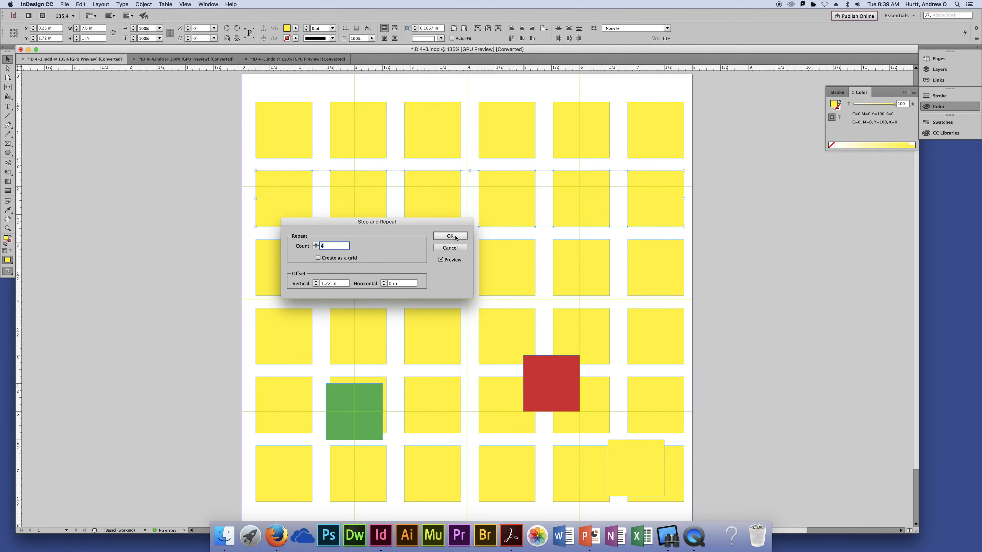
{"action": "left_click", "coordinate": [316, 248]}
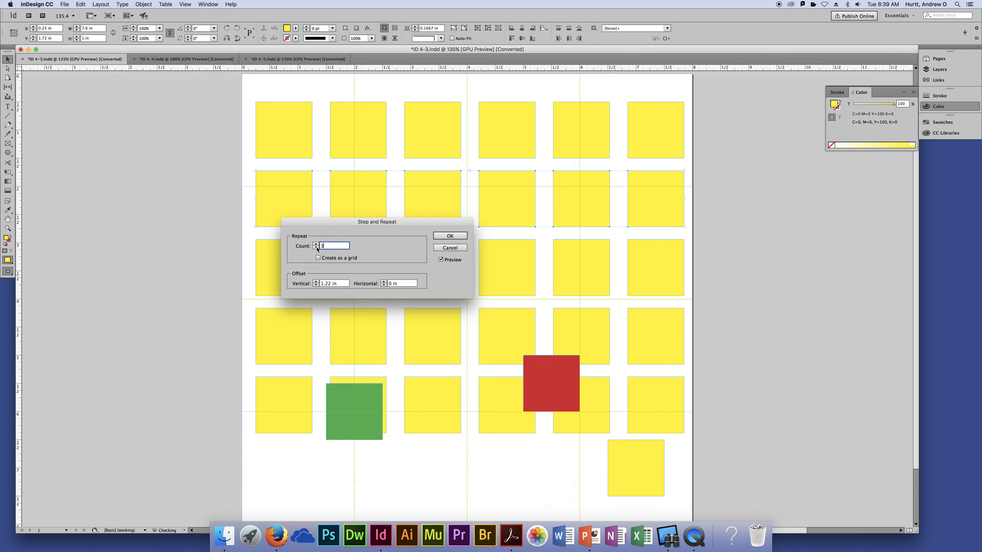
{"action": "left_click", "coordinate": [315, 247]}
{"action": "left_click", "coordinate": [316, 244]}
{"action": "left_click", "coordinate": [316, 244]}
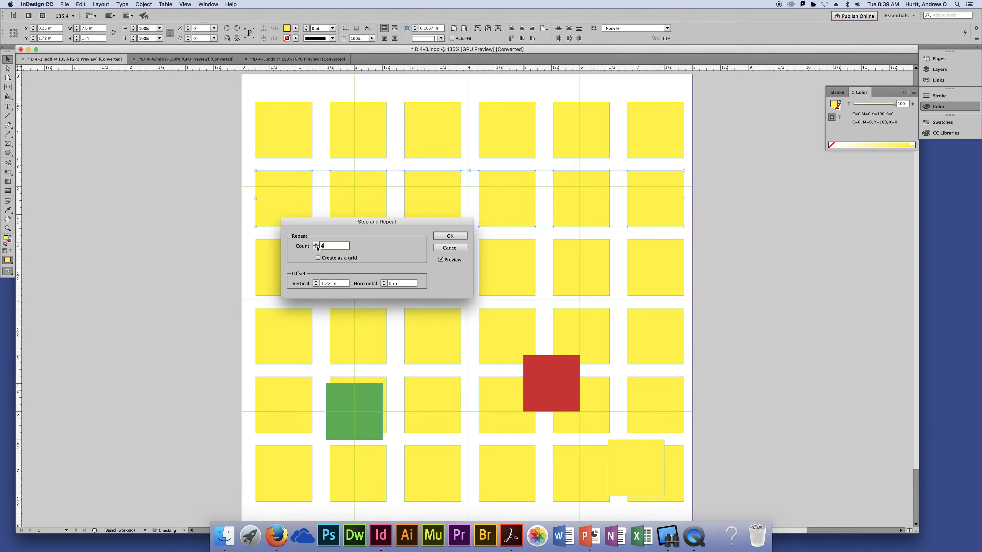
{"action": "left_click", "coordinate": [450, 235]}
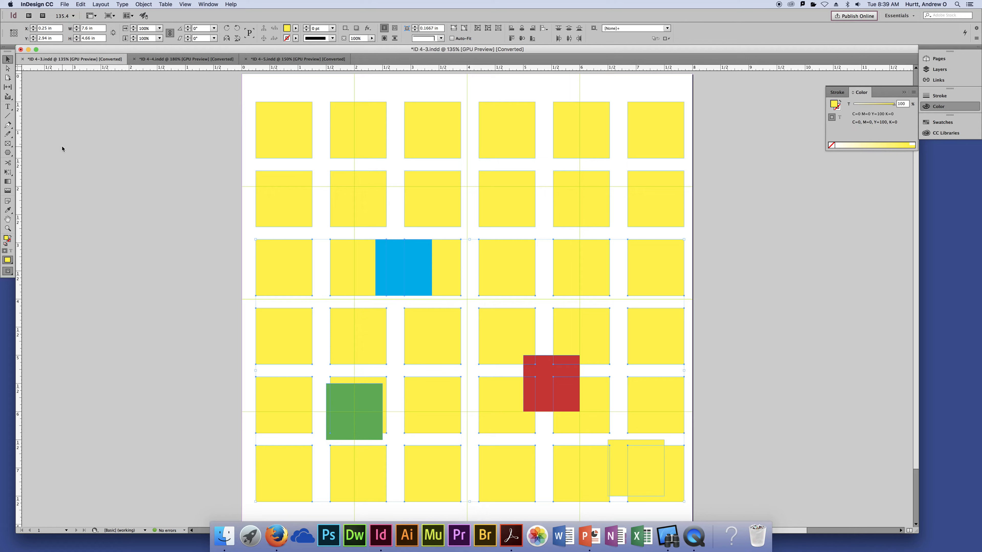
Step: Undo the repeated rows and the duplicated second row, and deselect everything
{"action": "key", "text": "super+z"}
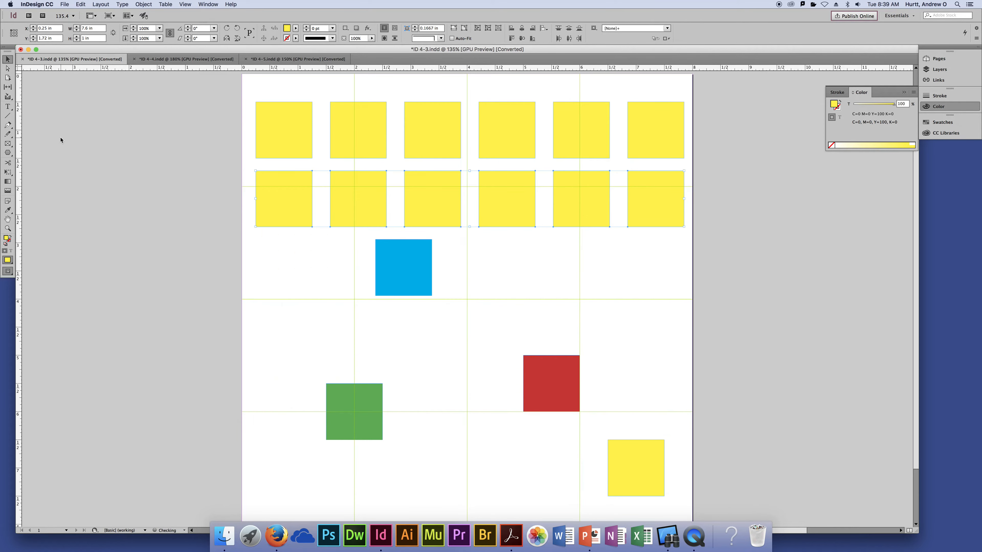
{"action": "key", "text": "super+z"}
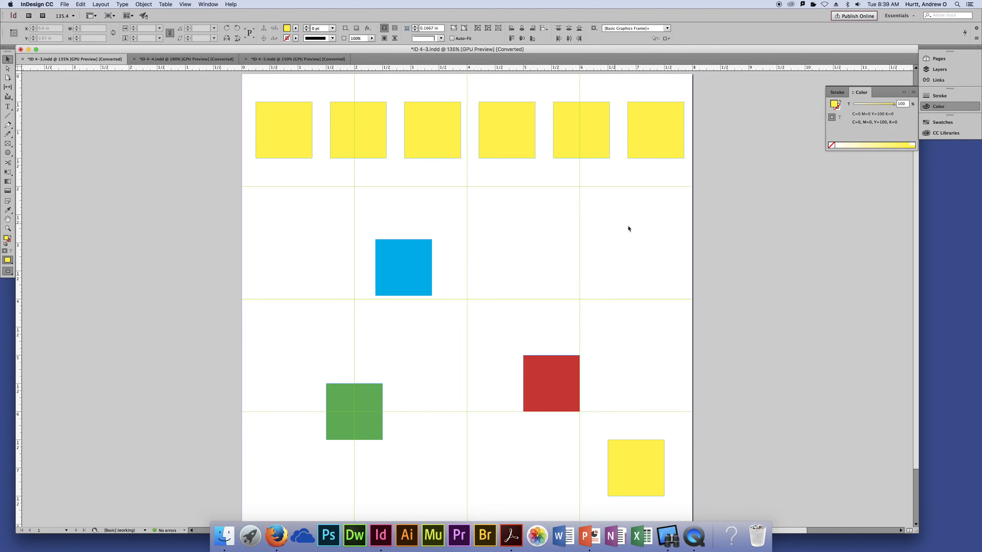
{"action": "left_click", "coordinate": [629, 226]}
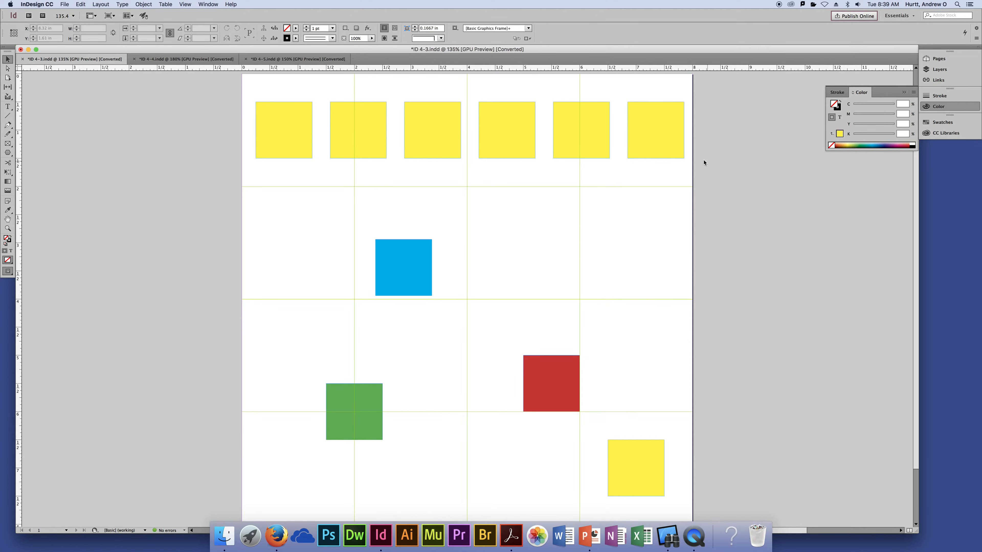
Step: Try duplicating the top row downward three times at about 1.22 in intervals, and undo all three copies
{"action": "left_click_drag", "start_coordinate": [715, 122], "coordinate": [163, 161]}
{"action": "left_click_drag", "start_coordinate": [299, 135], "coordinate": [293, 339]}
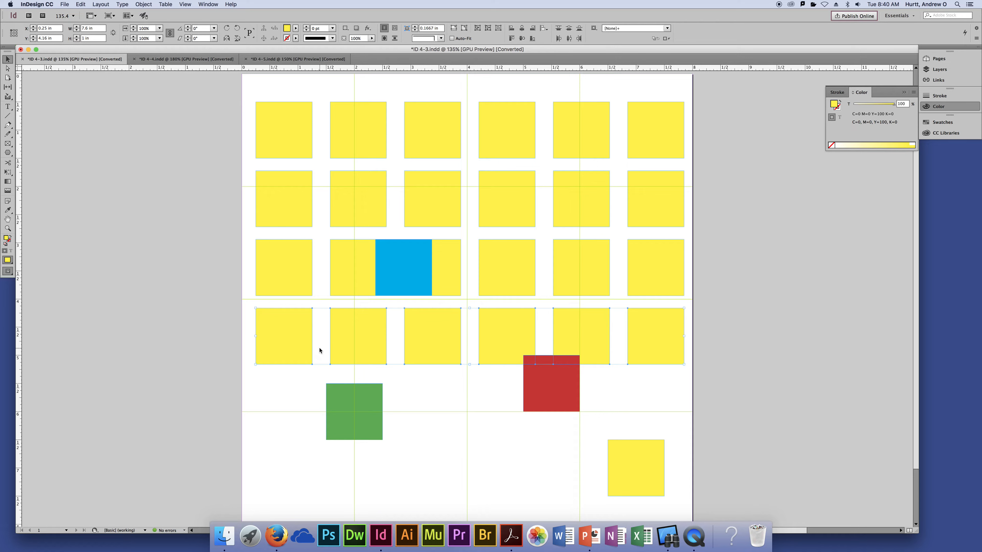
{"action": "key", "text": "super+z"}
{"action": "key", "text": "super+z"}
{"action": "key", "text": "super+z"}
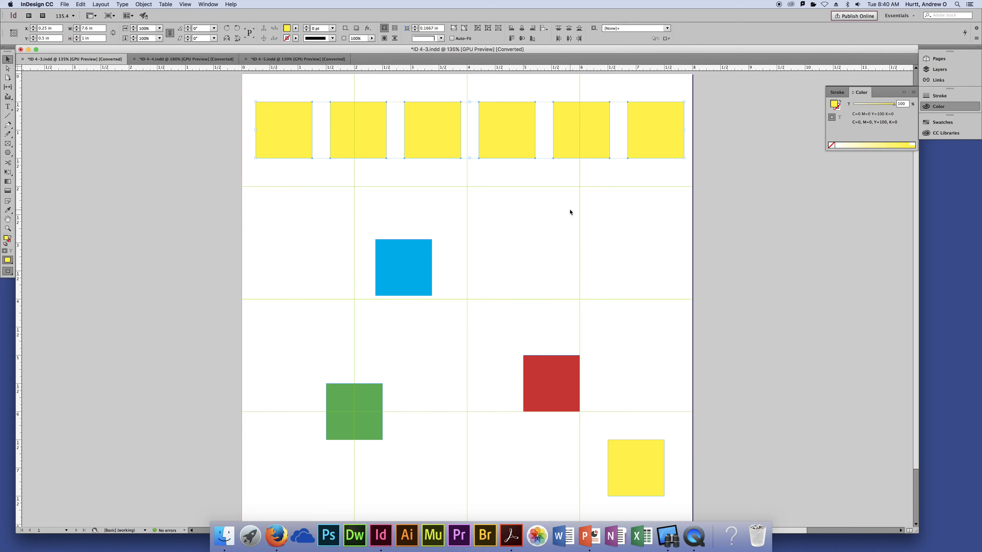
Step: Select the six top-row squares and duplicate the row about 1.22 in below
{"action": "left_click", "coordinate": [660, 160]}
{"action": "left_click_drag", "start_coordinate": [695, 131], "coordinate": [208, 165]}
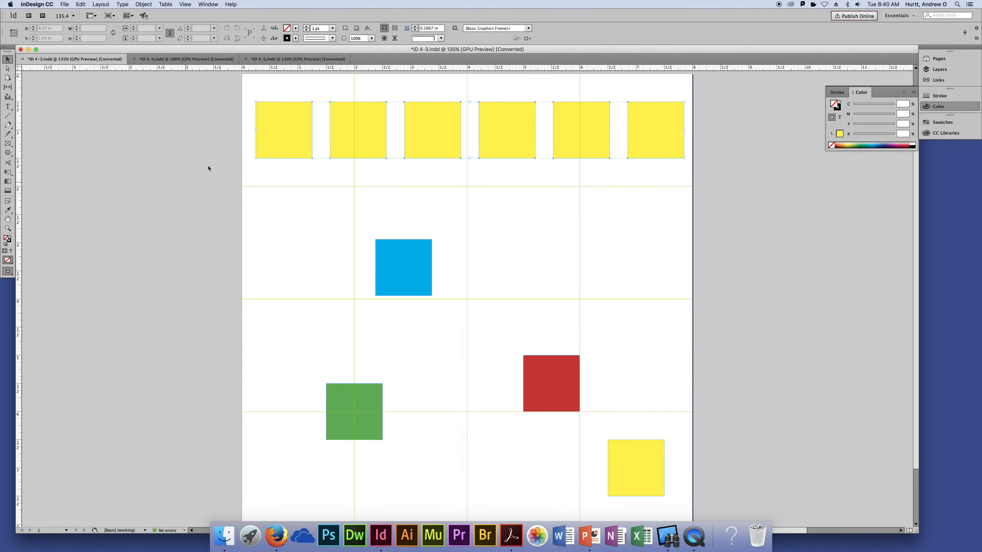
{"action": "left_click_drag", "start_coordinate": [265, 140], "coordinate": [261, 211]}
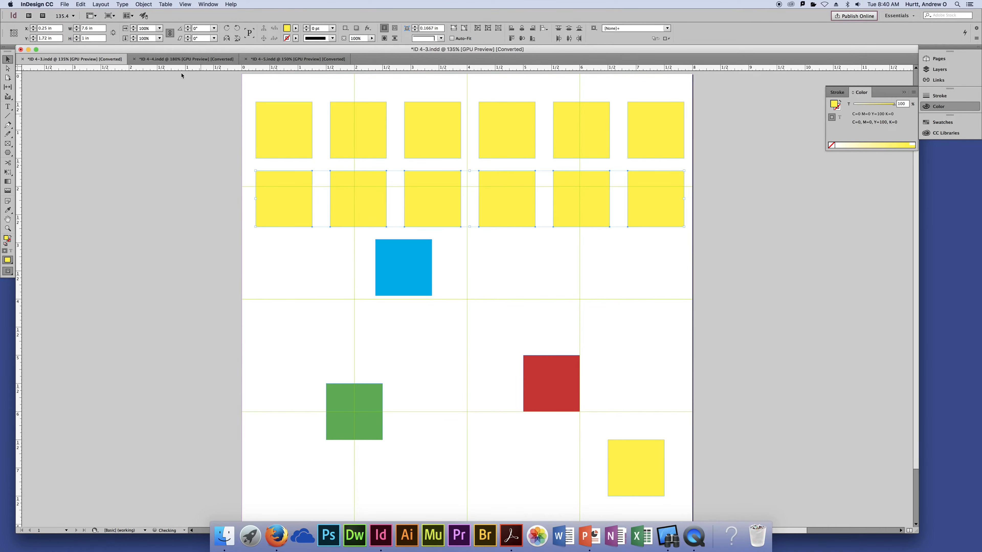
Step: Step and repeat the second row of squares with a count of 2, vertical offset 1.22 in and horizontal offset 0 in
{"action": "left_click", "coordinate": [80, 5]}
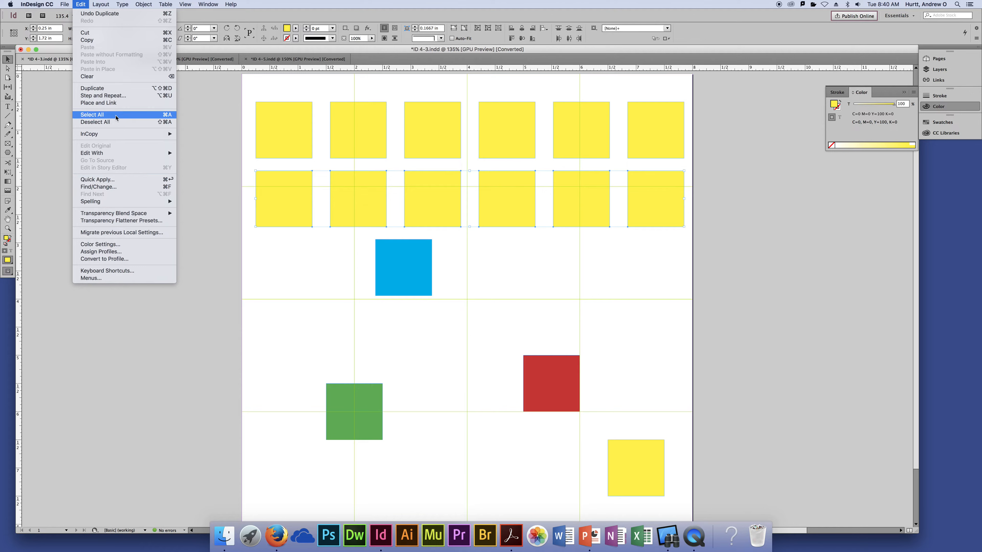
{"action": "left_click", "coordinate": [103, 95]}
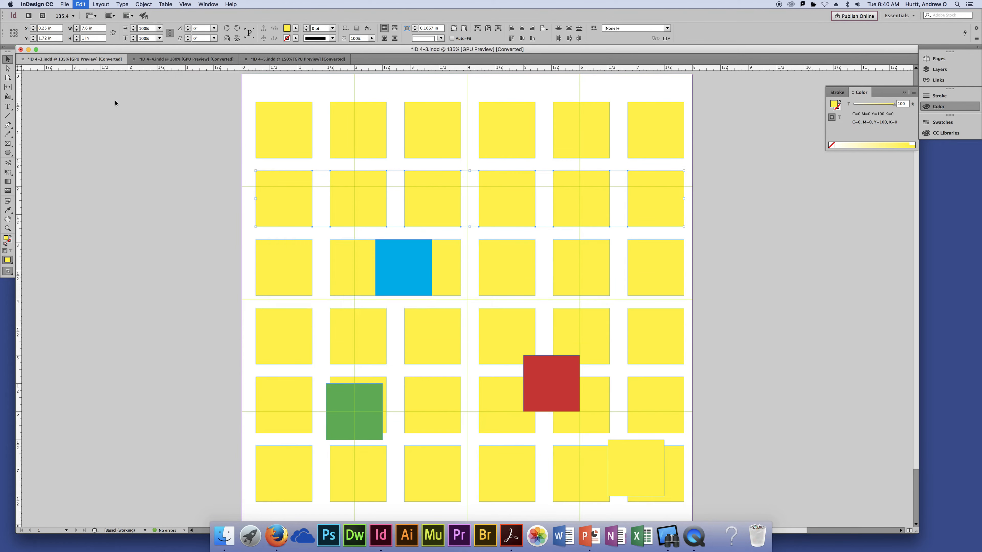
{"action": "left_click", "coordinate": [316, 249]}
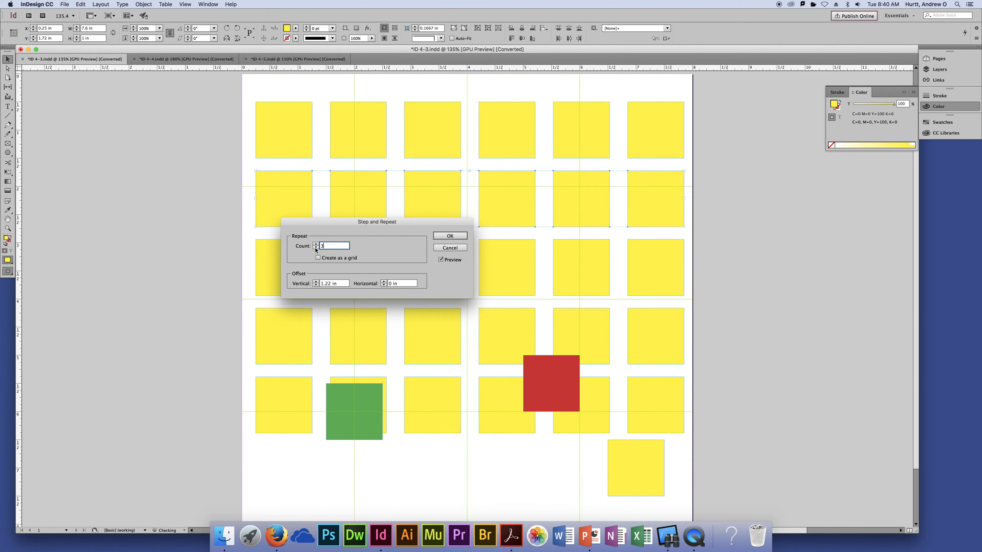
{"action": "left_click", "coordinate": [316, 248]}
{"action": "left_click", "coordinate": [316, 248]}
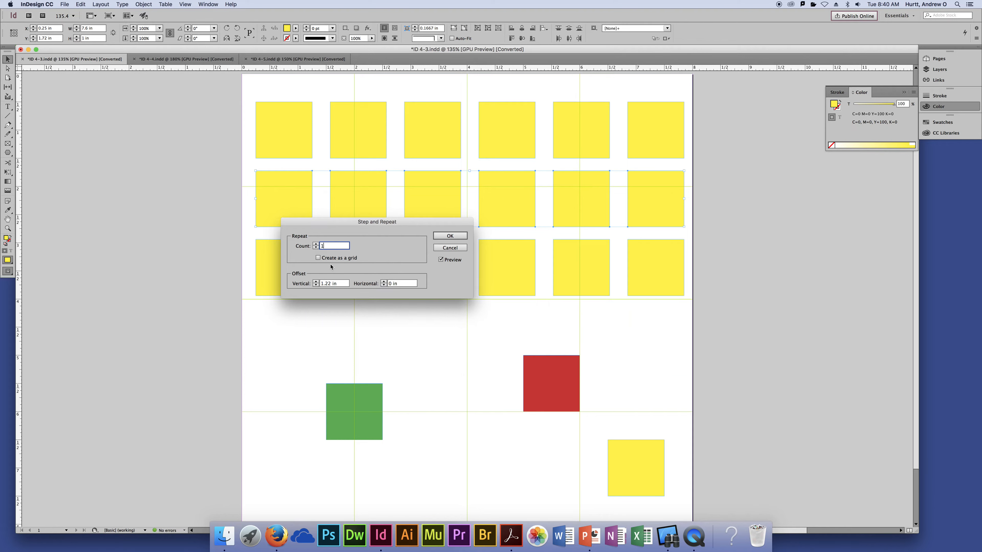
{"action": "left_click", "coordinate": [316, 244]}
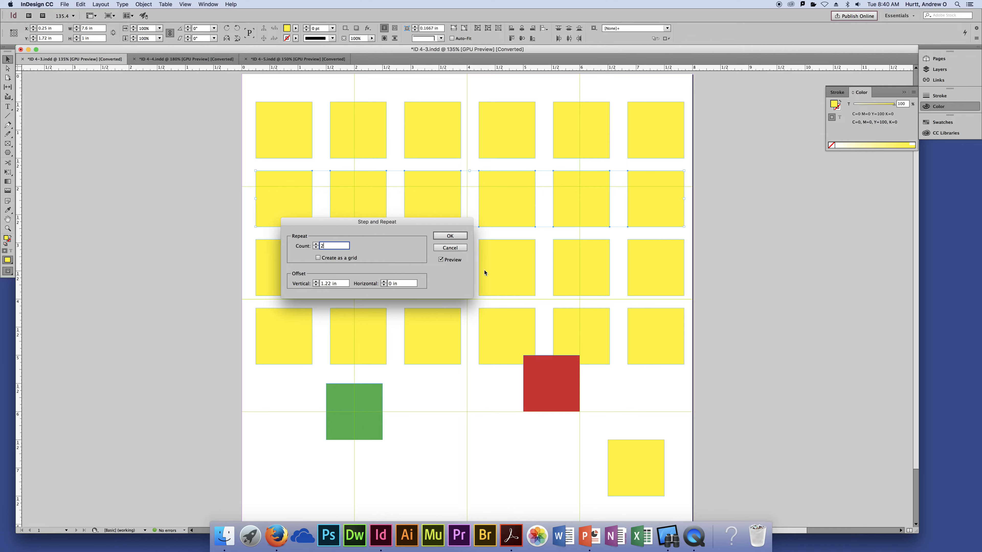
{"action": "left_click", "coordinate": [440, 236]}
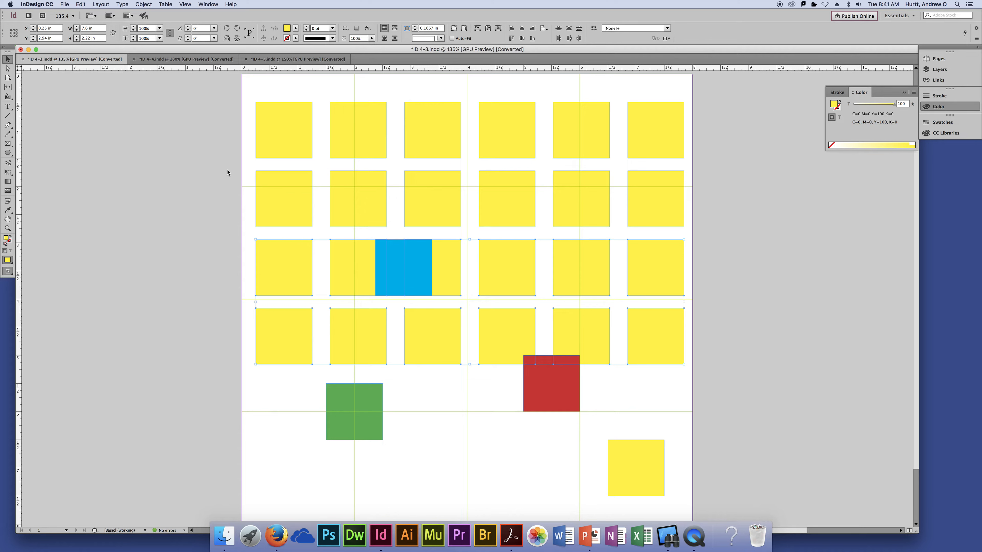
Step: Delete the two repeated rows and the second row of squares, leaving only the original top row
{"action": "key", "text": "Delete"}
{"action": "left_click", "coordinate": [268, 184]}
{"action": "key", "text": "Delete"}
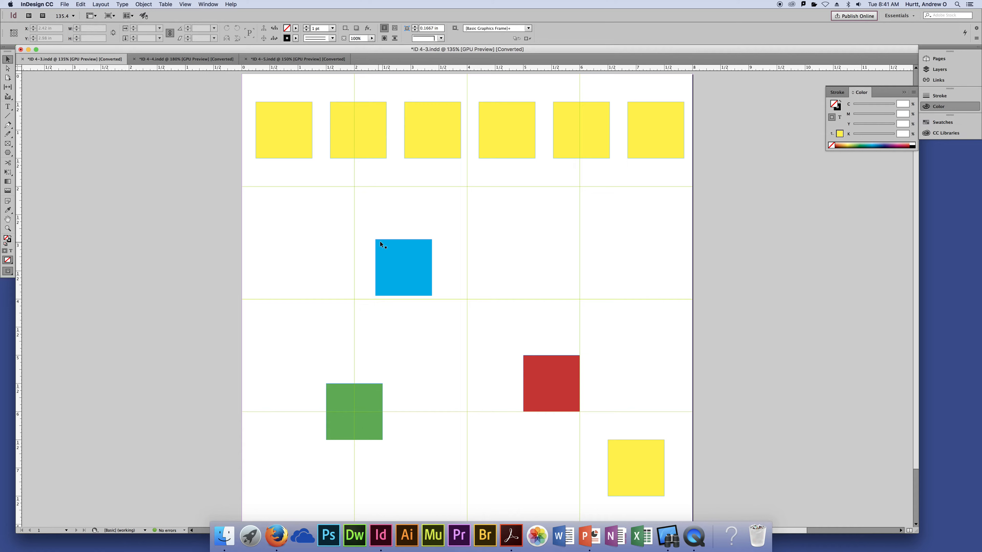
{"action": "left_click", "coordinate": [335, 187]}
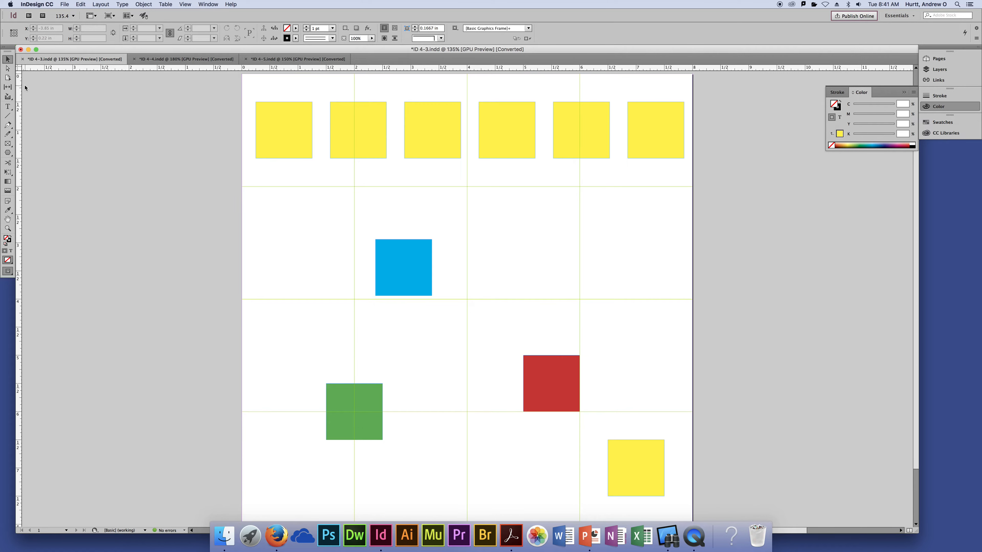
Step: Try shifting the space between the top row and the blue square with the Gap tool, and undo it
{"action": "left_click", "coordinate": [9, 89]}
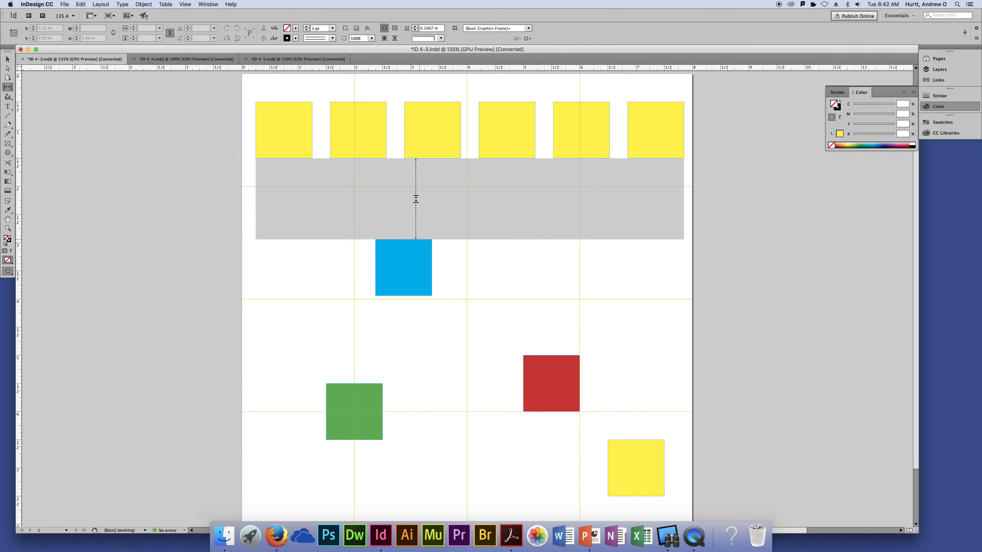
{"action": "left_click_drag", "start_coordinate": [418, 207], "coordinate": [413, 228]}
{"action": "key", "text": "super+z"}
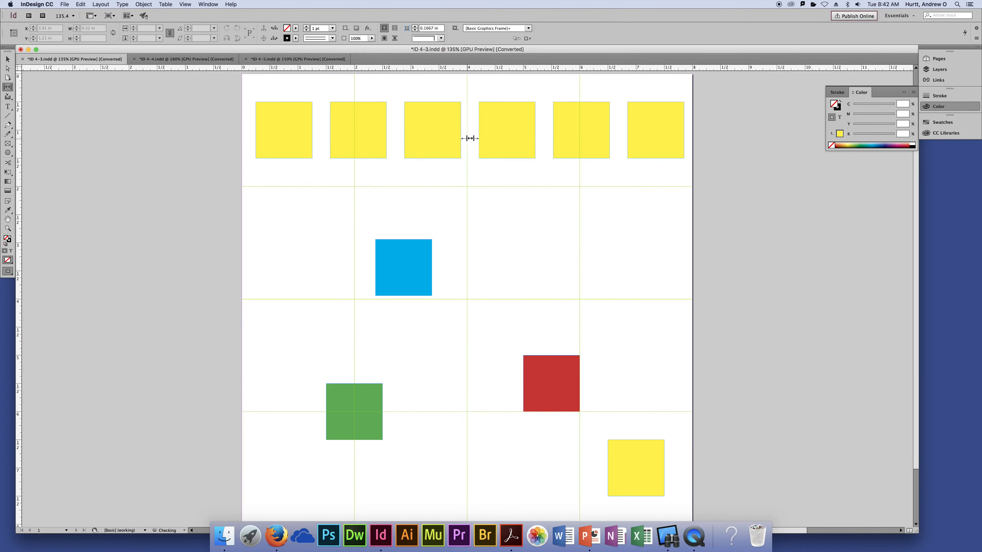
Step: Try shifting the gaps on both sides of the fourth top-row square, resizing and moving the adjacent squares, and undo every shift
{"action": "left_click_drag", "start_coordinate": [468, 137], "coordinate": [441, 135]}
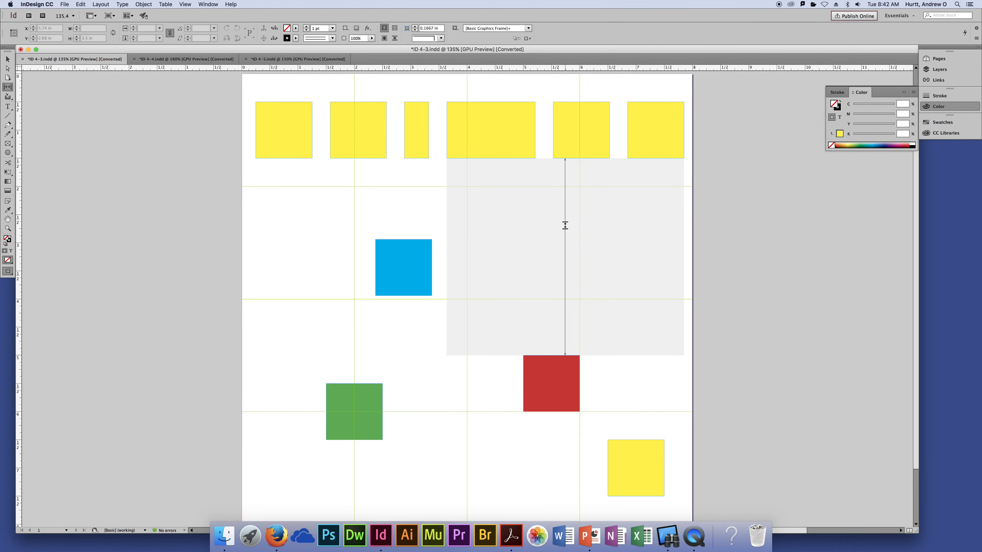
{"action": "left_click_drag", "start_coordinate": [538, 138], "coordinate": [492, 135]}
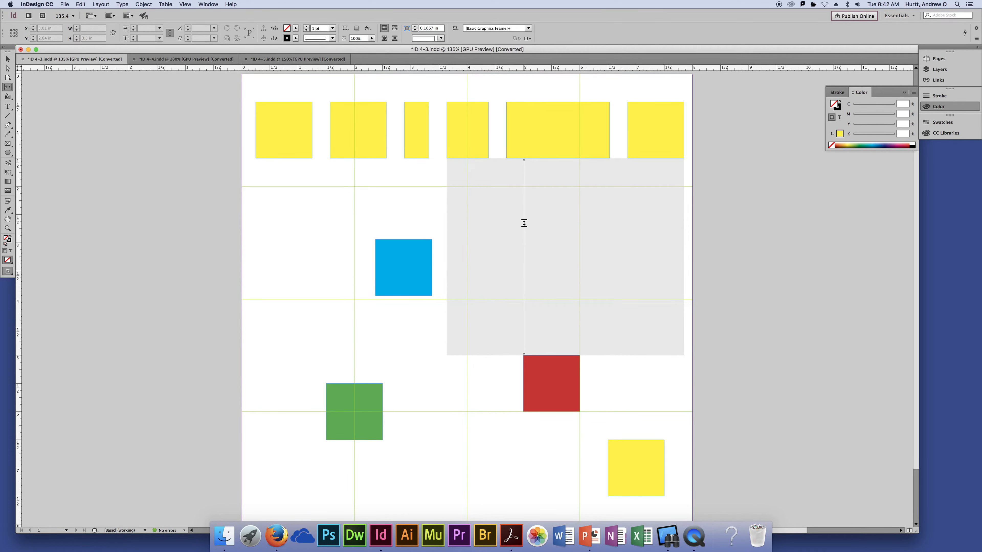
{"action": "key", "text": "super+z"}
{"action": "key", "text": "super+z"}
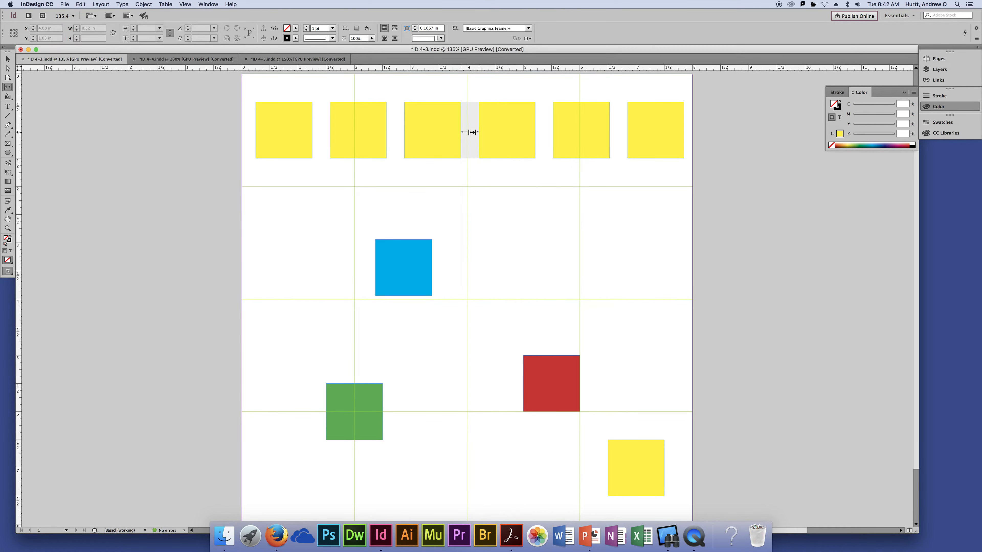
{"action": "mouse_move", "coordinate": [471, 132]}
{"action": "left_mouse_down"}
{"action": "mouse_move", "coordinate": [484, 132]}
{"action": "mouse_move", "coordinate": [458, 134]}
{"action": "mouse_move", "coordinate": [482, 133]}
{"action": "mouse_move", "coordinate": [459, 134]}
{"action": "mouse_move", "coordinate": [473, 134]}
{"action": "left_mouse_up"}
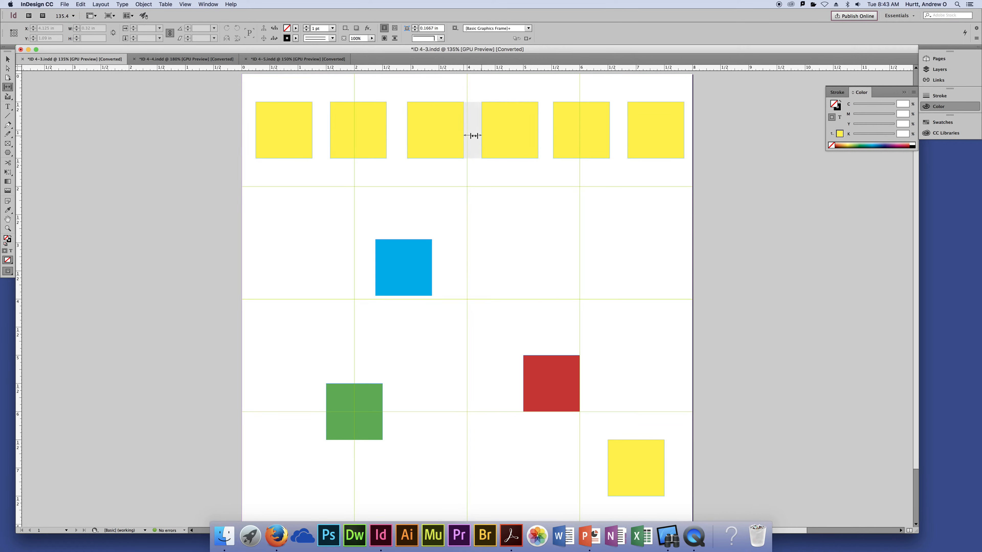
{"action": "key", "text": "super+z"}
Step: Move the top row and blue square slightly downward with the Gap tool, and undo a leftward shift of the third and fourth squares
{"action": "left_click_drag", "start_coordinate": [409, 213], "coordinate": [409, 204]}
{"action": "left_click_drag", "start_coordinate": [409, 199], "coordinate": [408, 216]}
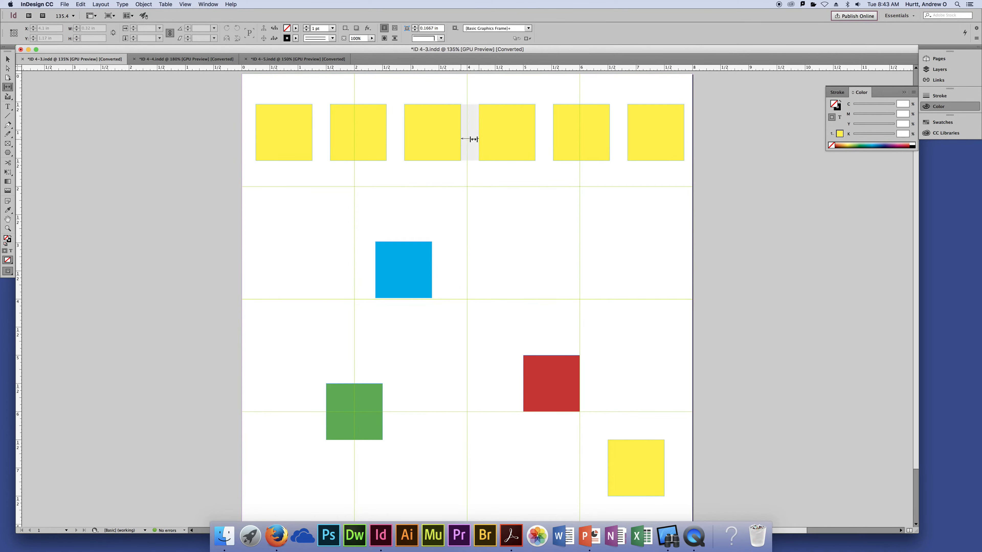
{"action": "mouse_move", "coordinate": [473, 138]}
{"action": "left_mouse_down"}
{"action": "mouse_move", "coordinate": [458, 139]}
{"action": "mouse_move", "coordinate": [481, 140]}
{"action": "mouse_move", "coordinate": [466, 142]}
{"action": "left_mouse_up"}
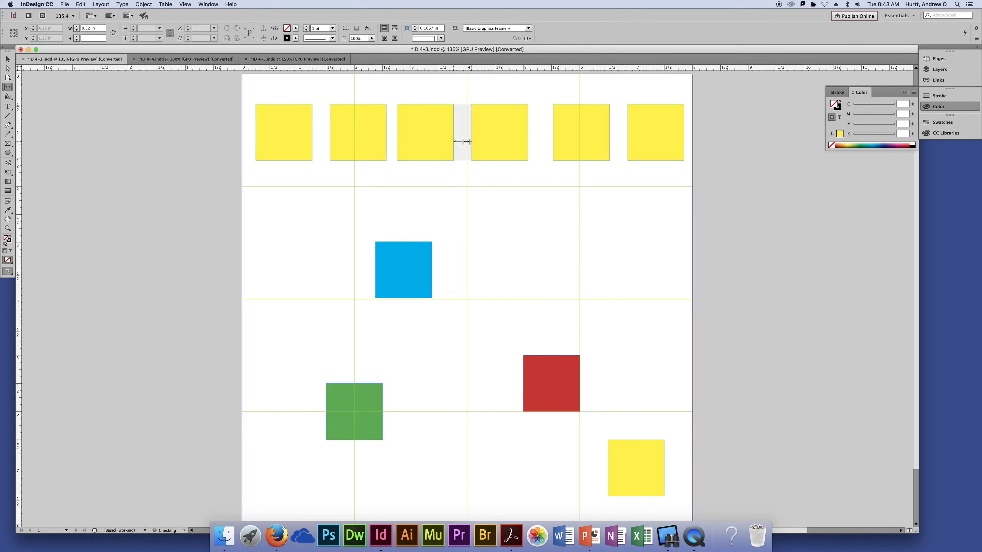
{"action": "key", "text": "super+z"}
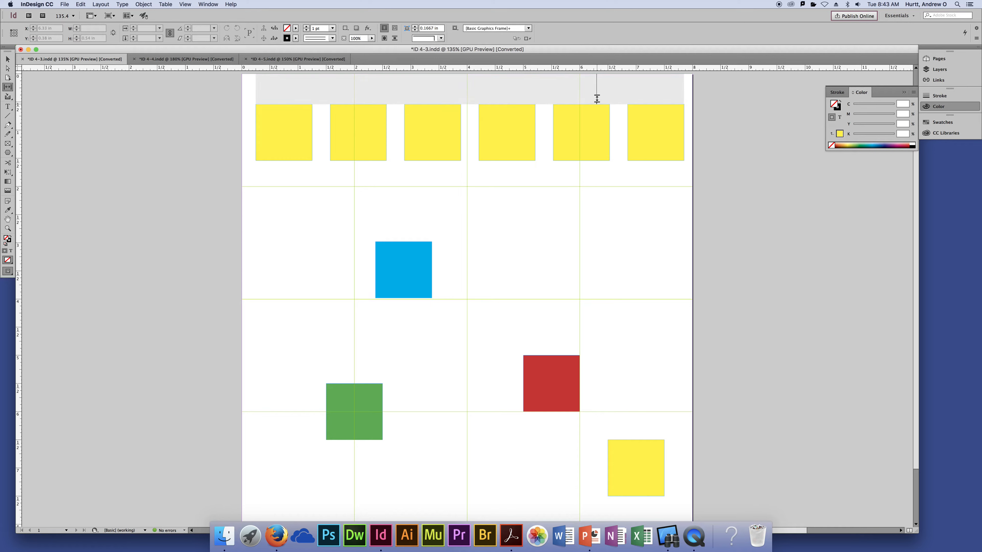
Step: Resize the top-row squares with the Gap tool, widening the gap between the fourth and fifth and shifting the first two gaps rightward
{"action": "key", "text": "v"}
{"action": "left_click_drag", "start_coordinate": [708, 92], "coordinate": [465, 156]}
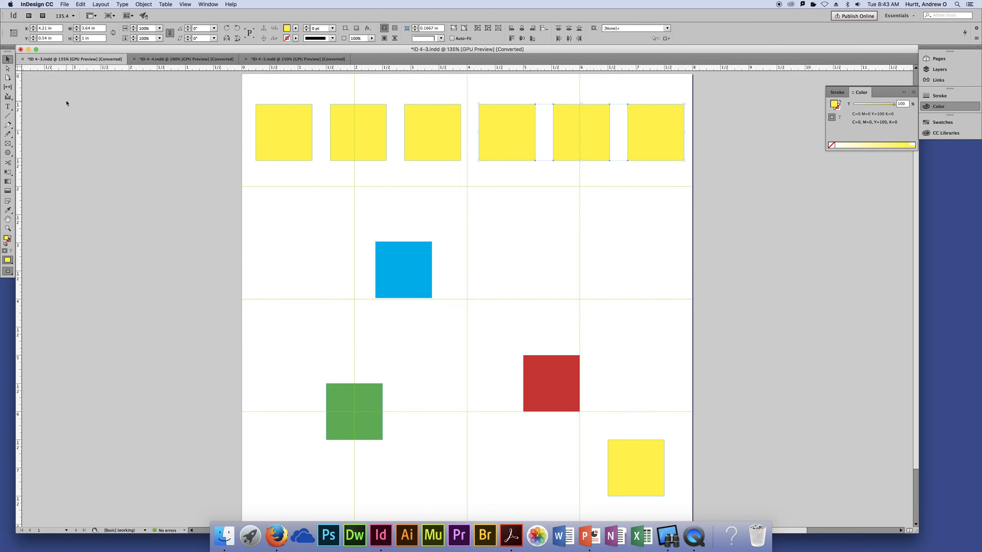
{"action": "left_click", "coordinate": [8, 88]}
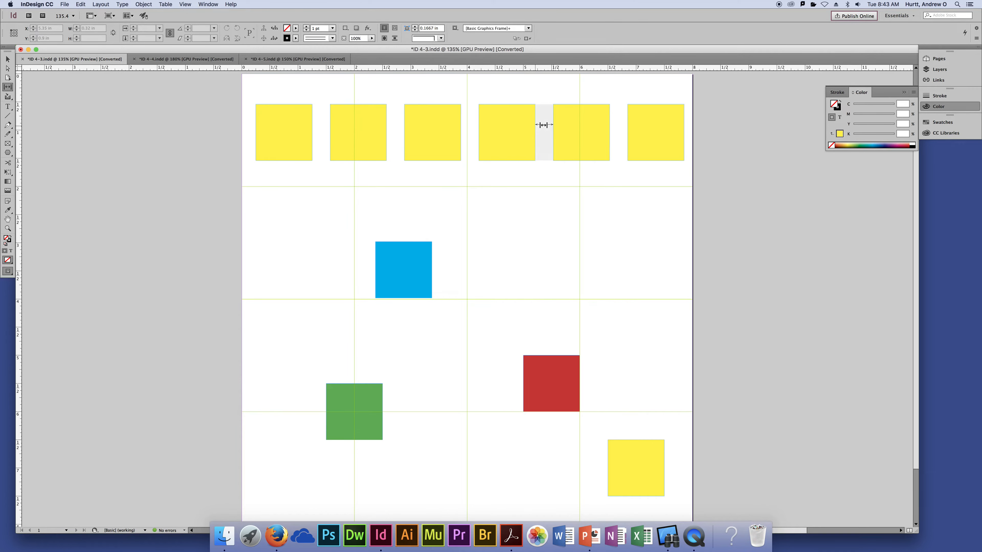
{"action": "left_click_drag", "start_coordinate": [544, 125], "coordinate": [519, 127]}
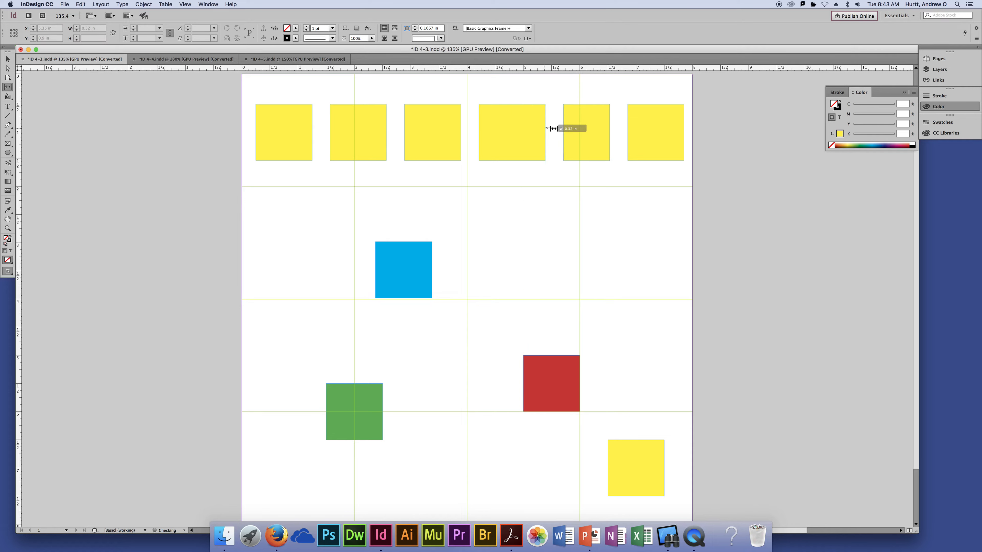
{"action": "mouse_move", "coordinate": [551, 128]}
{"action": "left_mouse_down"}
{"action": "mouse_move", "coordinate": [526, 128]}
{"action": "mouse_move", "coordinate": [540, 109]}
{"action": "mouse_move", "coordinate": [525, 106]}
{"action": "mouse_move", "coordinate": [538, 106]}
{"action": "left_mouse_up"}
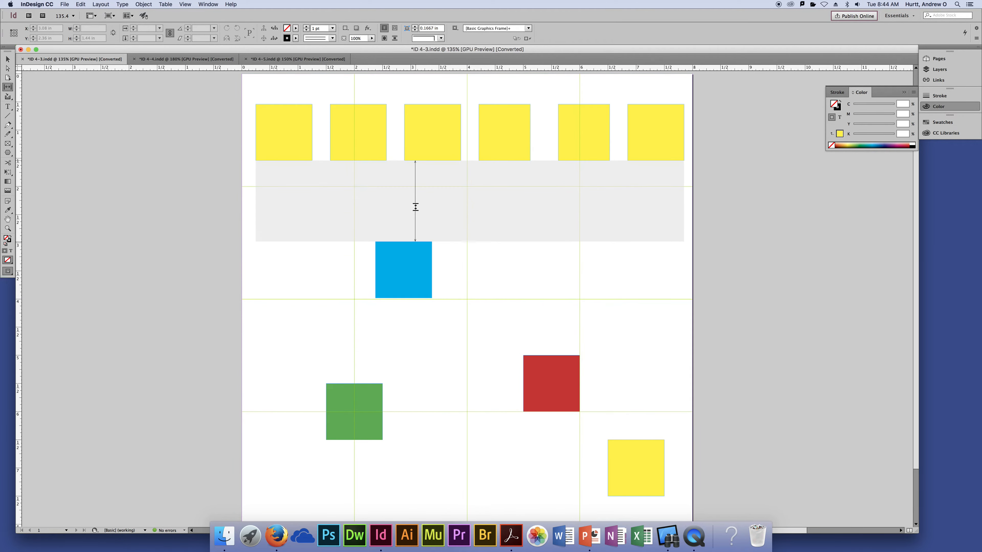
{"action": "left_click_drag", "start_coordinate": [321, 132], "coordinate": [415, 131]}
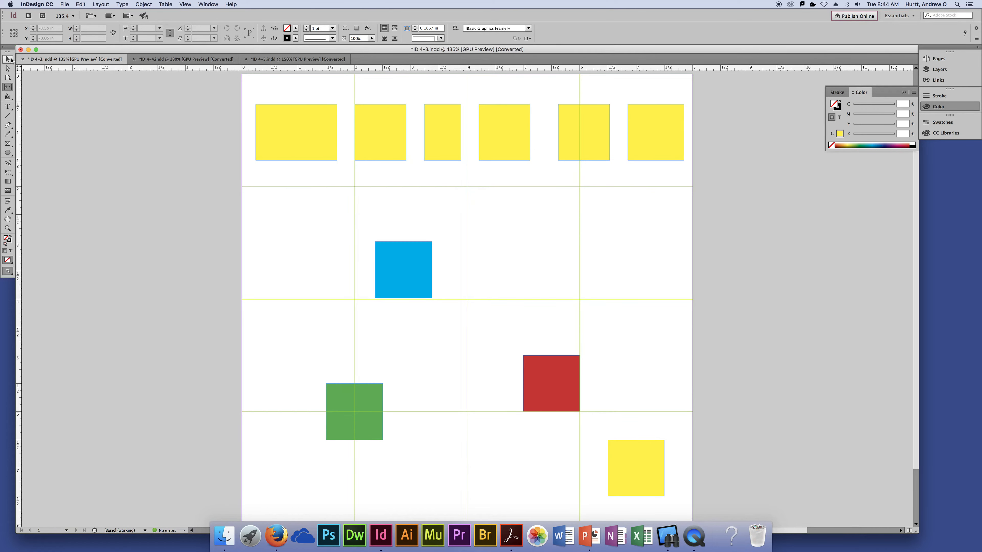
Step: Switch to the ID 4-4.indd document and expand Layer 1 to list its objects
{"action": "left_click", "coordinate": [8, 58]}
{"action": "left_click", "coordinate": [193, 59]}
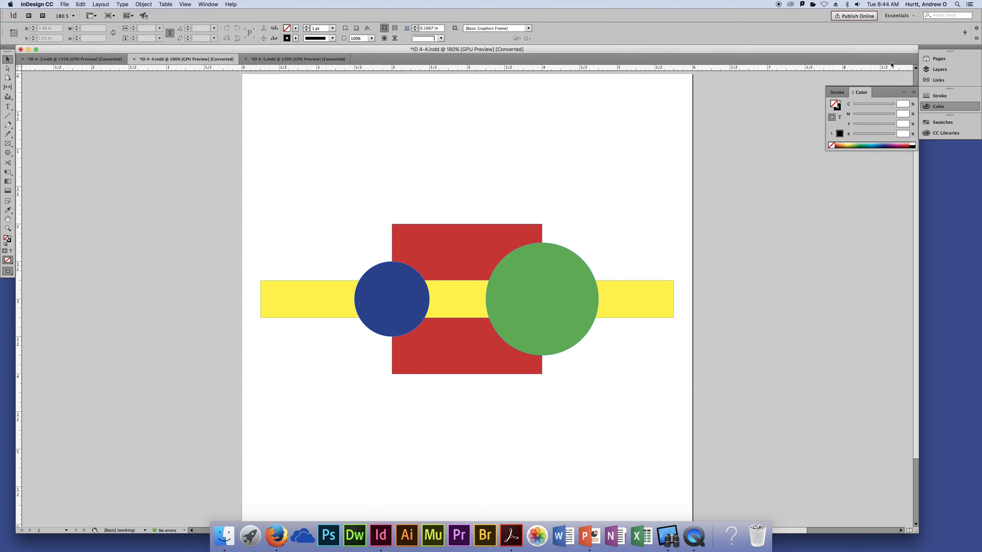
{"action": "left_click", "coordinate": [935, 70]}
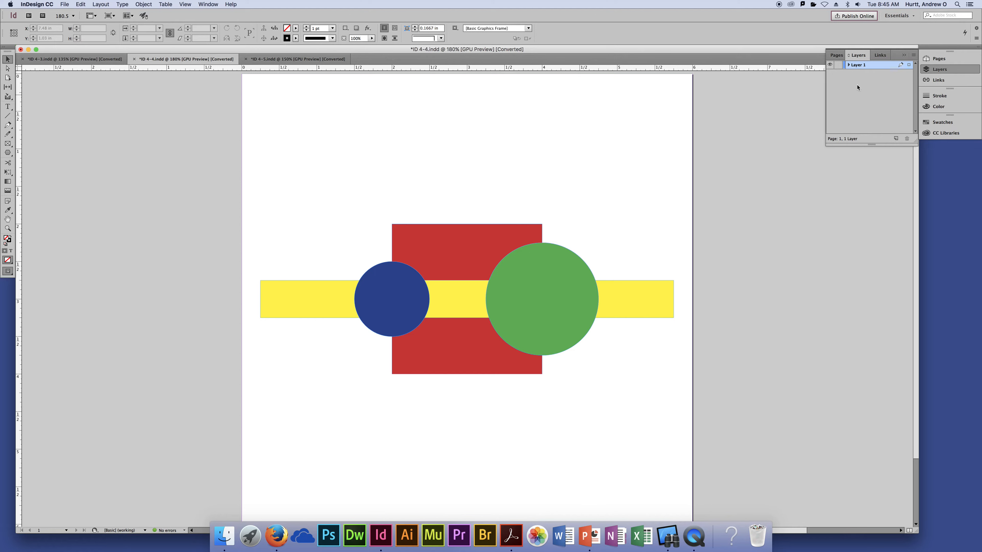
{"action": "left_click", "coordinate": [849, 65]}
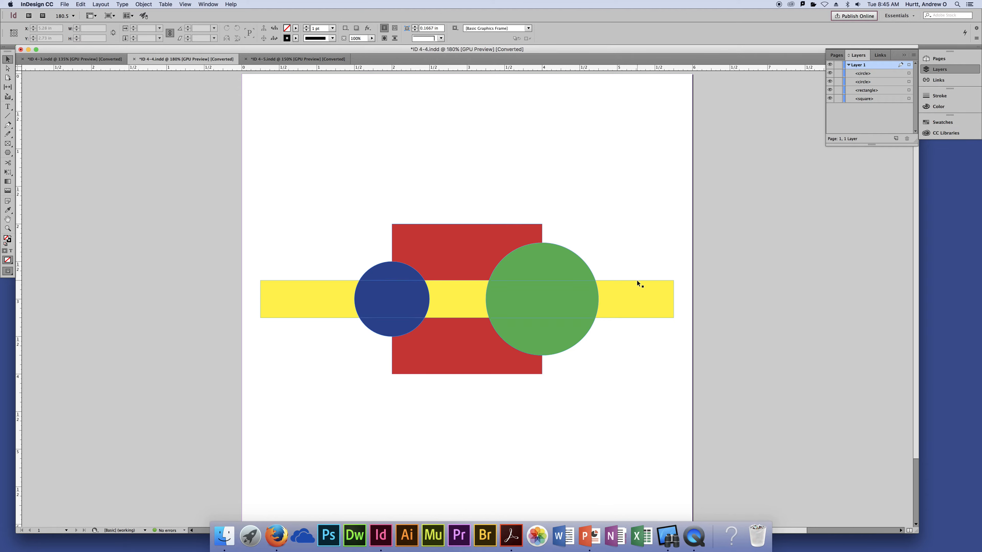
Step: Select the yellow rectangle and bring it to the front of the stacking order
{"action": "left_click", "coordinate": [658, 292]}
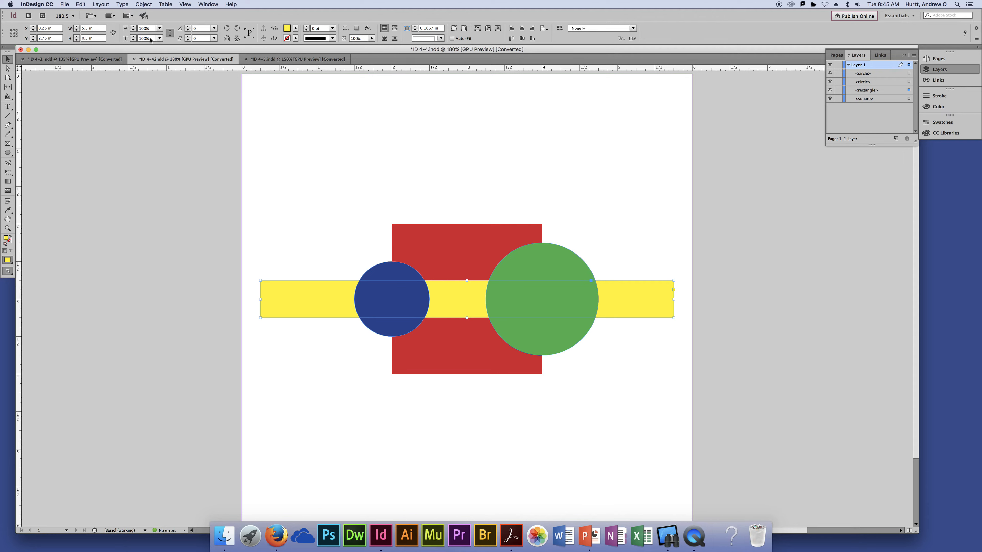
{"action": "left_click", "coordinate": [101, 4]}
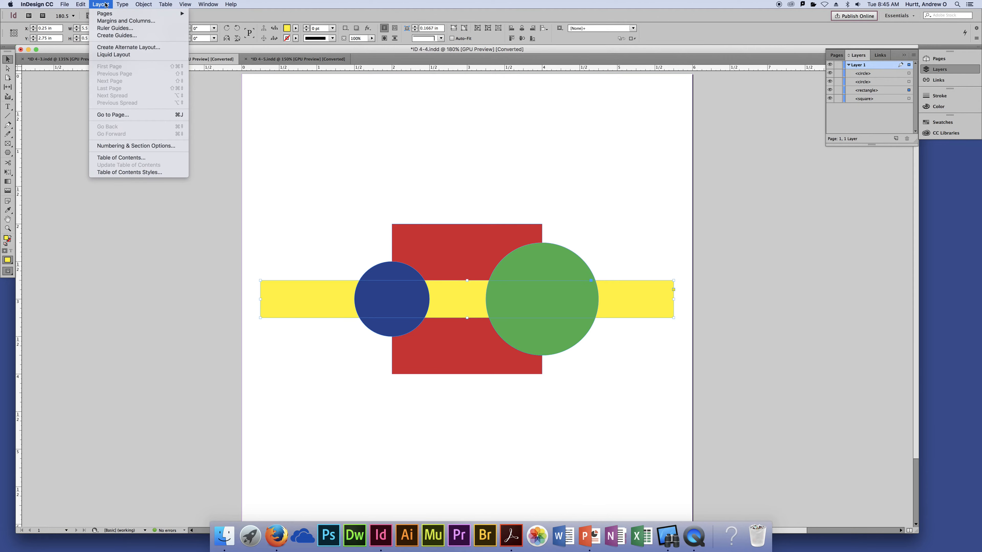
{"action": "mouse_move", "coordinate": [153, 6]}
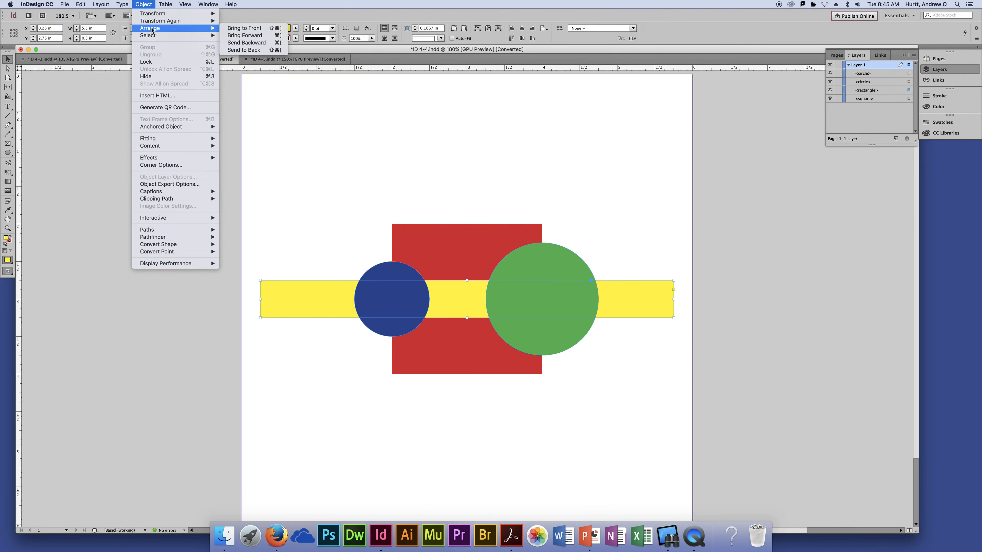
{"action": "left_click", "coordinate": [497, 172]}
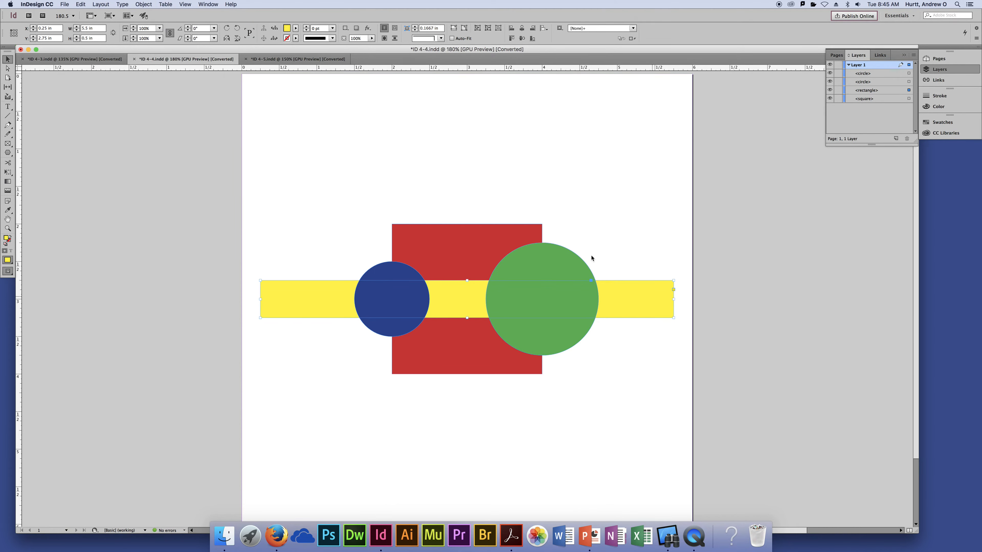
{"action": "left_click", "coordinate": [141, 5]}
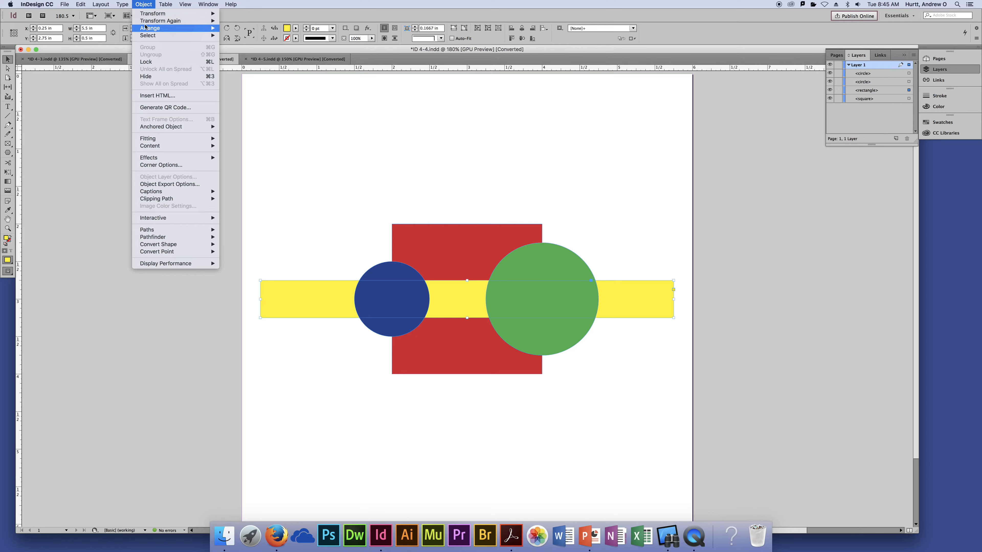
{"action": "mouse_move", "coordinate": [182, 28]}
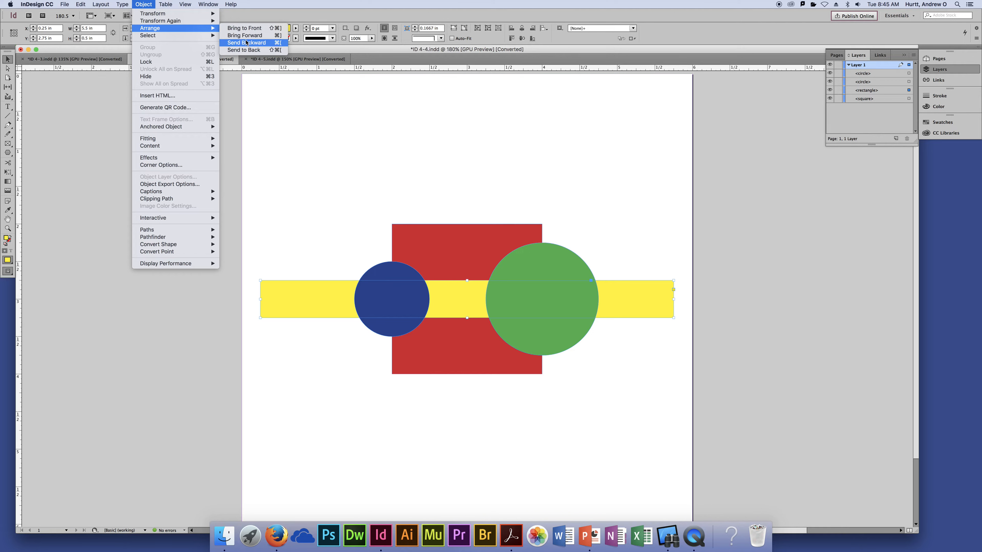
{"action": "left_click", "coordinate": [247, 31]}
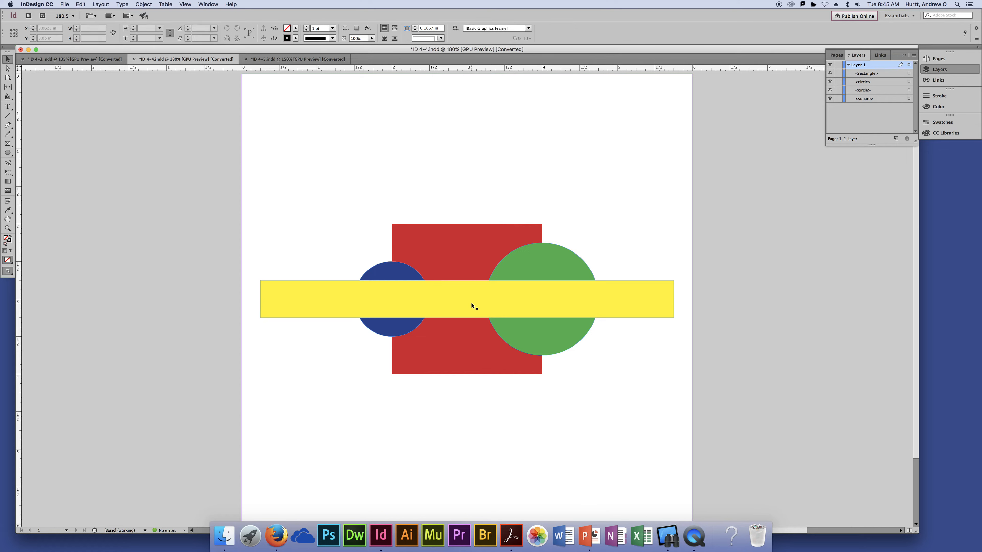
Step: Send the yellow rectangle to the back, behind the red square and both circles
{"action": "left_click", "coordinate": [144, 5]}
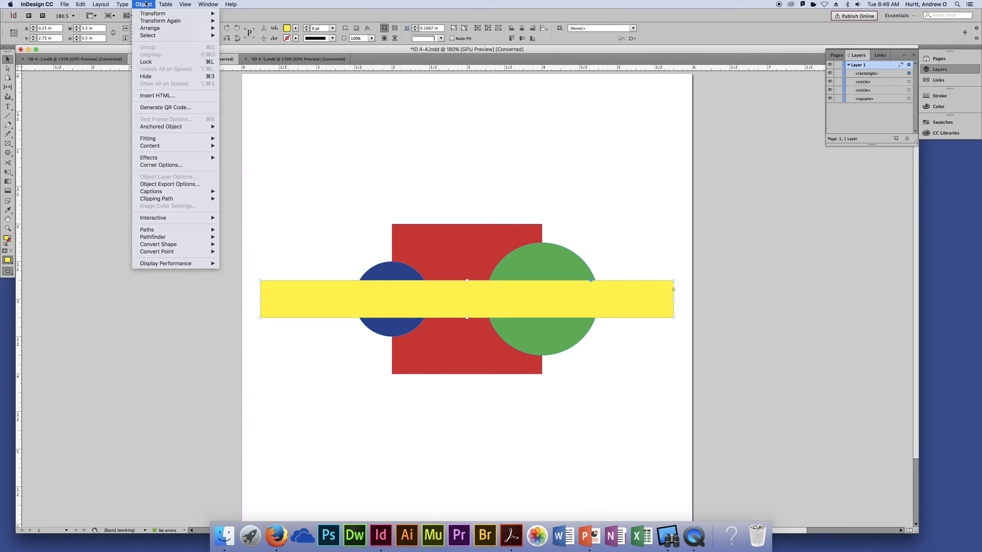
{"action": "mouse_move", "coordinate": [146, 21]}
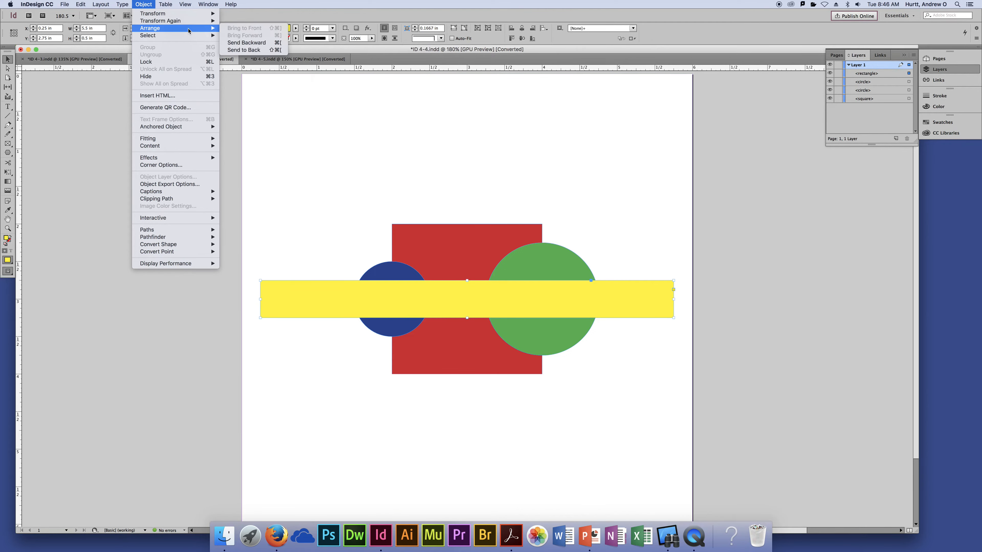
{"action": "left_click", "coordinate": [243, 50]}
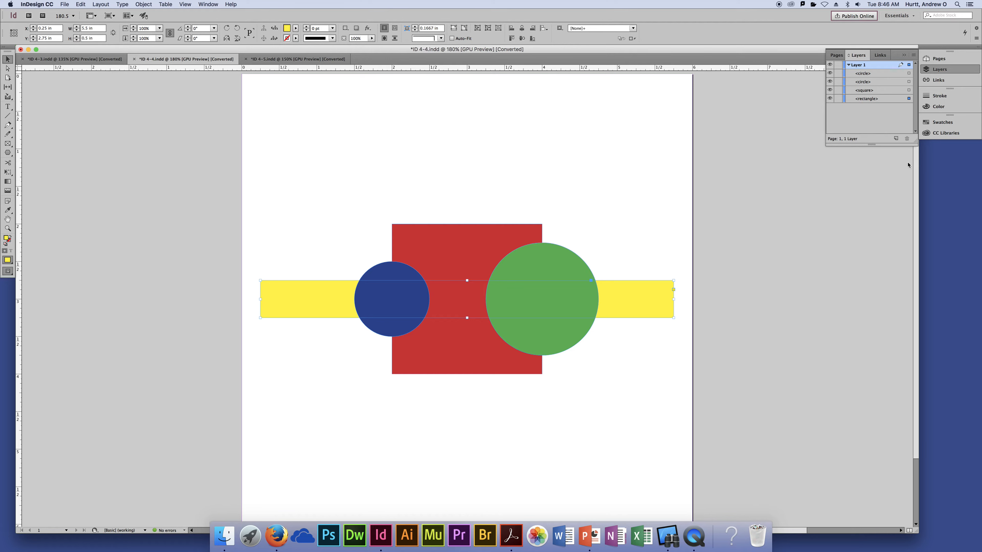
Step: Bring the yellow rectangle to the front and restack it directly beneath the blue circle in Layer 1
{"action": "key", "text": "super+shift+bracketright"}
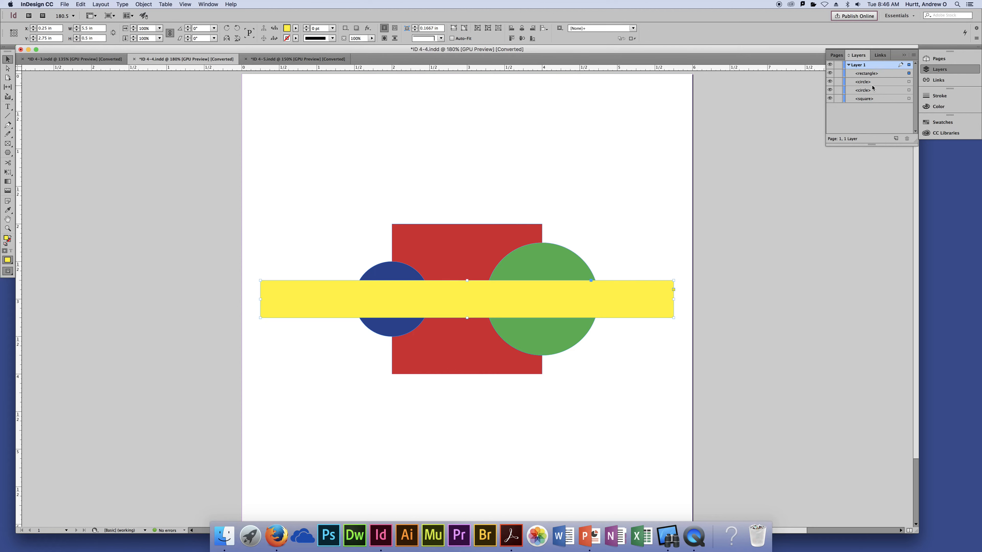
{"action": "left_click_drag", "start_coordinate": [875, 74], "coordinate": [877, 87]}
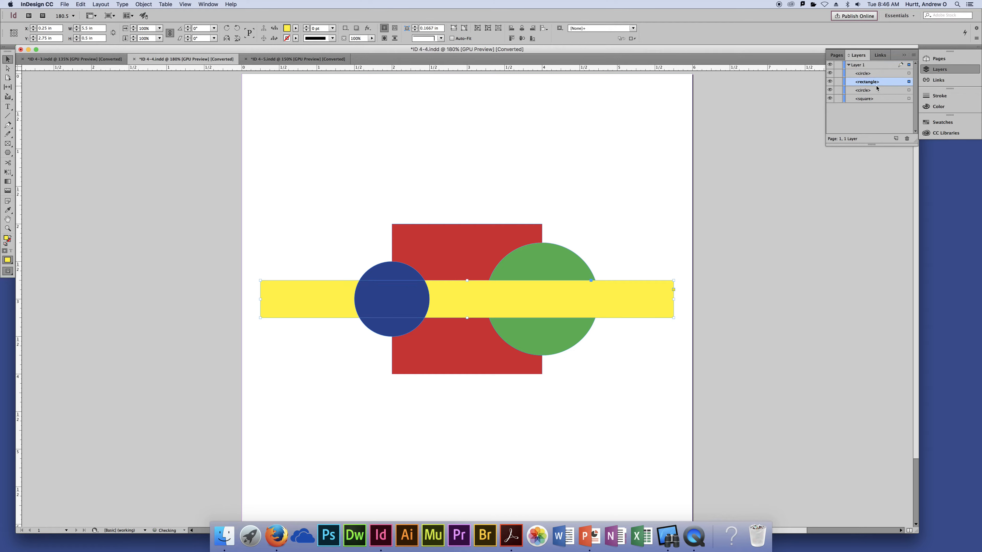
{"action": "left_click", "coordinate": [631, 196]}
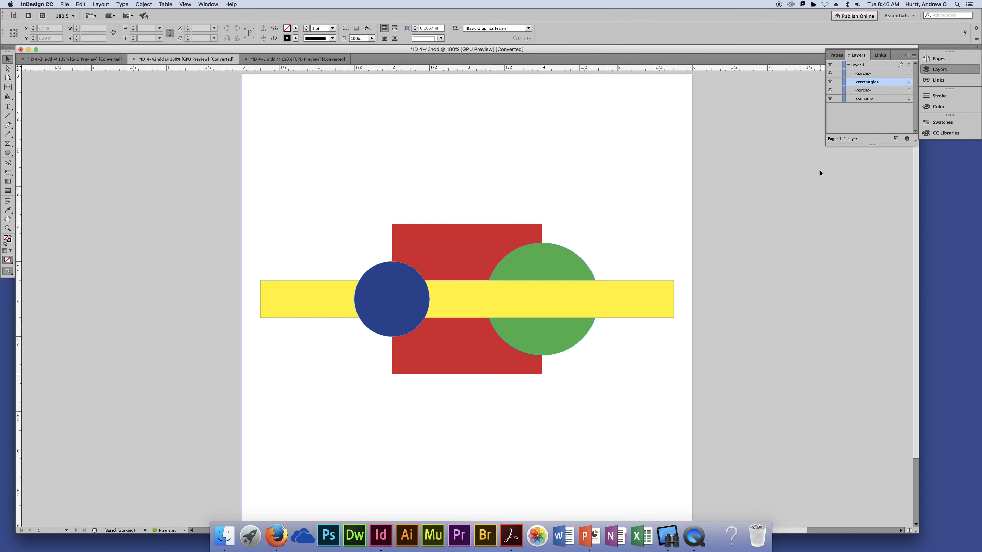
Step: Restack the green circle to the front of Layer 1 and the blue circle directly beneath the yellow rectangle
{"action": "left_click_drag", "start_coordinate": [868, 91], "coordinate": [870, 75]}
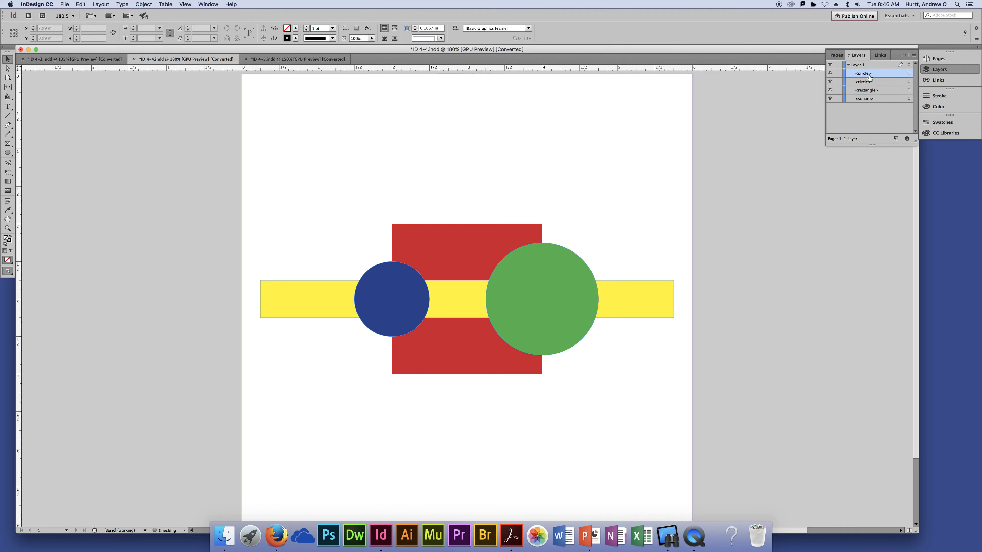
{"action": "left_click", "coordinate": [593, 286]}
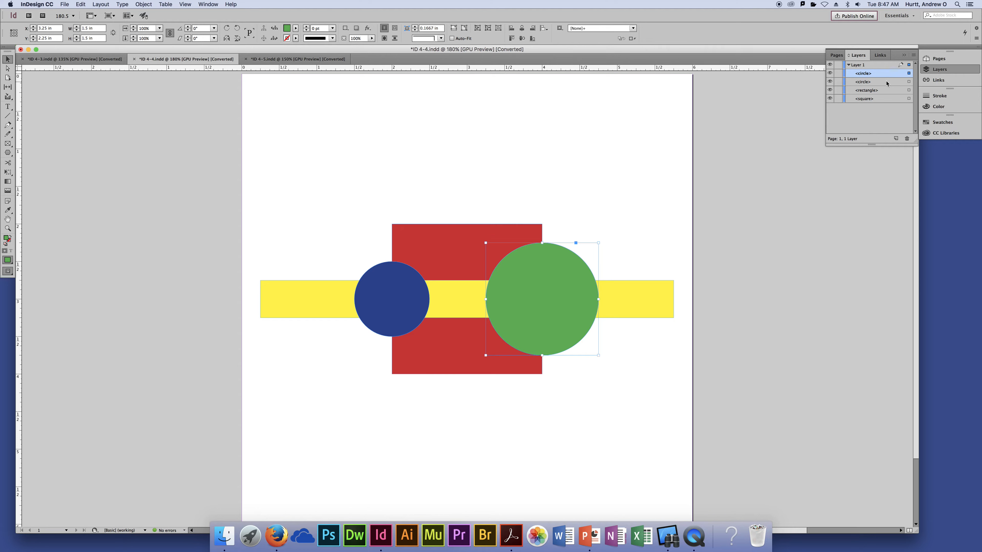
{"action": "left_click_drag", "start_coordinate": [883, 83], "coordinate": [881, 94]}
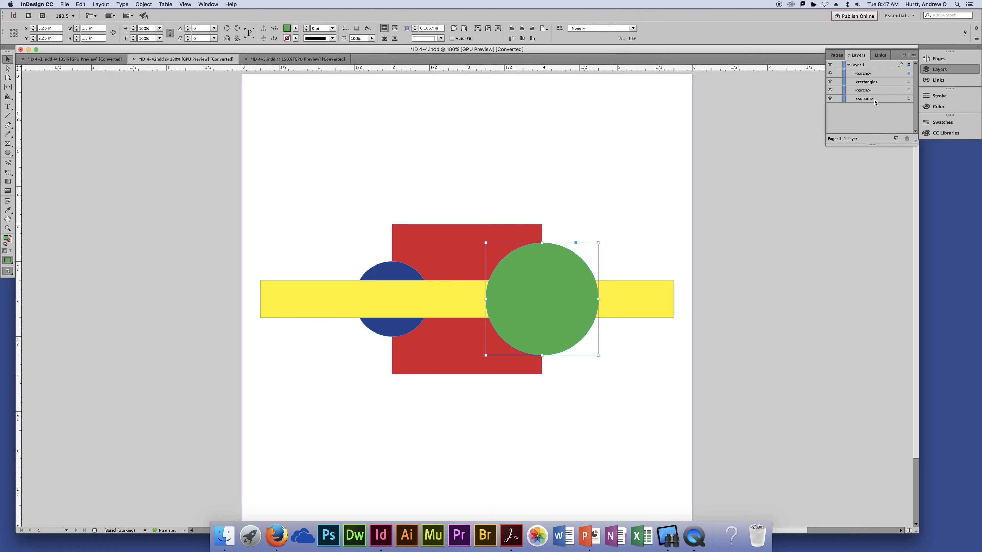
Step: Move the red square above the blue circle in Layer 1 and return it to the bottom of the stack
{"action": "left_click_drag", "start_coordinate": [873, 100], "coordinate": [869, 88]}
{"action": "left_click", "coordinate": [868, 119]}
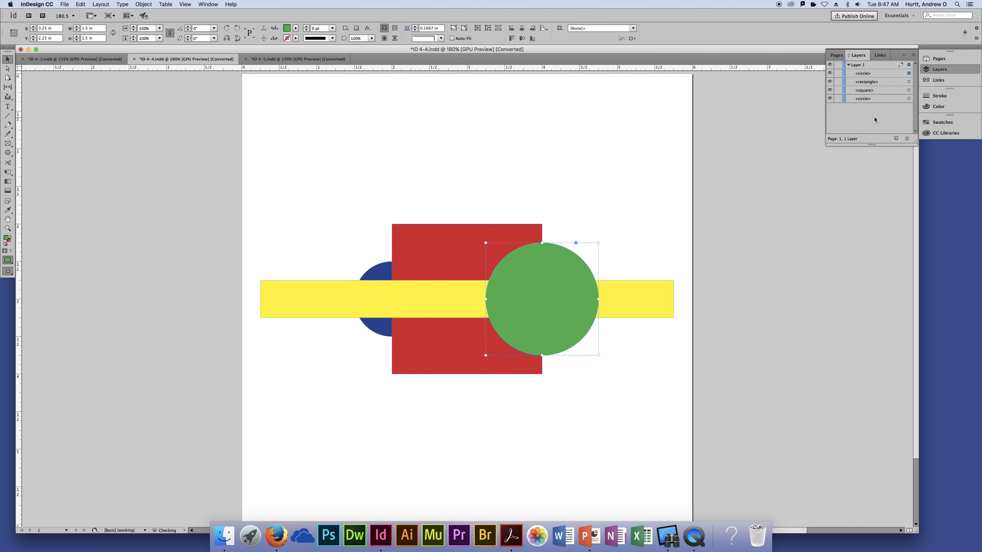
{"action": "left_click", "coordinate": [876, 94]}
{"action": "left_click_drag", "start_coordinate": [877, 95], "coordinate": [872, 107]}
{"action": "left_click", "coordinate": [877, 120]}
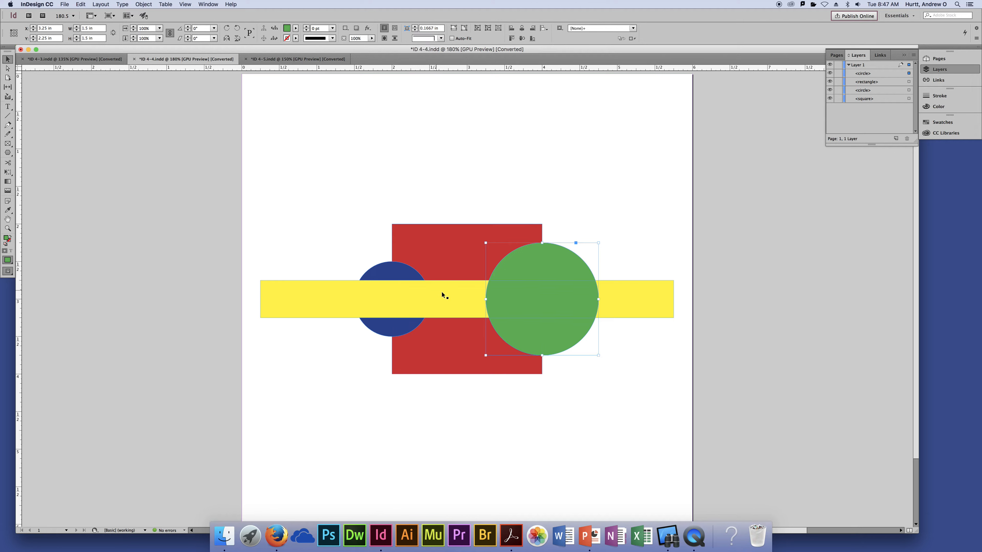
{"action": "left_click", "coordinate": [582, 142]}
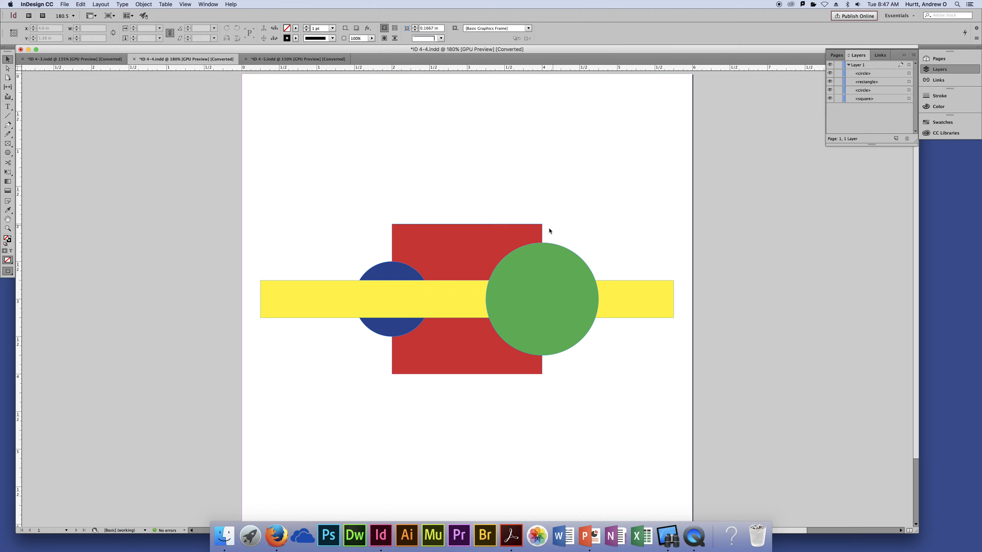
{"action": "left_click_drag", "start_coordinate": [653, 179], "coordinate": [390, 333]}
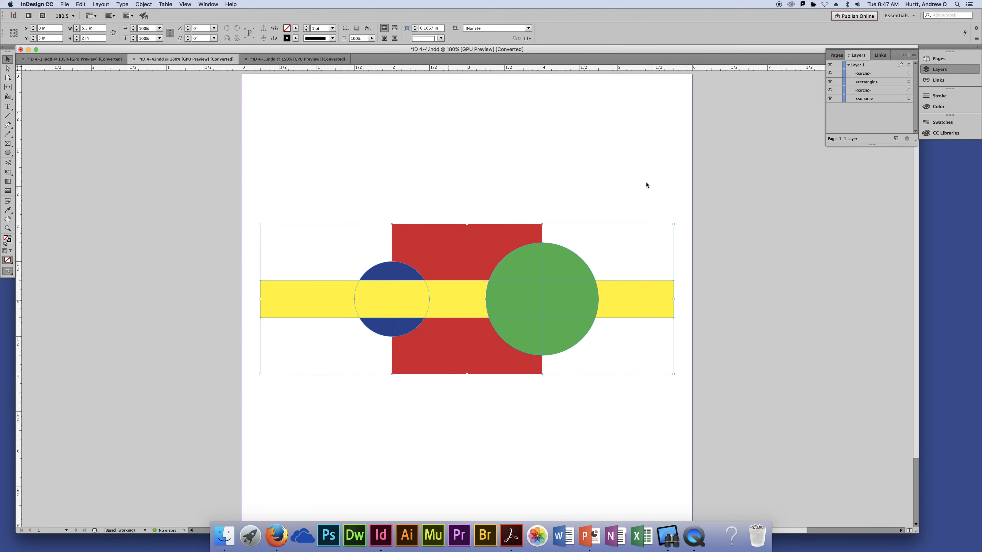
{"action": "left_click", "coordinate": [631, 155]}
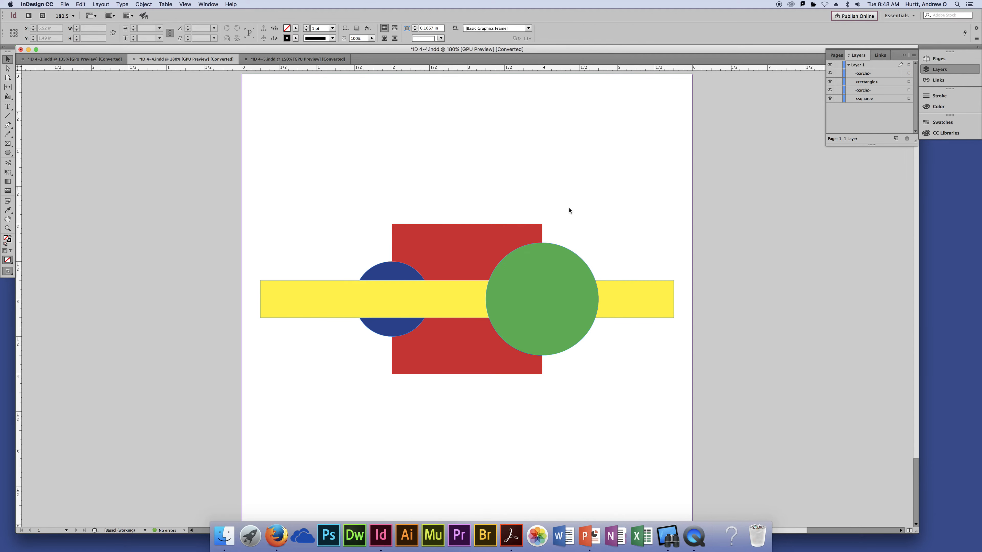
Step: Select the blue circle and restack it to the front of Layer 1
{"action": "left_click", "coordinate": [399, 272]}
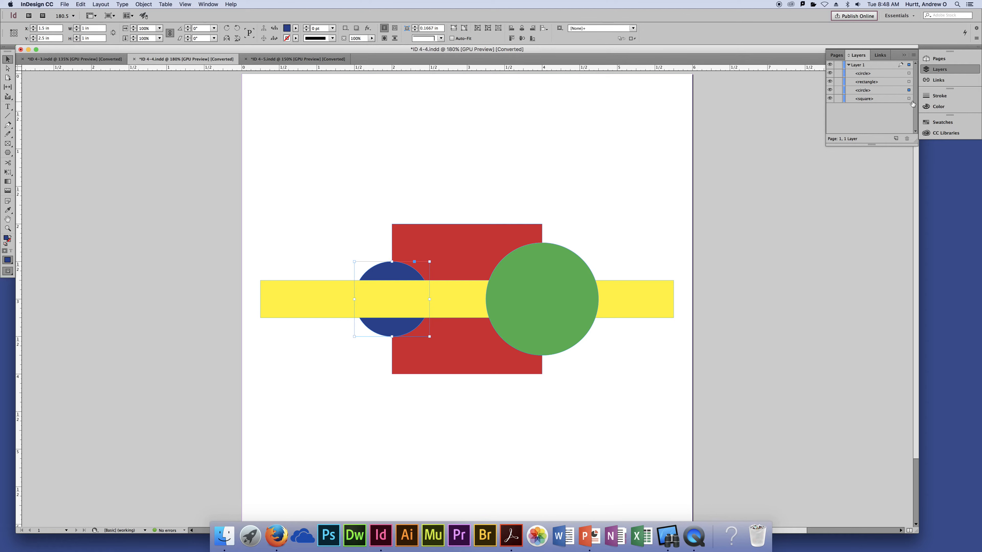
{"action": "left_click_drag", "start_coordinate": [892, 93], "coordinate": [889, 74]}
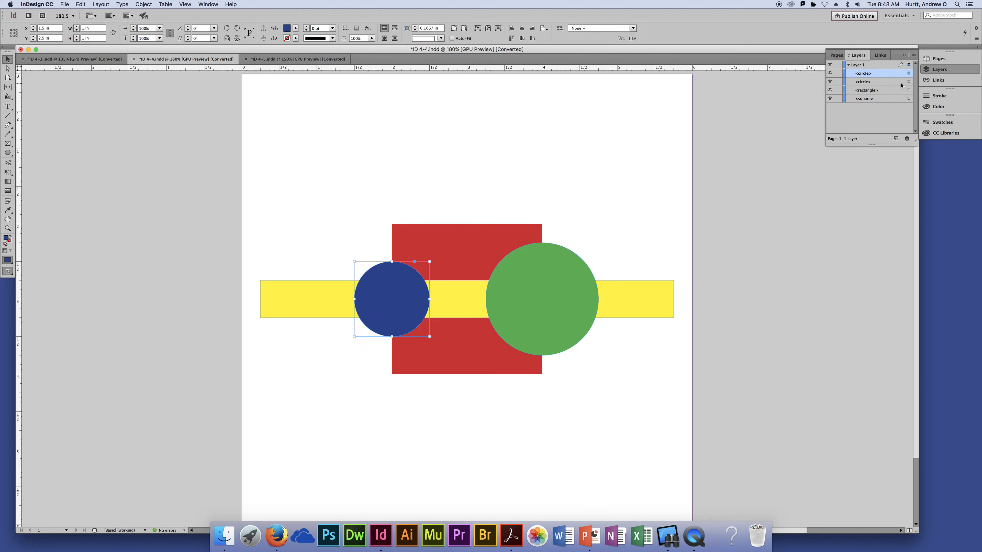
Step: Select the green circle through its entry in Layer 1 with the Select Item(s) command
{"action": "left_click", "coordinate": [866, 84]}
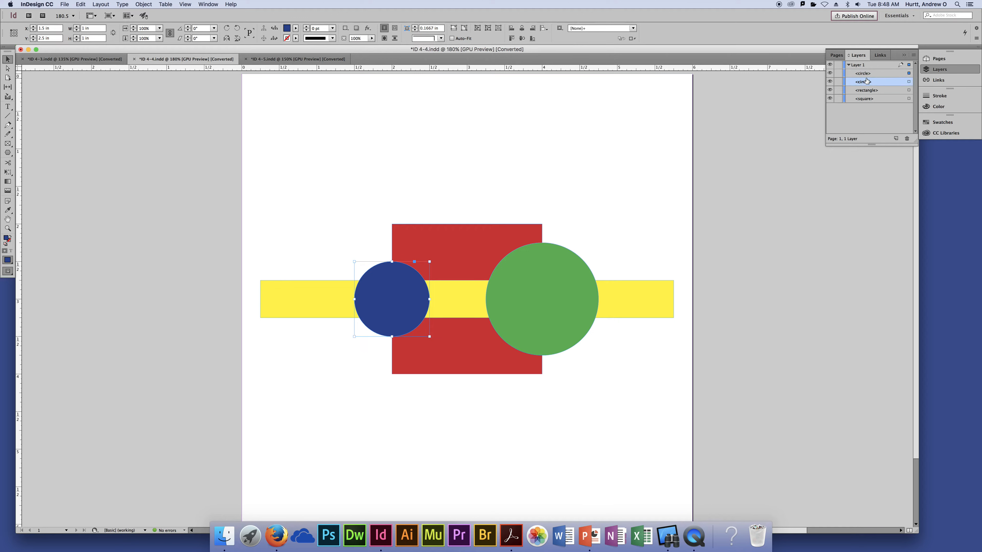
{"action": "right_click", "coordinate": [865, 85]}
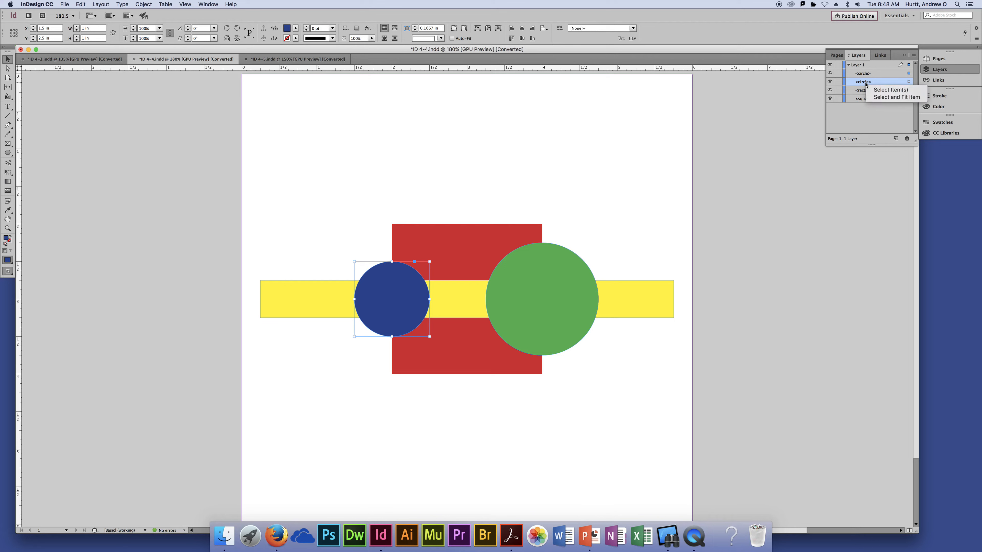
{"action": "left_click", "coordinate": [882, 83]}
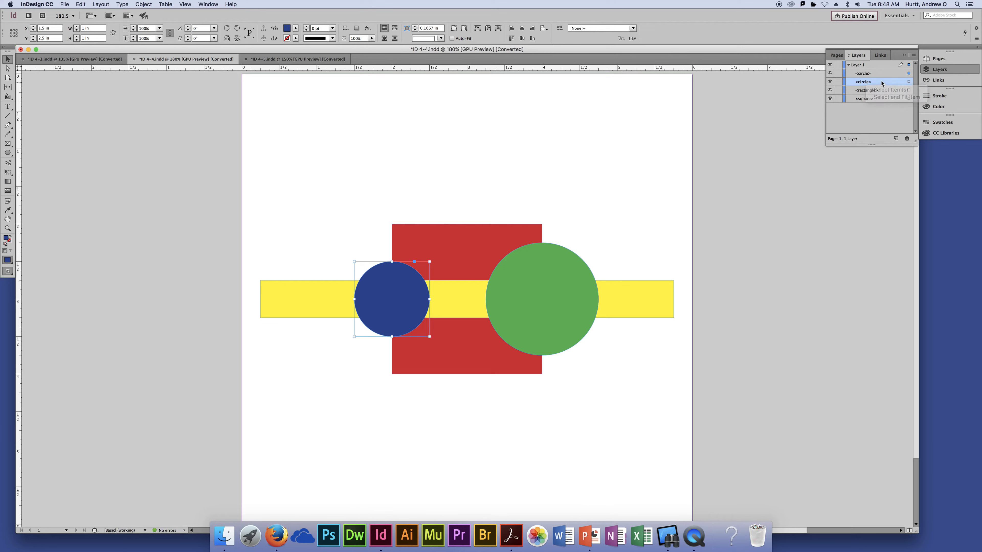
{"action": "right_click", "coordinate": [863, 83]}
{"action": "left_click", "coordinate": [863, 83]}
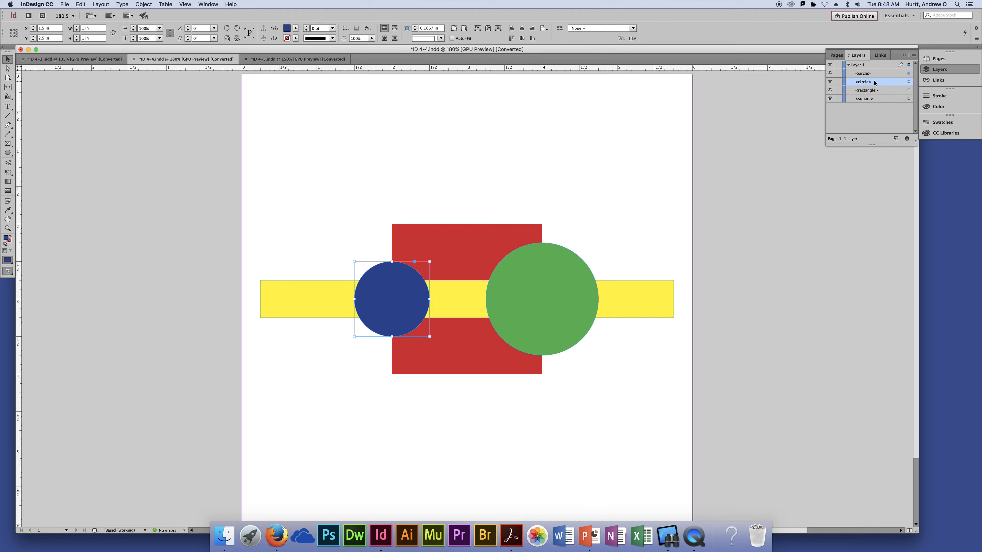
{"action": "left_click", "coordinate": [912, 55]}
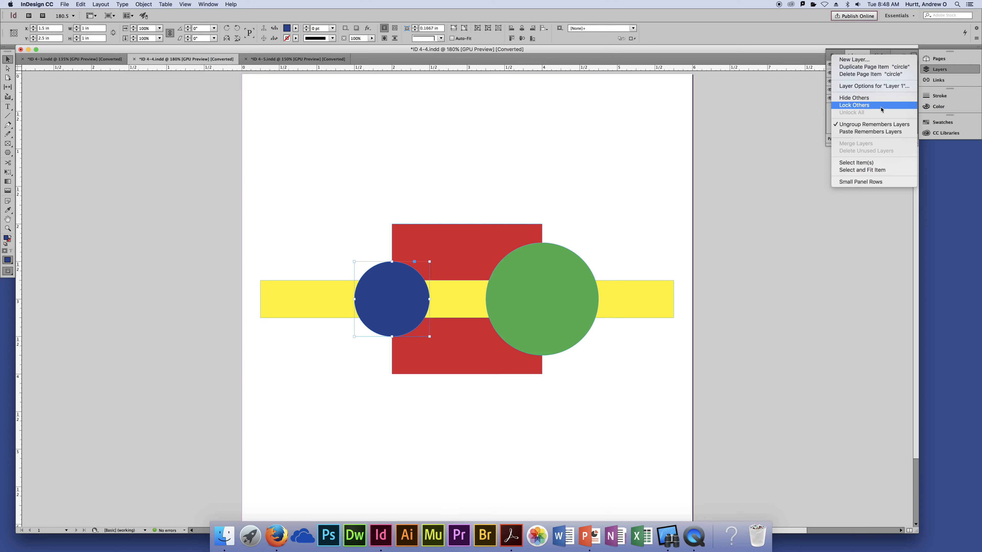
{"action": "left_click", "coordinate": [882, 163]}
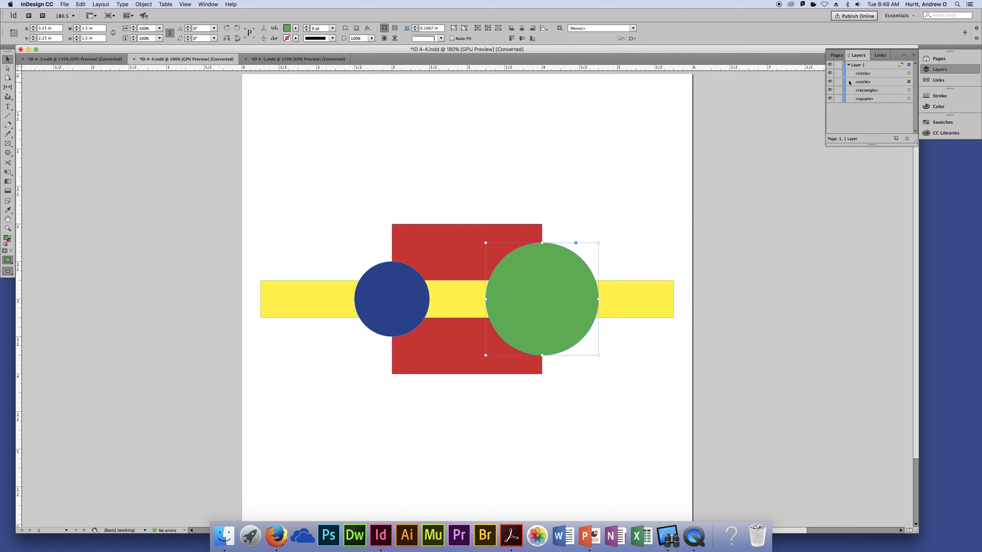
Step: Rename the green circle's entry in Layer 1 as "green circle"
{"action": "left_click", "coordinate": [859, 81]}
{"action": "right_click", "coordinate": [867, 83]}
{"action": "left_click", "coordinate": [872, 88]}
{"action": "double_click", "coordinate": [865, 82]}
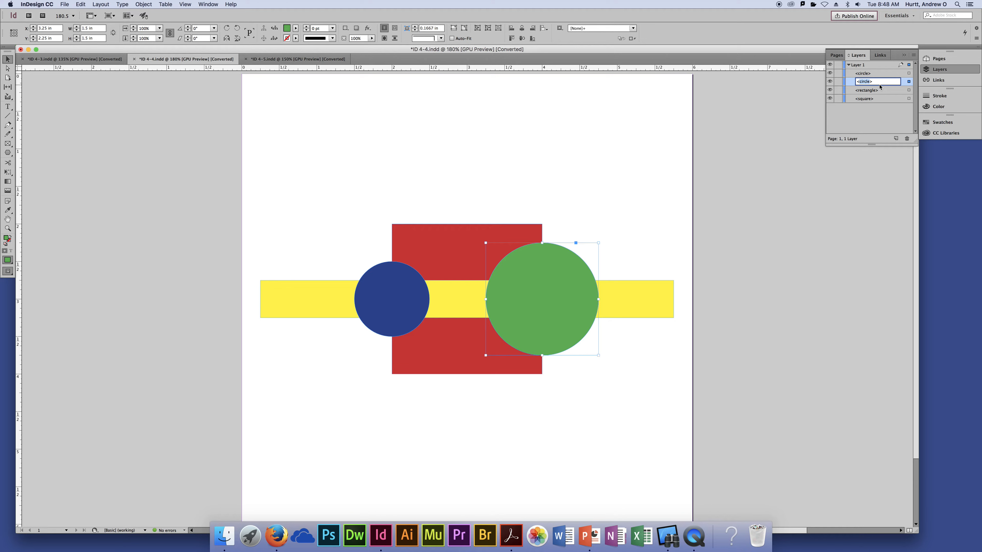
{"action": "type", "text": "green c"}
{"action": "type", "text": "ircle"}
{"action": "key", "text": "Return"}
{"action": "left_click", "coordinate": [884, 118]}
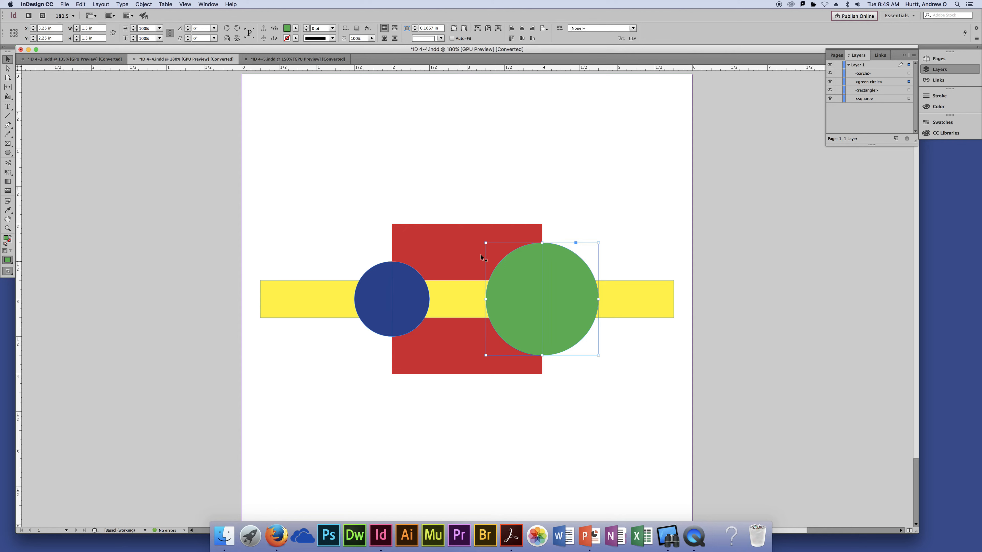
Step: Restack the green circle beneath the yellow rectangle and directly above the red square, trying it beneath the square as well
{"action": "left_click", "coordinate": [425, 292]}
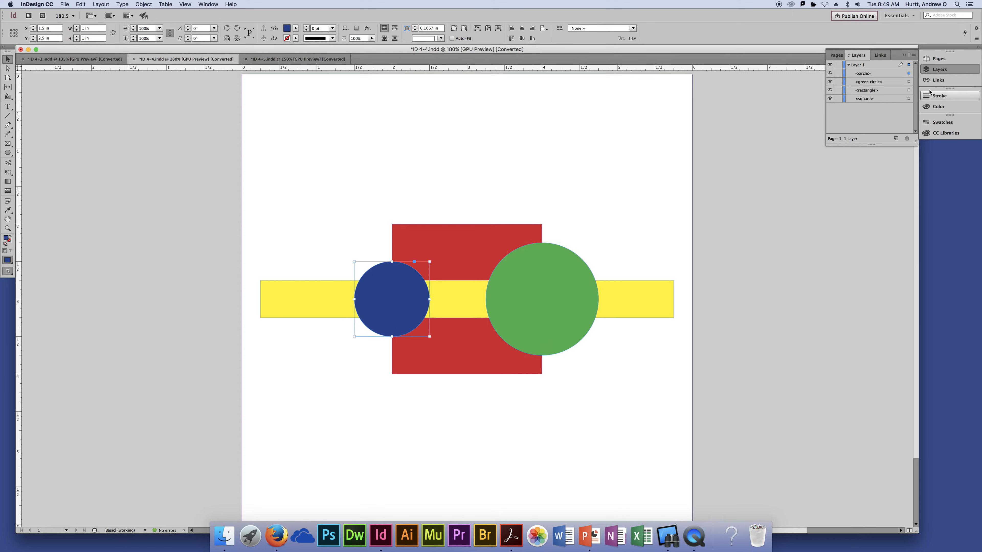
{"action": "left_click", "coordinate": [564, 267]}
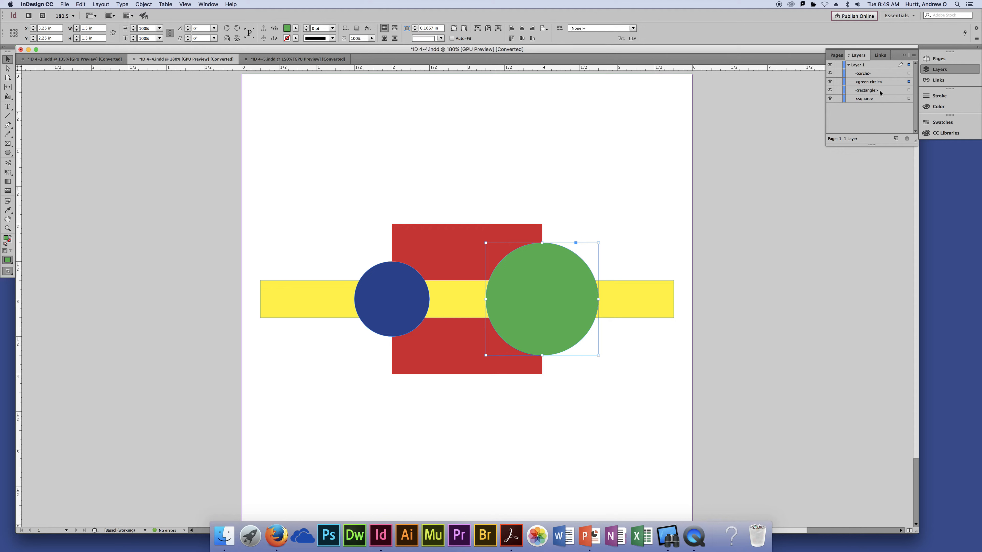
{"action": "left_click_drag", "start_coordinate": [898, 83], "coordinate": [891, 94]}
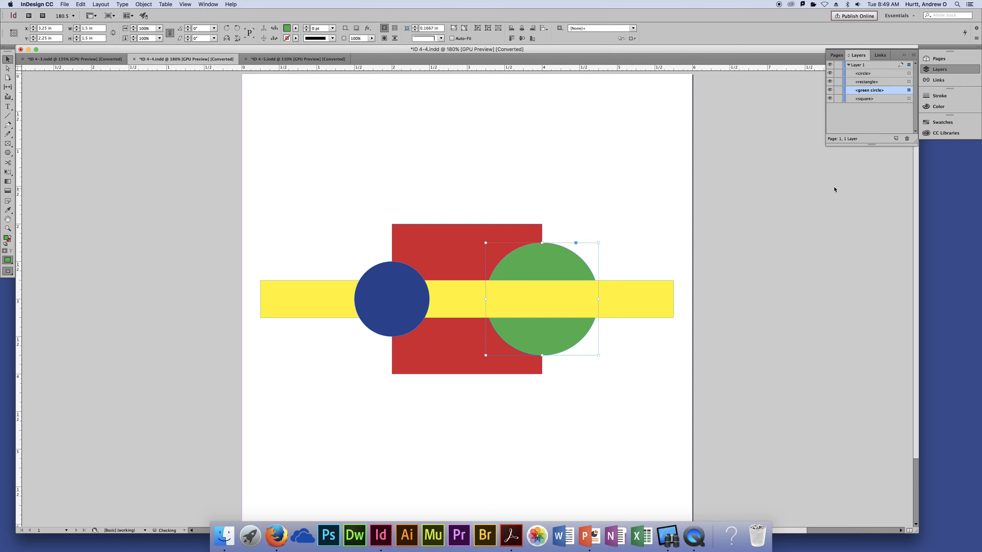
{"action": "left_click_drag", "start_coordinate": [874, 104], "coordinate": [875, 105]}
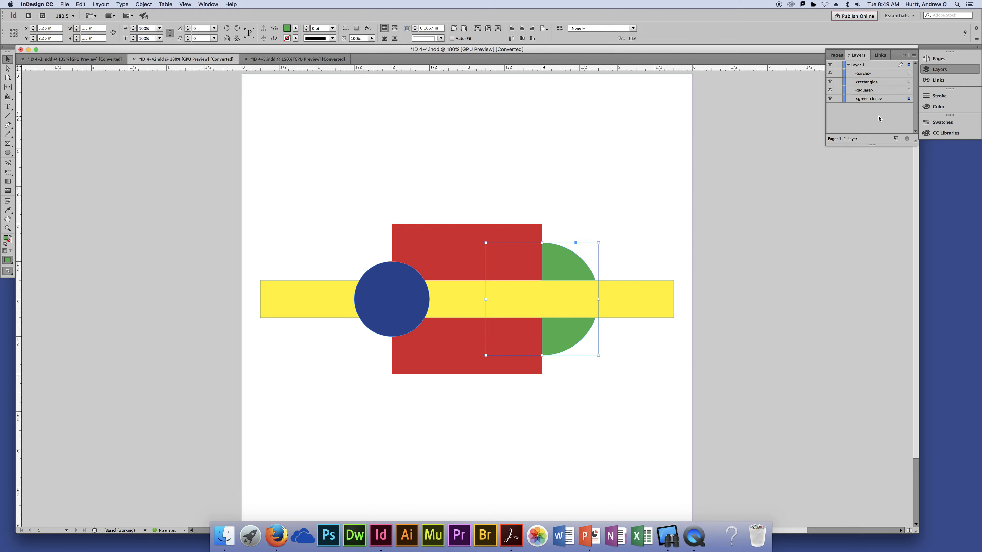
{"action": "left_click_drag", "start_coordinate": [880, 102], "coordinate": [878, 91]}
{"action": "left_click", "coordinate": [590, 128]}
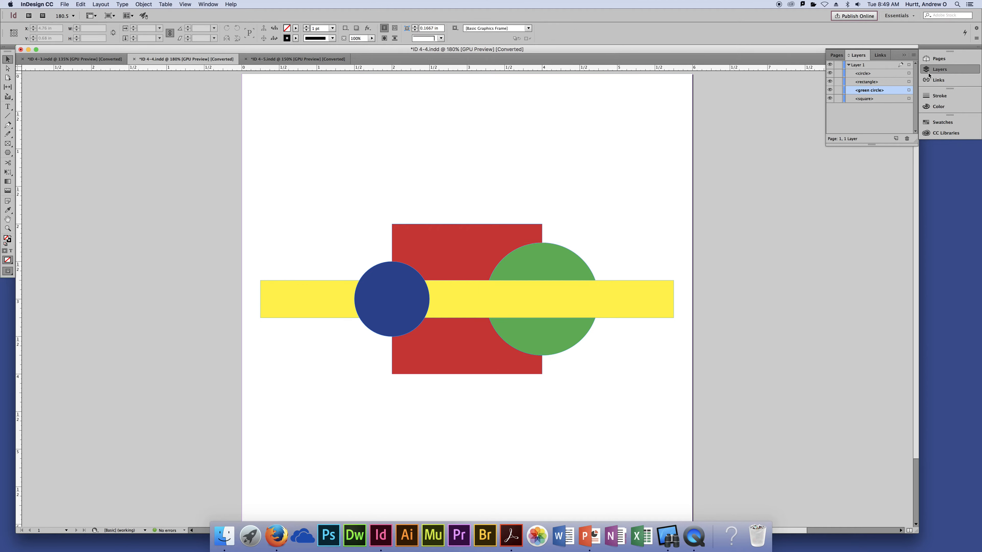
Step: Add a new layer, with a triangle about 1.15 in wide and 1 in high on it, placed near the page's upper left
{"action": "left_click", "coordinate": [896, 138]}
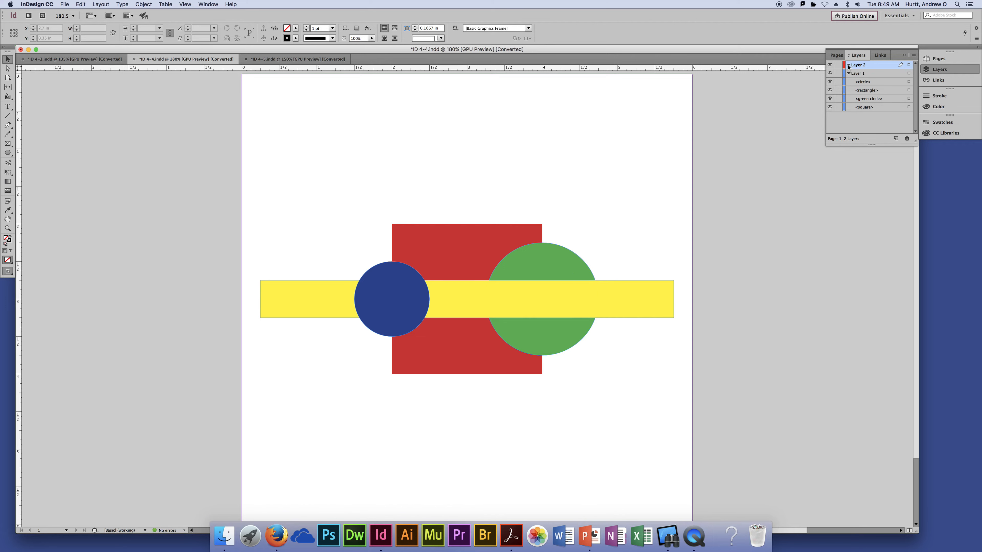
{"action": "left_click", "coordinate": [9, 131]}
{"action": "left_click", "coordinate": [8, 154]}
{"action": "left_click_drag", "start_coordinate": [140, 144], "coordinate": [227, 219]}
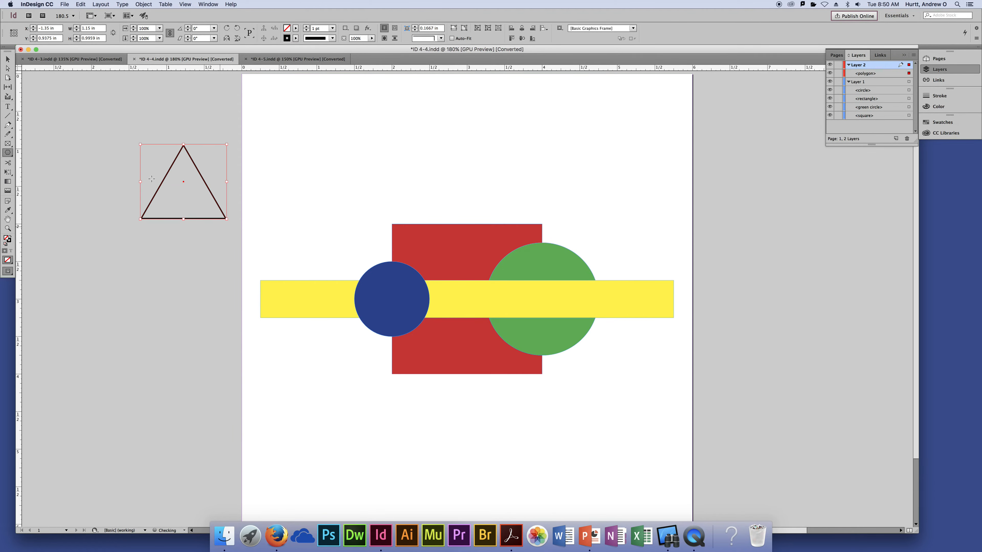
{"action": "left_click", "coordinate": [7, 59]}
{"action": "left_click_drag", "start_coordinate": [192, 219], "coordinate": [342, 183]}
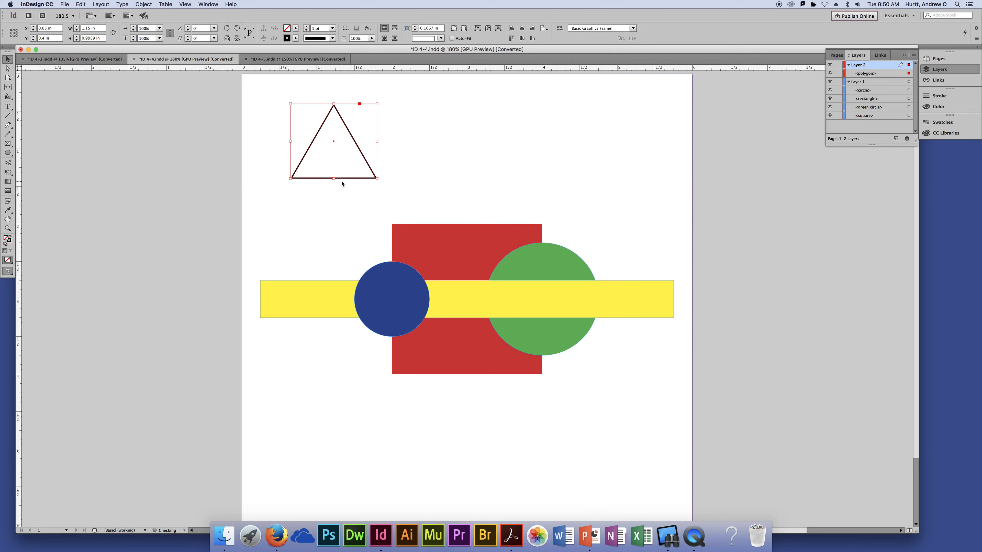
Step: Fill the triangle with the blue circle's color using the Eyedropper and duplicate it to the right
{"action": "key", "text": "i"}
{"action": "left_click", "coordinate": [399, 269]}
{"action": "key", "text": "v"}
{"action": "left_click_drag", "start_coordinate": [345, 147], "coordinate": [447, 145]}
Step: Recolor the duplicate triangle green by sampling the green circle with the Eyedropper
{"action": "key", "text": "i"}
{"action": "key", "text": "e"}
{"action": "key", "text": "i"}
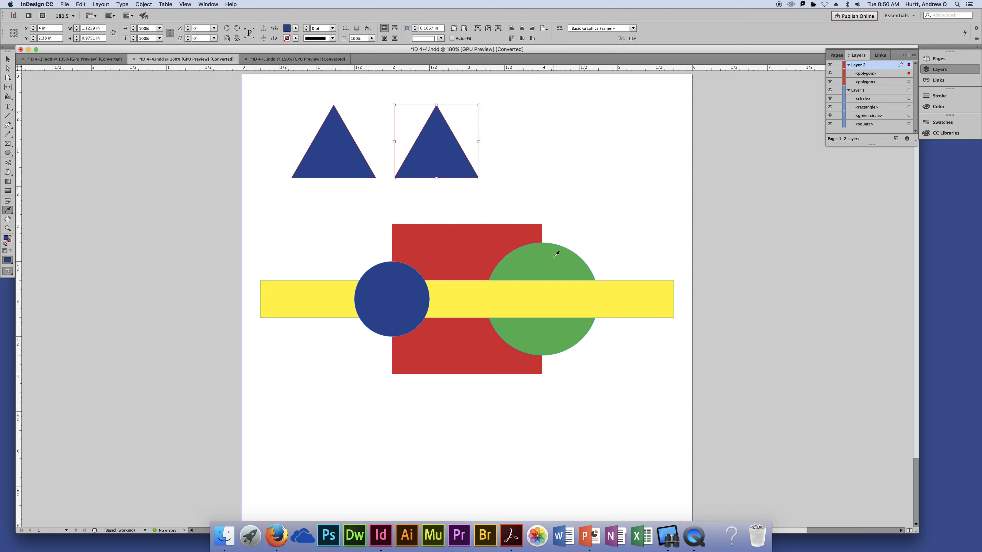
{"action": "left_click", "coordinate": [544, 249]}
Step: Select both triangles and move them together to a position centered above the red square
{"action": "key", "text": "v"}
{"action": "left_click_drag", "start_coordinate": [498, 141], "coordinate": [321, 152]}
{"action": "left_click_drag", "start_coordinate": [452, 166], "coordinate": [535, 171]}
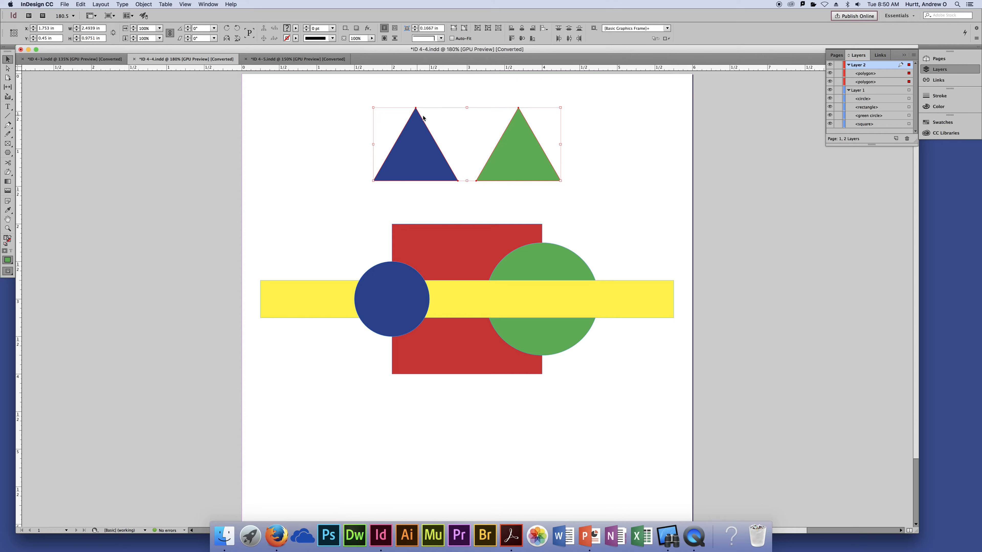
Step: Move both triangles over the Layer 1 shapes and back to the empty area above the red square
{"action": "left_click", "coordinate": [555, 256]}
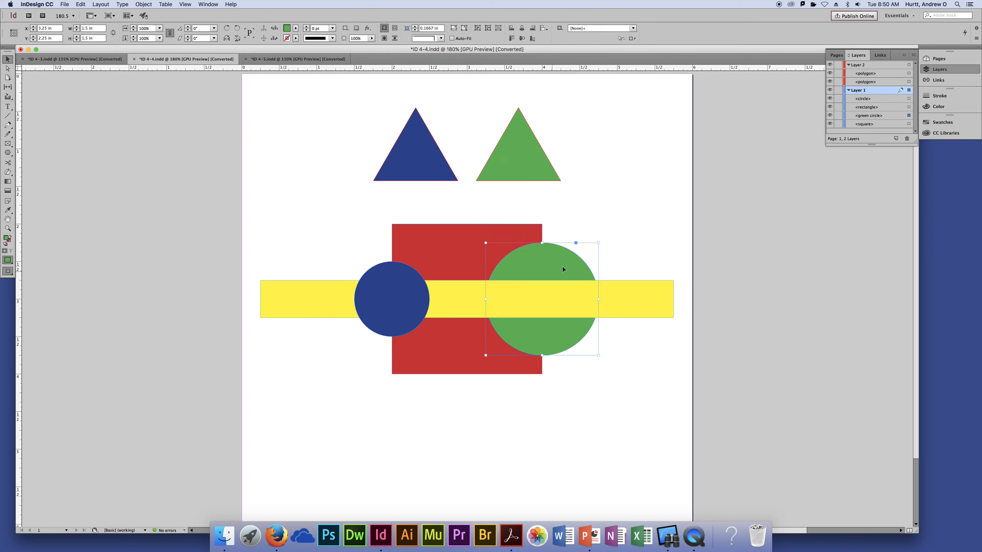
{"action": "left_click_drag", "start_coordinate": [576, 189], "coordinate": [359, 128]}
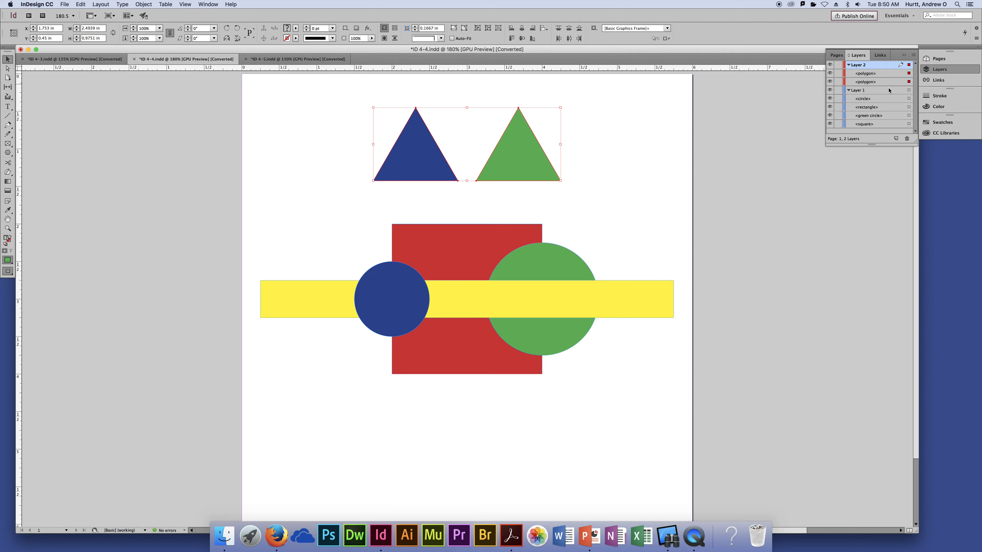
{"action": "left_click_drag", "start_coordinate": [509, 162], "coordinate": [652, 325]}
{"action": "left_click_drag", "start_coordinate": [560, 206], "coordinate": [532, 145]}
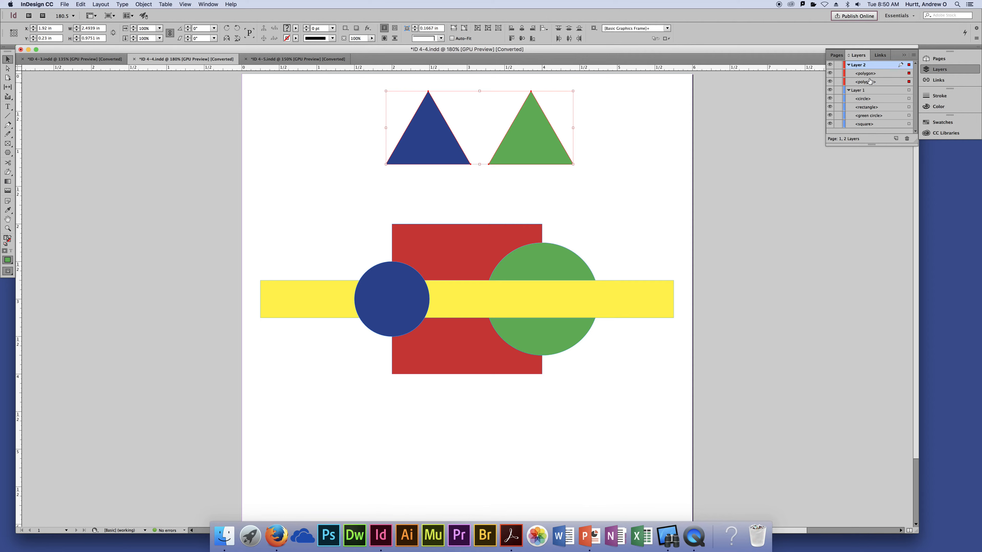
Step: Collapse both layers' object lists and move Layer 1 above Layer 2
{"action": "left_click", "coordinate": [848, 65]}
{"action": "left_click", "coordinate": [848, 73]}
{"action": "left_click_drag", "start_coordinate": [871, 73], "coordinate": [874, 67]}
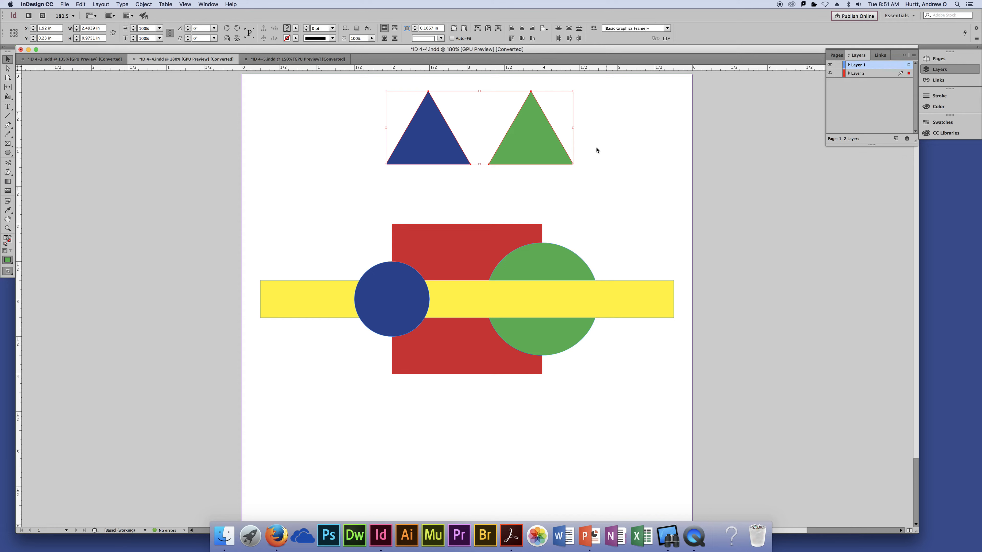
Step: Move both triangles over the Layer 1 shapes, then return them to the empty area above and slightly left of the red square
{"action": "left_click_drag", "start_coordinate": [553, 147], "coordinate": [564, 246]}
{"action": "left_click_drag", "start_coordinate": [446, 201], "coordinate": [328, 214]}
{"action": "left_click_drag", "start_coordinate": [314, 260], "coordinate": [356, 155]}
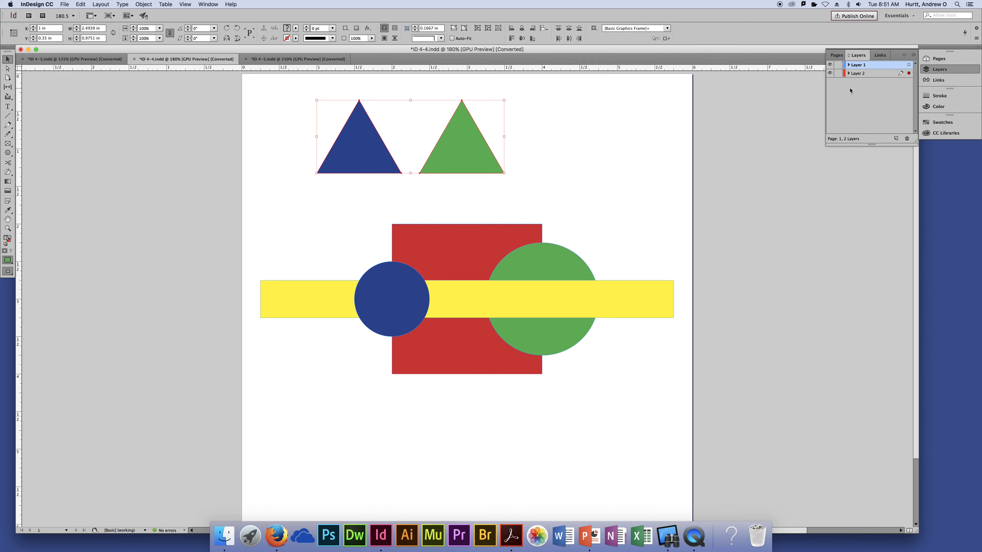
Step: Expand the object lists of both layers and set Layer 2's color to Peach in its layer options
{"action": "left_click", "coordinate": [849, 74]}
{"action": "left_click", "coordinate": [850, 65]}
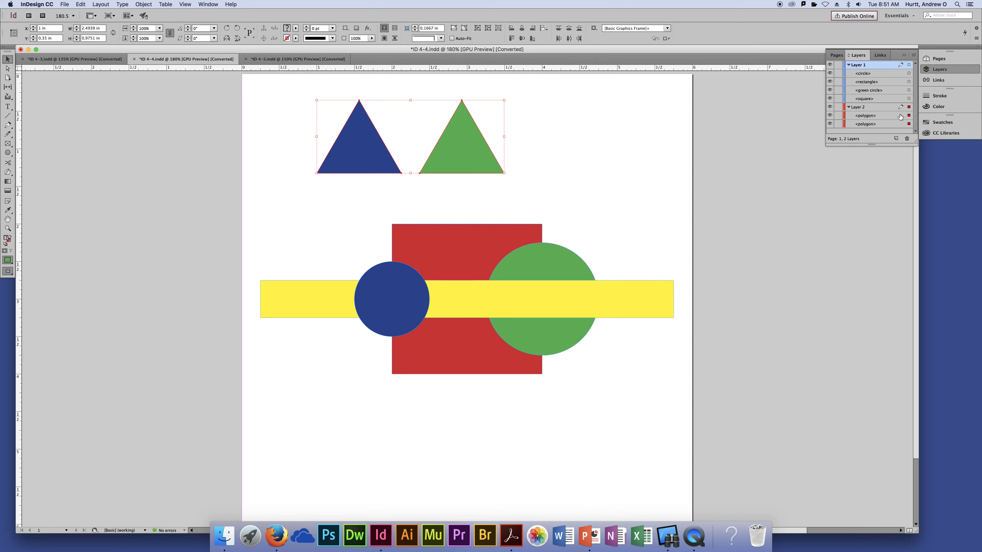
{"action": "left_click", "coordinate": [863, 109]}
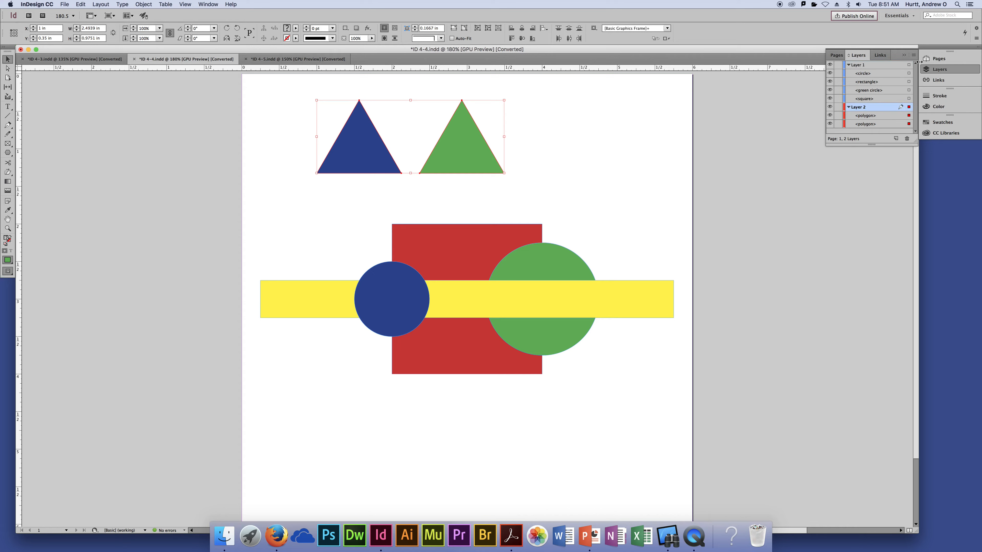
{"action": "left_click", "coordinate": [914, 55]}
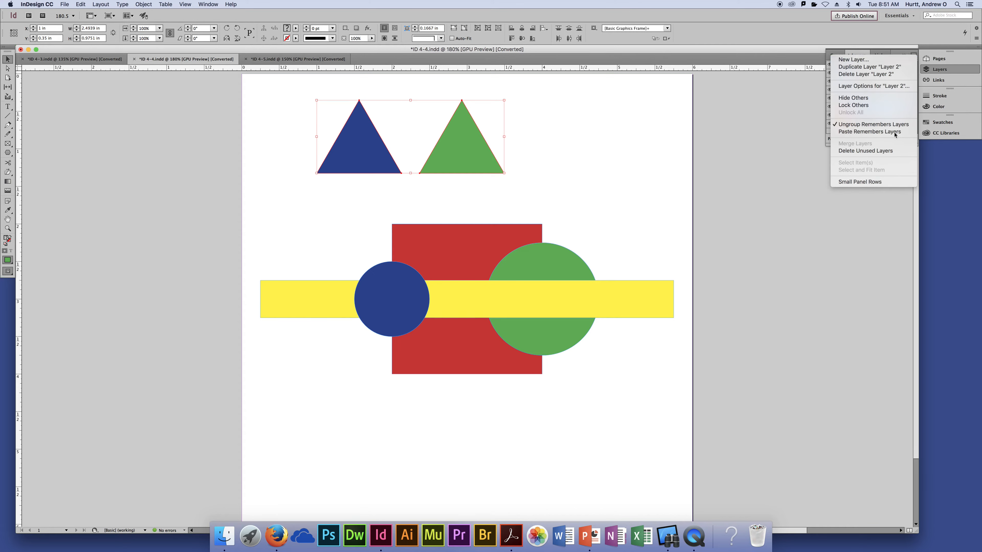
{"action": "left_click", "coordinate": [866, 87]}
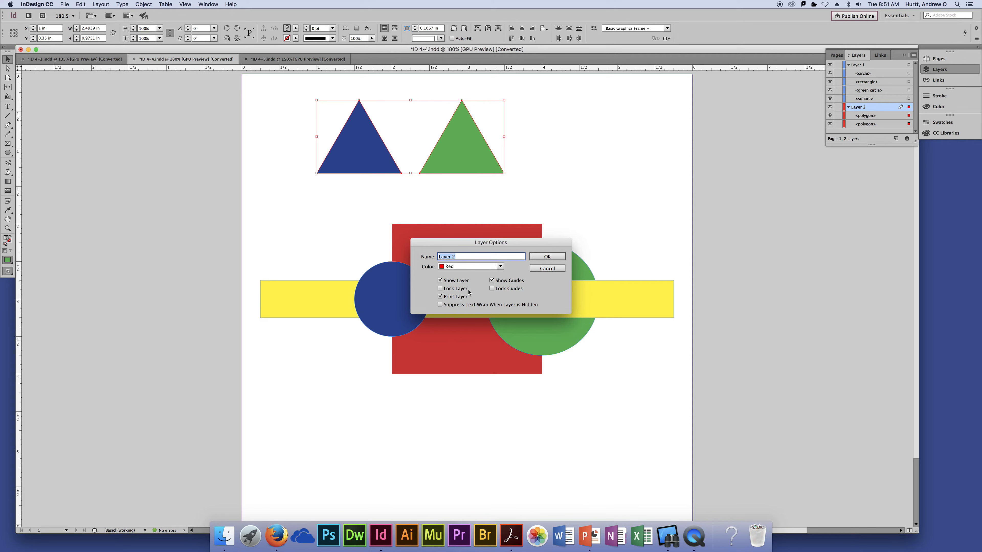
{"action": "left_click", "coordinate": [499, 267]}
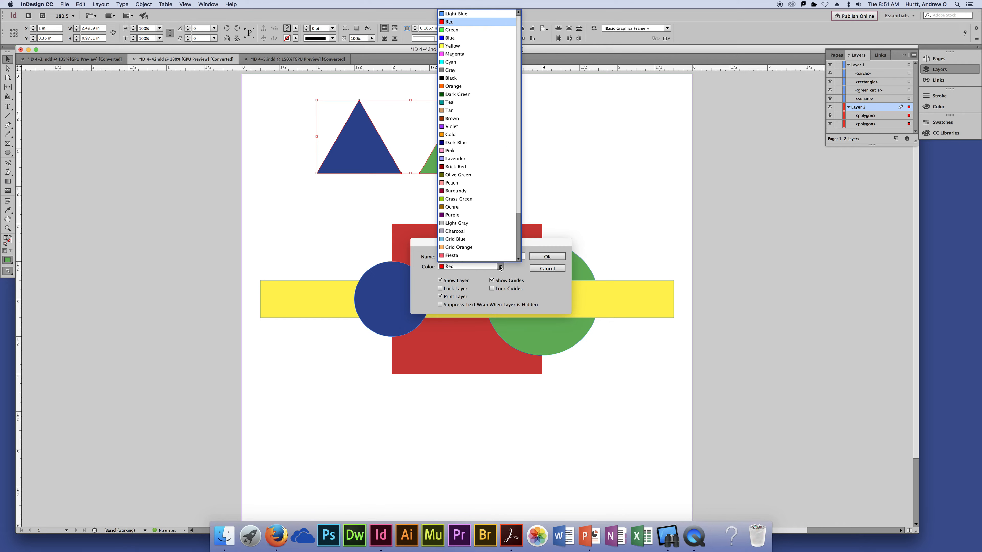
{"action": "left_click", "coordinate": [471, 184]}
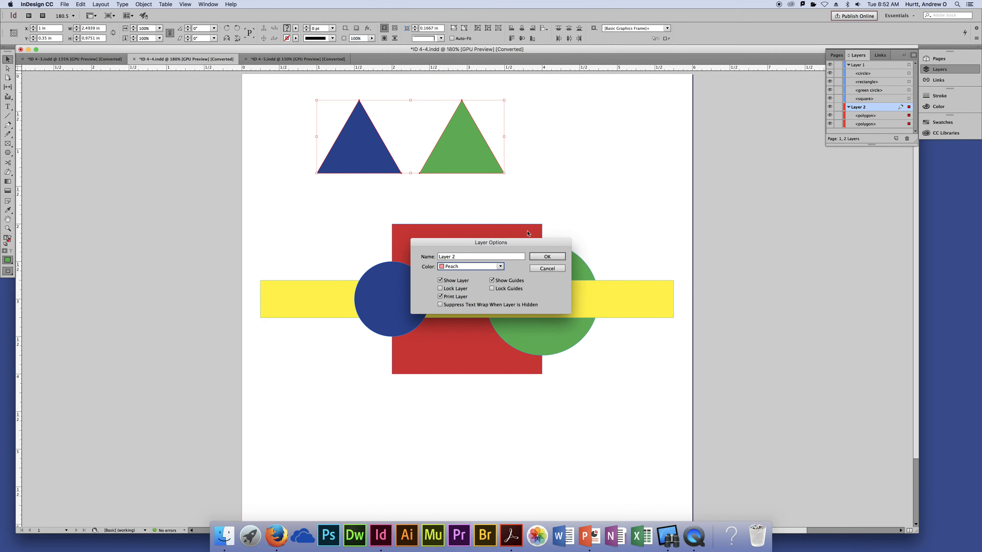
{"action": "left_click", "coordinate": [541, 257]}
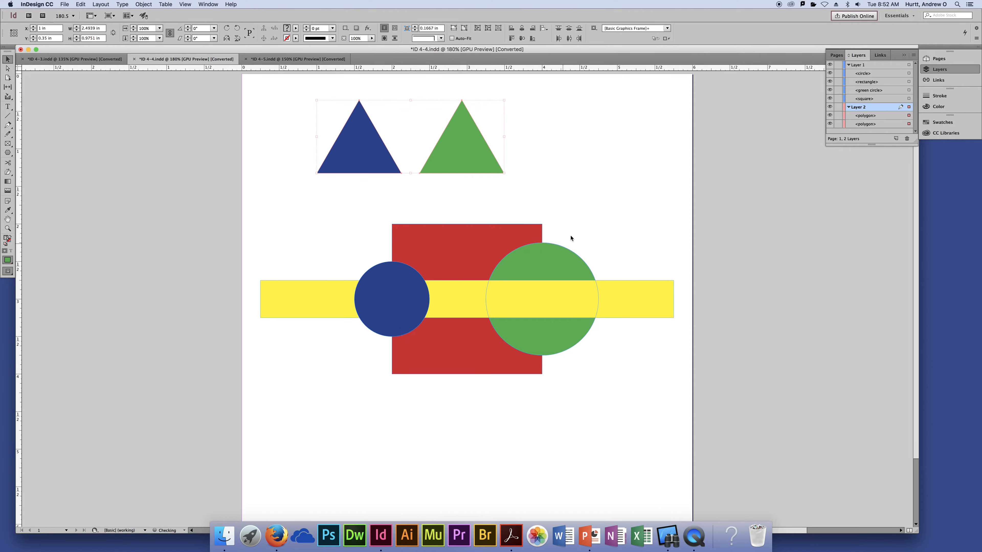
Step: Lengthen the layer list and change Layer 2's color to Sulphur in its layer options
{"action": "left_click_drag", "start_coordinate": [566, 143], "coordinate": [288, 188]}
{"action": "left_click_drag", "start_coordinate": [878, 145], "coordinate": [881, 180]}
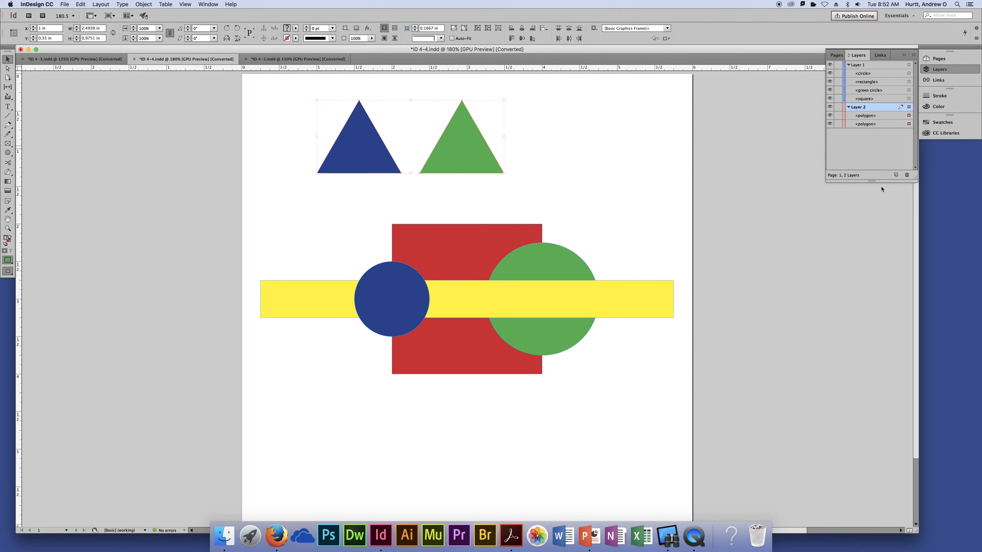
{"action": "left_click", "coordinate": [914, 55]}
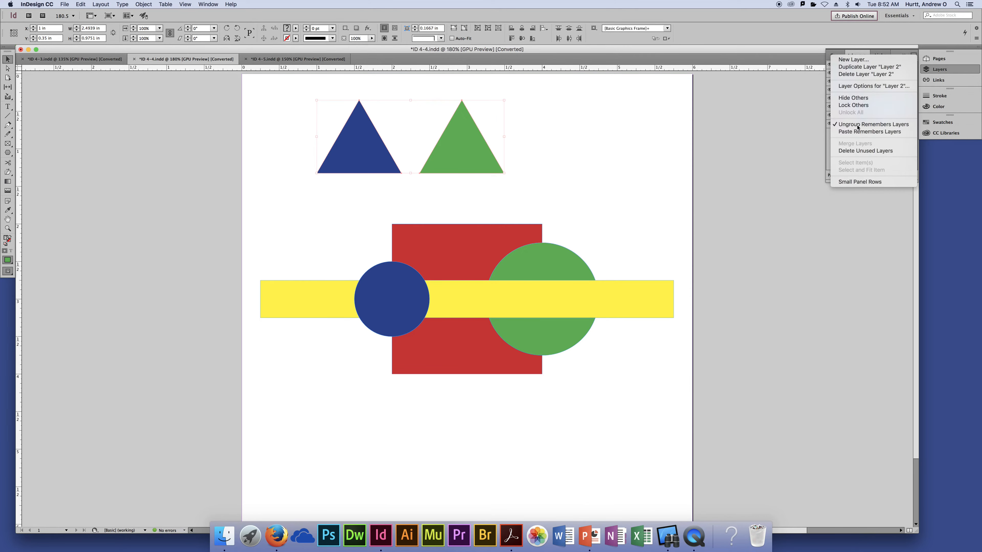
{"action": "left_click", "coordinate": [866, 86]}
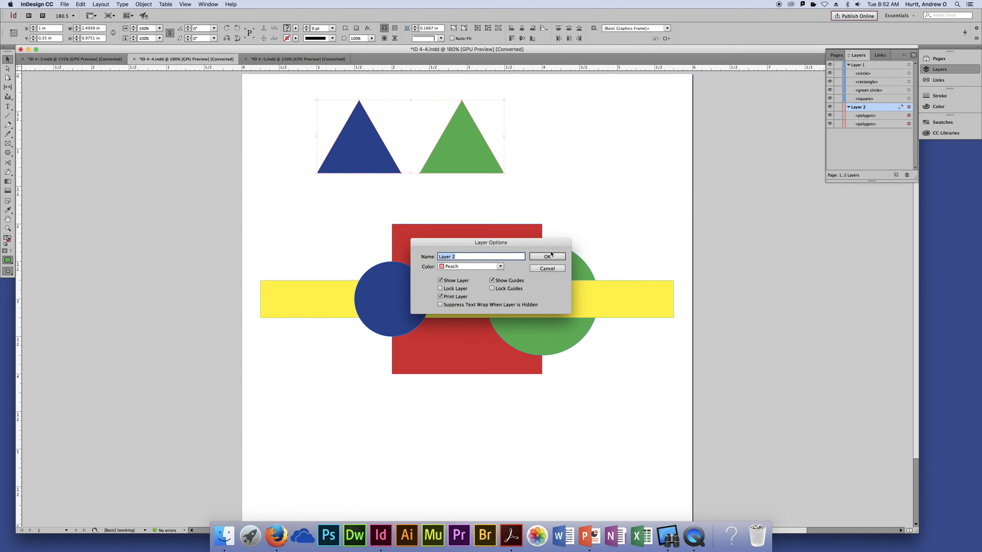
{"action": "left_click", "coordinate": [500, 266]}
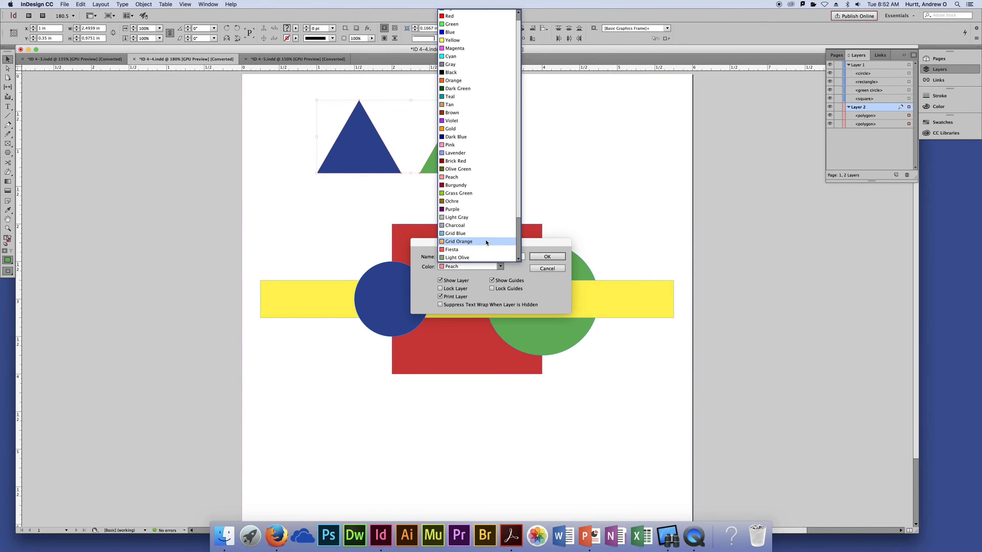
{"action": "scroll", "coordinate": [487, 243], "scroll_direction": "down", "scroll_amount": 5}
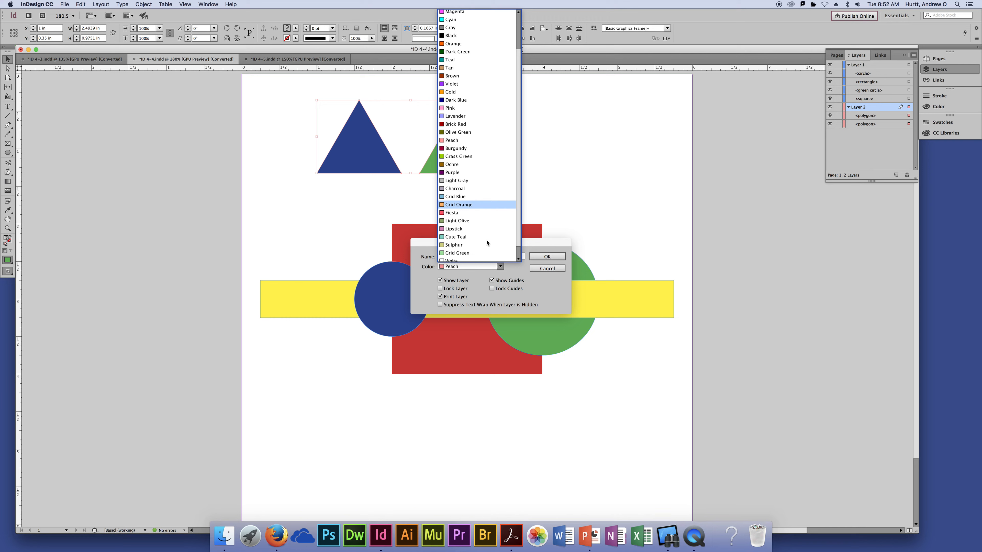
{"action": "scroll", "coordinate": [486, 242], "scroll_direction": "down", "scroll_amount": 1}
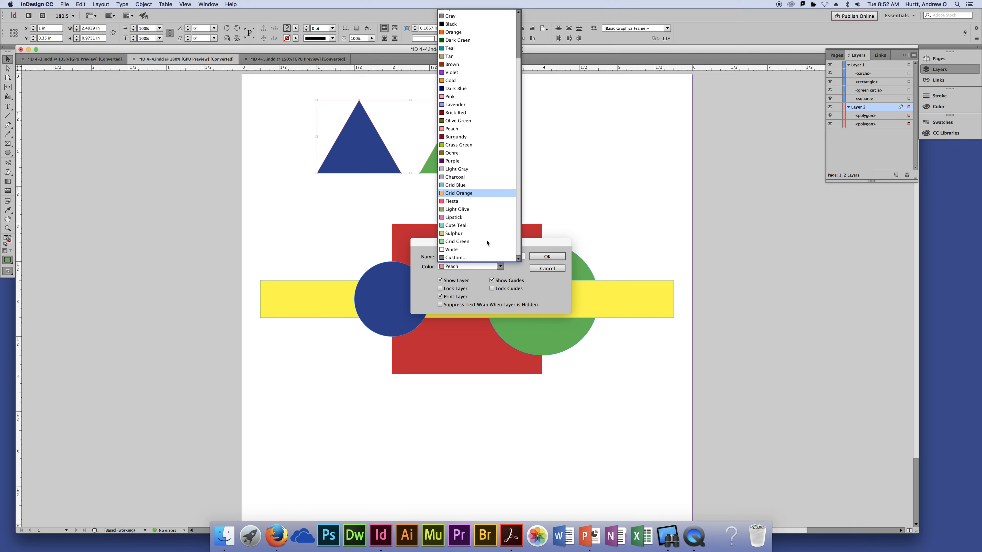
{"action": "left_click", "coordinate": [464, 234]}
{"action": "left_click", "coordinate": [547, 257]}
{"action": "left_click_drag", "start_coordinate": [561, 196], "coordinate": [248, 94]}
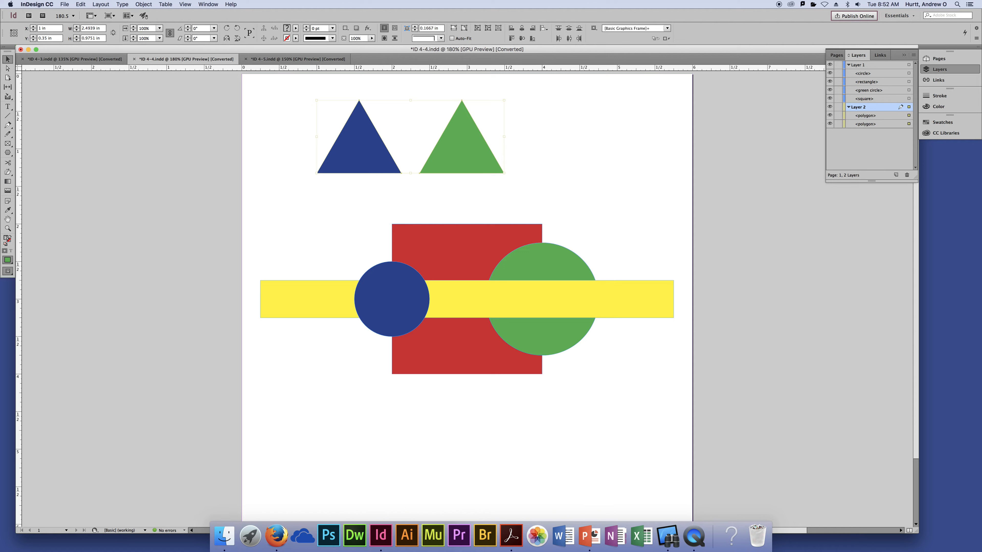
Step: Select the blue circle, move it from Layer 1 into Layer 2, and return it to the top of Layer 1
{"action": "left_click", "coordinate": [636, 186]}
{"action": "left_click", "coordinate": [400, 295]}
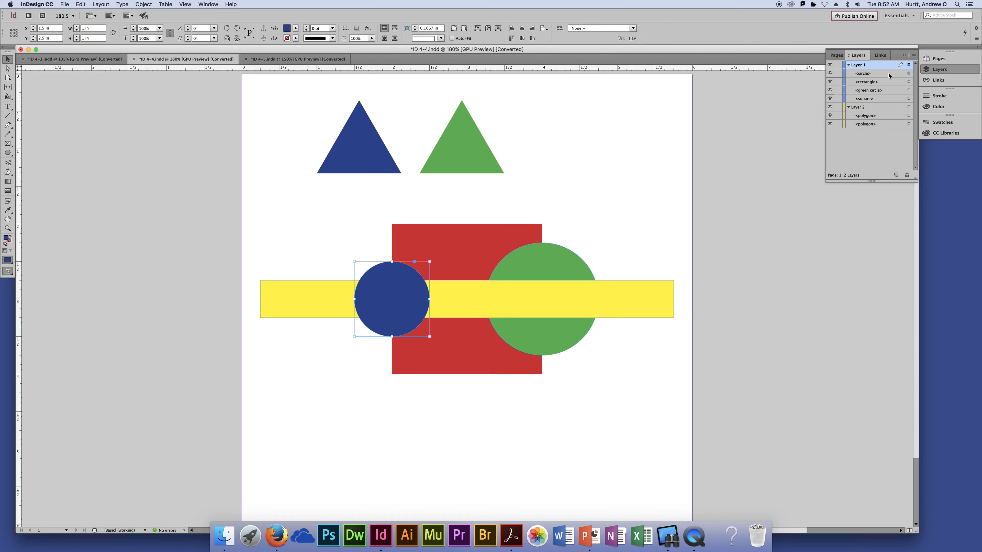
{"action": "left_click_drag", "start_coordinate": [888, 74], "coordinate": [878, 113]}
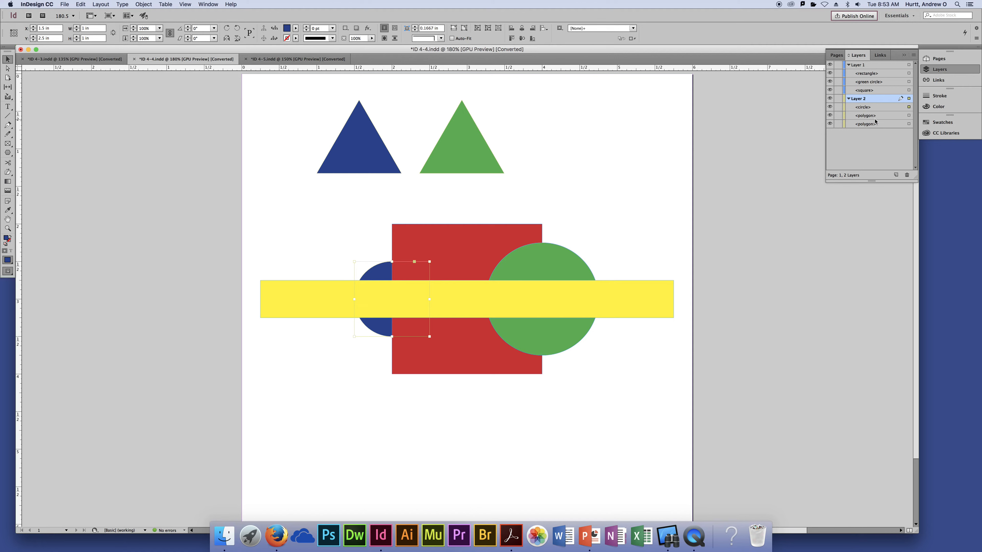
{"action": "left_click_drag", "start_coordinate": [872, 109], "coordinate": [872, 73]}
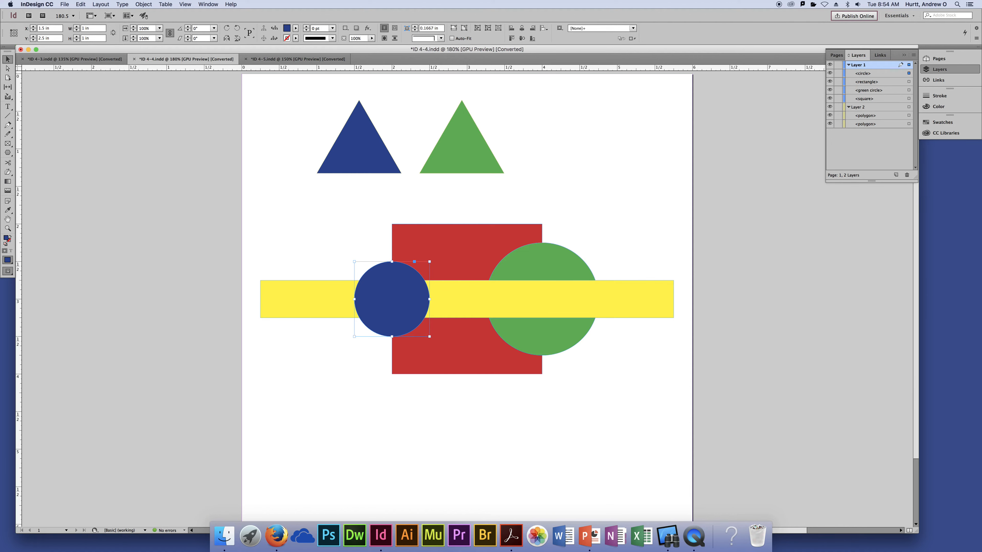
Step: Switch to the ID 4-5.indd document and hide the floating layer list
{"action": "left_click", "coordinate": [263, 59]}
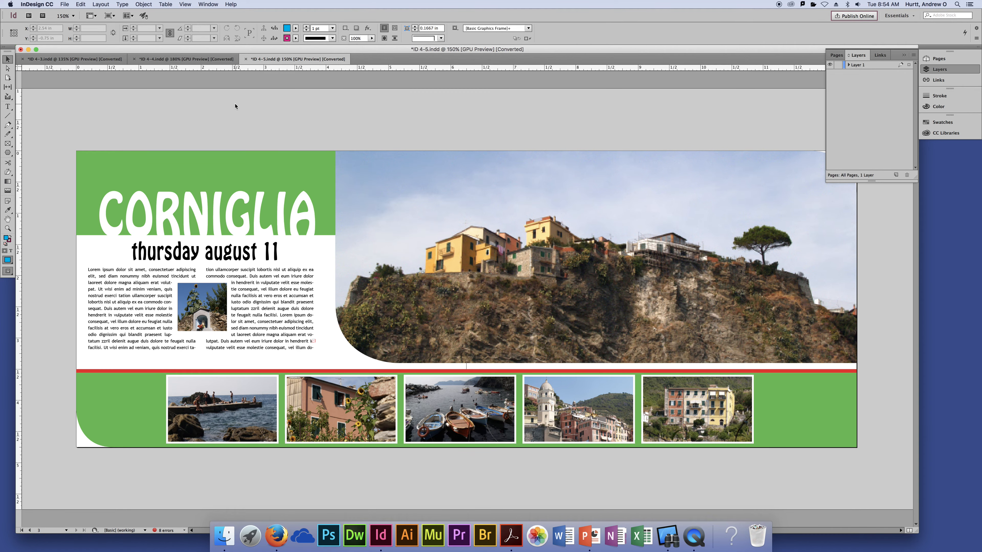
{"action": "key", "text": "super+equal"}
{"action": "key", "text": "super+equal"}
{"action": "key", "text": "super+equal"}
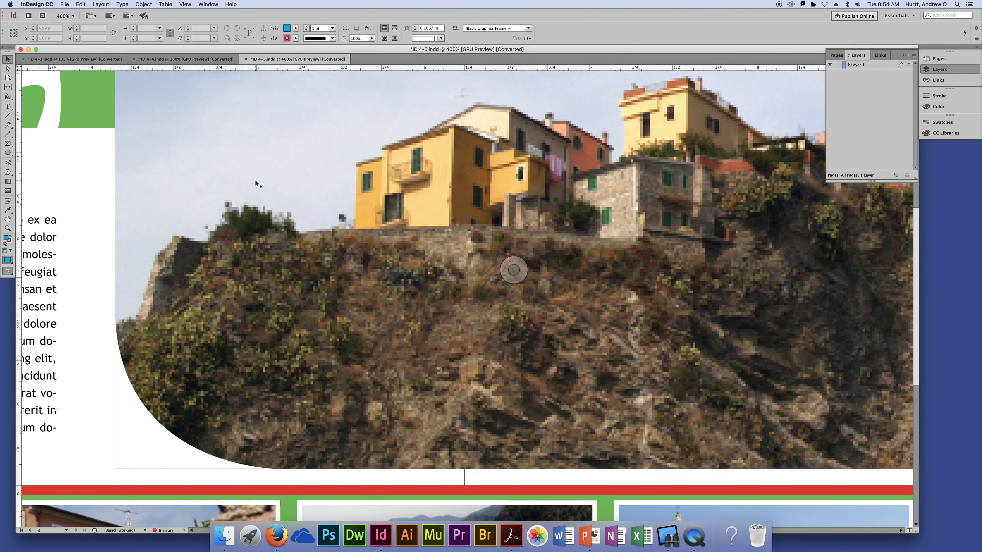
{"action": "key", "text": "super+minus"}
{"action": "key", "text": "super+minus"}
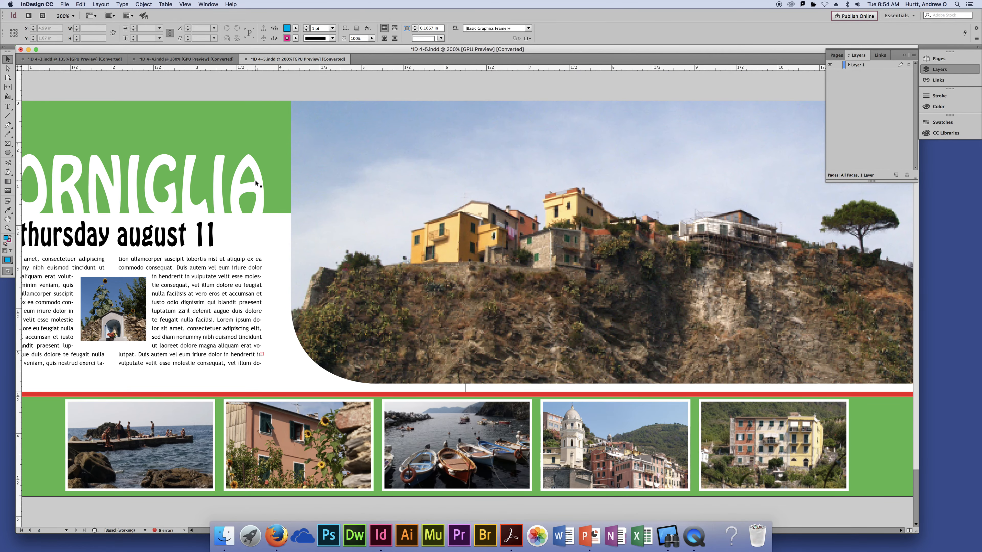
{"action": "scroll", "coordinate": [309, 197], "scroll_direction": "right", "scroll_amount": 5}
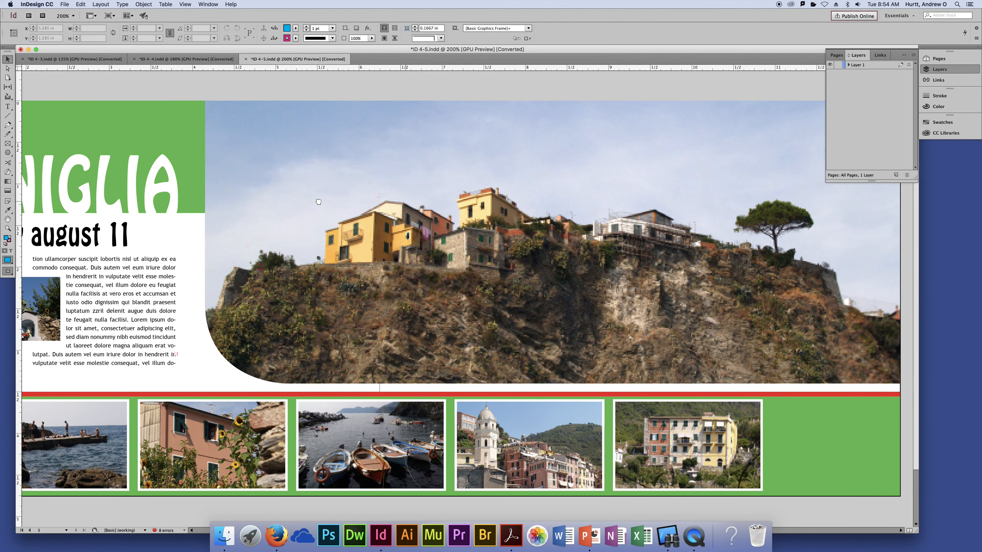
{"action": "key", "text": "super+minus"}
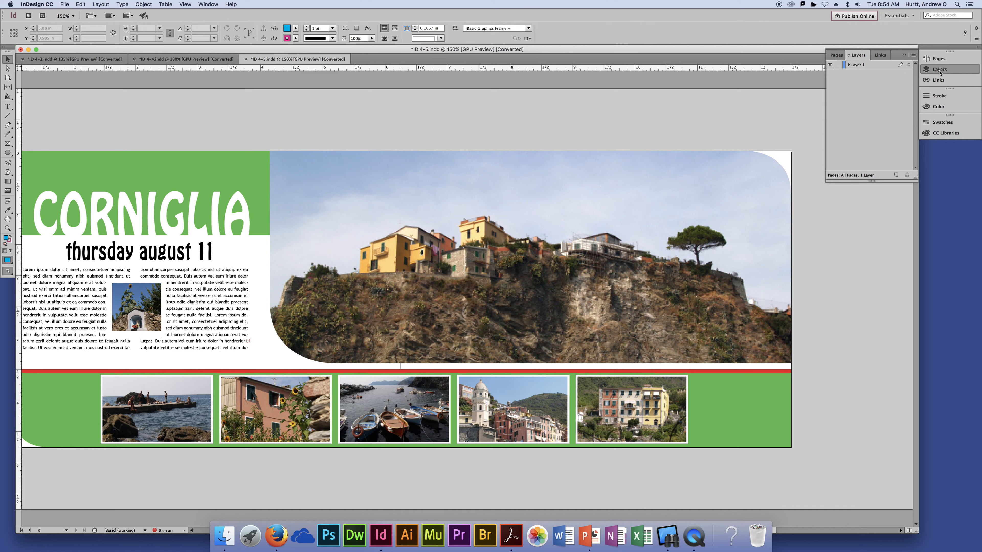
{"action": "scroll", "coordinate": [482, 197], "scroll_direction": "left", "scroll_amount": 3}
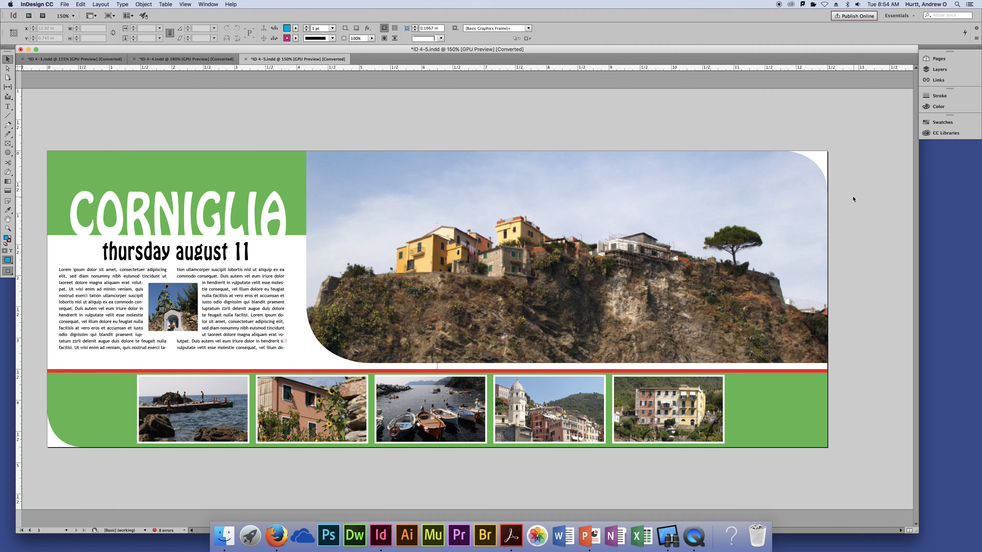
Step: Try moving the large cliff photo together with its frame up and to the left, undo the move, and deselect it
{"action": "left_click", "coordinate": [735, 201]}
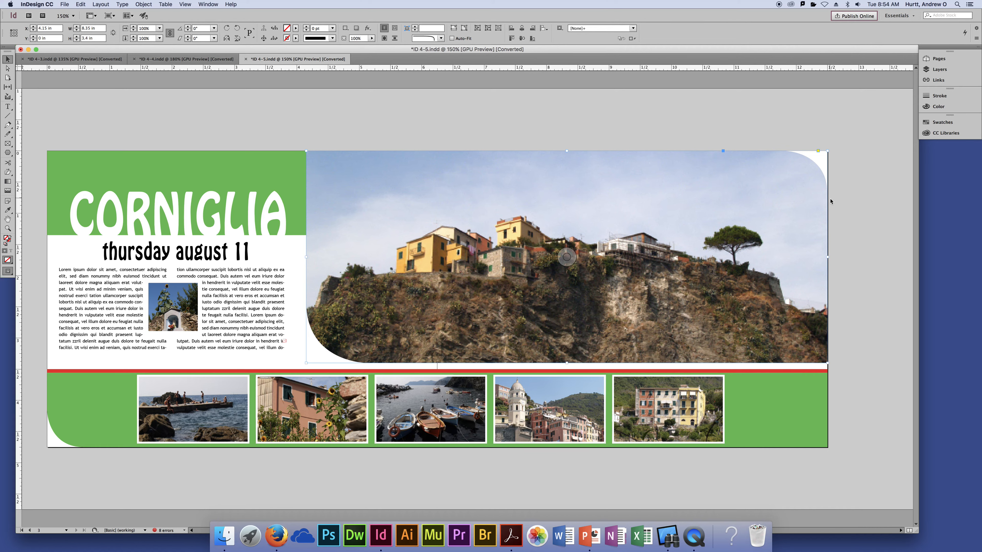
{"action": "left_click_drag", "start_coordinate": [743, 220], "coordinate": [686, 182]}
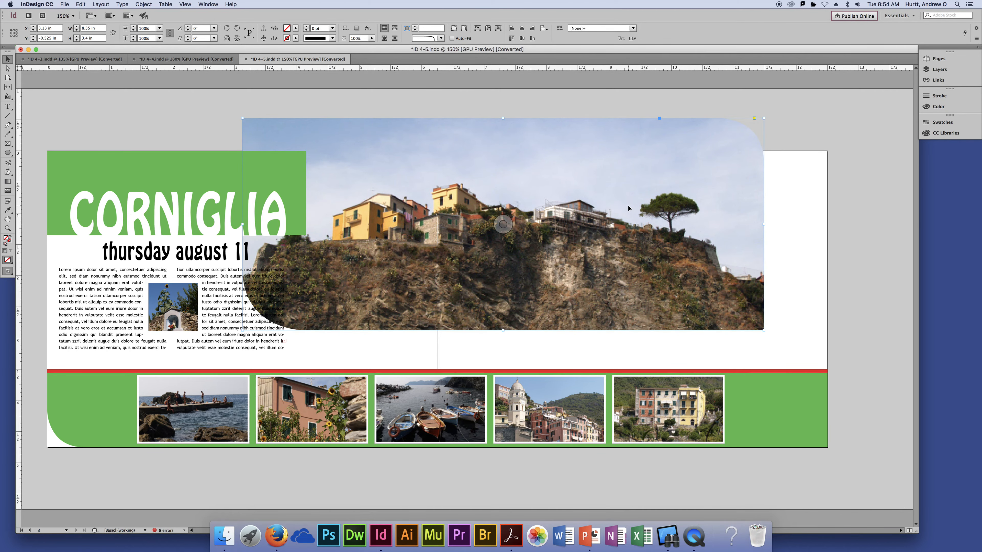
{"action": "key", "text": "super+z"}
{"action": "left_click", "coordinate": [654, 124]}
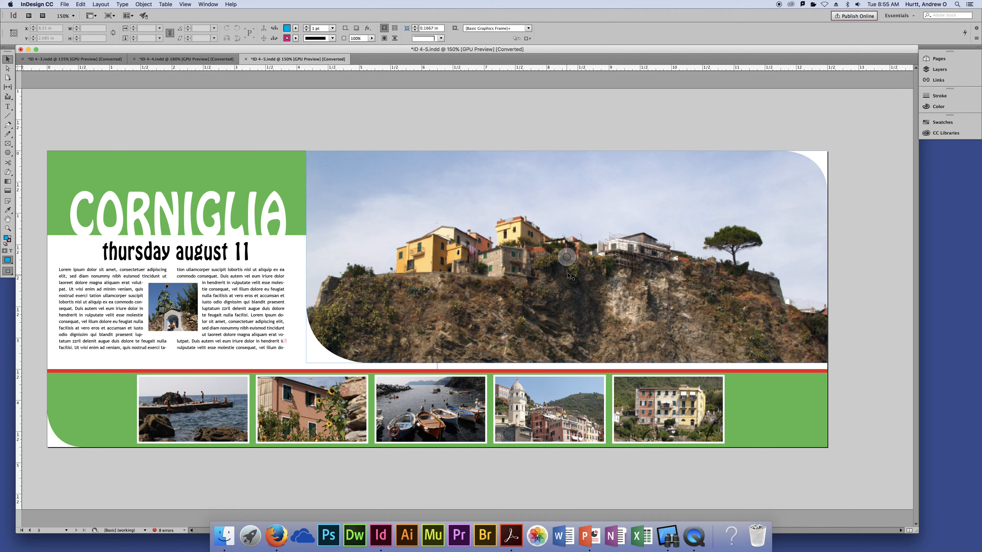
Step: Select the cliff image with its content grabber and shift it vertically inside the fixed frame
{"action": "left_click", "coordinate": [570, 259]}
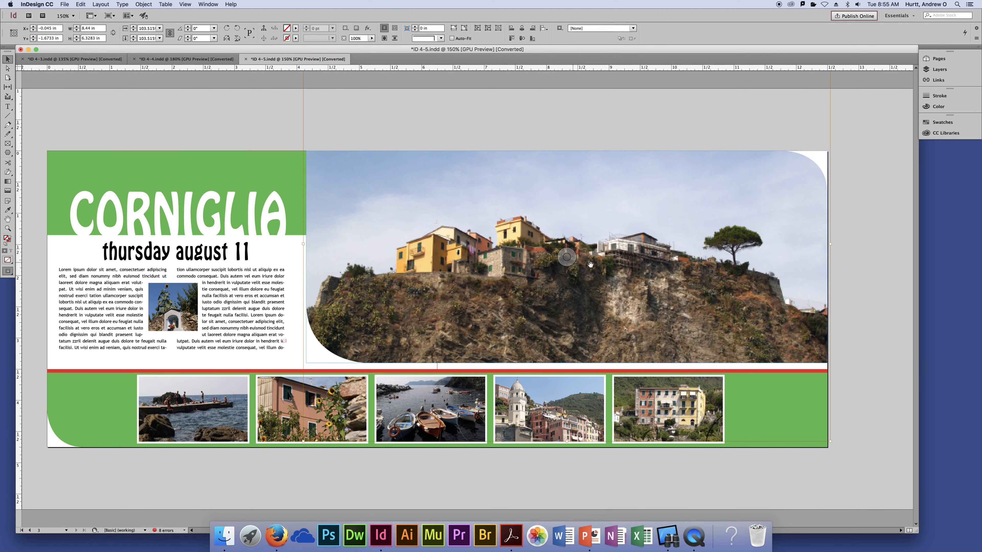
{"action": "key", "text": "super+minus"}
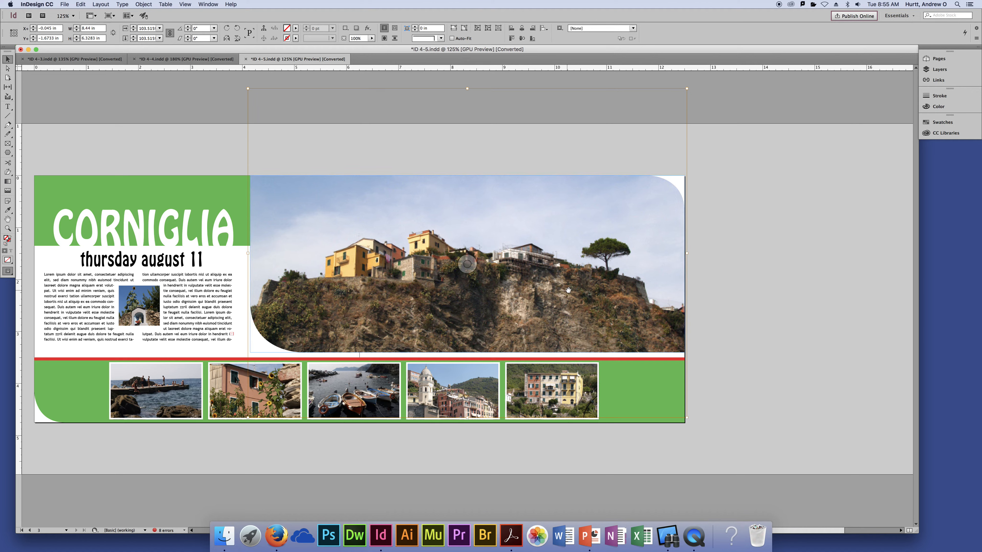
{"action": "left_click_drag", "start_coordinate": [568, 290], "coordinate": [579, 350]}
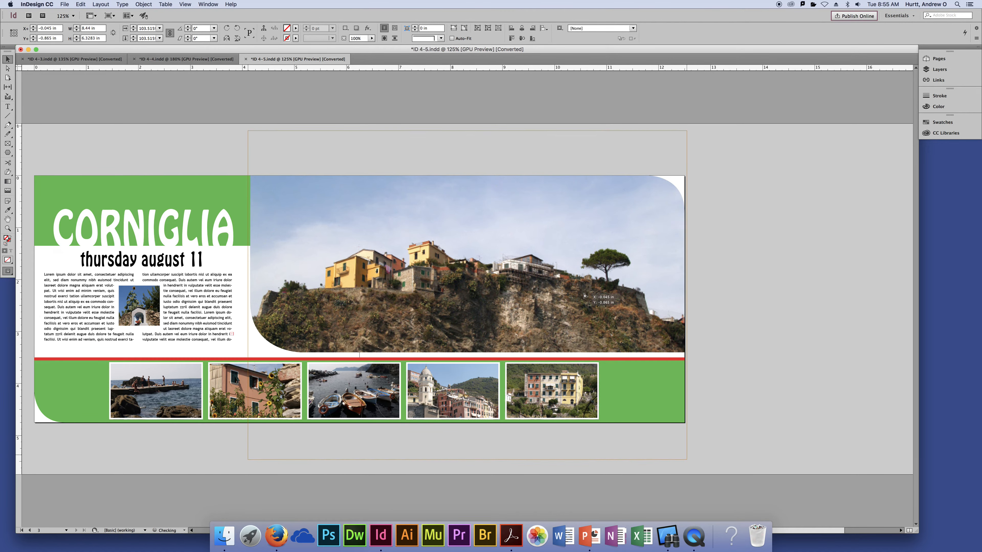
{"action": "left_click_drag", "start_coordinate": [595, 259], "coordinate": [611, 228]}
Step: Scale the cliff image to about 142% inside its frame, reposition it further right, and deselect it
{"action": "left_click_drag", "start_coordinate": [688, 107], "coordinate": [770, 80]}
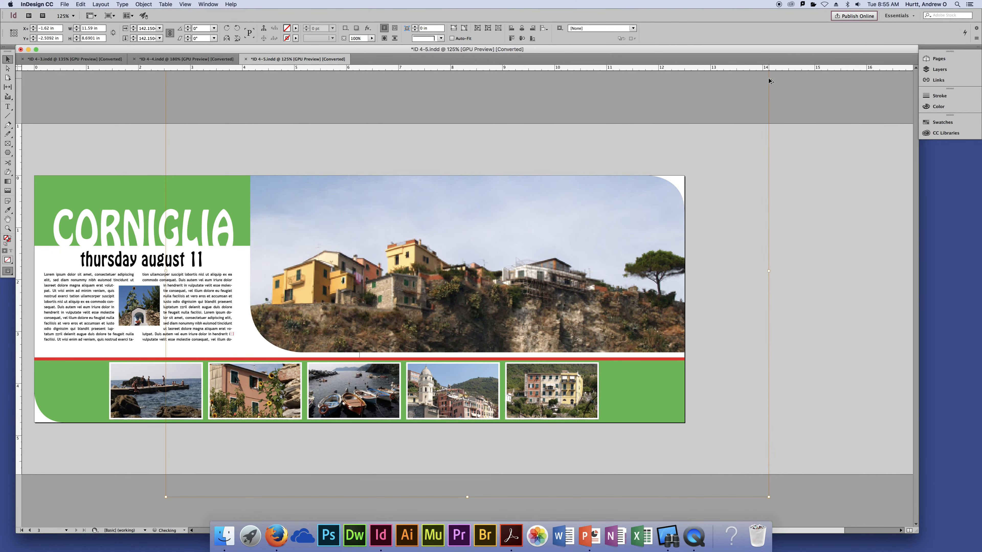
{"action": "mouse_move", "coordinate": [610, 243]}
{"action": "left_mouse_down"}
{"action": "mouse_move", "coordinate": [565, 243]}
{"action": "mouse_move", "coordinate": [623, 240]}
{"action": "left_mouse_up"}
{"action": "left_click_drag", "start_coordinate": [539, 232], "coordinate": [567, 232]}
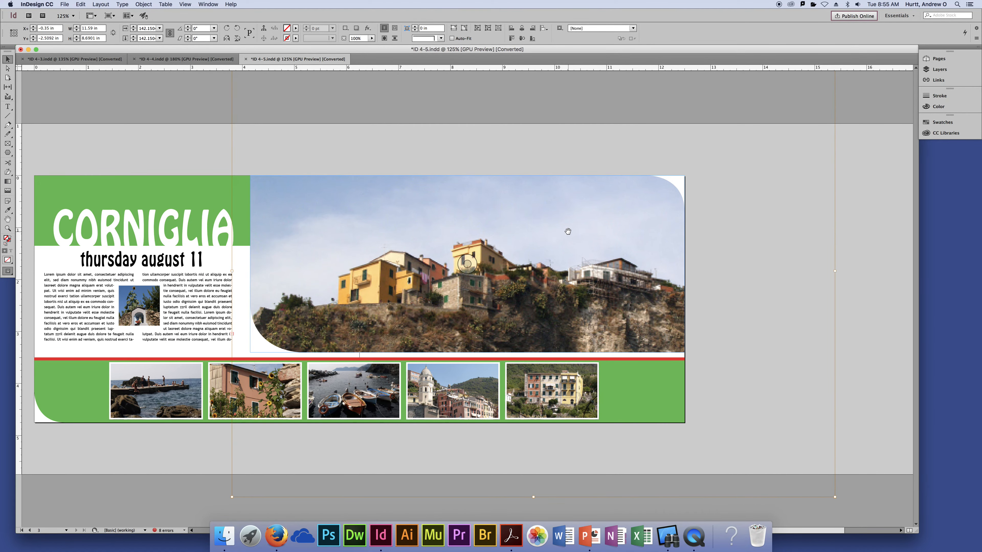
{"action": "left_click", "coordinate": [793, 257]}
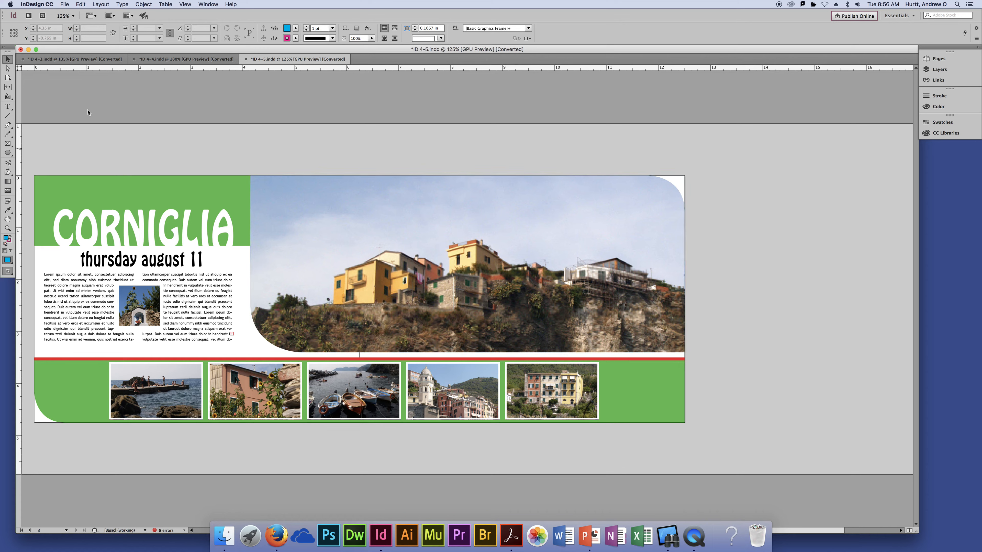
Step: Reposition the cliff image inside its frame with the Direct Selection tool and undo the last shift
{"action": "left_click", "coordinate": [8, 69]}
{"action": "left_click", "coordinate": [379, 240]}
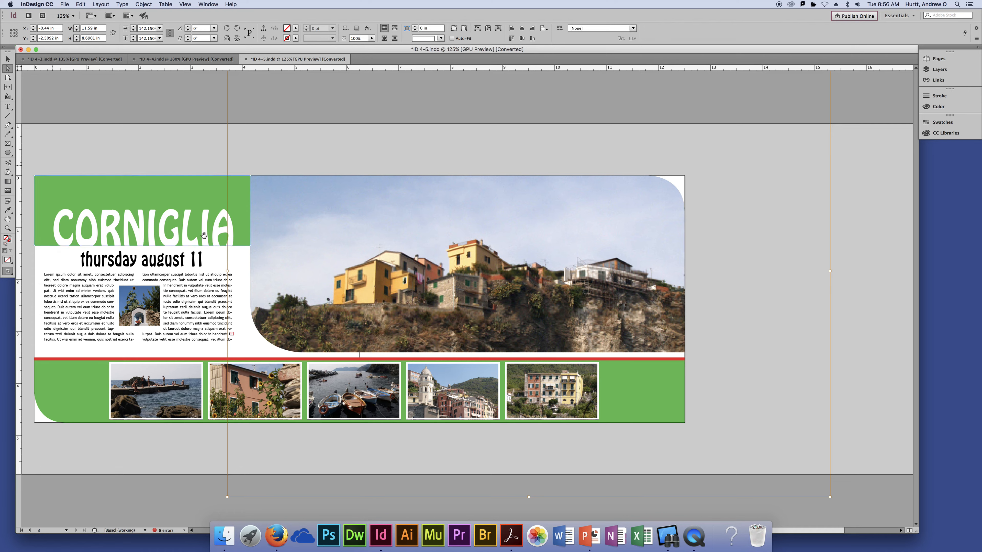
{"action": "left_click_drag", "start_coordinate": [406, 265], "coordinate": [391, 236]}
{"action": "key", "text": "super+z"}
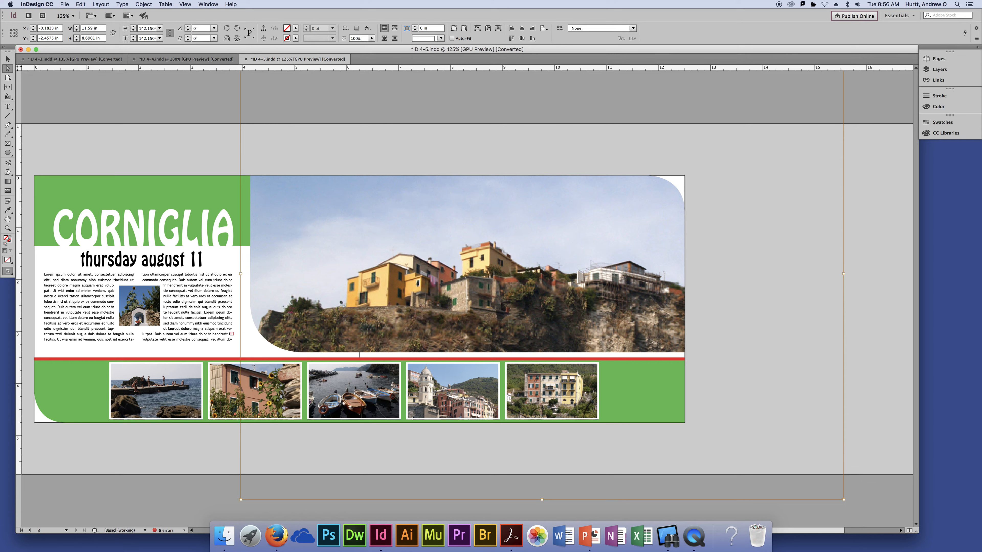
Step: Move the cliff image upward inside its frame using the Selection tool and content grabber, and deselect it
{"action": "left_click", "coordinate": [8, 59]}
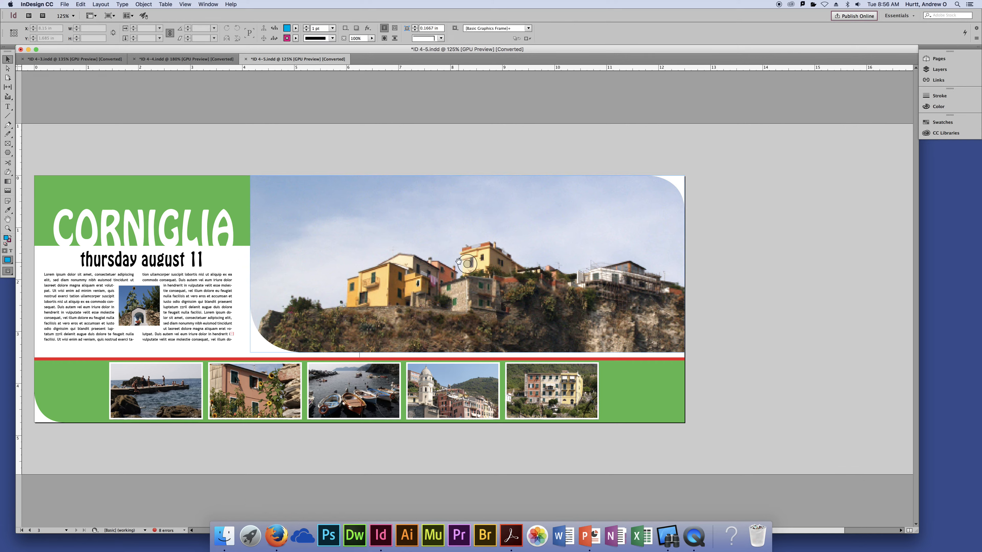
{"action": "left_click_drag", "start_coordinate": [463, 261], "coordinate": [478, 275]}
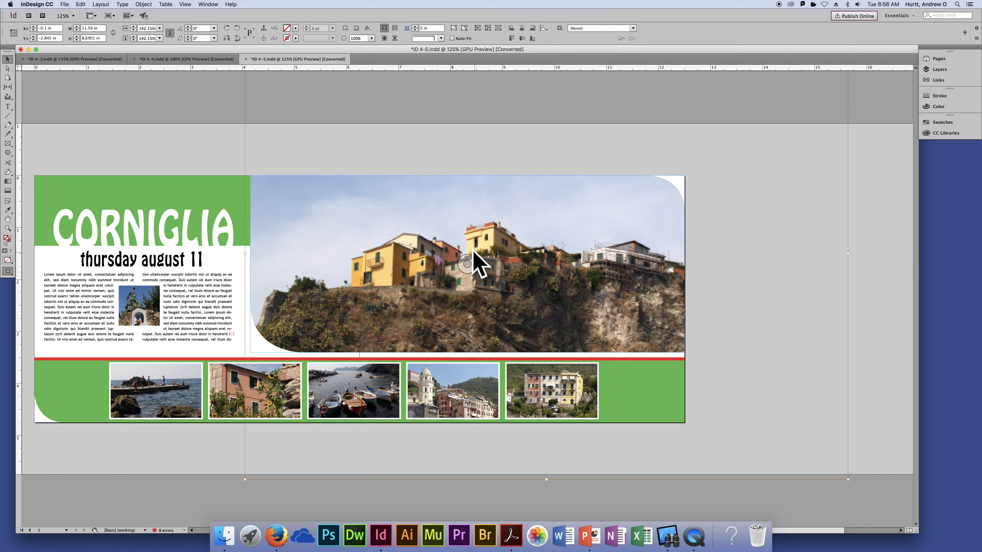
{"action": "left_click_drag", "start_coordinate": [469, 264], "coordinate": [473, 238]}
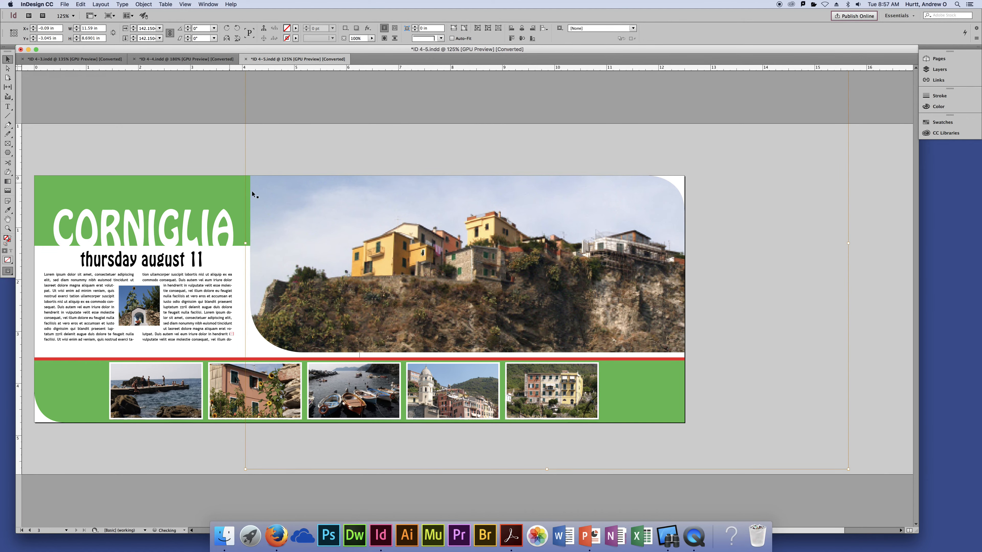
{"action": "left_click", "coordinate": [175, 158]}
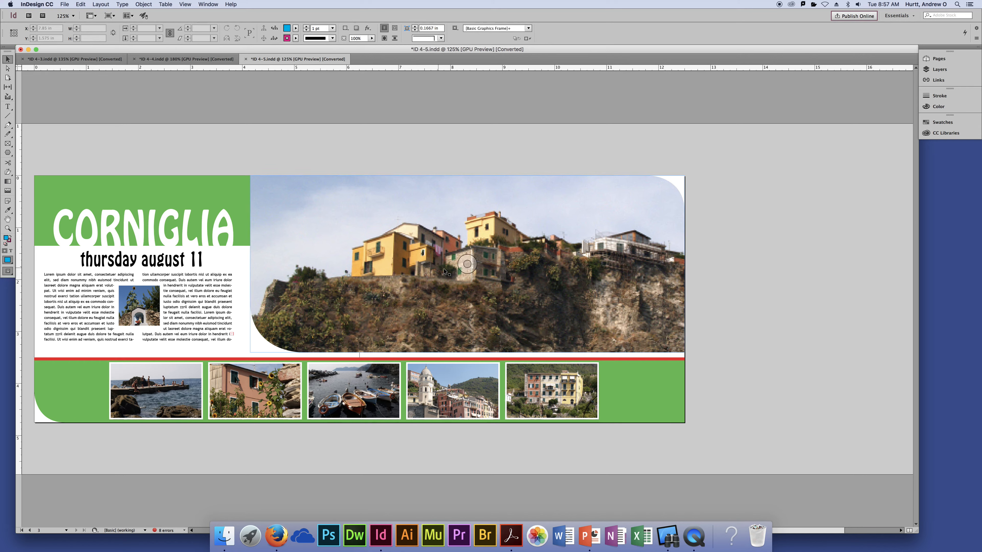
Step: Set the cliff image's width to 11 in and shift it right inside its frame to X 0 in
{"action": "left_click", "coordinate": [467, 265]}
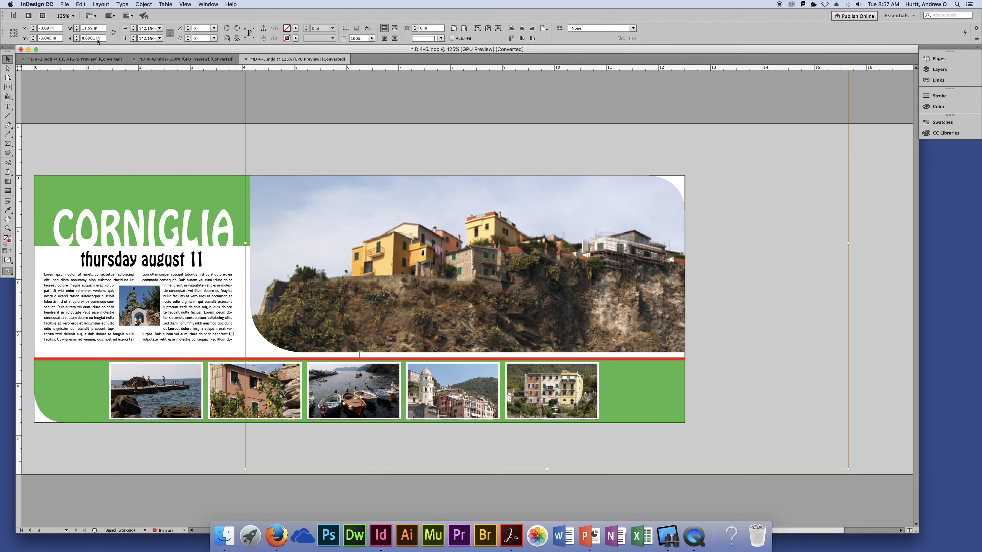
{"action": "triple_click", "coordinate": [92, 29]}
{"action": "type", "text": "11"}
{"action": "key", "text": "Tab"}
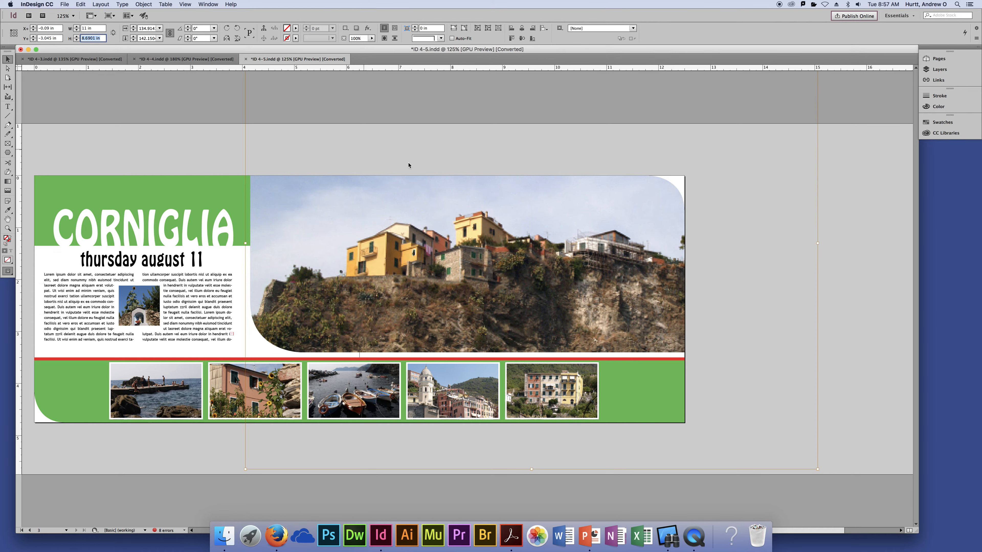
{"action": "left_click", "coordinate": [599, 248]}
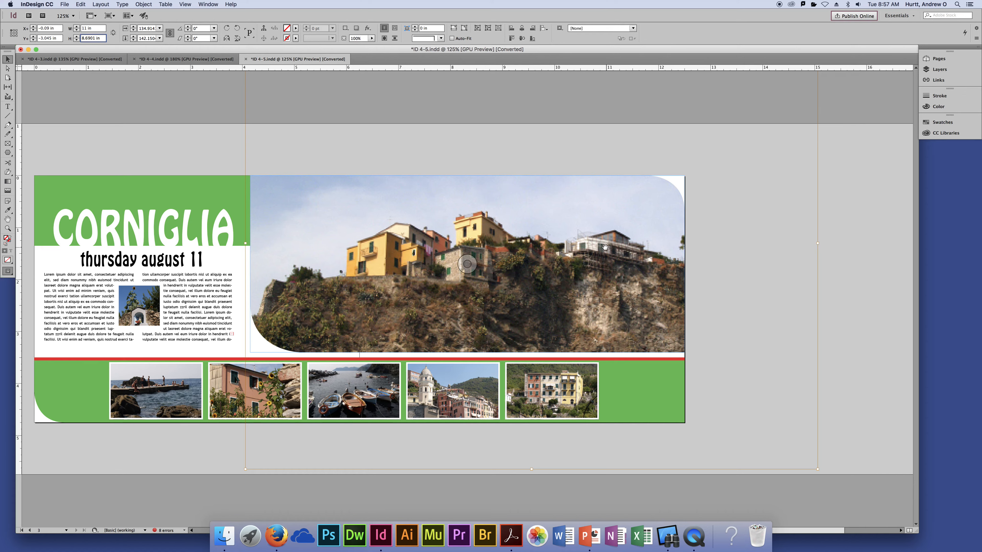
{"action": "left_click_drag", "start_coordinate": [603, 247], "coordinate": [609, 247]}
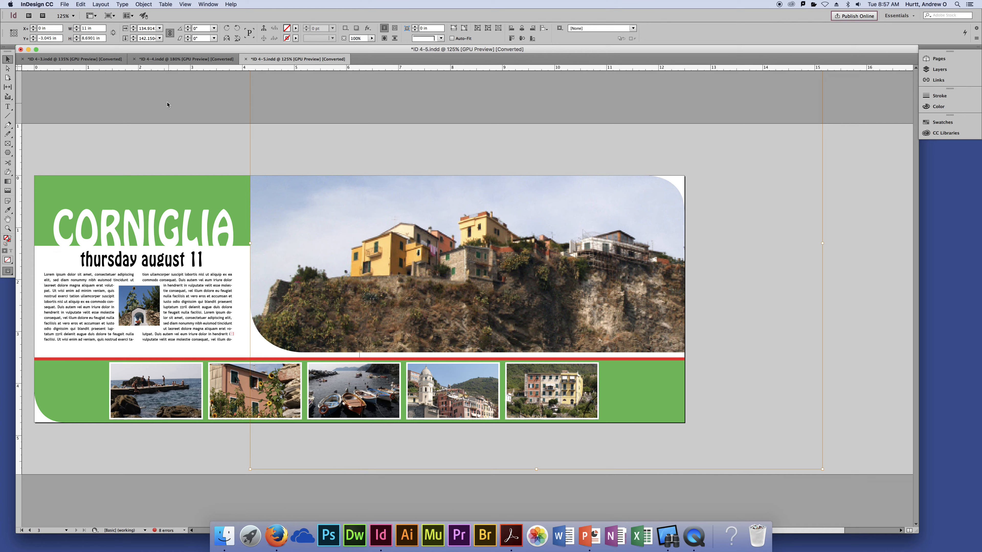
{"action": "left_click", "coordinate": [868, 220]}
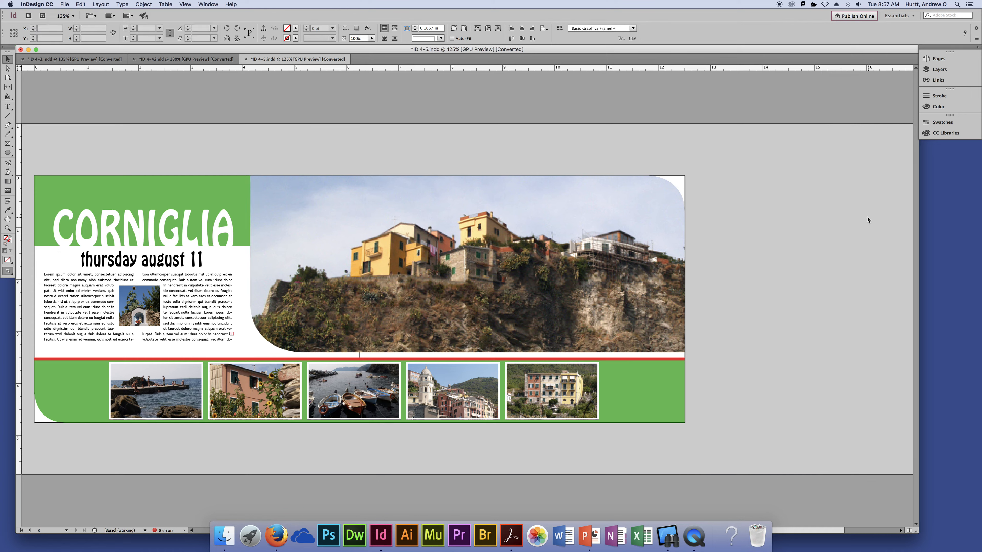
Step: Try setting the cliff photo frame's height to 4 in, and undo the change
{"action": "left_click", "coordinate": [536, 232]}
{"action": "left_click", "coordinate": [534, 212]}
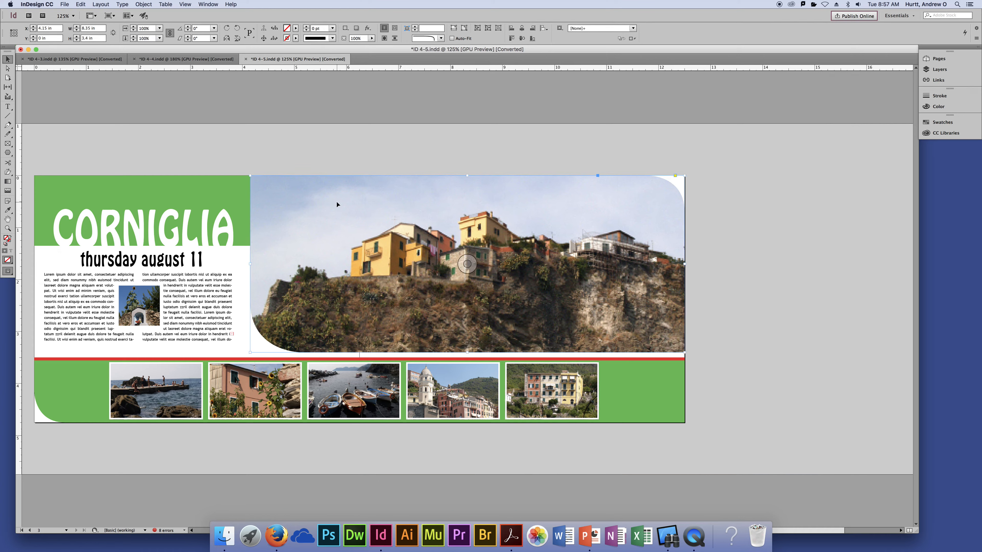
{"action": "left_click", "coordinate": [96, 38]}
{"action": "type", "text": "4"}
{"action": "key", "text": "Return"}
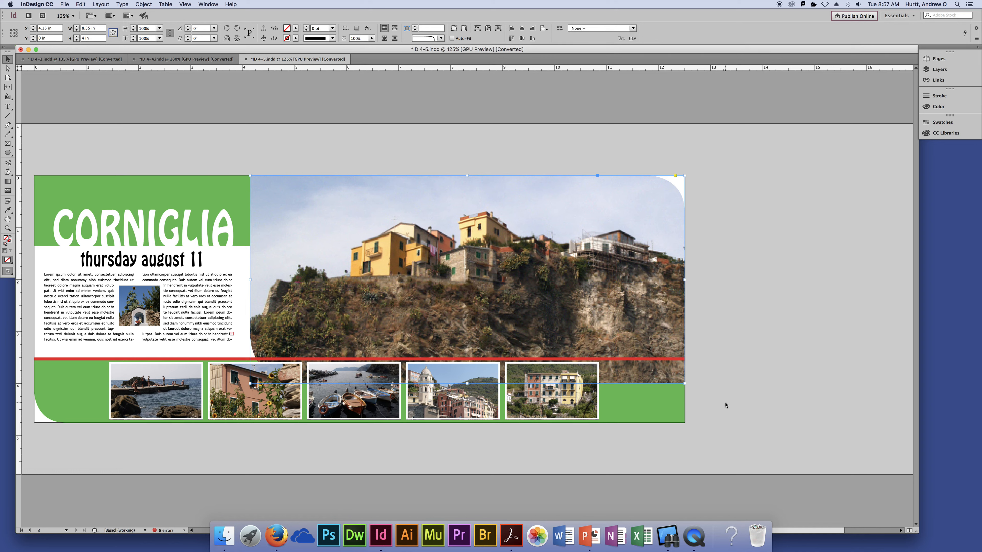
{"action": "key", "text": "super+z"}
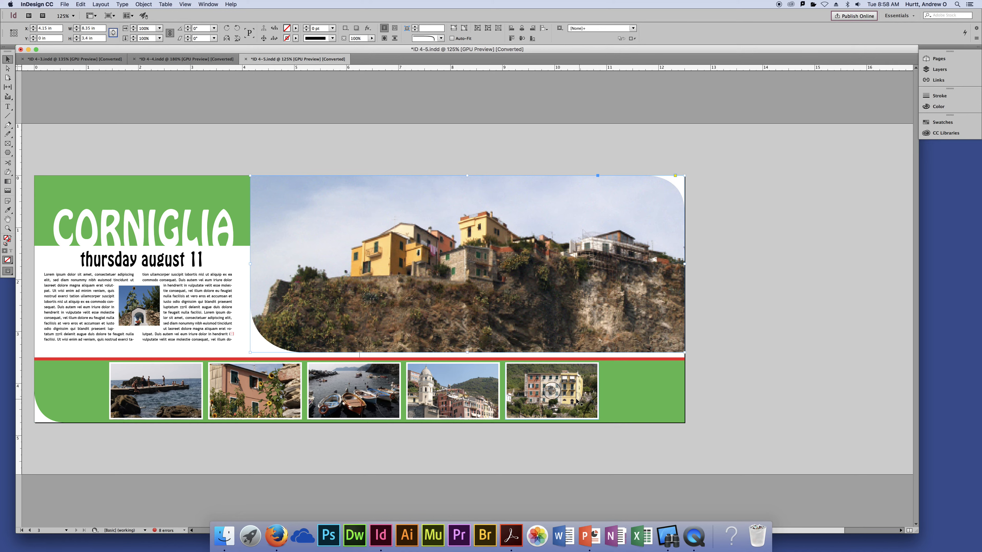
Step: Delete the village image from the fourth thumbnail frame, keeping the empty frame
{"action": "key", "text": "a"}
{"action": "key", "text": "v"}
{"action": "left_click", "coordinate": [454, 390]}
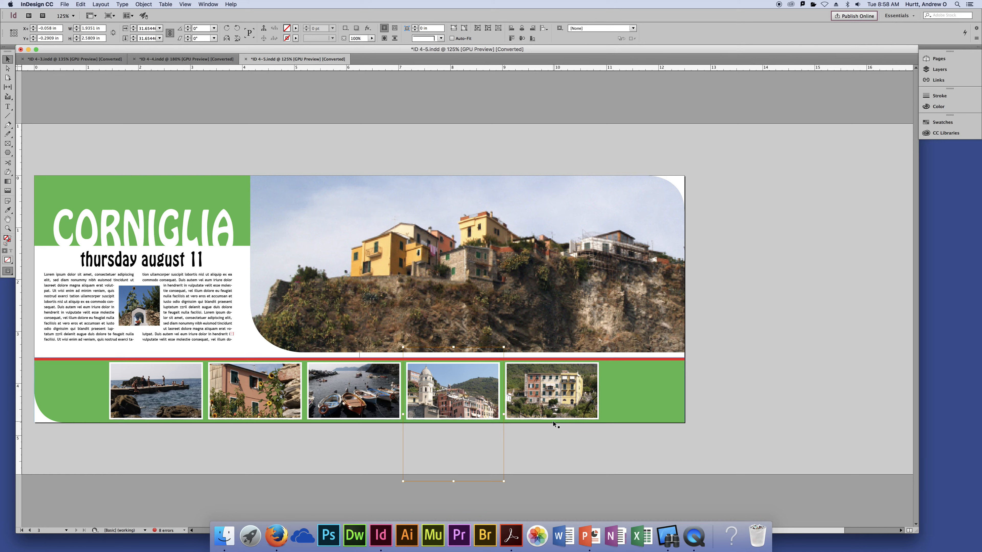
{"action": "key", "text": "Delete"}
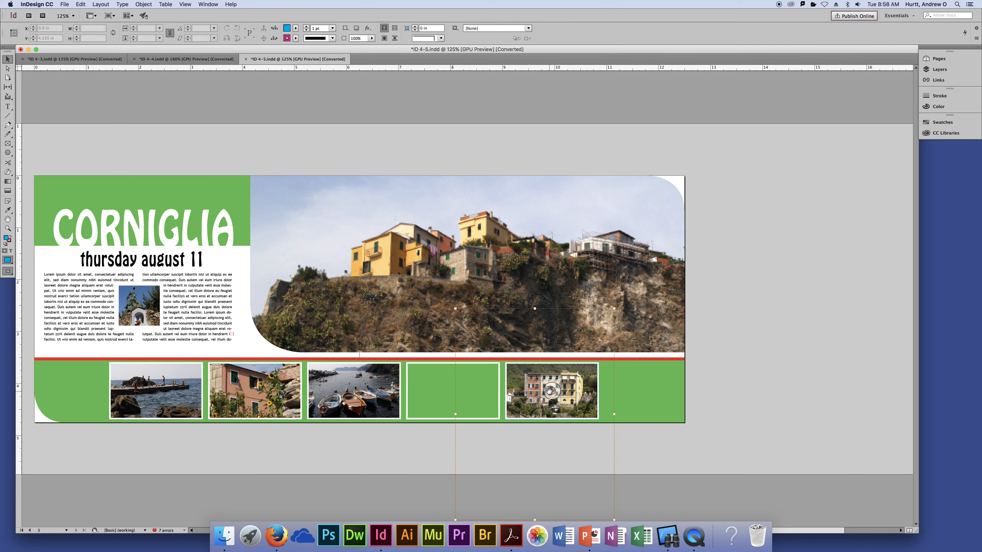
Step: Copy the building image from the fifth thumbnail, paste it into the empty fourth frame, and deselect
{"action": "left_click", "coordinate": [550, 391]}
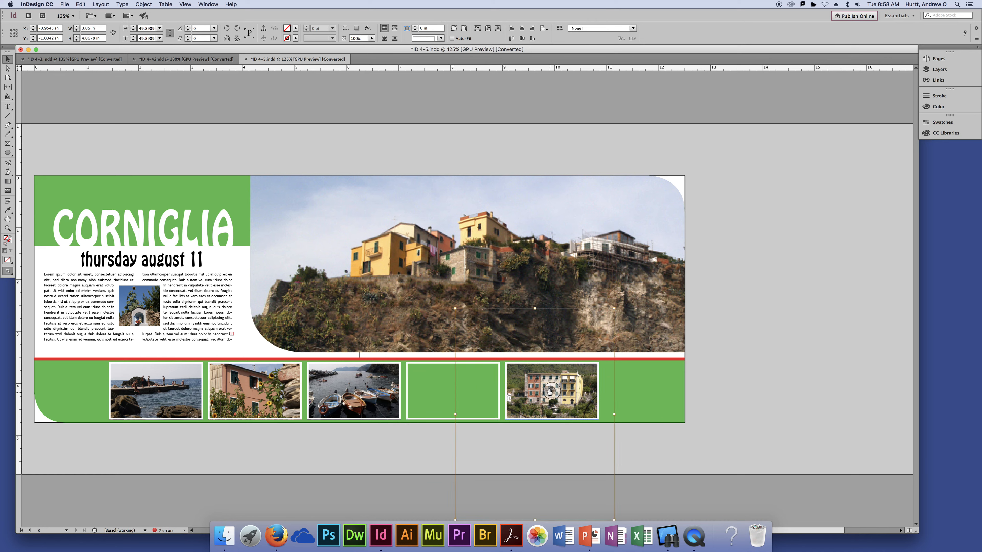
{"action": "left_click", "coordinate": [407, 383]}
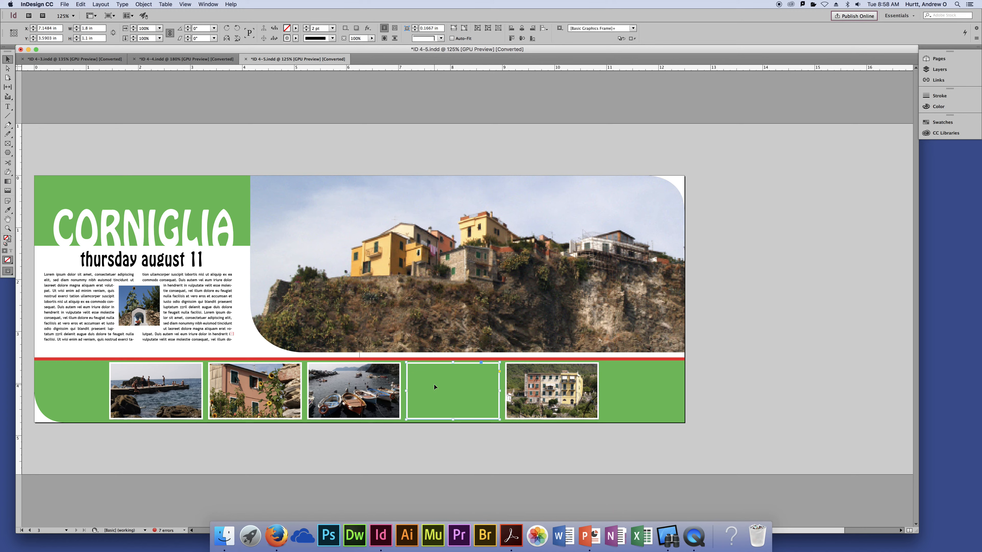
{"action": "key", "text": "super+z"}
{"action": "key", "text": "super+shift+z"}
{"action": "left_click", "coordinate": [100, 5]}
{"action": "mouse_move", "coordinate": [81, 4]}
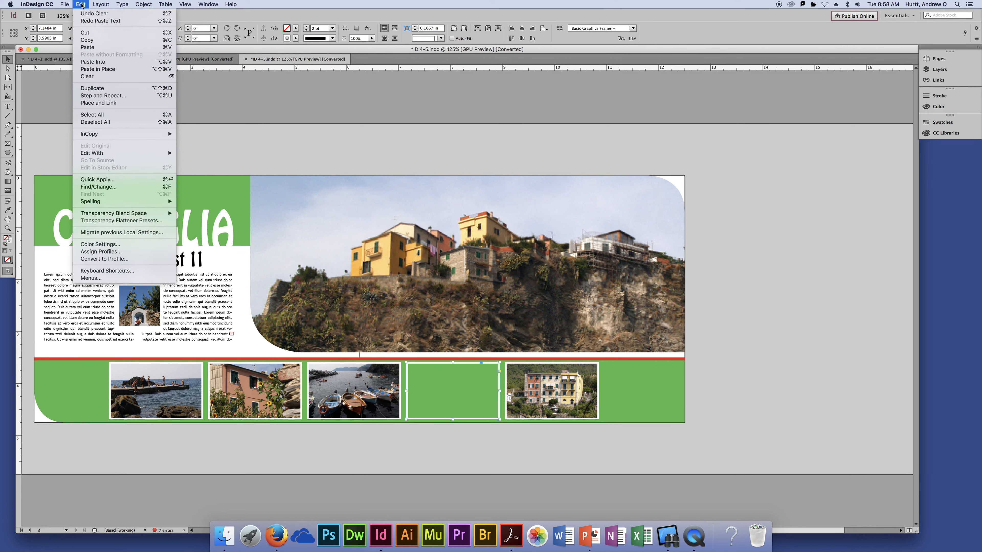
{"action": "left_click", "coordinate": [93, 62]}
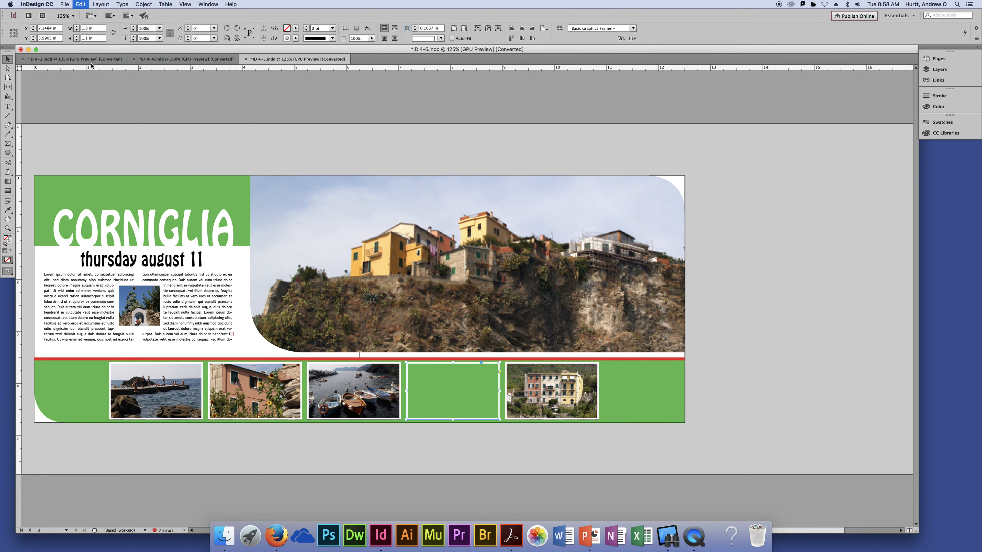
{"action": "left_click", "coordinate": [743, 386]}
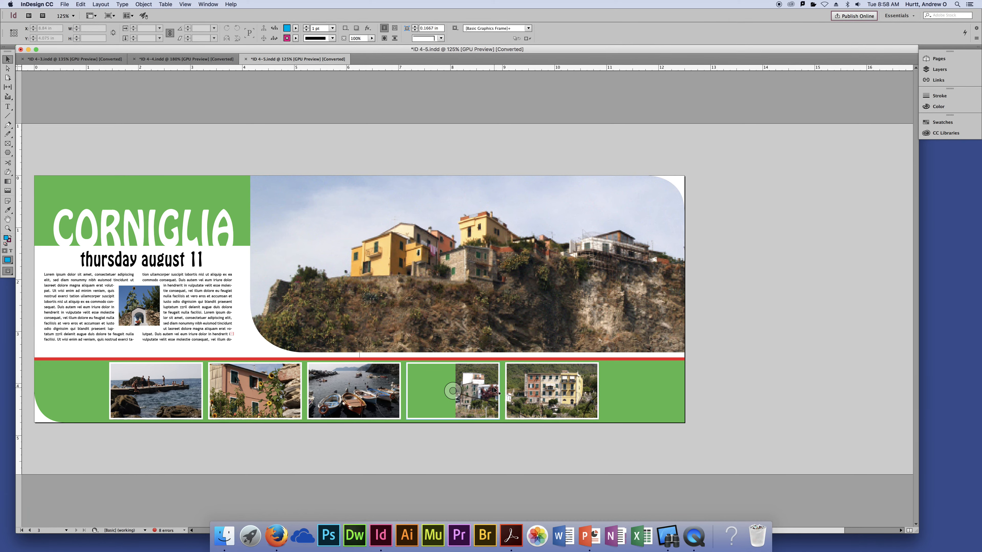
Step: Shift the pasted image left inside the fourth thumbnail frame until it fills the frame, and deselect it
{"action": "key", "text": "super+equal"}
{"action": "key", "text": "super+equal"}
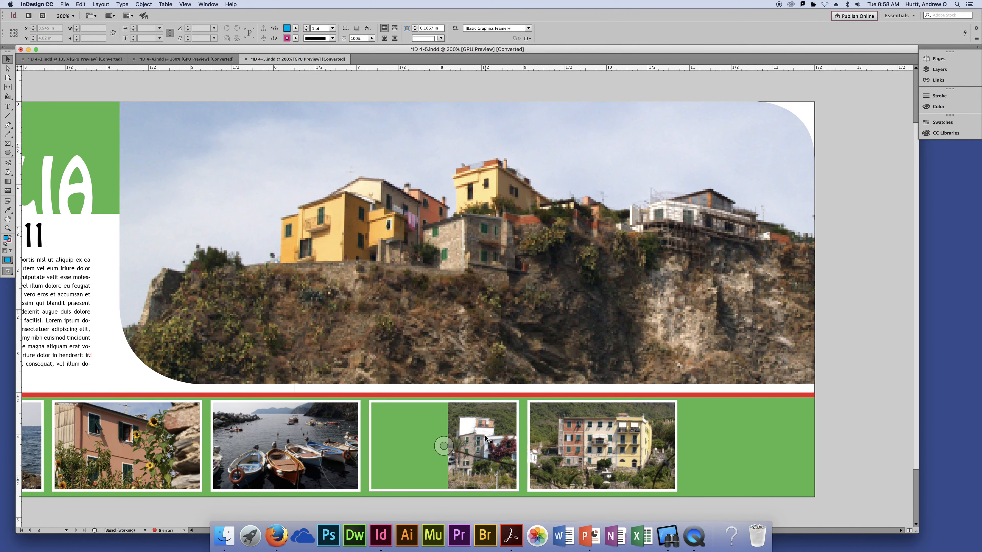
{"action": "left_click", "coordinate": [444, 446]}
{"action": "left_click_drag", "start_coordinate": [445, 445], "coordinate": [363, 447]}
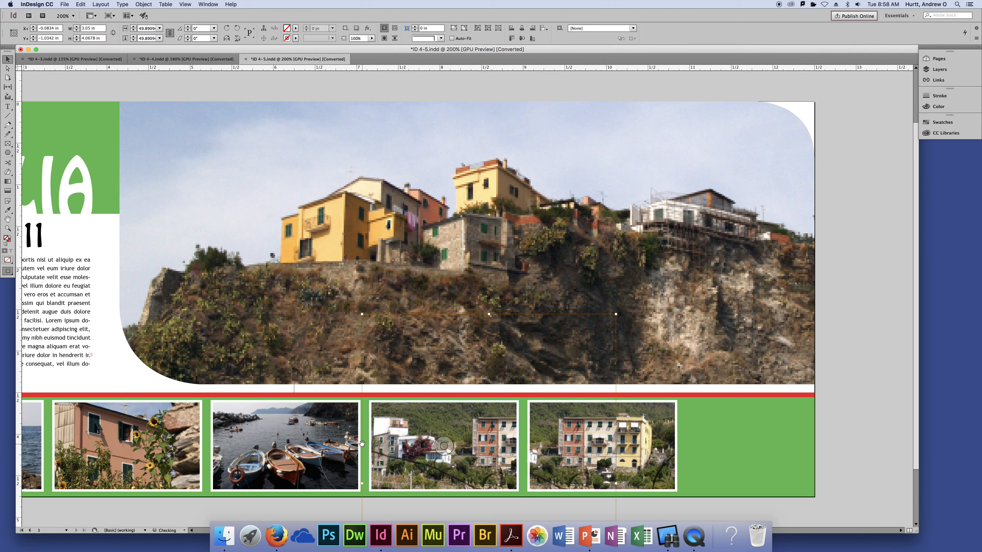
{"action": "left_click", "coordinate": [864, 389]}
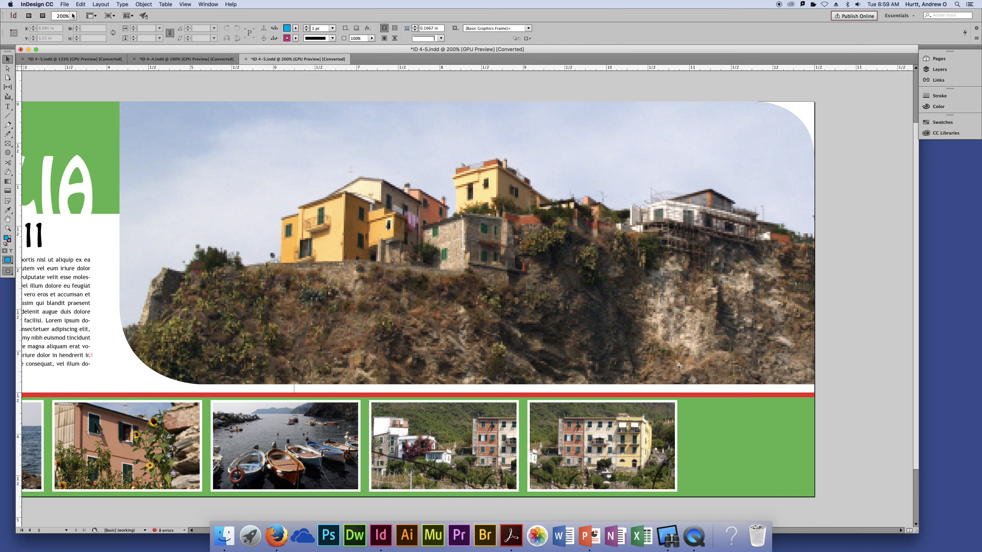
{"action": "left_click", "coordinate": [79, 4]}
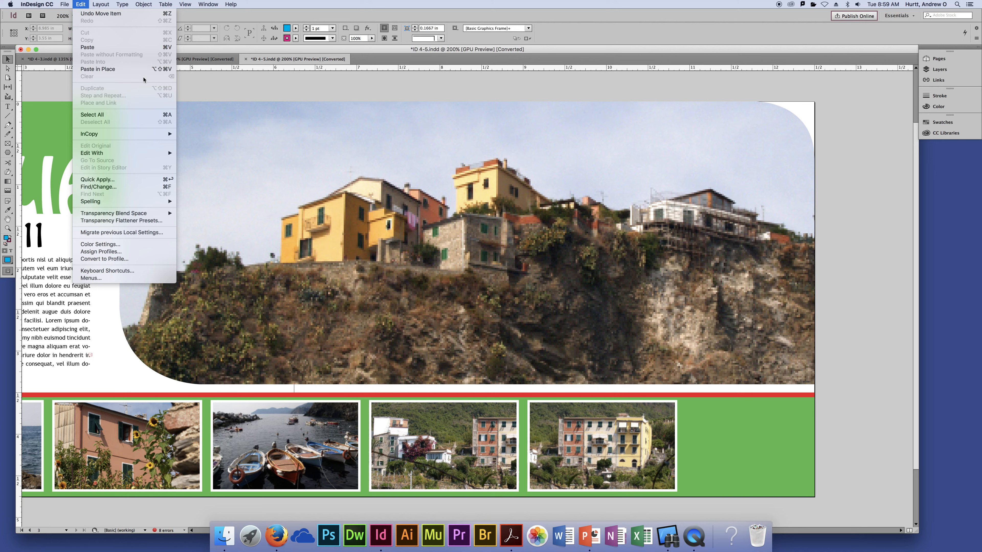
{"action": "left_click", "coordinate": [844, 235]}
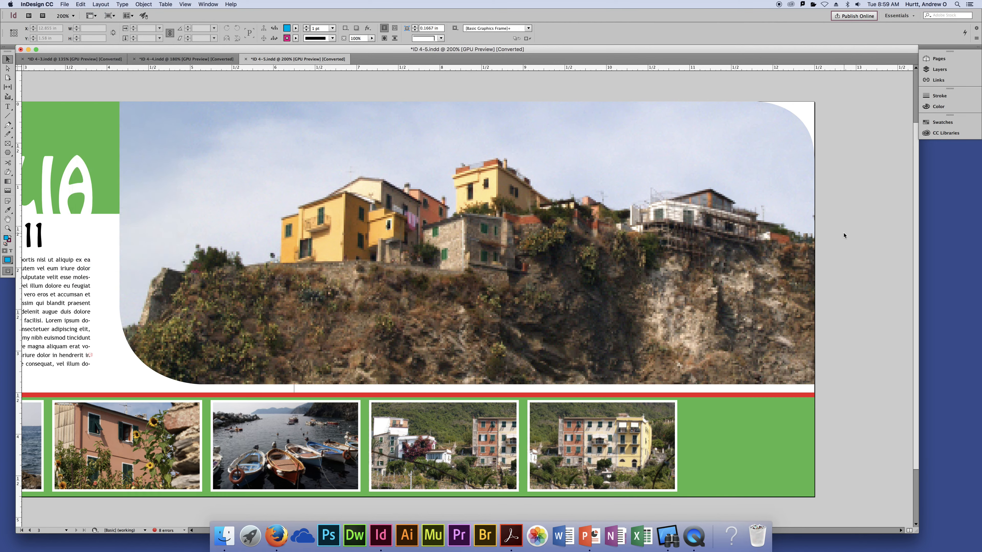
{"action": "key", "text": "super+0"}
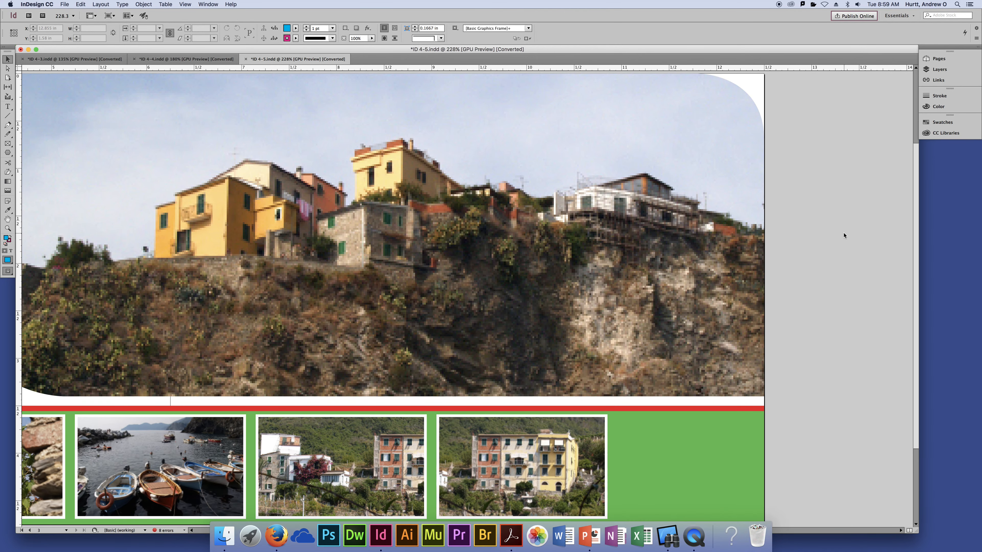
{"action": "key", "text": "super+1"}
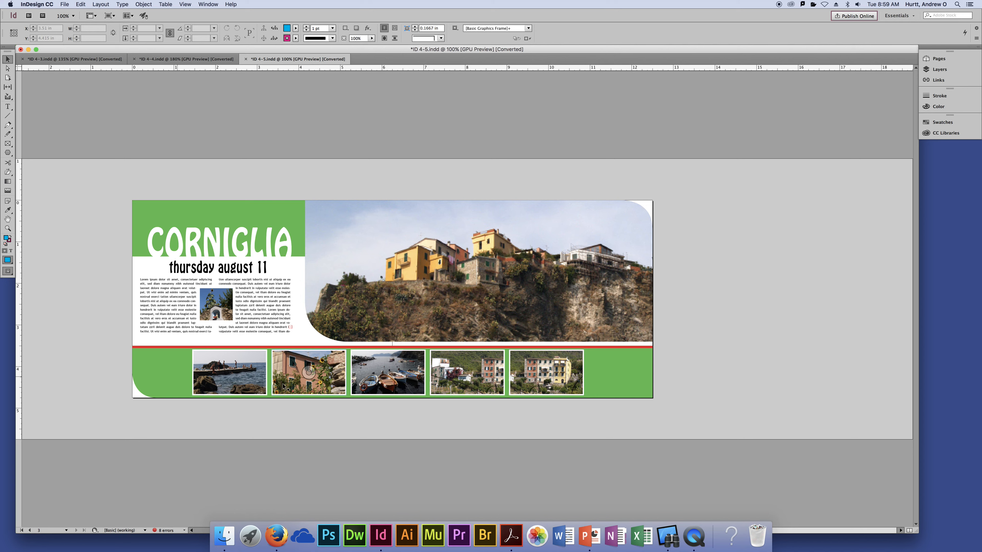
{"action": "left_click", "coordinate": [469, 373]}
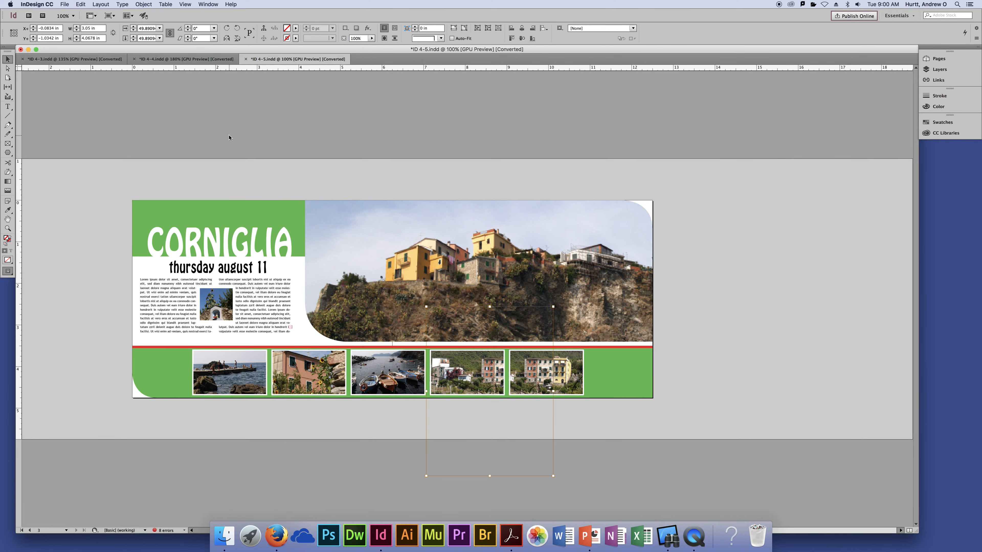
Step: Set the small shrine photo between the text columns to no text wrap
{"action": "key", "text": "super+equal"}
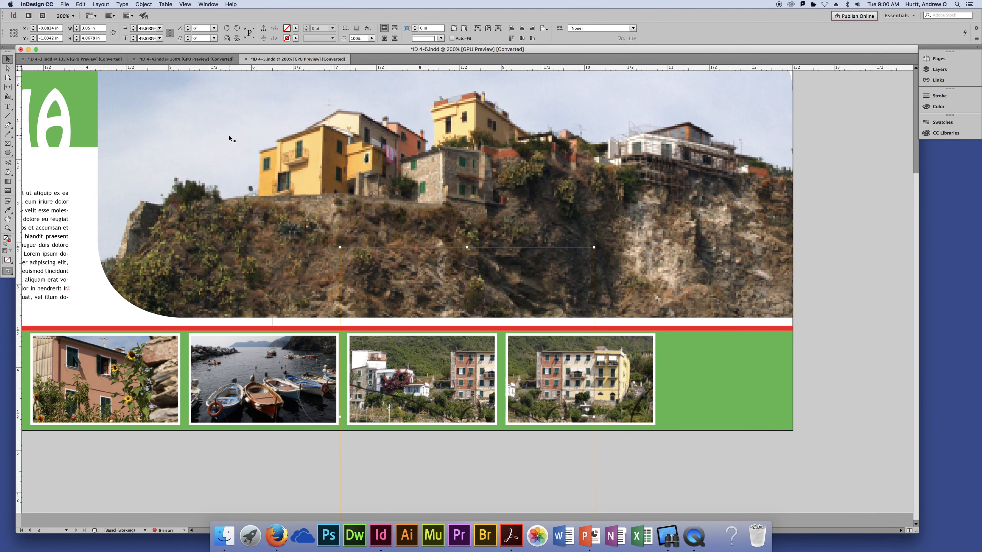
{"action": "key", "text": "super+equal"}
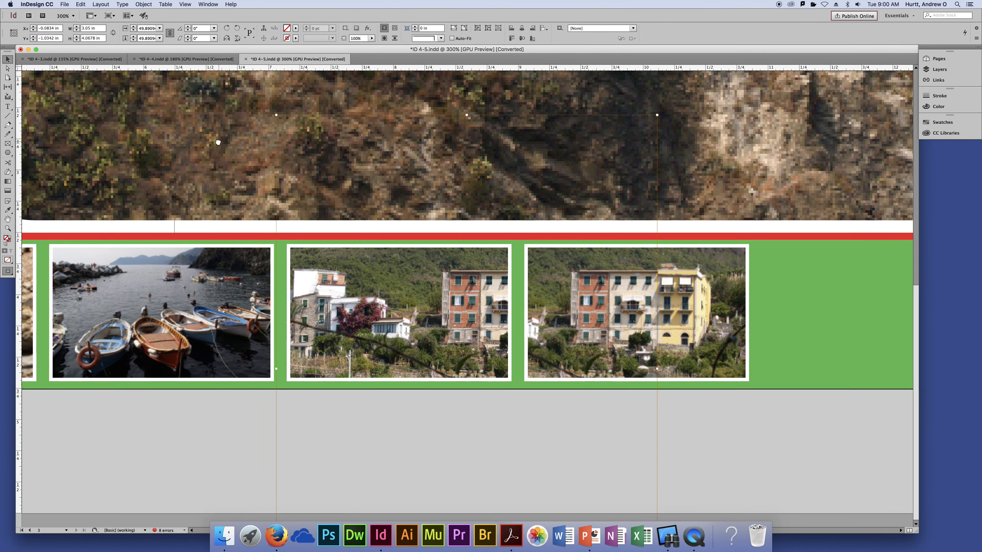
{"action": "scroll", "coordinate": [220, 167], "scroll_direction": "left", "scroll_amount": 10}
{"action": "scroll", "coordinate": [220, 166], "scroll_direction": "up", "scroll_amount": 4}
{"action": "scroll", "coordinate": [209, 197], "scroll_direction": "left", "scroll_amount": 10}
{"action": "scroll", "coordinate": [209, 196], "scroll_direction": "up", "scroll_amount": 4}
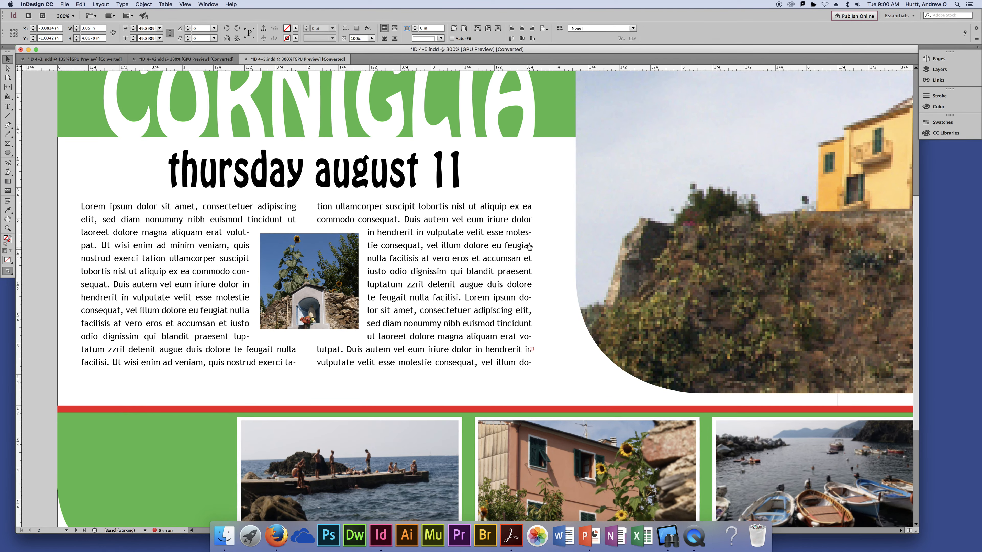
{"action": "left_click_drag", "start_coordinate": [511, 180], "coordinate": [558, 241]}
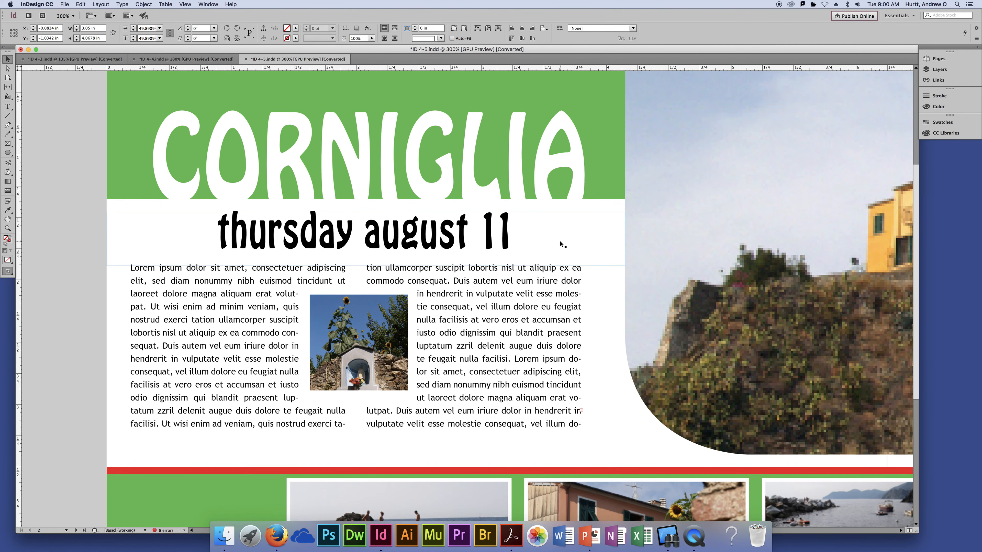
{"action": "key", "text": "super+minus"}
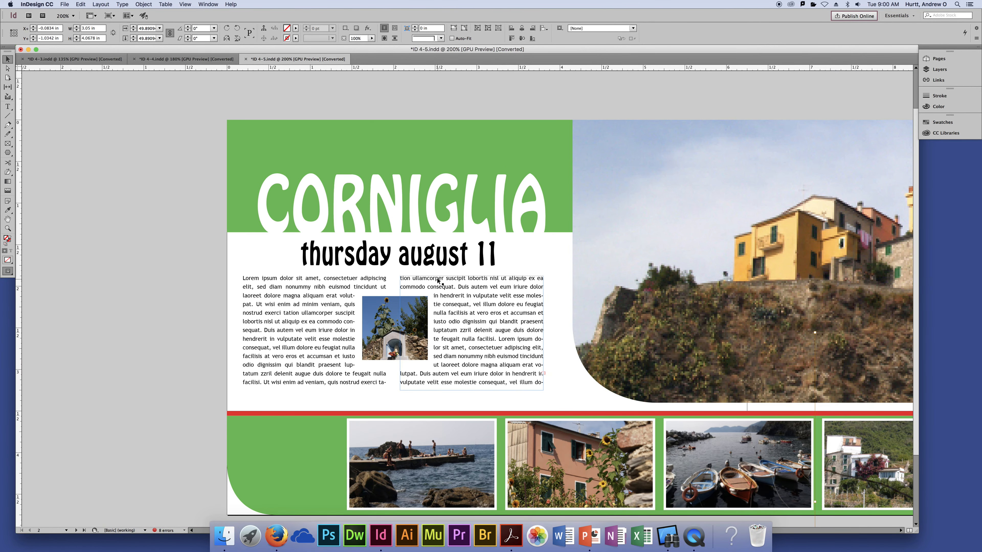
{"action": "scroll", "coordinate": [387, 294], "scroll_direction": "down", "scroll_amount": 2}
{"action": "scroll", "coordinate": [386, 294], "scroll_direction": "right", "scroll_amount": 2}
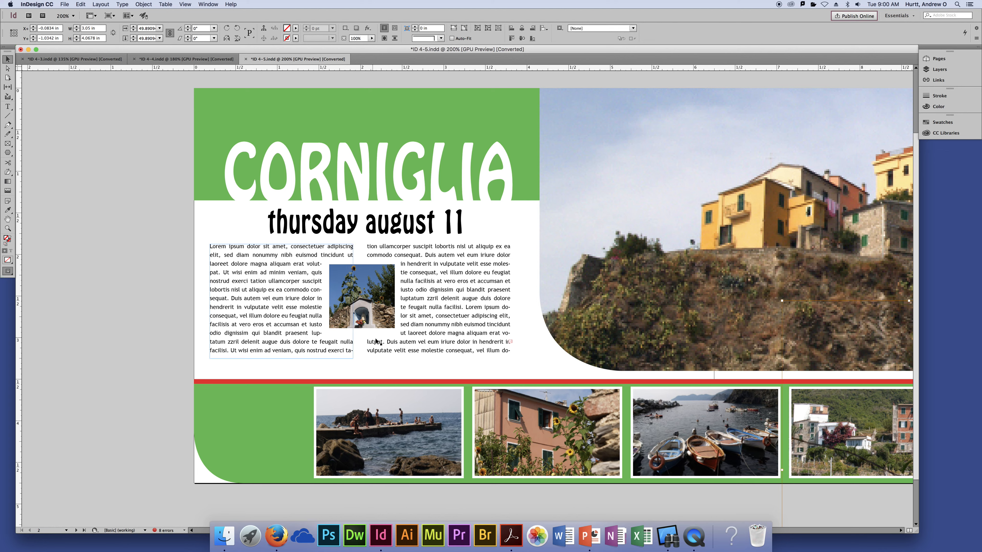
{"action": "left_click", "coordinate": [374, 280]}
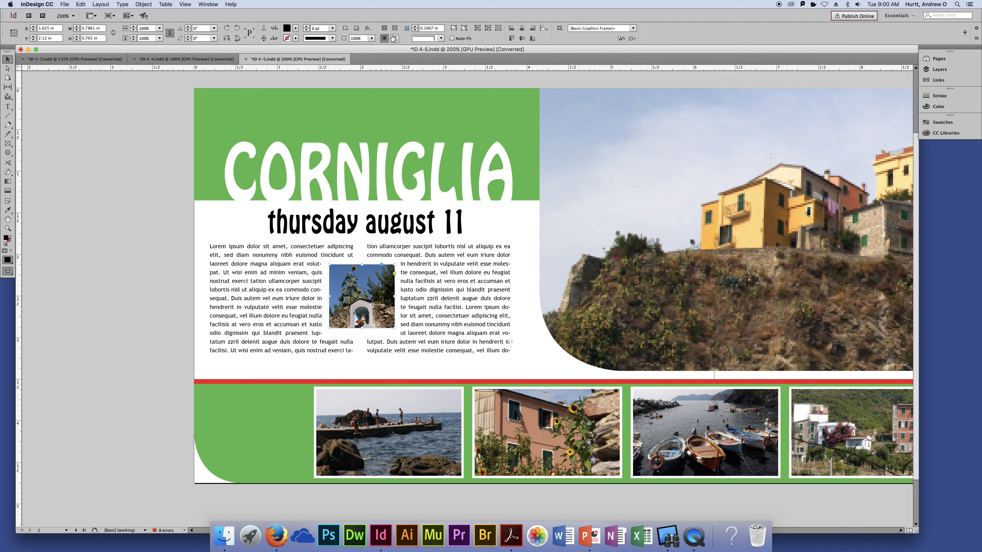
{"action": "left_click", "coordinate": [382, 29]}
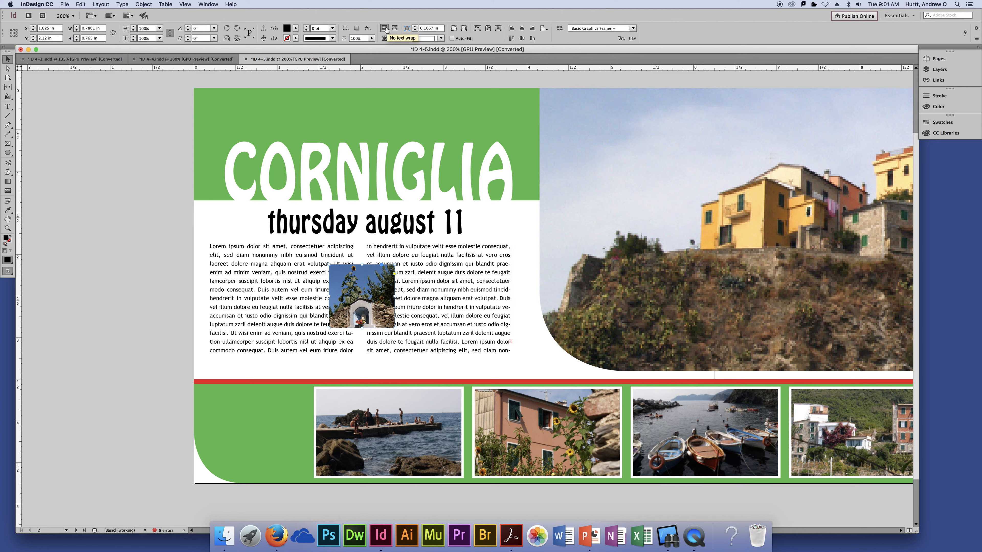
Step: Try bounding-box and jump-object text wrap on the shrine photo, ending with text wrapped around the object shape
{"action": "left_click", "coordinate": [395, 29]}
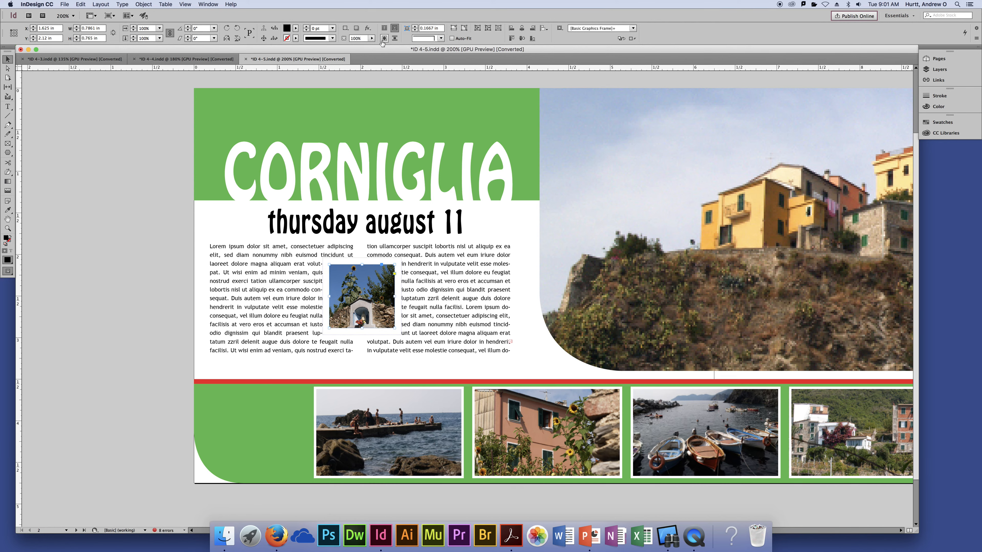
{"action": "left_click", "coordinate": [384, 39]}
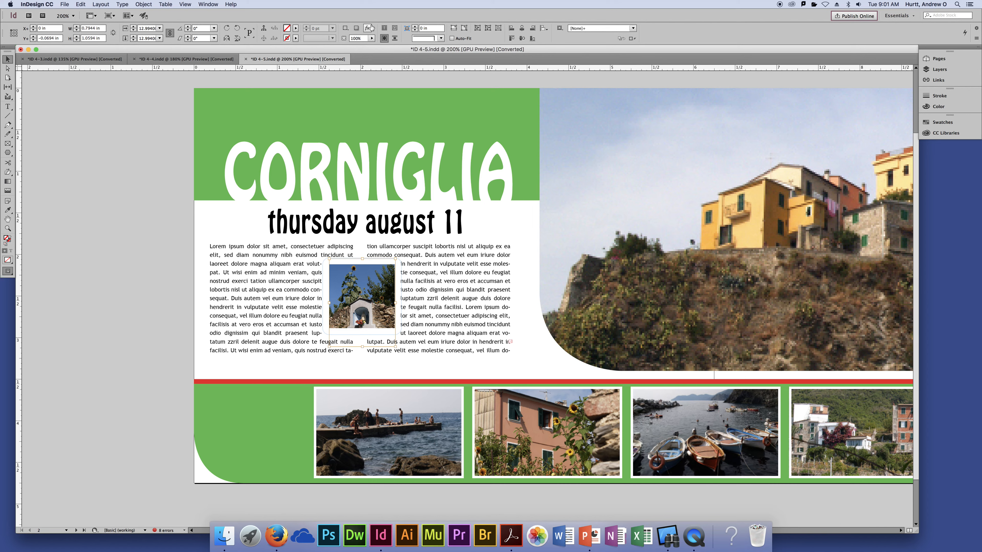
{"action": "left_click", "coordinate": [397, 40]}
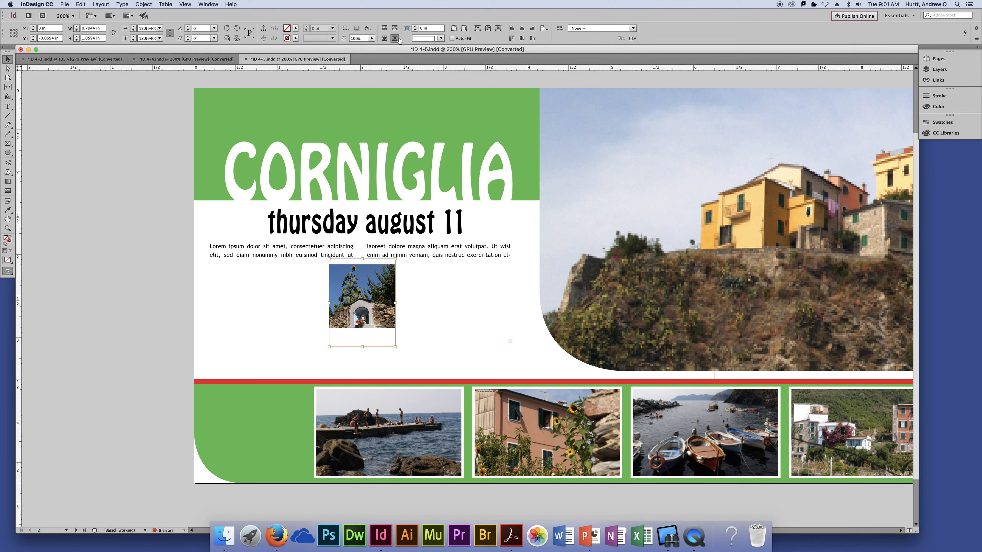
{"action": "left_click", "coordinate": [384, 38]}
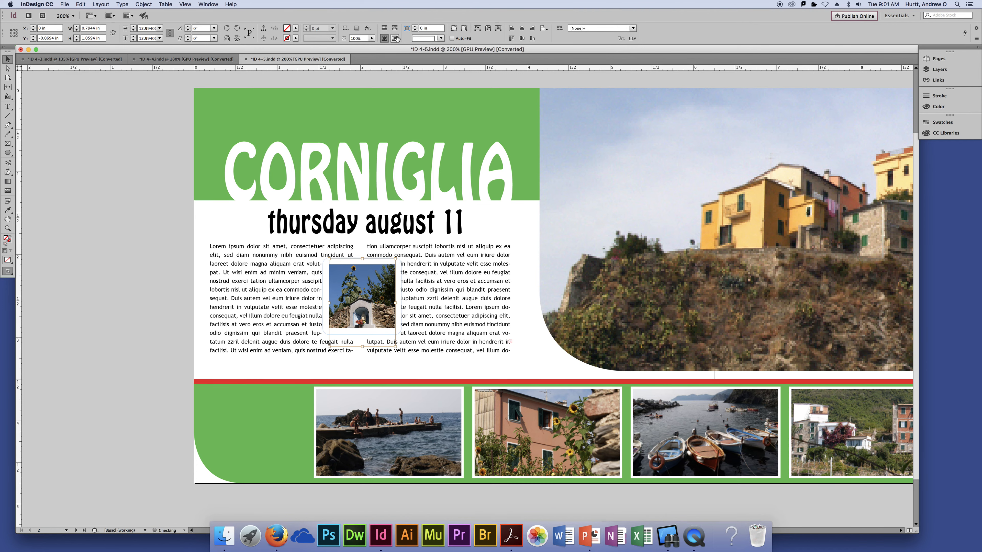
Step: Reposition the shrine photo slightly to the left between the text columns and deselect it
{"action": "left_click", "coordinate": [154, 158]}
{"action": "mouse_move", "coordinate": [382, 287]}
{"action": "left_mouse_down"}
{"action": "mouse_move", "coordinate": [402, 280]}
{"action": "mouse_move", "coordinate": [364, 277]}
{"action": "mouse_move", "coordinate": [378, 278]}
{"action": "mouse_move", "coordinate": [376, 292]}
{"action": "left_mouse_up"}
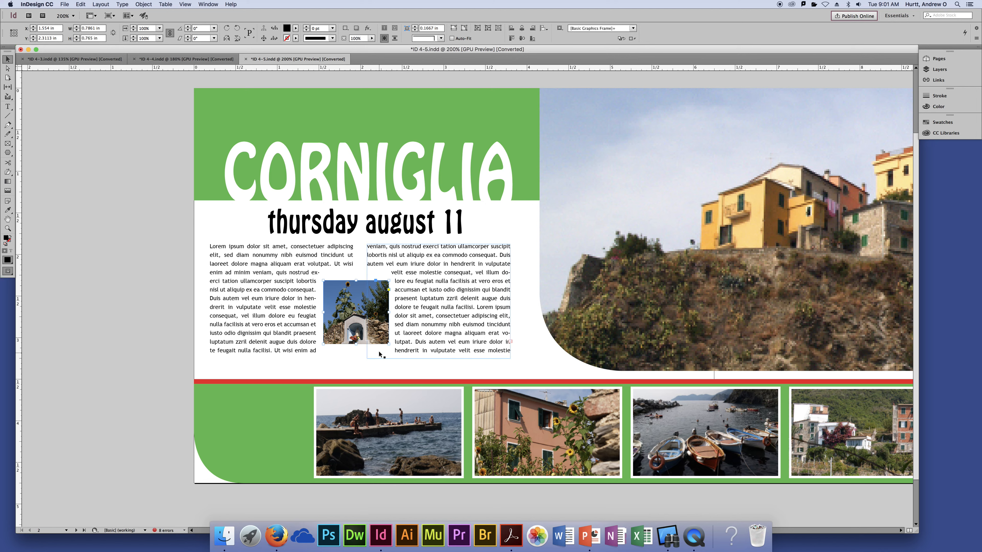
{"action": "mouse_move", "coordinate": [384, 318]}
{"action": "left_mouse_down"}
{"action": "mouse_move", "coordinate": [384, 299]}
{"action": "mouse_move", "coordinate": [383, 308]}
{"action": "left_mouse_up"}
{"action": "left_click", "coordinate": [171, 216]}
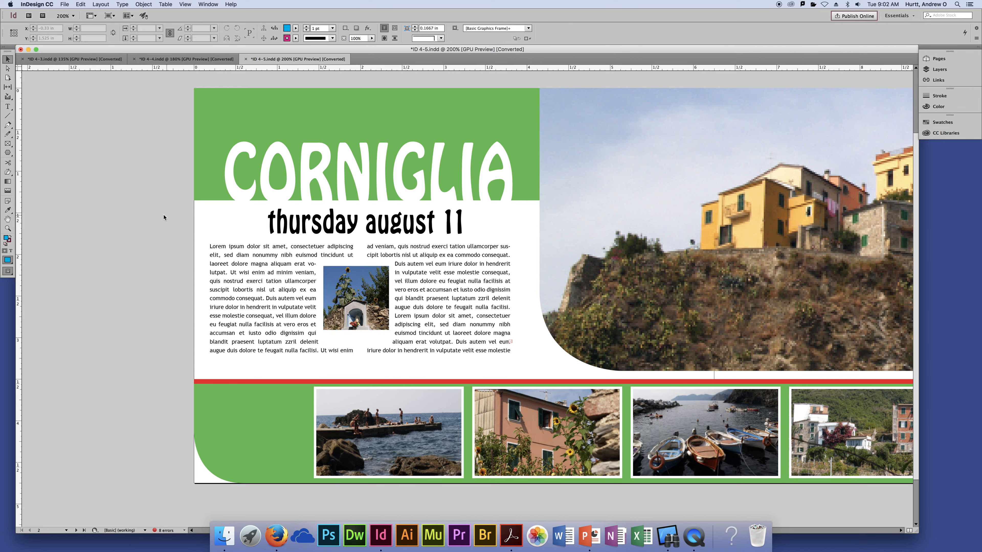
Step: Widen the shrine photo's frame to about 1.16 in by moving only its two right corner points rightward with the Direct Selection tool
{"action": "left_click", "coordinate": [358, 299]}
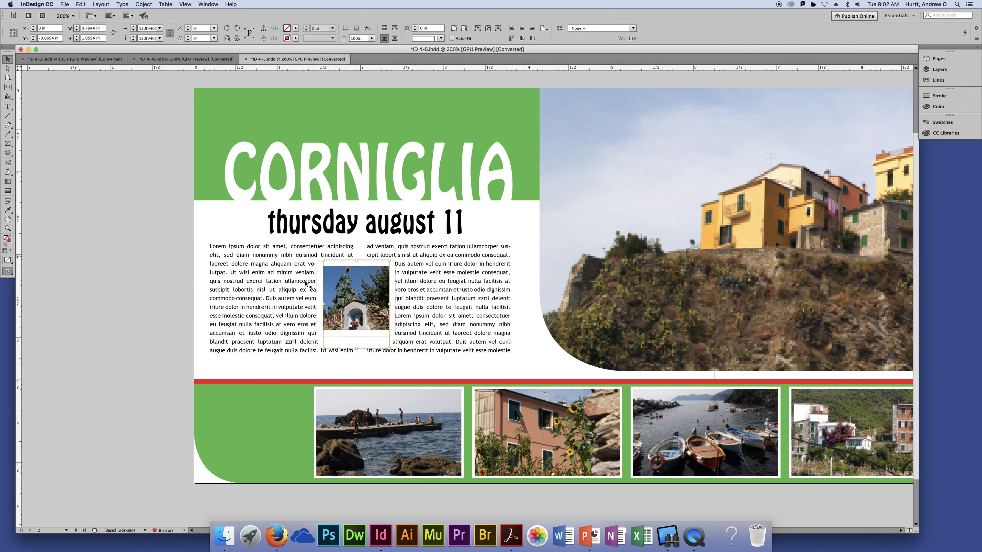
{"action": "left_click", "coordinate": [92, 111]}
{"action": "left_click", "coordinate": [8, 68]}
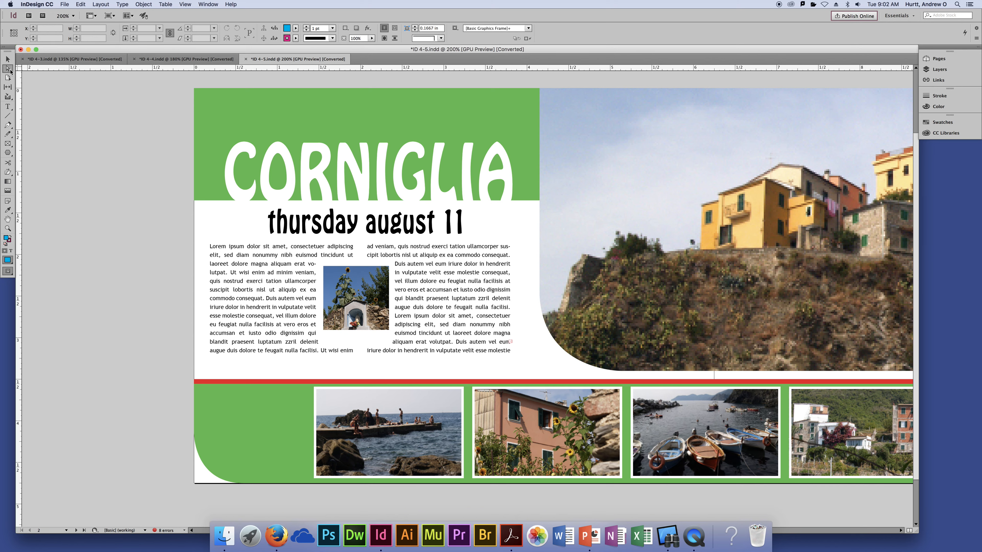
{"action": "left_click", "coordinate": [388, 295]}
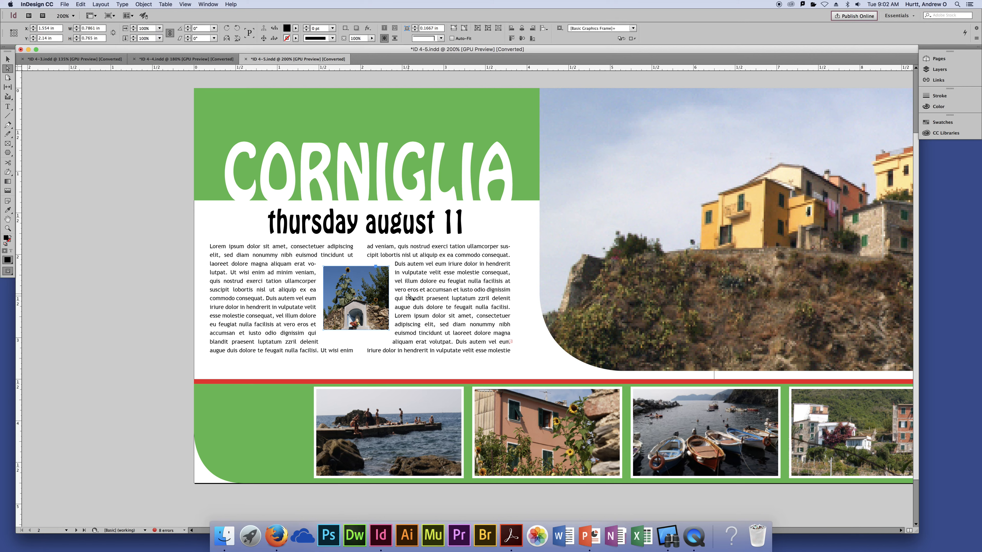
{"action": "left_click", "coordinate": [390, 267]}
{"action": "left_click", "coordinate": [390, 330], "text": "shift"}
{"action": "key", "text": "Right"}
{"action": "key", "text": "Right"}
{"action": "key", "text": "Right"}
{"action": "key", "text": "Right"}
{"action": "key", "text": "Right"}
{"action": "key", "text": "Right"}
{"action": "key", "text": "Right"}
{"action": "key", "text": "Right"}
{"action": "key", "text": "Right"}
{"action": "key", "text": "Right"}
{"action": "key", "text": "Right"}
{"action": "key", "text": "Right"}
{"action": "key", "text": "Right"}
{"action": "key", "text": "Right"}
{"action": "key", "text": "Right"}
{"action": "key", "text": "Right"}
{"action": "key", "text": "Right"}
{"action": "key", "text": "Right"}
{"action": "key", "text": "Right"}
{"action": "key", "text": "Right"}
{"action": "key", "text": "Right"}
{"action": "key", "text": "Right"}
{"action": "key", "text": "Right"}
{"action": "key", "text": "Right"}
{"action": "key", "text": "Right"}
{"action": "key", "text": "Right"}
{"action": "key", "text": "Right"}
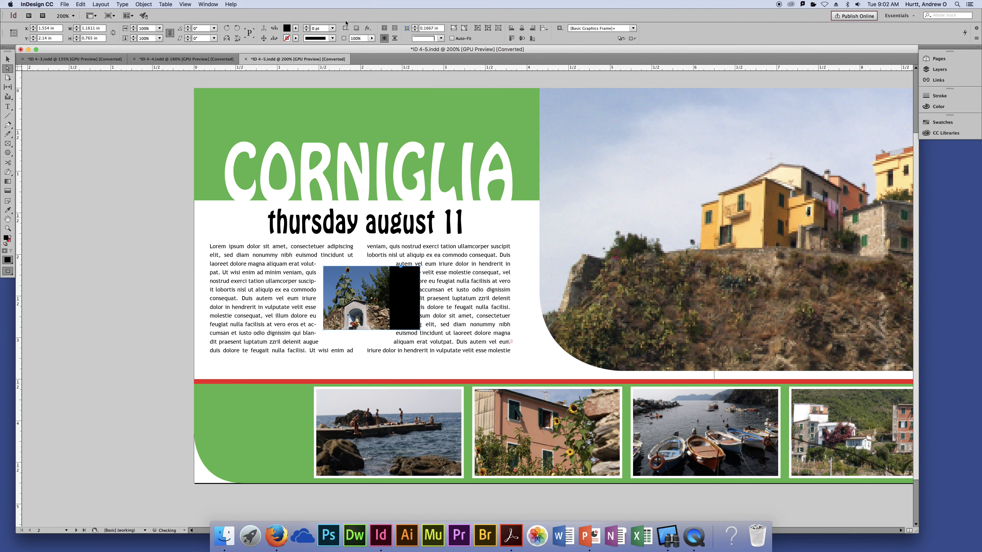
Step: Set the shrine photo frame's fill to [None] and its stroke to [Black], and deselect the frame
{"action": "left_click", "coordinate": [296, 28]}
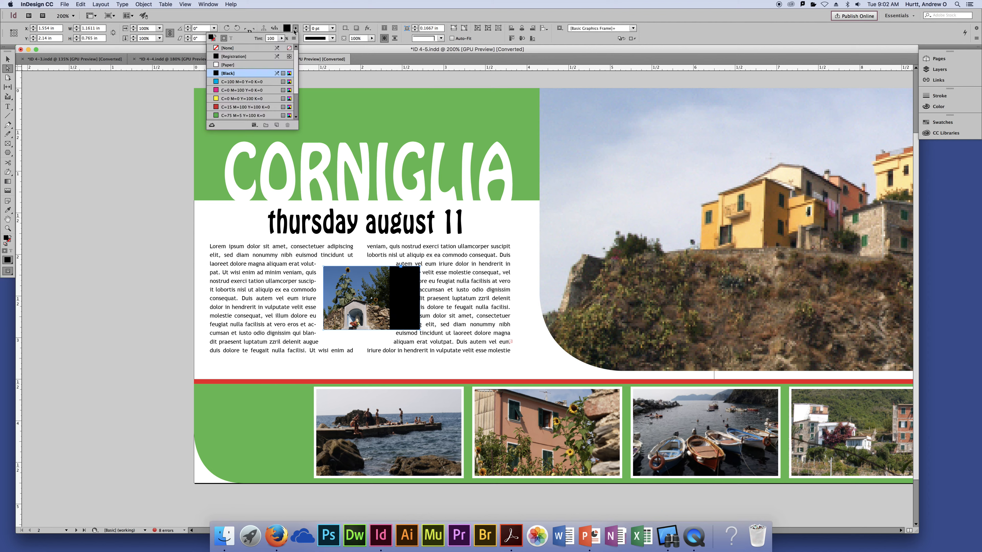
{"action": "left_click", "coordinate": [246, 48]}
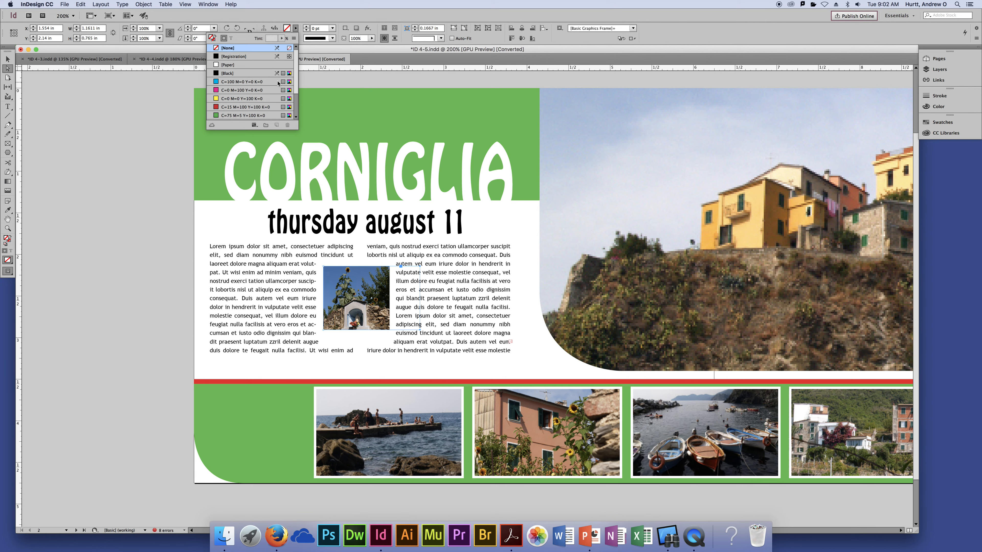
{"action": "left_click", "coordinate": [301, 20]}
{"action": "left_click", "coordinate": [295, 38]}
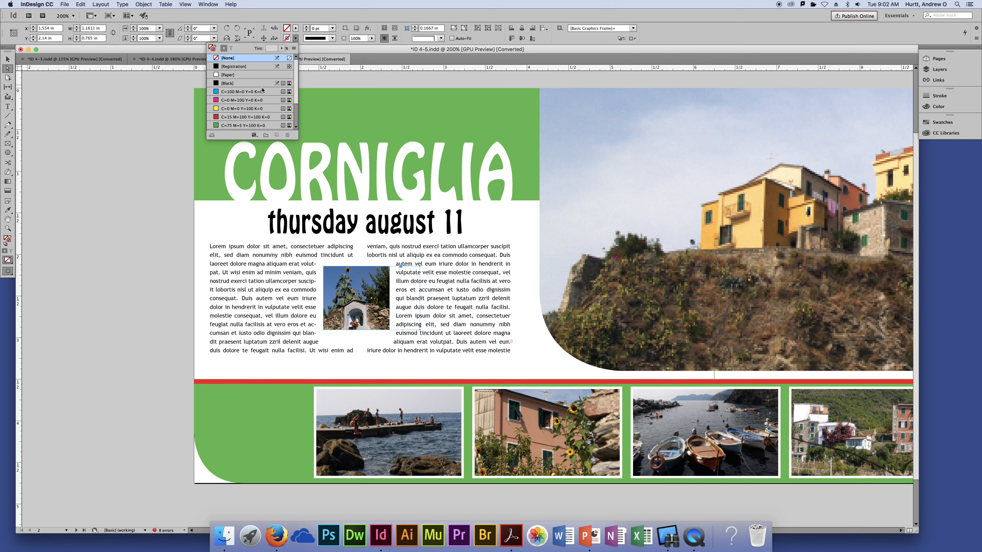
{"action": "left_click", "coordinate": [232, 83]}
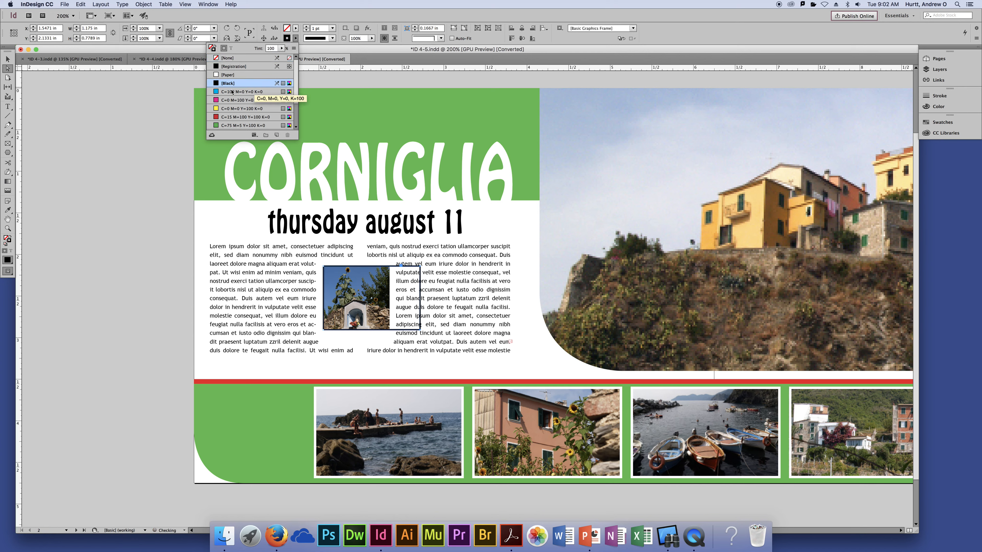
{"action": "left_click", "coordinate": [118, 139]}
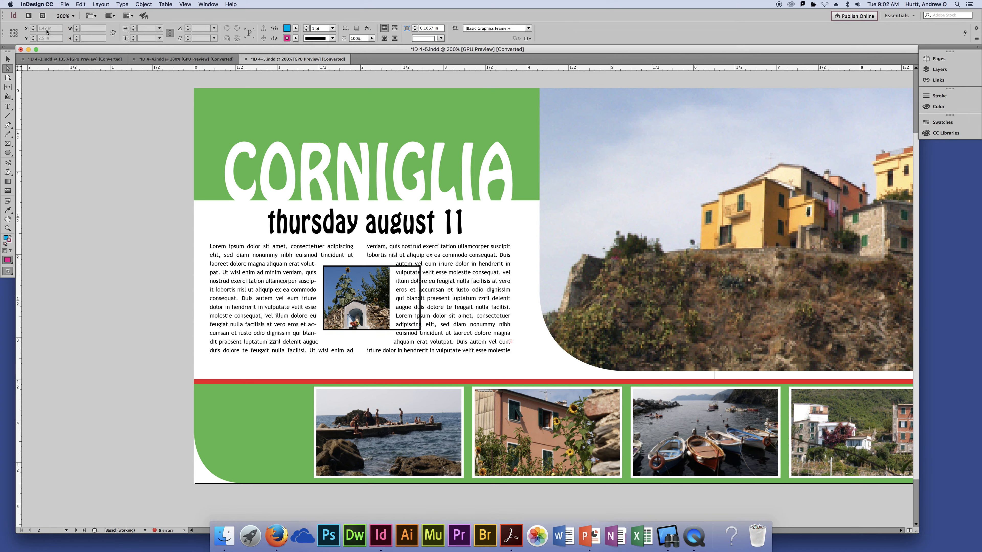
Step: Set the outlined shrine photo frame, not its image content, to wrap text around the bounding box, and deselect it
{"action": "left_click", "coordinate": [7, 59]}
{"action": "left_click", "coordinate": [357, 276]}
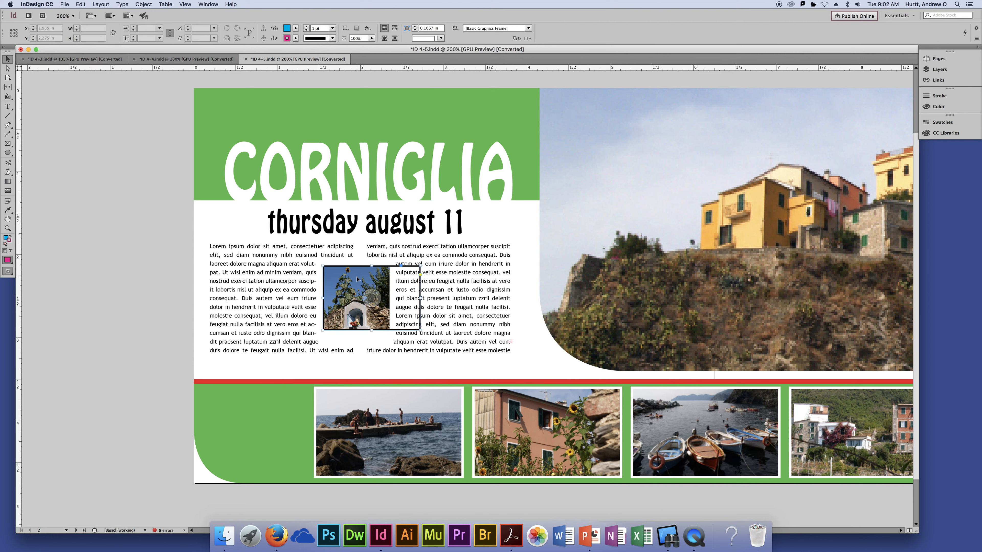
{"action": "left_click", "coordinate": [395, 28]}
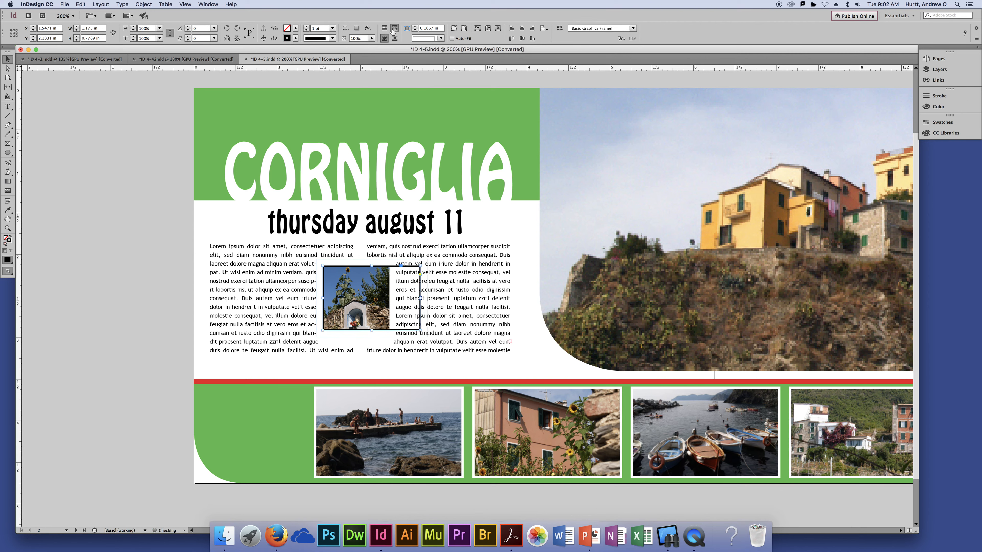
{"action": "left_click", "coordinate": [384, 39]}
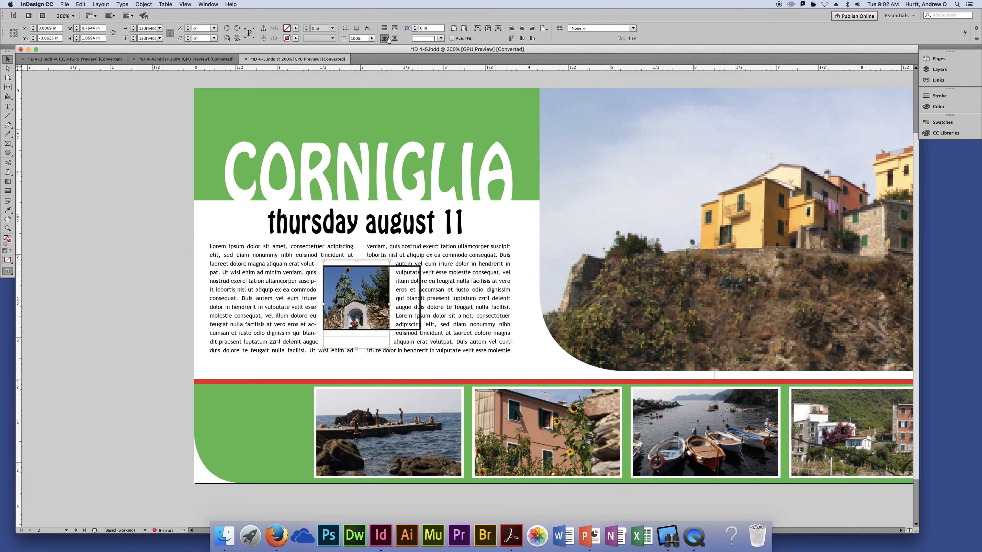
{"action": "left_click", "coordinate": [395, 28]}
{"action": "left_click", "coordinate": [388, 37]}
{"action": "left_click", "coordinate": [367, 283]}
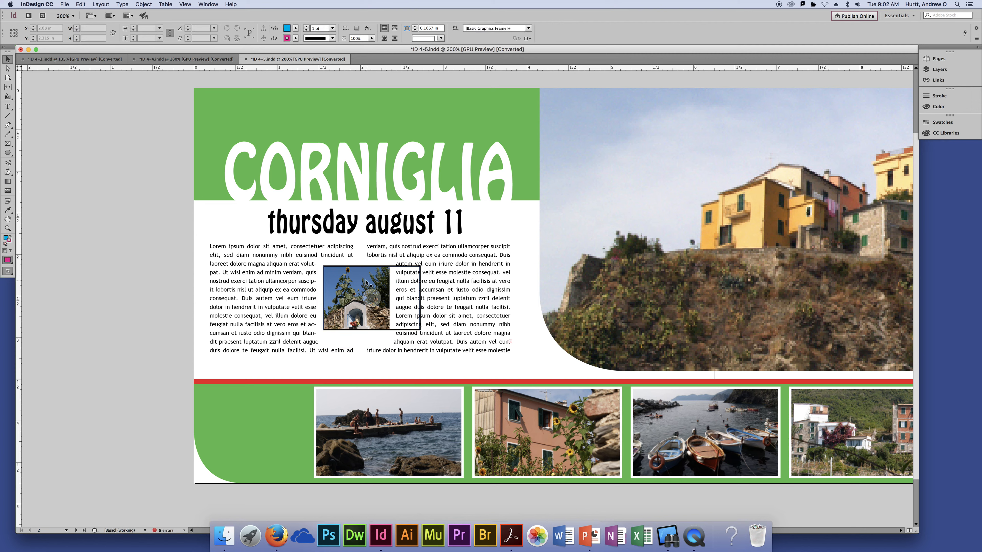
{"action": "left_click", "coordinate": [396, 28]}
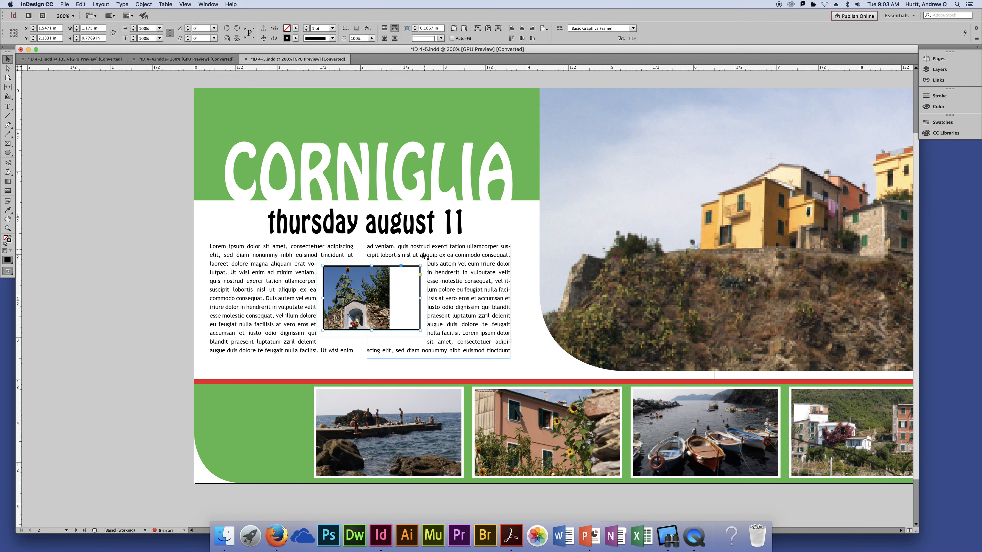
{"action": "left_click", "coordinate": [130, 232]}
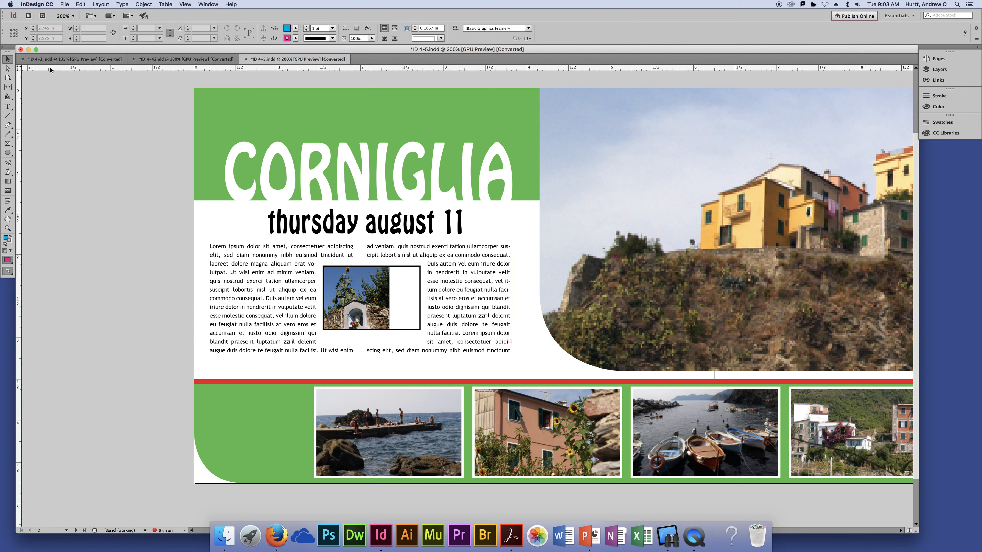
Step: Extend the right edge of the shrine photo frame until it is about 1.64 in wide, and deselect it
{"action": "left_click", "coordinate": [10, 69]}
{"action": "left_click_drag", "start_coordinate": [421, 294], "coordinate": [461, 294]}
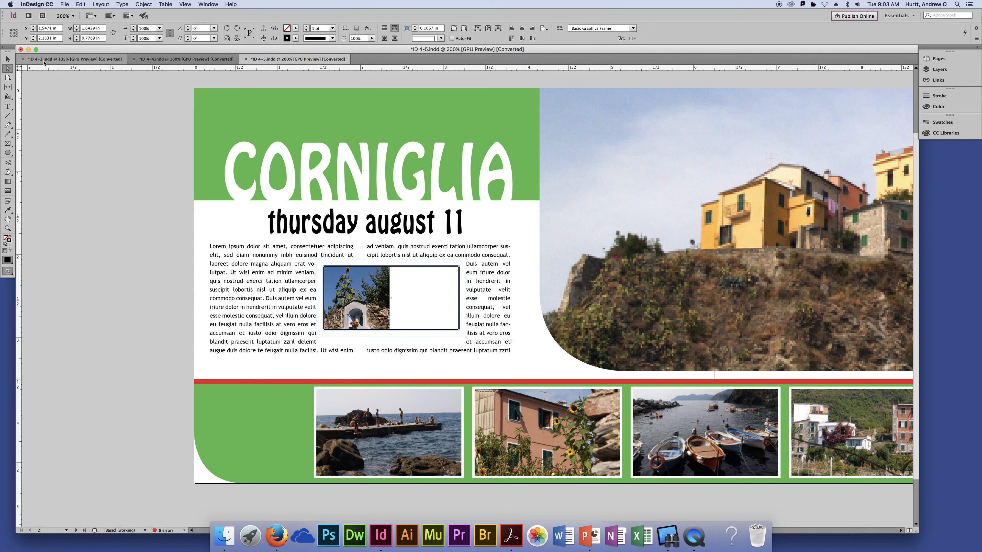
{"action": "left_click", "coordinate": [8, 59]}
{"action": "left_click", "coordinate": [36, 101]}
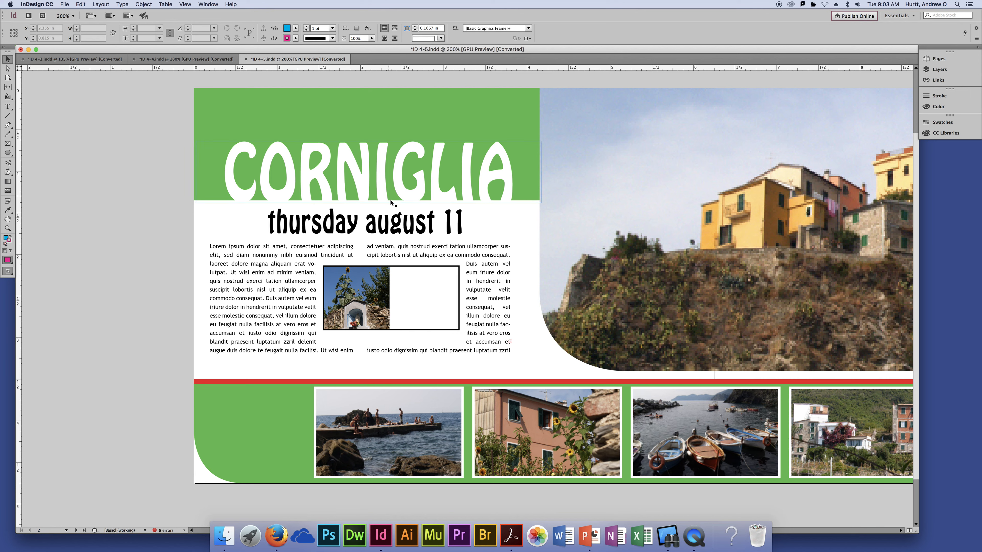
{"action": "left_click", "coordinate": [377, 309]}
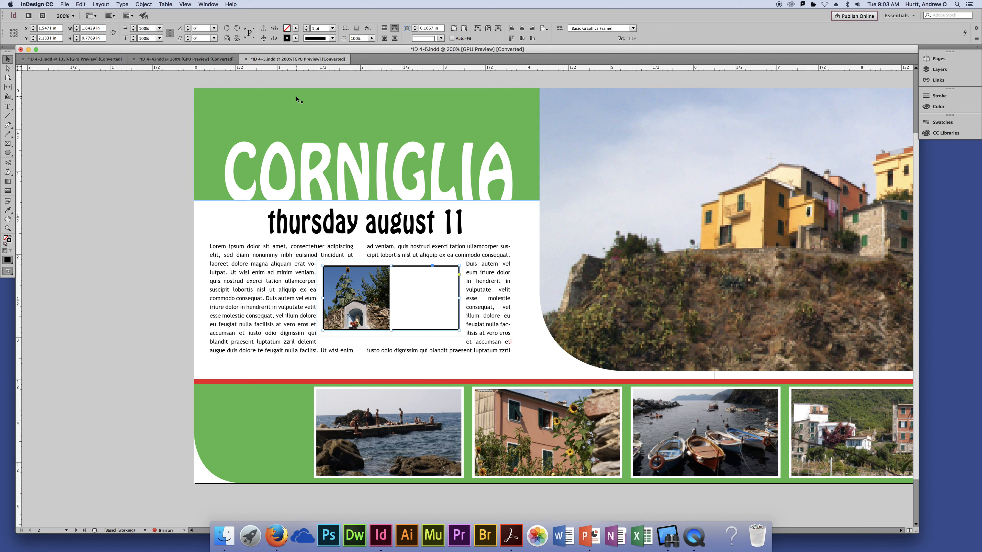
{"action": "key", "text": "super+t"}
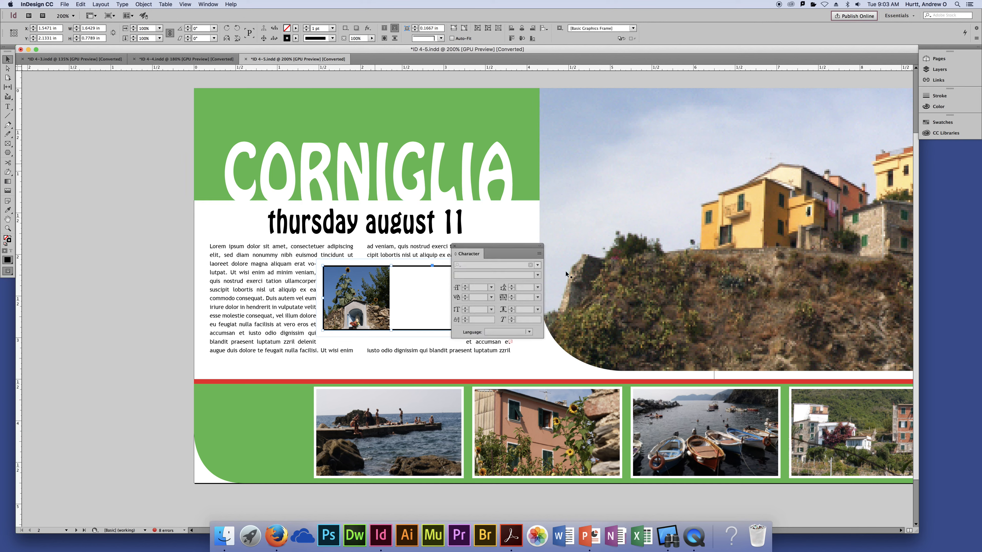
{"action": "left_click", "coordinate": [455, 247]}
Step: Create a one-page Letter document from the default preset and lay out three tall rectangle frames side by side, each about 16p8 by 49p1
{"action": "key", "text": "super+n"}
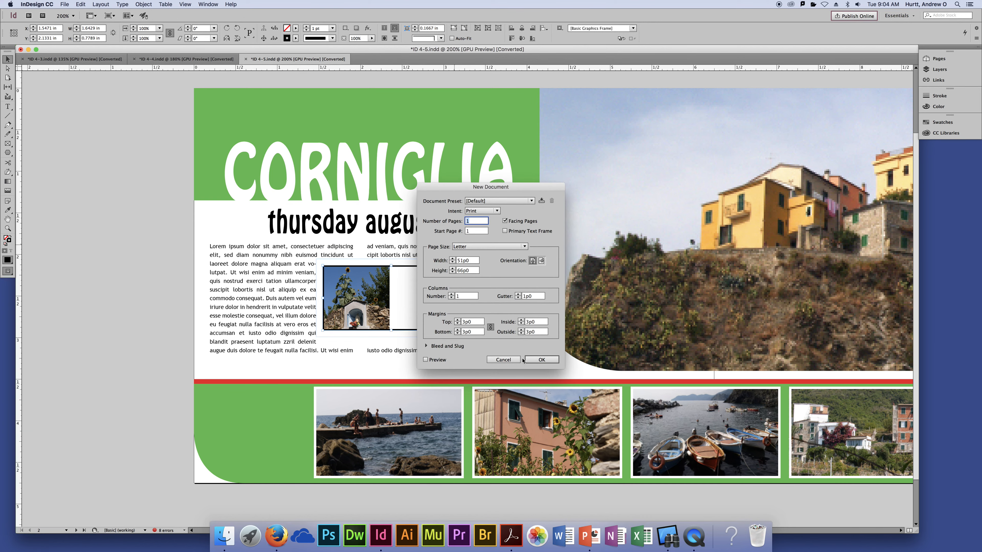
{"action": "left_click", "coordinate": [530, 359]}
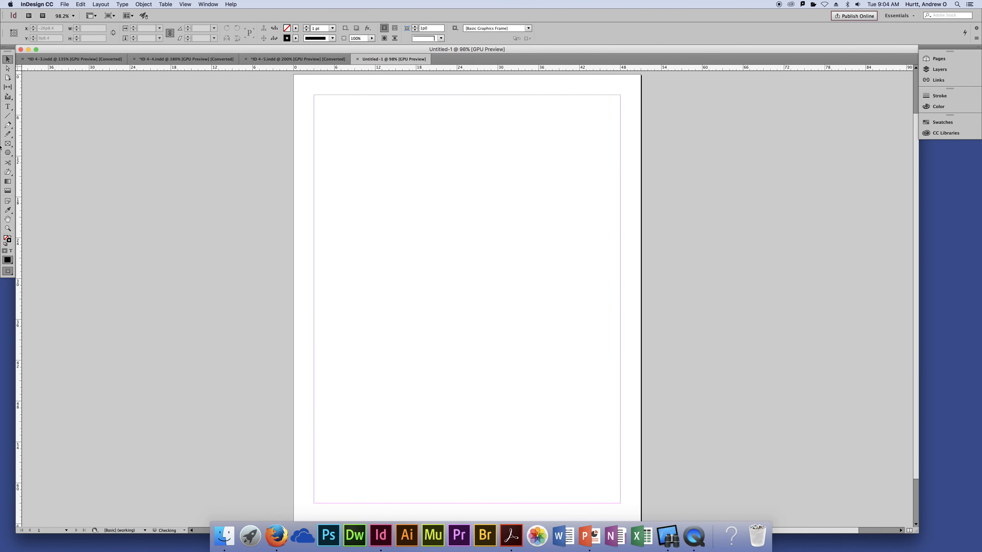
{"action": "left_click", "coordinate": [8, 144]}
{"action": "left_click_drag", "start_coordinate": [317, 112], "coordinate": [431, 446]}
{"action": "key", "text": "v"}
{"action": "left_click_drag", "start_coordinate": [417, 279], "coordinate": [656, 297]}
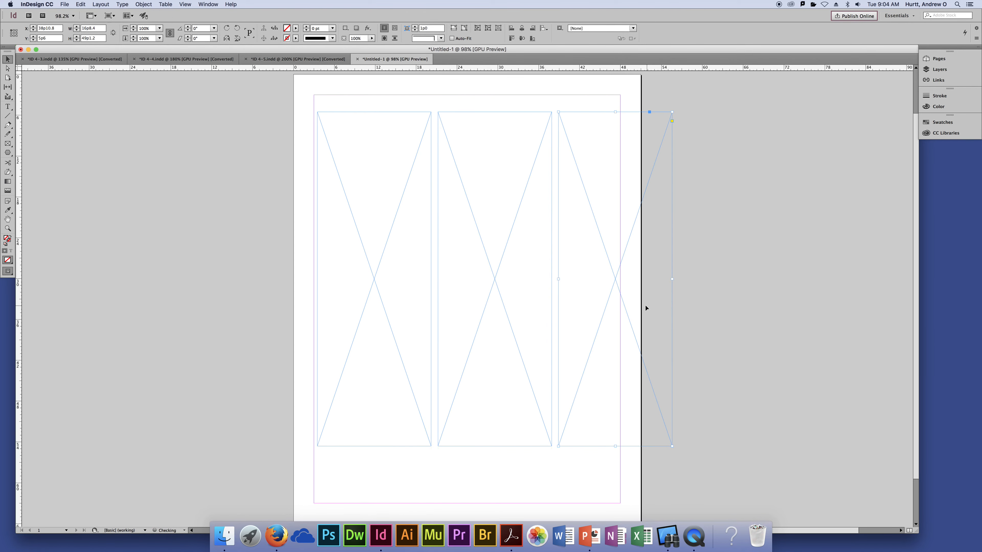
{"action": "left_click", "coordinate": [716, 295]}
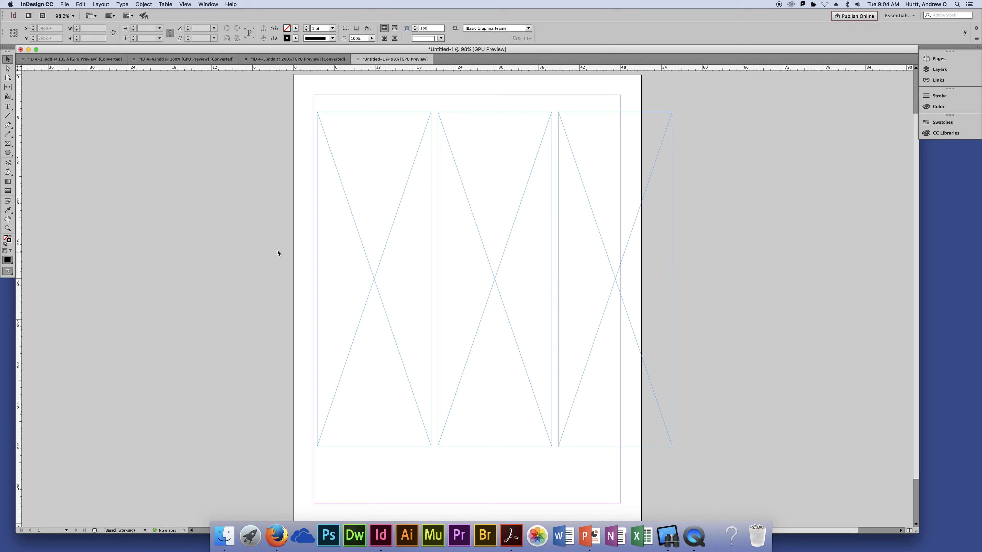
Step: Shift all three frames left together and narrow them so the row fits within the page width
{"action": "left_click_drag", "start_coordinate": [209, 160], "coordinate": [591, 246]}
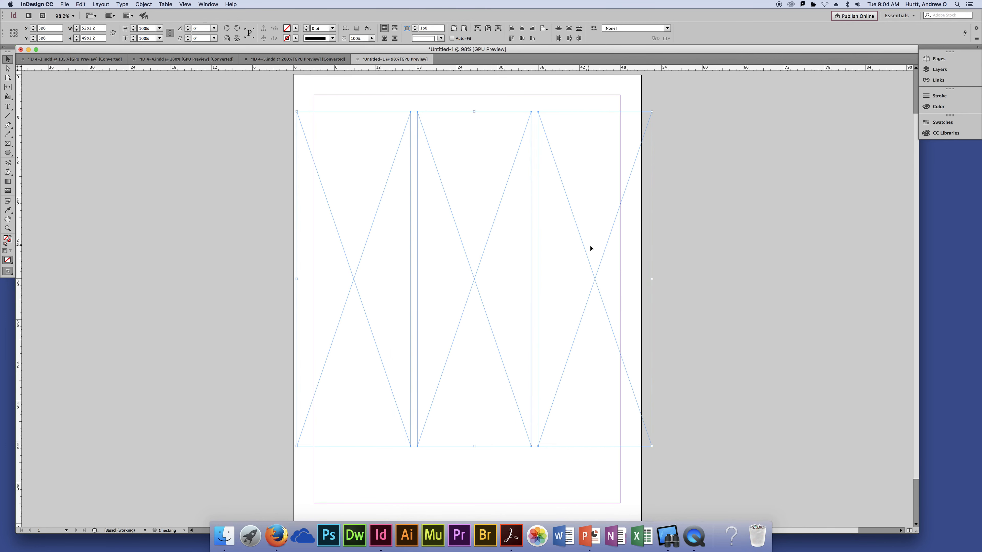
{"action": "left_click_drag", "start_coordinate": [652, 279], "coordinate": [636, 278]}
{"action": "left_click", "coordinate": [675, 283]}
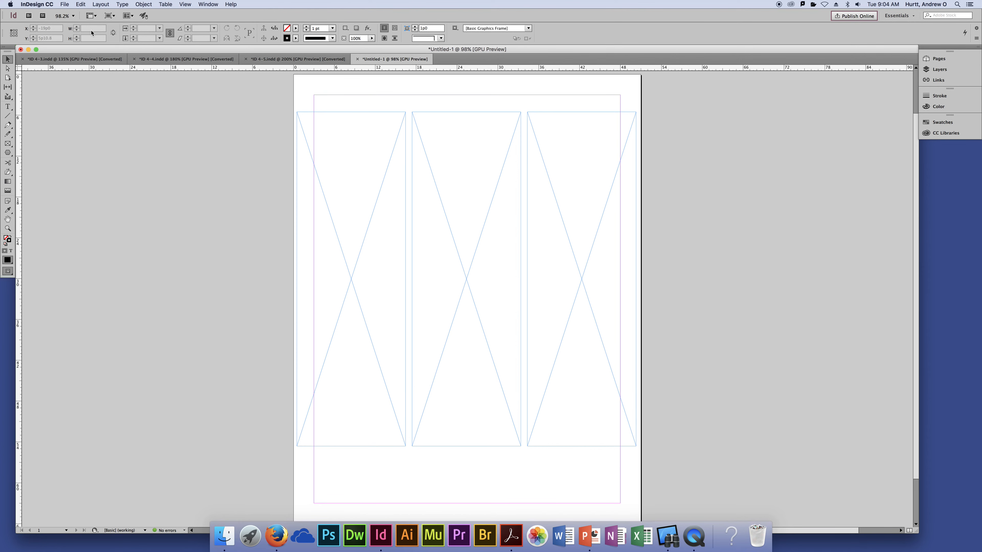
Step: Place Sidebar copy.doc into the first of the three tall frames
{"action": "left_click", "coordinate": [64, 5]}
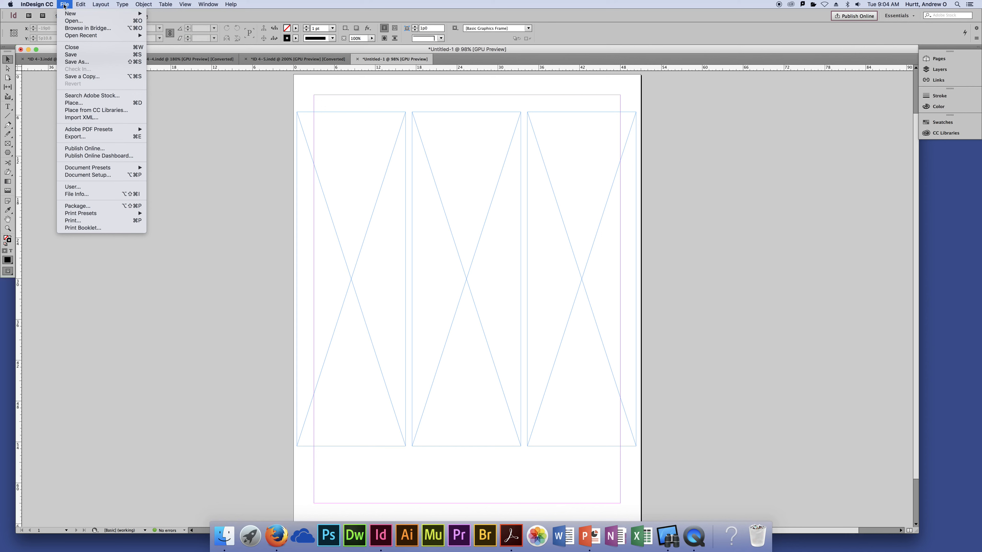
{"action": "left_click", "coordinate": [77, 103]}
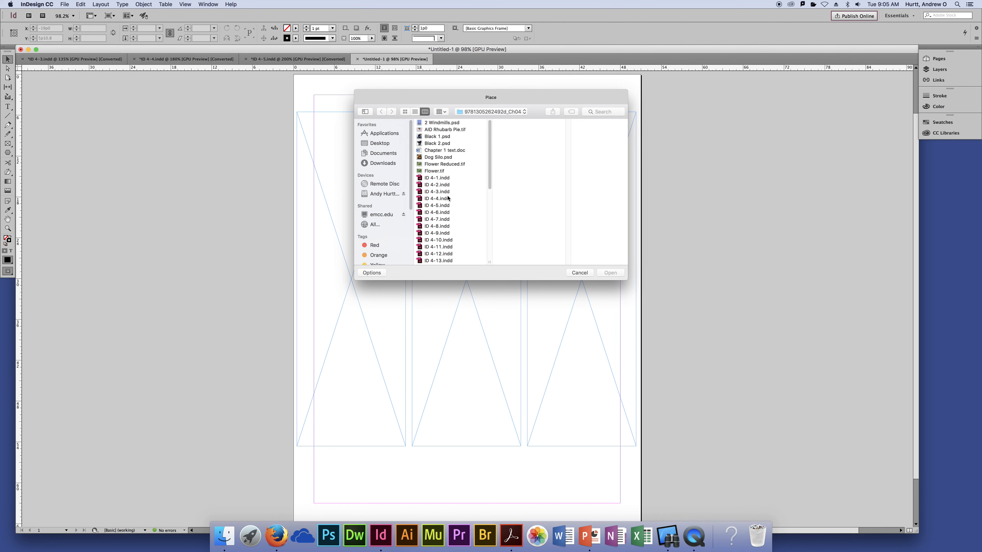
{"action": "scroll", "coordinate": [449, 198], "scroll_direction": "down", "scroll_amount": 10}
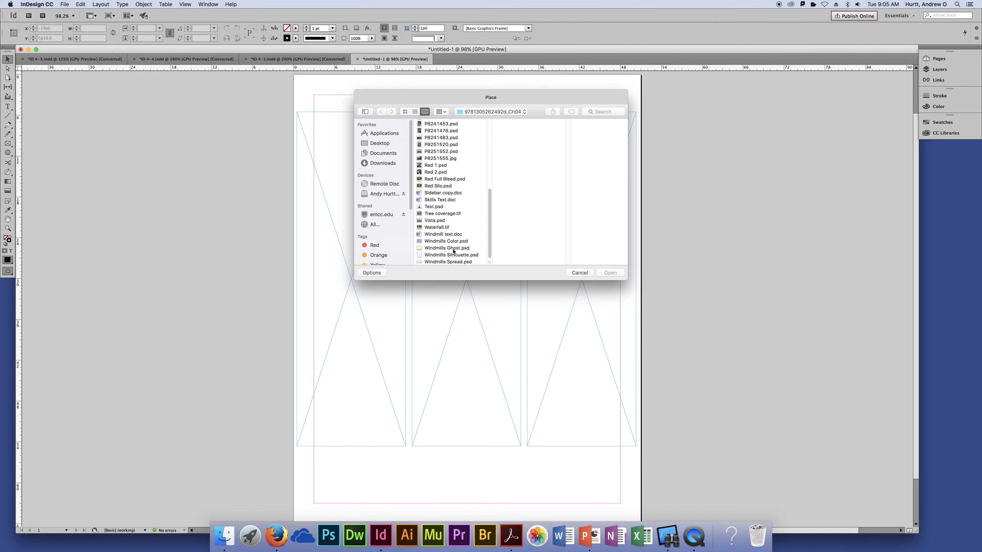
{"action": "left_click", "coordinate": [450, 193]}
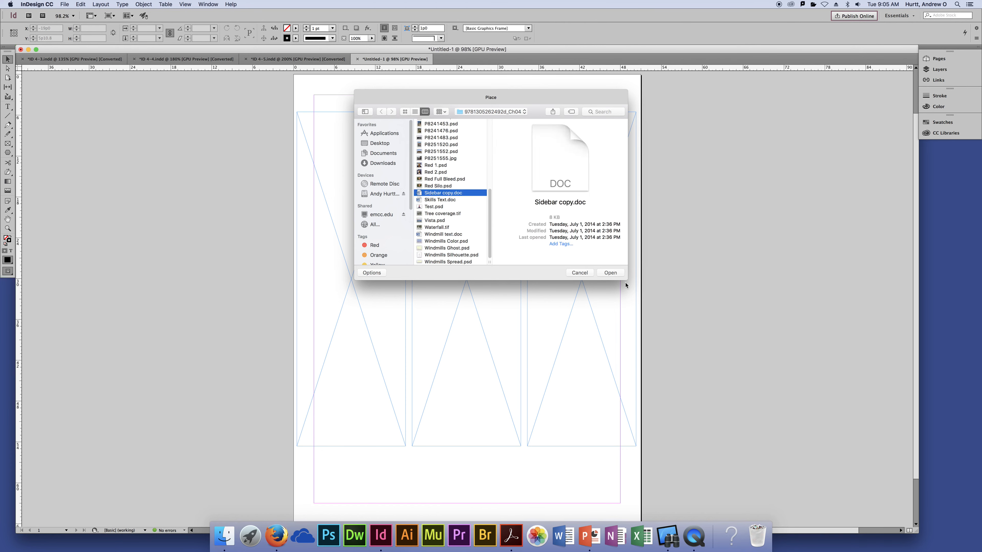
{"action": "left_click", "coordinate": [610, 273]}
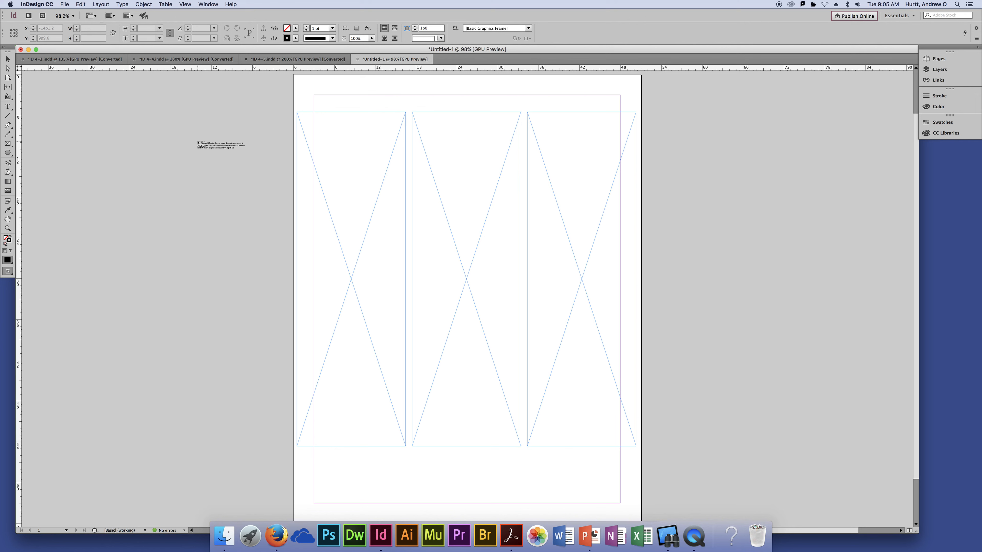
{"action": "left_click", "coordinate": [304, 117]}
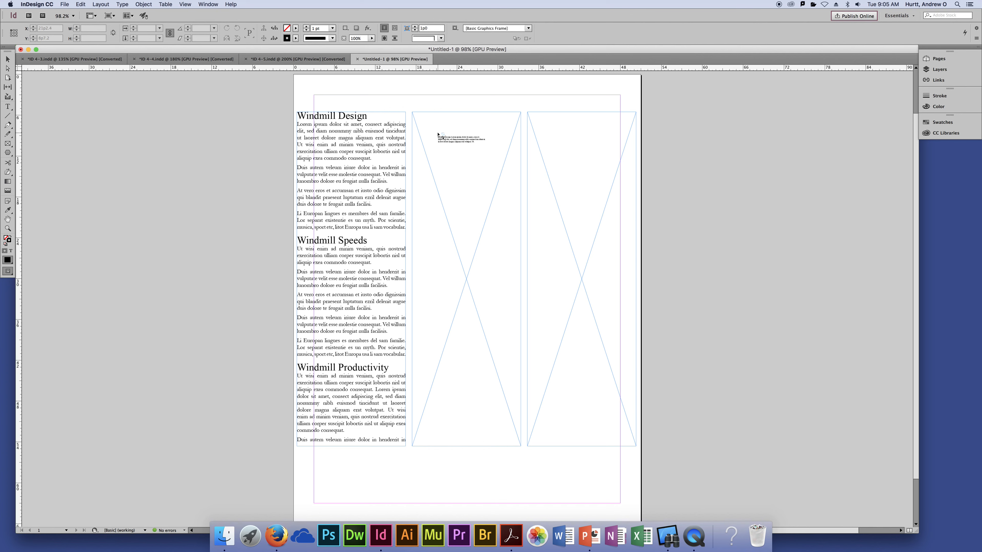
Step: Continue the text thread through the middle and right frames, and undo the stray margin-wide text frame
{"action": "left_click_drag", "start_coordinate": [438, 133], "coordinate": [443, 143]}
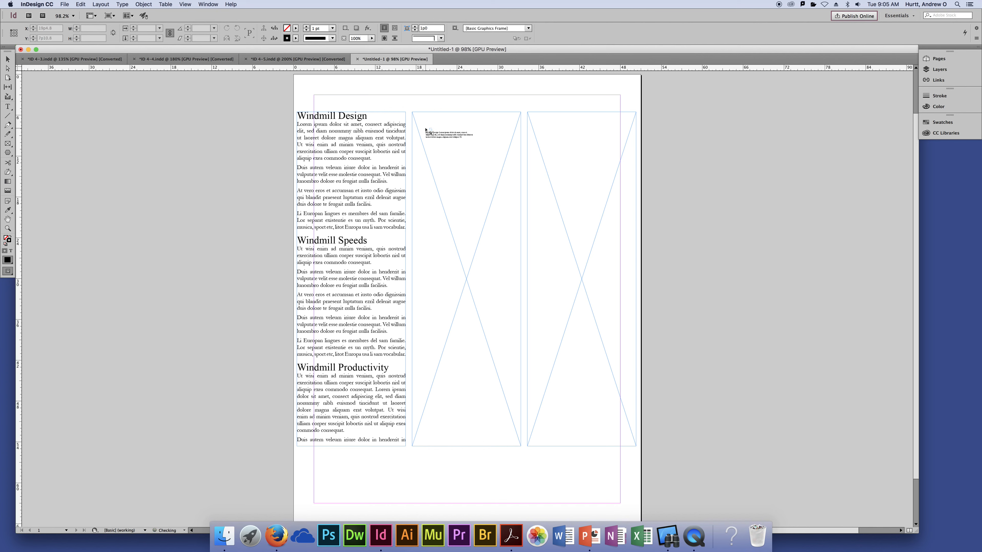
{"action": "left_click", "coordinate": [424, 128]}
{"action": "left_click", "coordinate": [552, 150]}
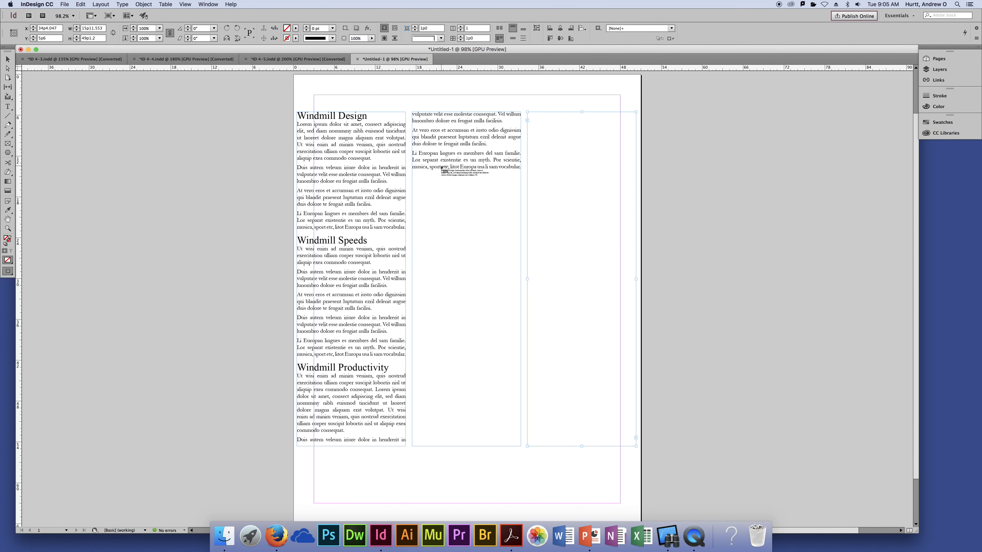
{"action": "left_click", "coordinate": [559, 189]}
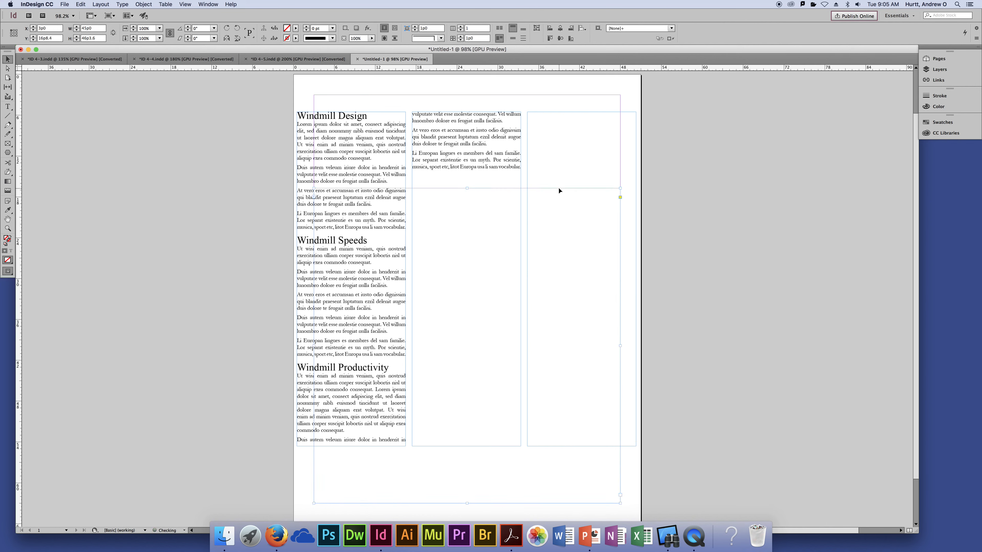
{"action": "key", "text": "super+z"}
{"action": "left_click", "coordinate": [7, 59]}
{"action": "left_click", "coordinate": [104, 105]}
{"action": "left_click", "coordinate": [393, 162]}
{"action": "left_click", "coordinate": [427, 156]}
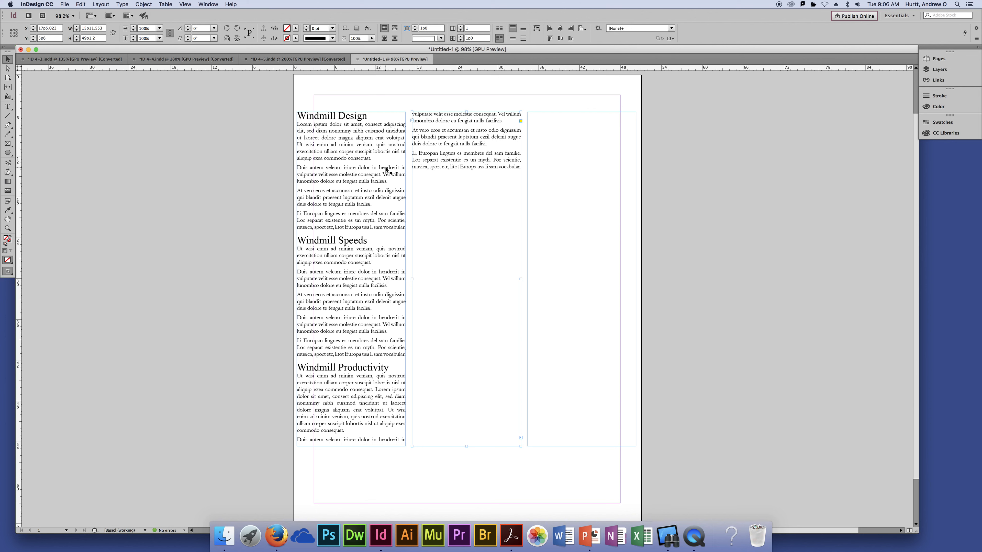
Step: Shorten all three text frames together to about 34p2 high and shift them up slightly on the page
{"action": "left_click", "coordinate": [404, 441]}
{"action": "left_click_drag", "start_coordinate": [577, 464], "coordinate": [375, 421]}
{"action": "left_click_drag", "start_coordinate": [469, 437], "coordinate": [470, 368]}
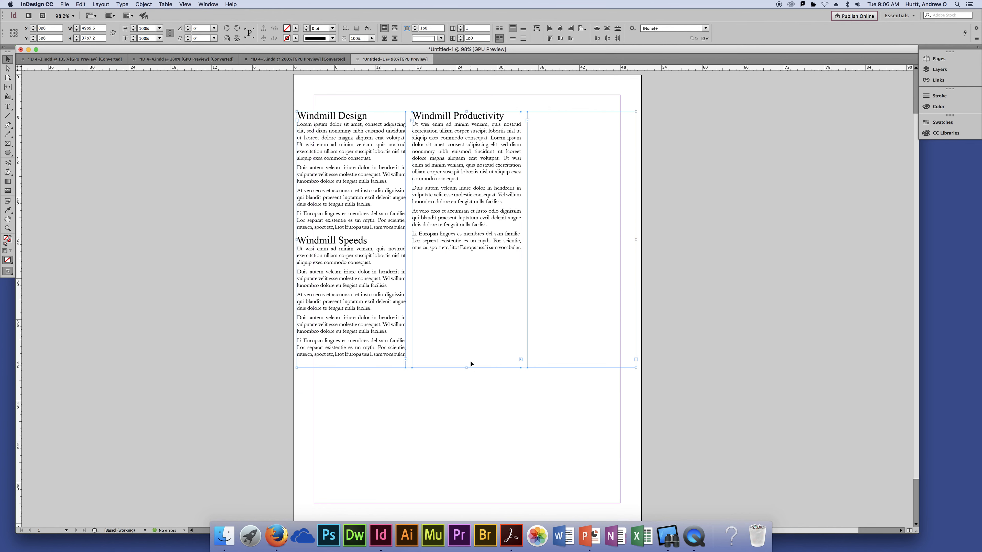
{"action": "key", "text": "shift+Up"}
{"action": "left_click_drag", "start_coordinate": [466, 361], "coordinate": [463, 336]}
Step: Extend the middle and right text frames downward together to about 41p0 high, and deselect them
{"action": "left_click", "coordinate": [478, 366]}
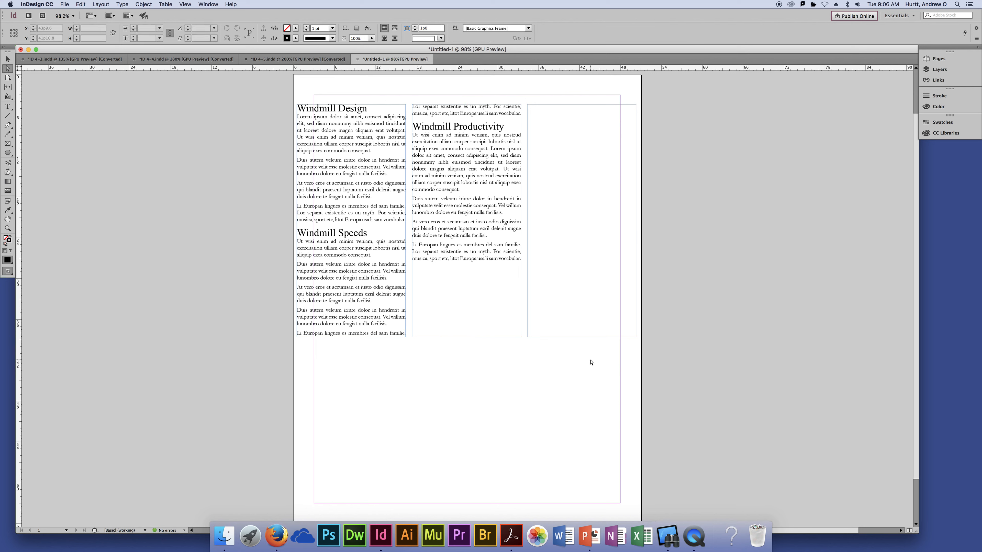
{"action": "left_click_drag", "start_coordinate": [602, 361], "coordinate": [522, 383]}
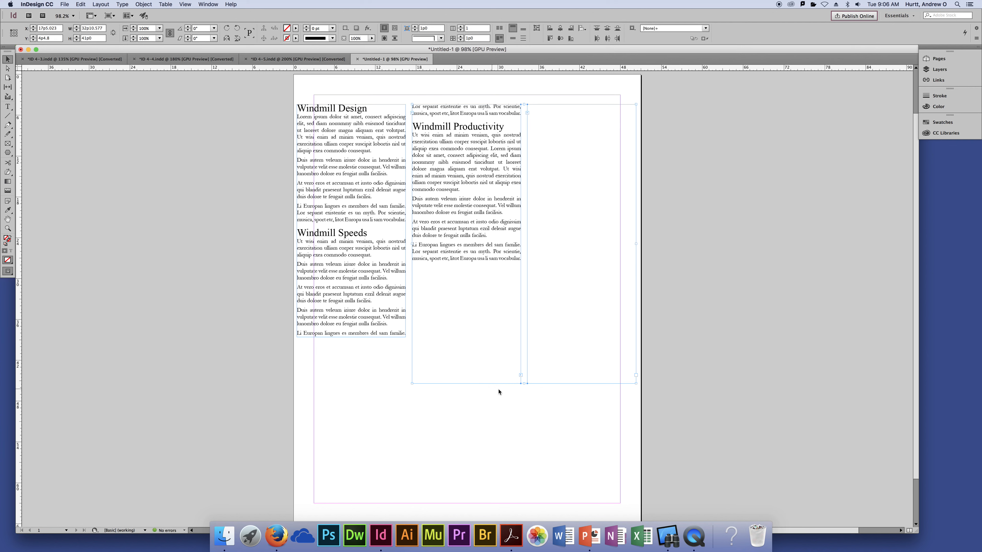
{"action": "left_click", "coordinate": [364, 372]}
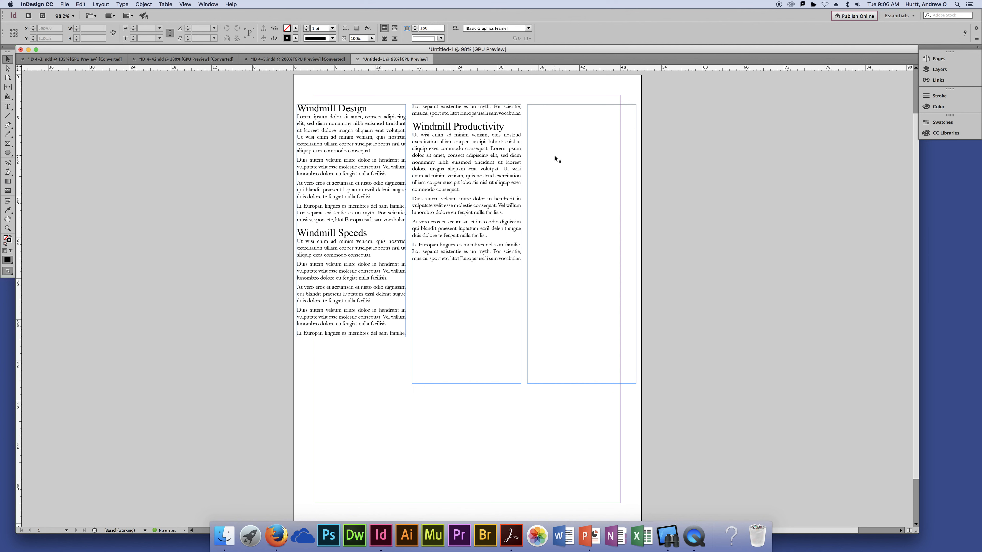
Step: Insert a column break before the "Windmill Speeds" heading so it starts in the middle frame
{"action": "left_click", "coordinate": [309, 239]}
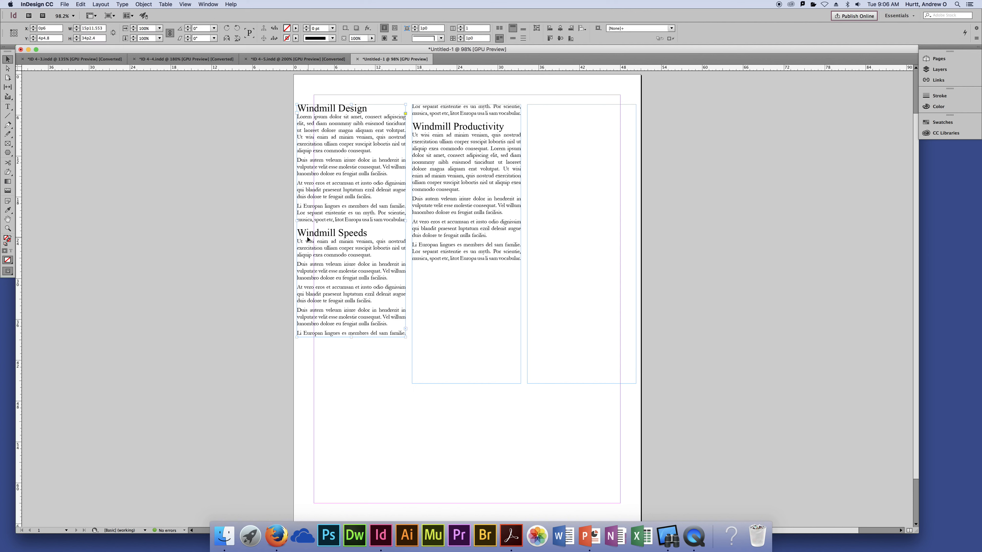
{"action": "double_click", "coordinate": [320, 235]}
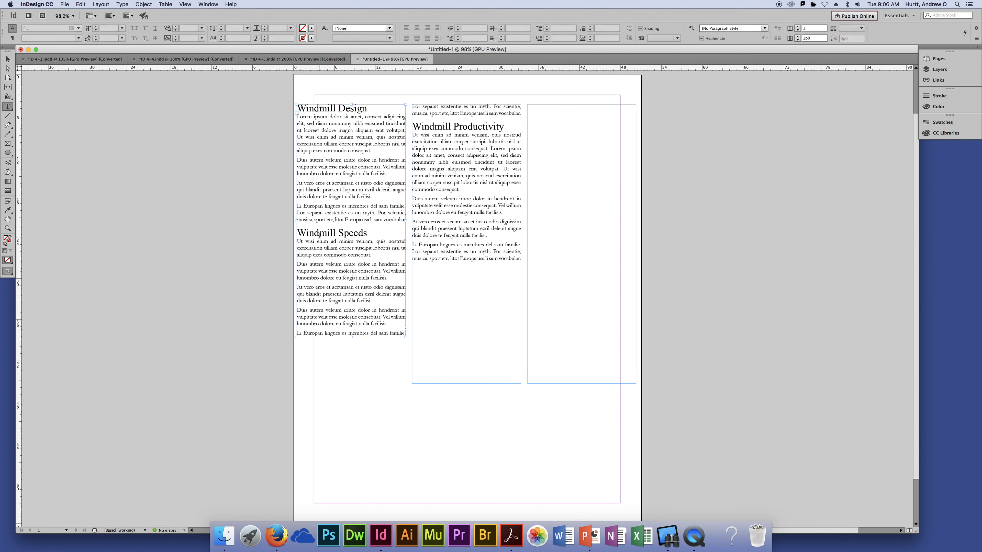
{"action": "left_click", "coordinate": [299, 233]}
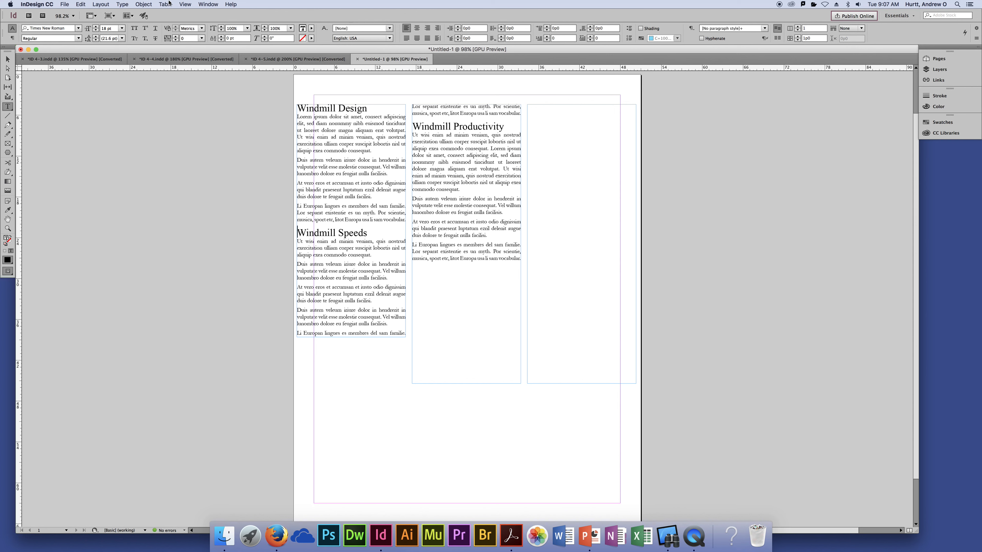
{"action": "left_click", "coordinate": [122, 4]}
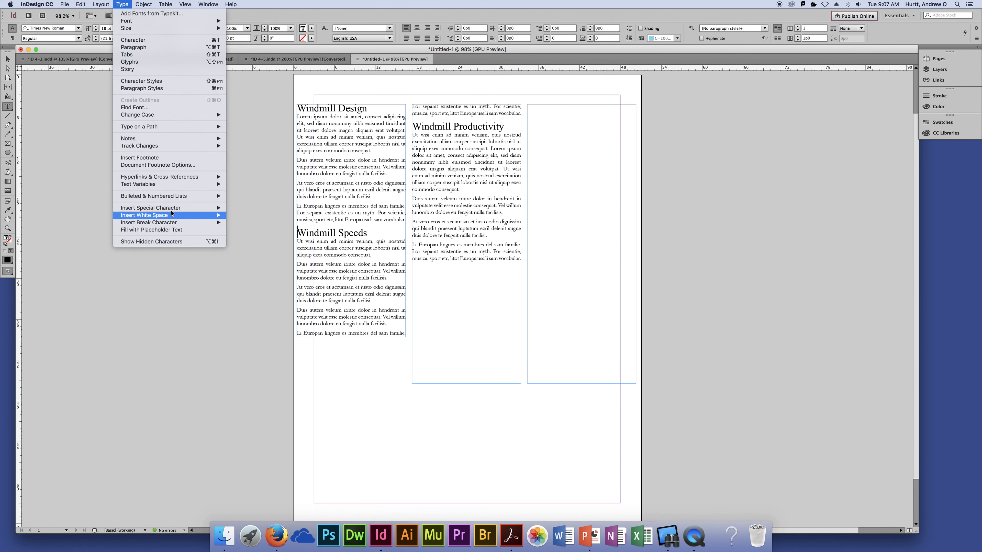
{"action": "mouse_move", "coordinate": [170, 210]}
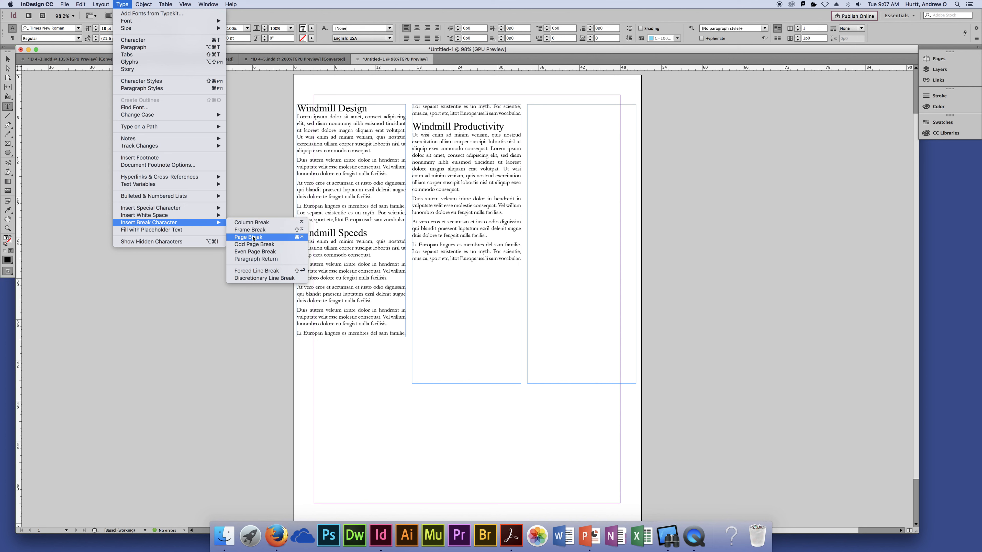
{"action": "left_click", "coordinate": [252, 223]}
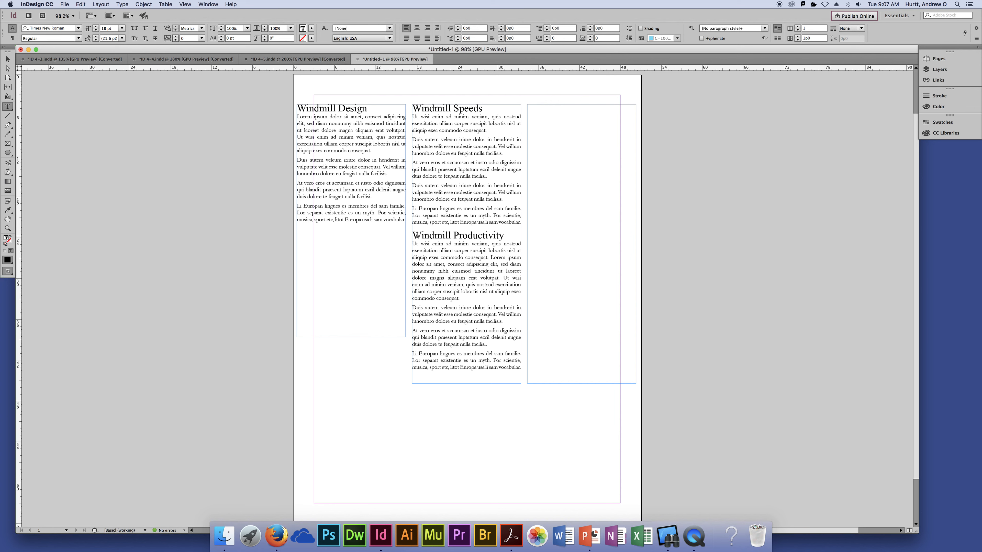
Step: Insert a column break before the "Windmill Productivity" heading so it starts in the right frame, and leave text editing
{"action": "left_click", "coordinate": [416, 235]}
{"action": "left_click", "coordinate": [123, 5]}
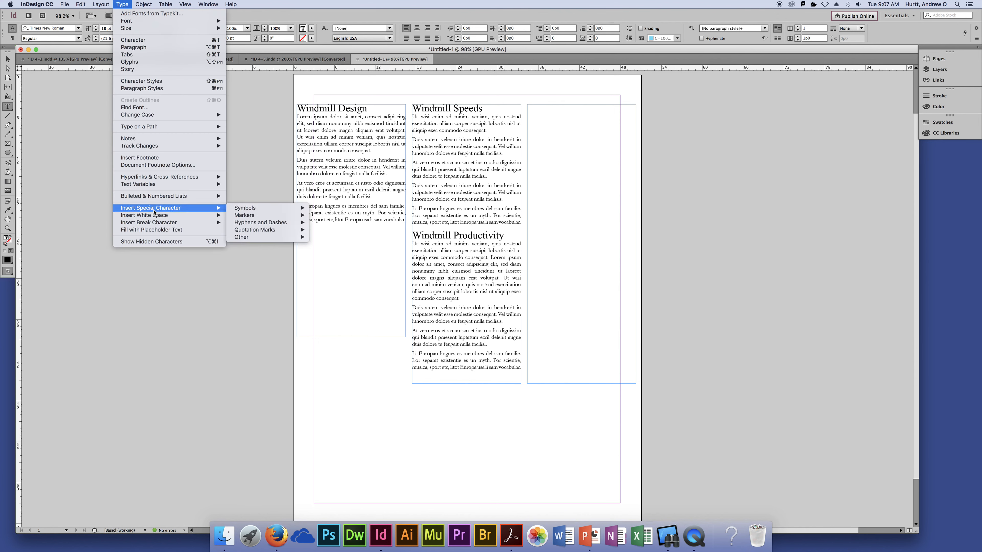
{"action": "mouse_move", "coordinate": [217, 222]}
{"action": "left_click", "coordinate": [236, 223]}
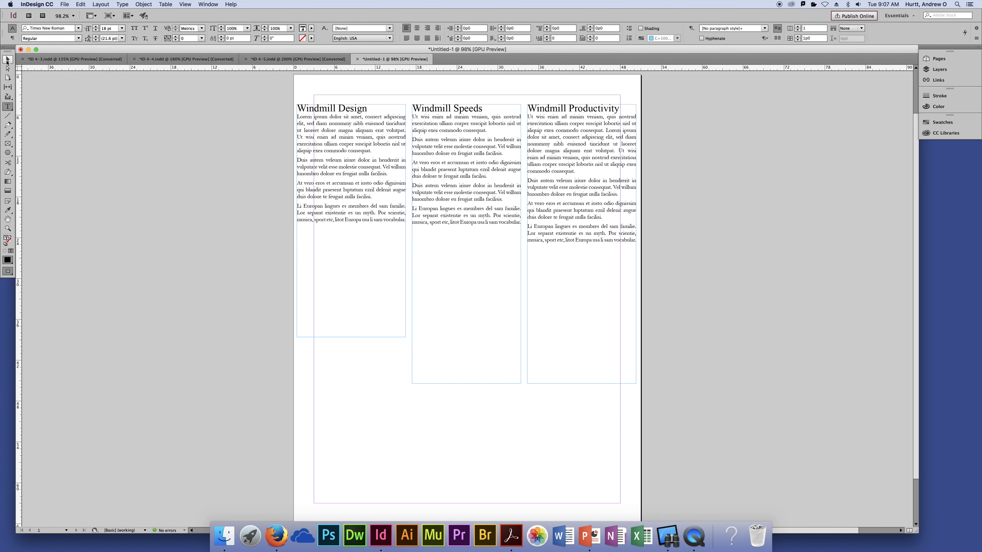
{"action": "left_click", "coordinate": [6, 60]}
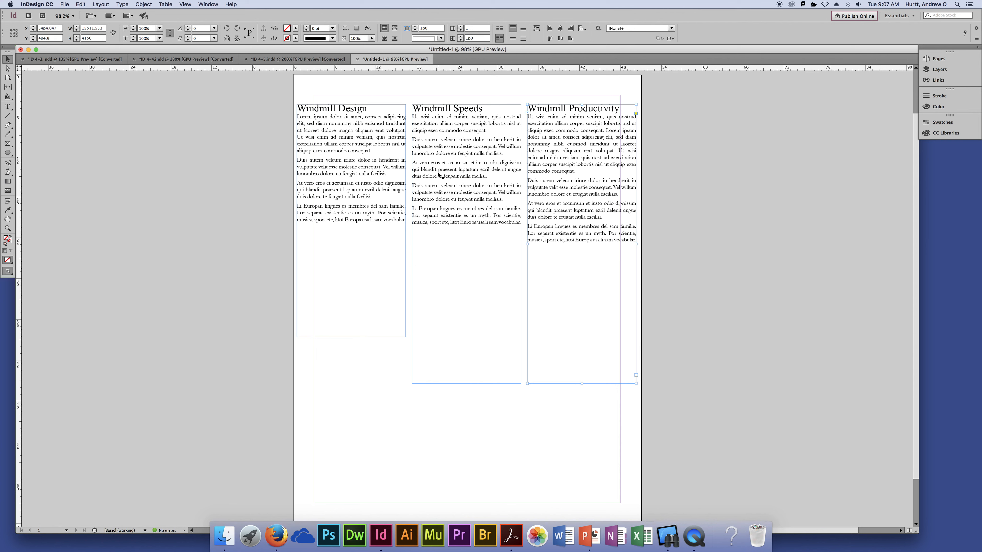